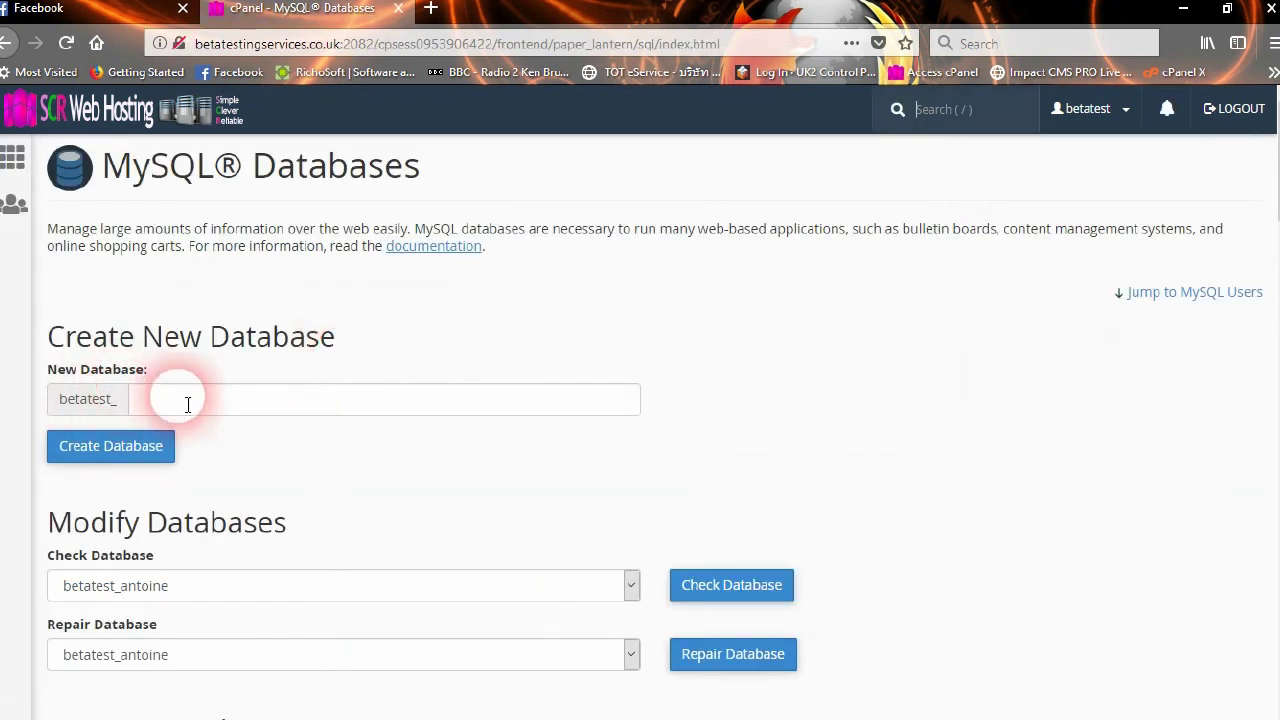
Scroll the MySQL Databases page down to the Create New Database form
scroll(220, 385, down, 2)
Create the database blogv4 (betatest_blogv4) and go back to the databases overview
click(200, 298)
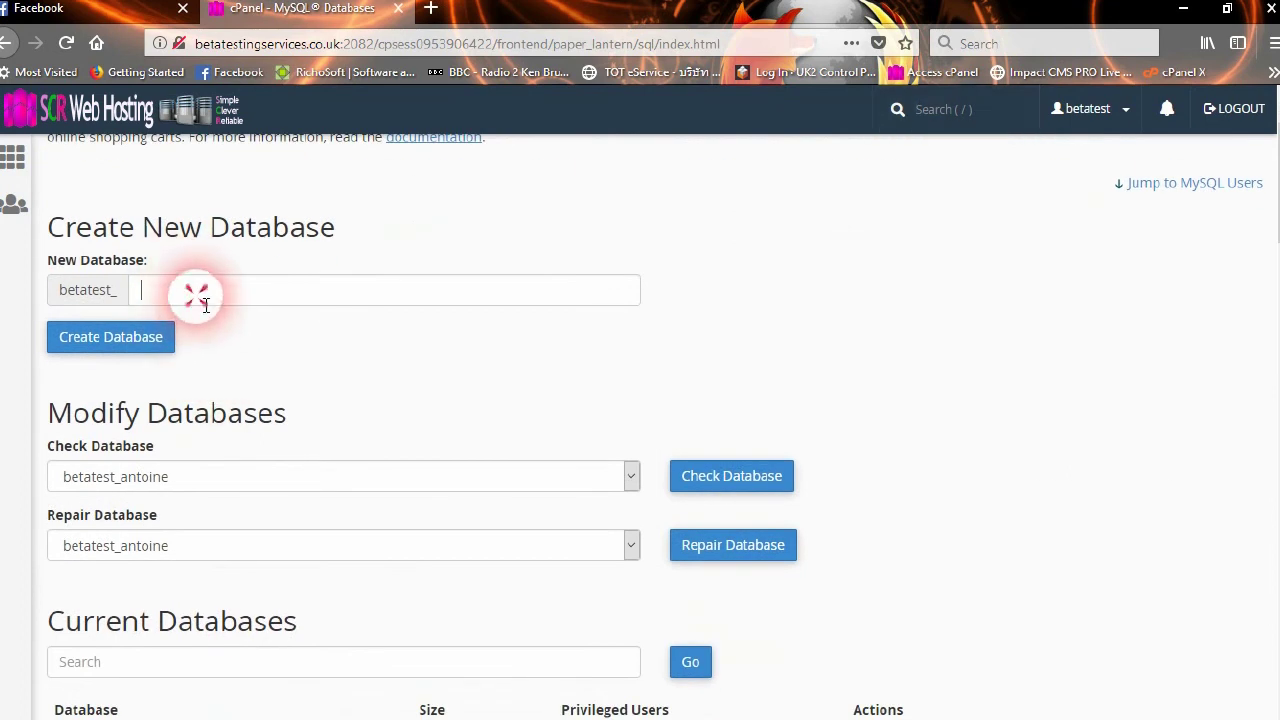
text(blogv4)
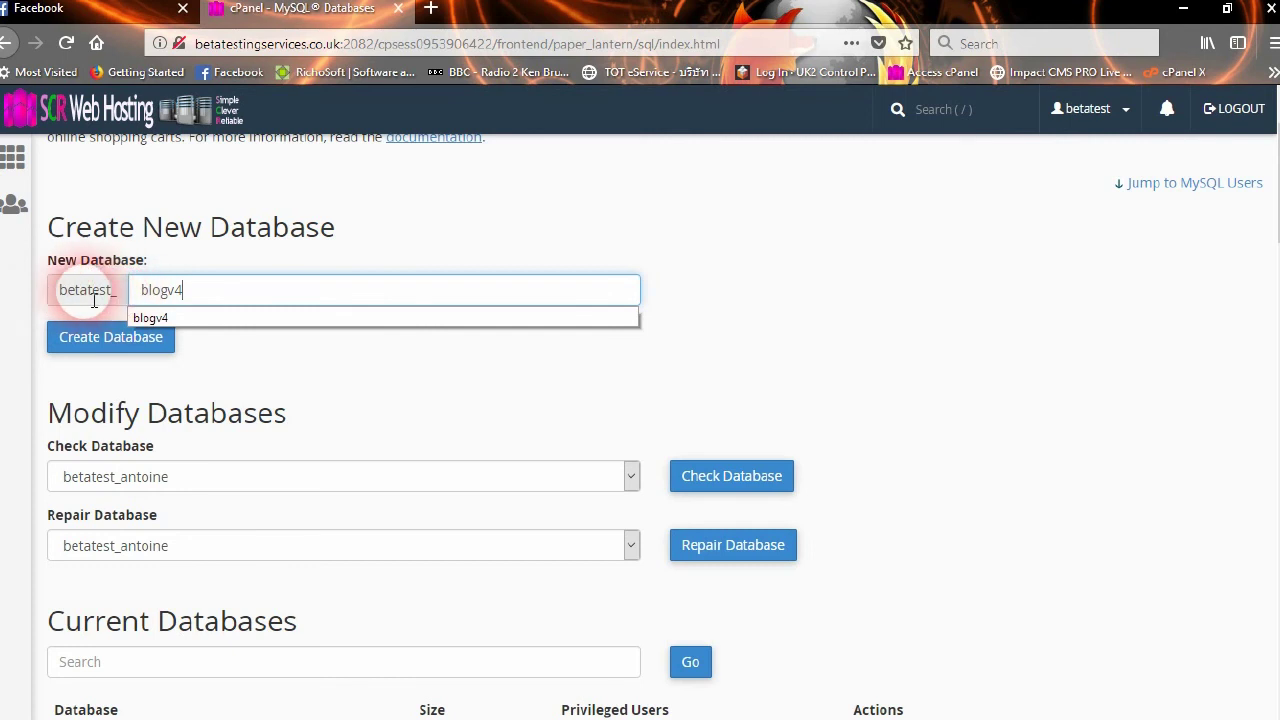
click(278, 356)
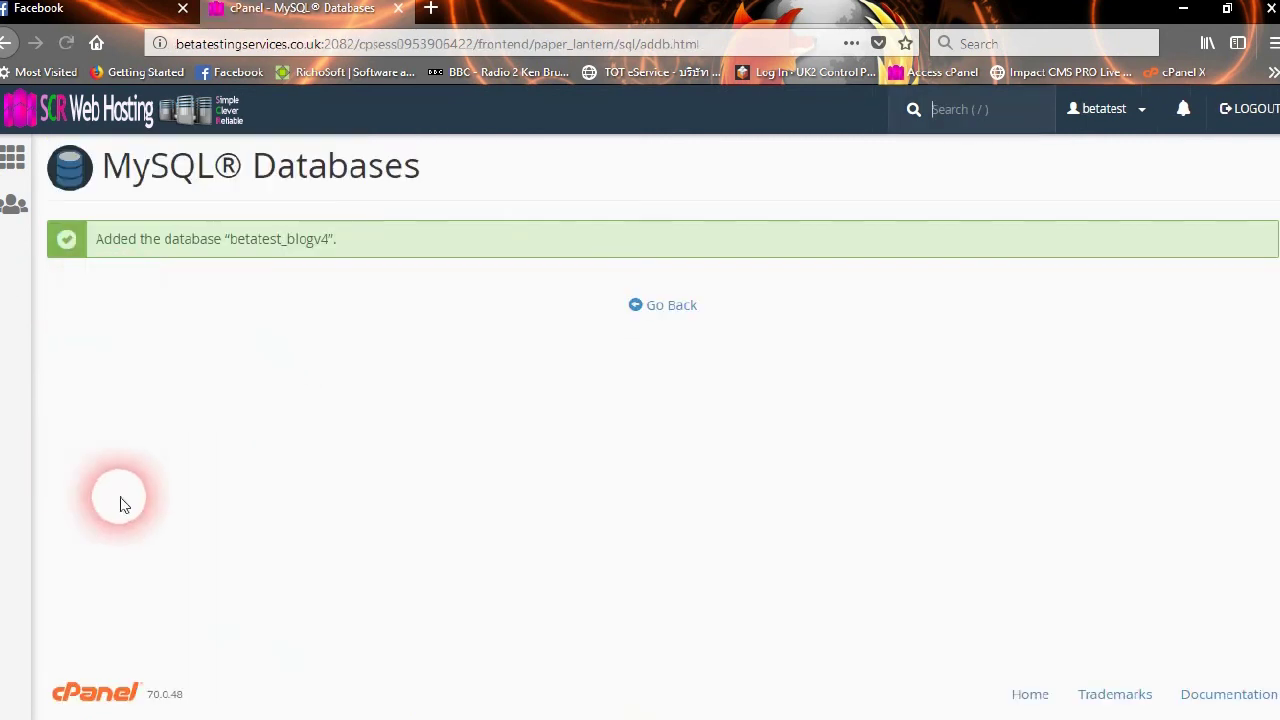
click(672, 311)
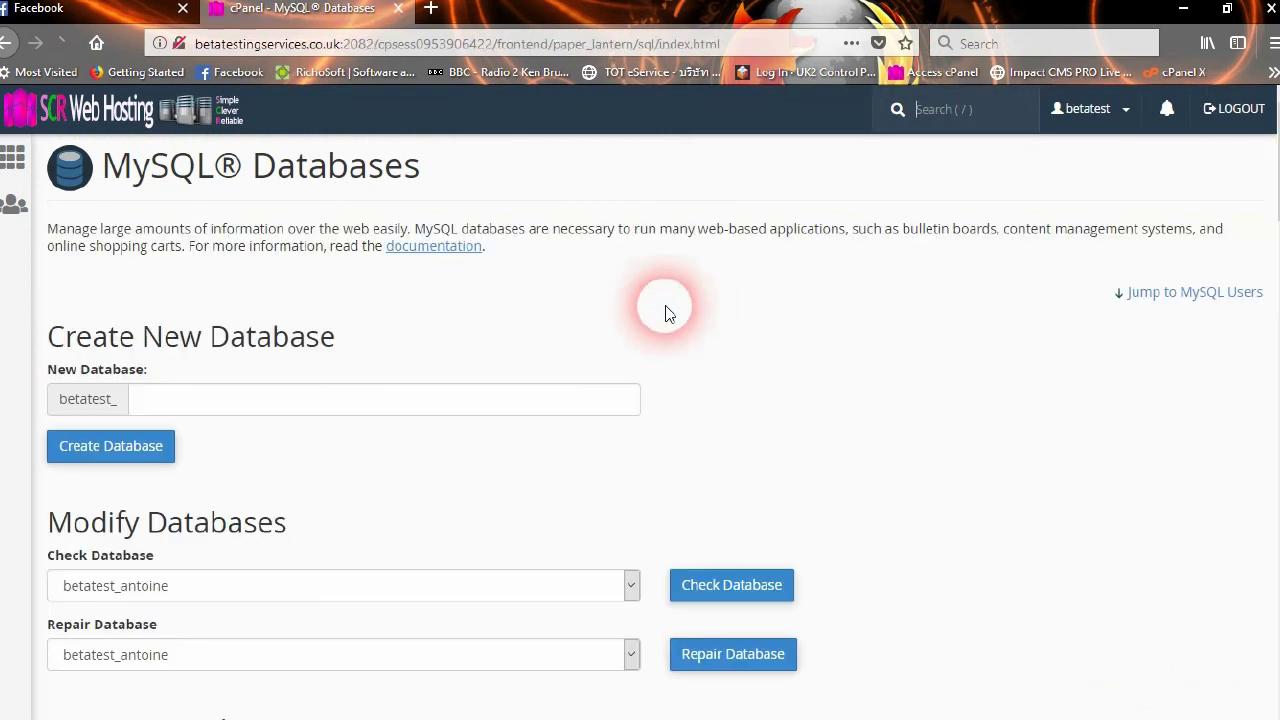
Enter blogv4 as the new MySQL username and bring up the Password Generator
scroll(340, 372, down, 1)
scroll(382, 378, down, 5)
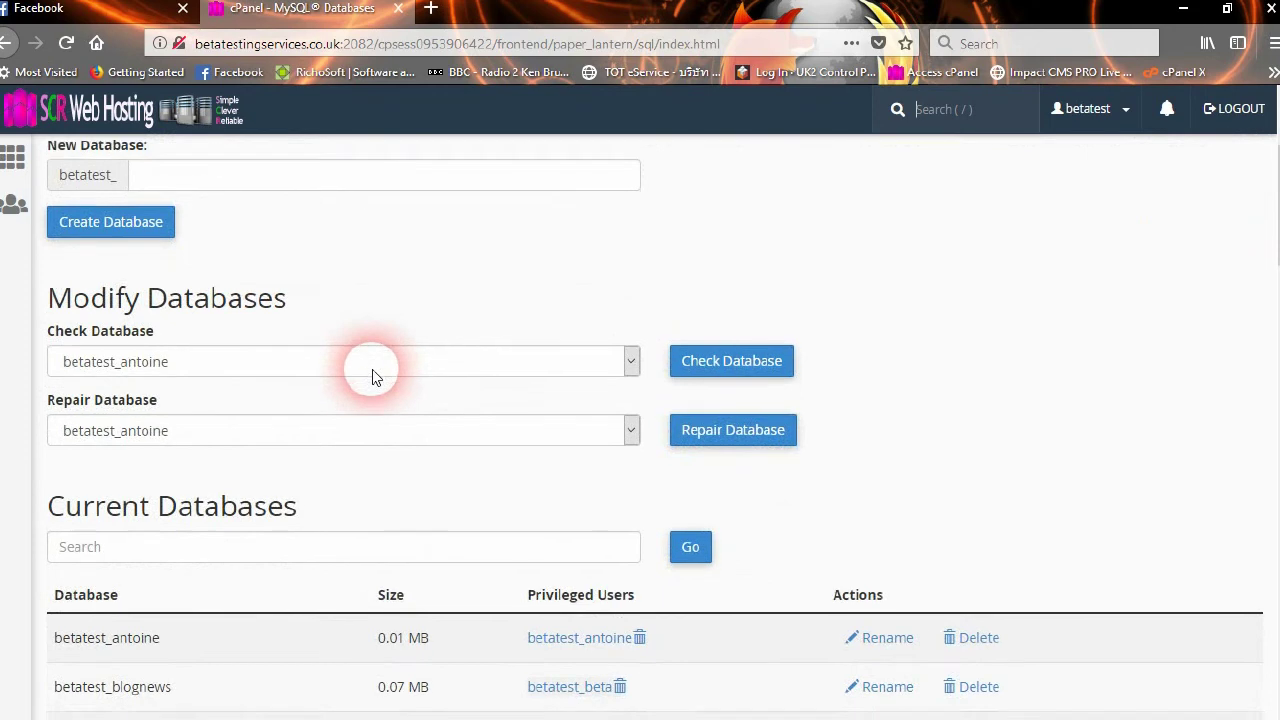
scroll(372, 376, down, 6)
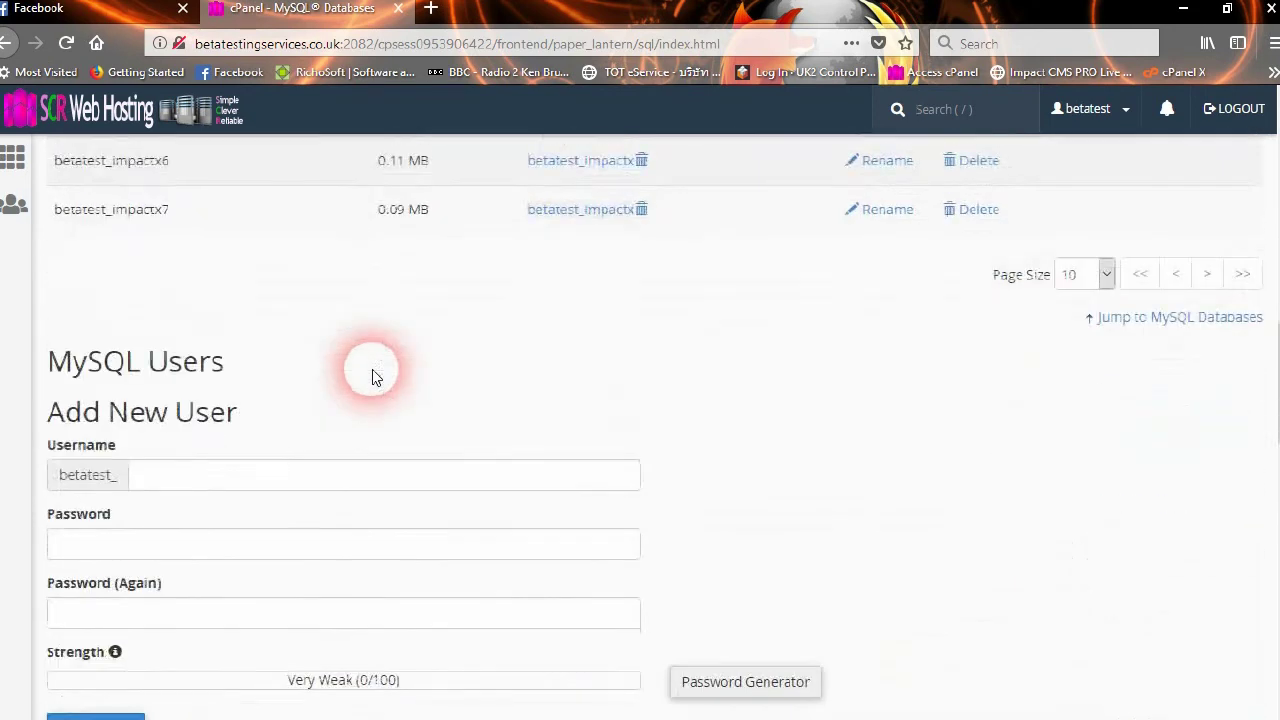
click(190, 372)
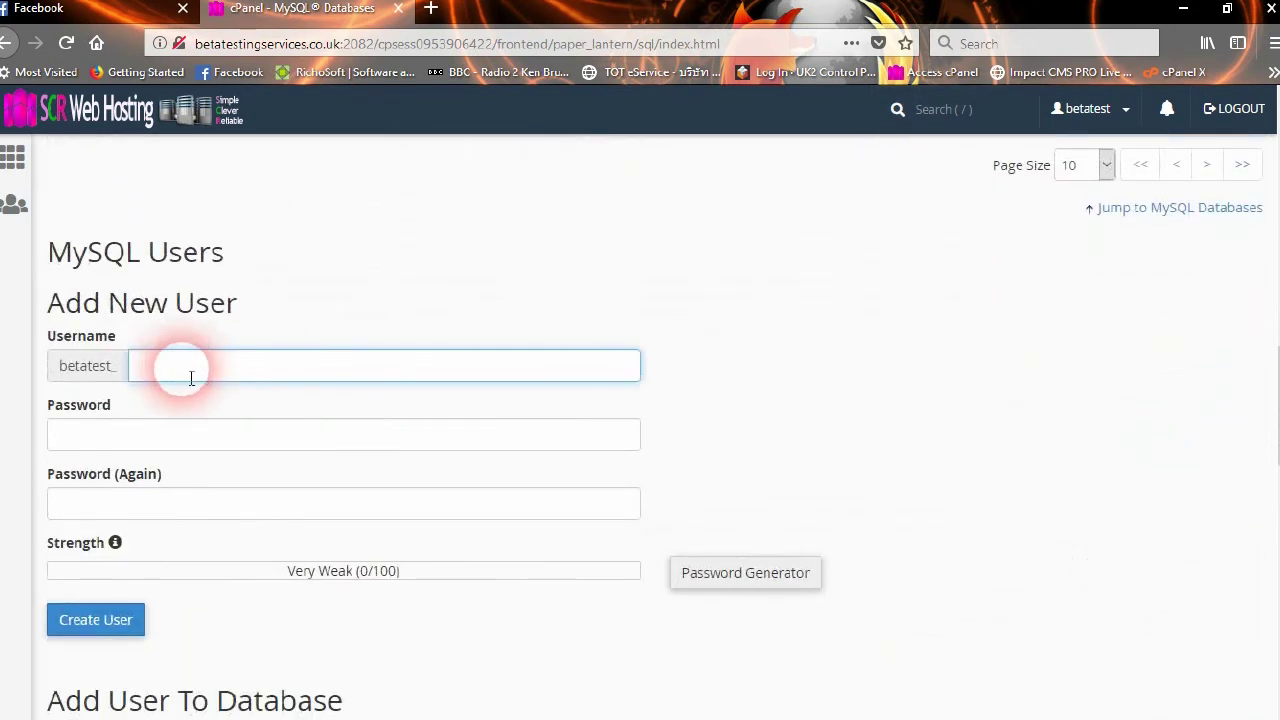
text(blogv4)
click(198, 437)
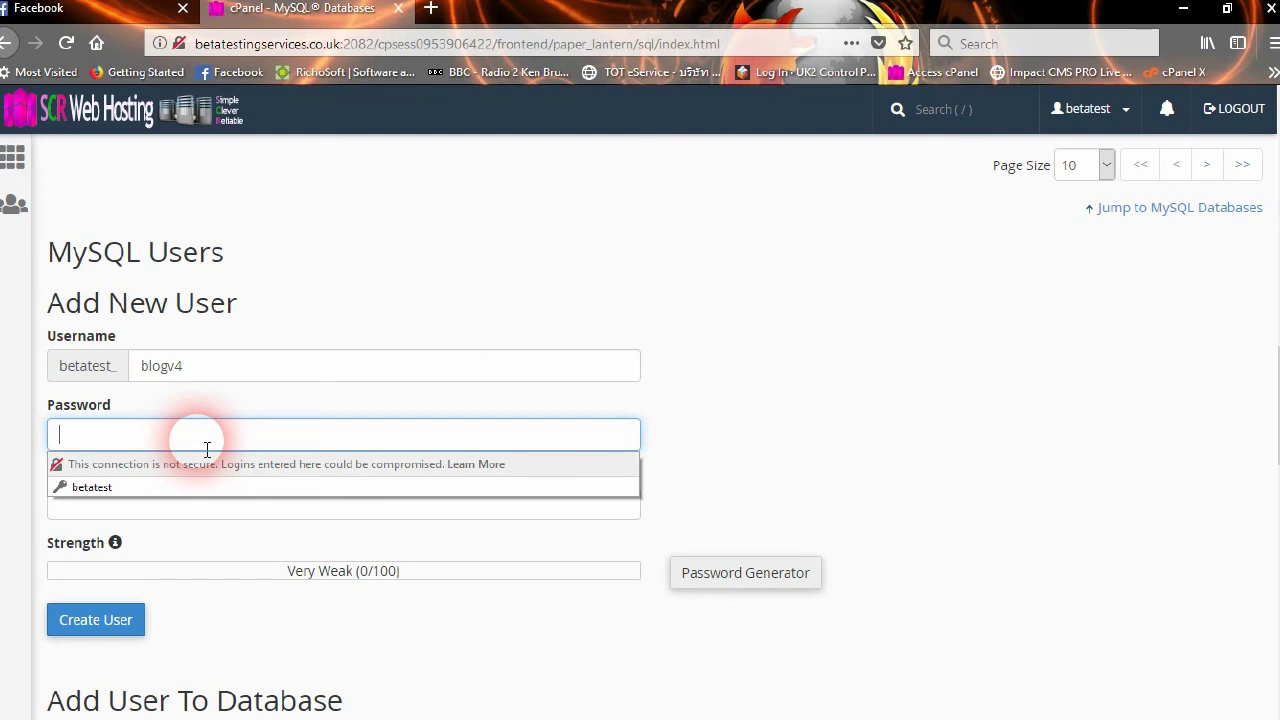
click(739, 586)
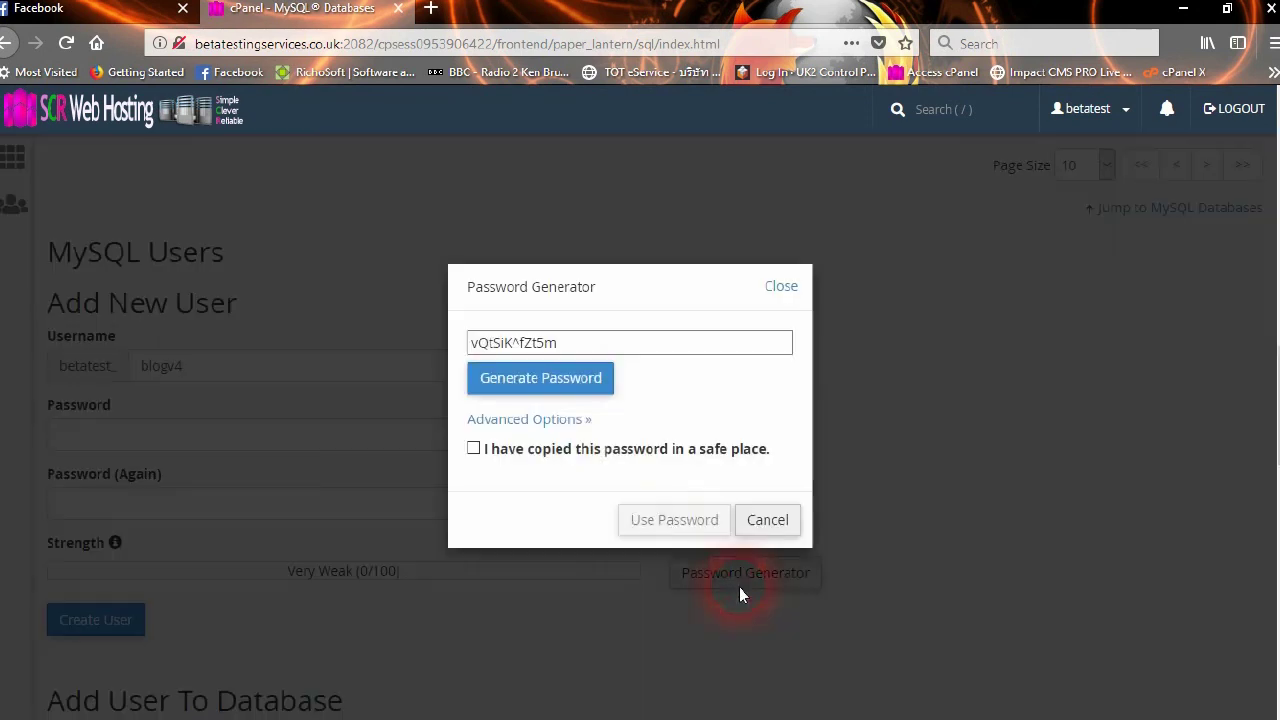
Show the advanced generator options and copy the generated very strong 12-character password
click(503, 421)
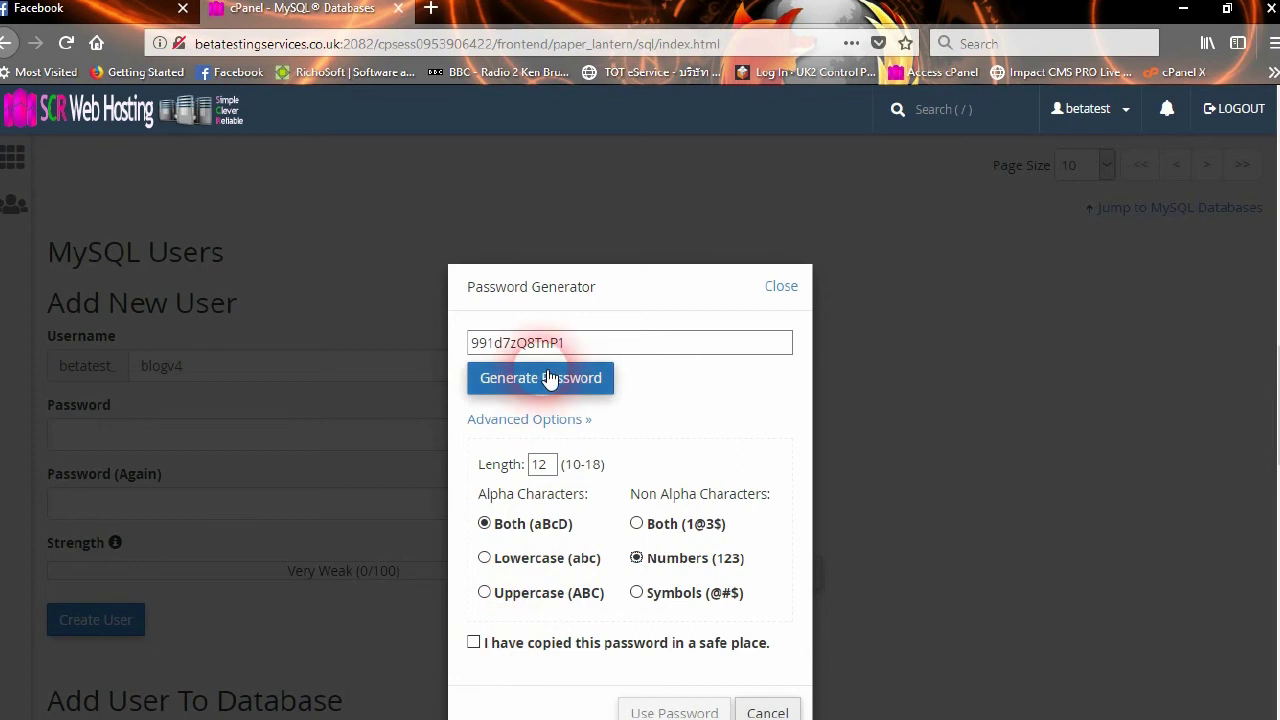
drag(579, 350, 420, 348)
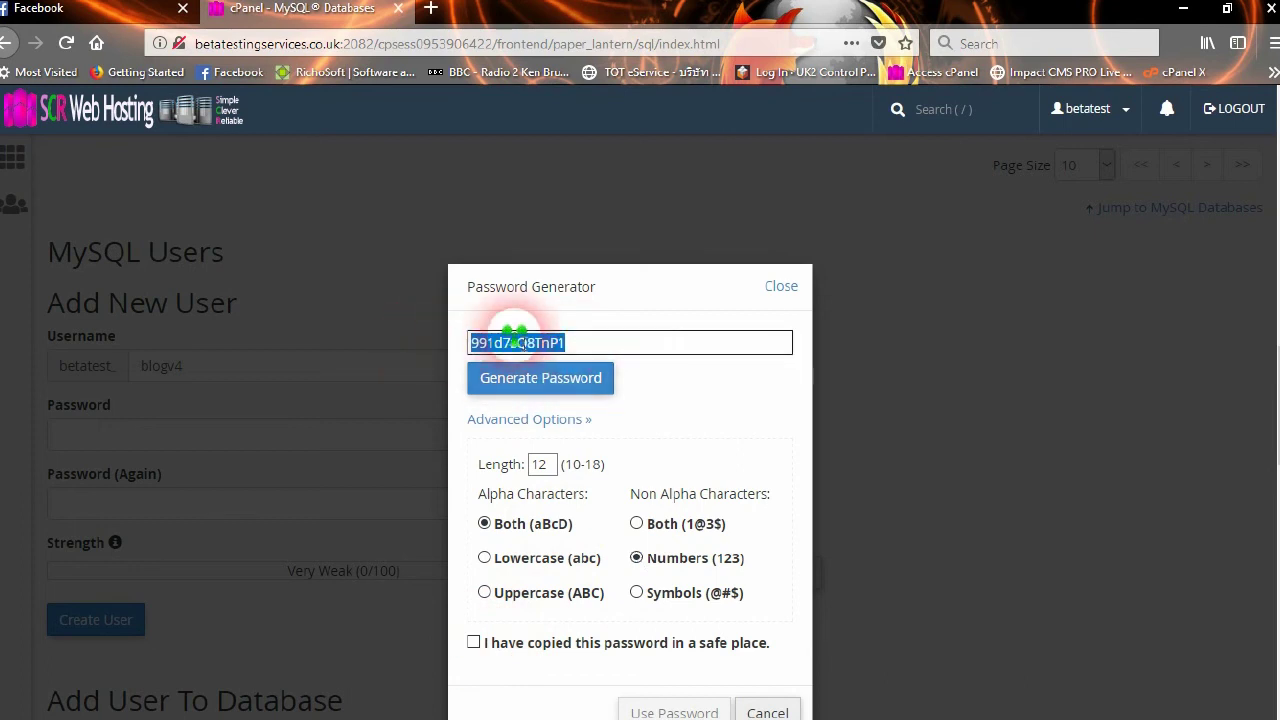
right_click(517, 340)
click(565, 398)
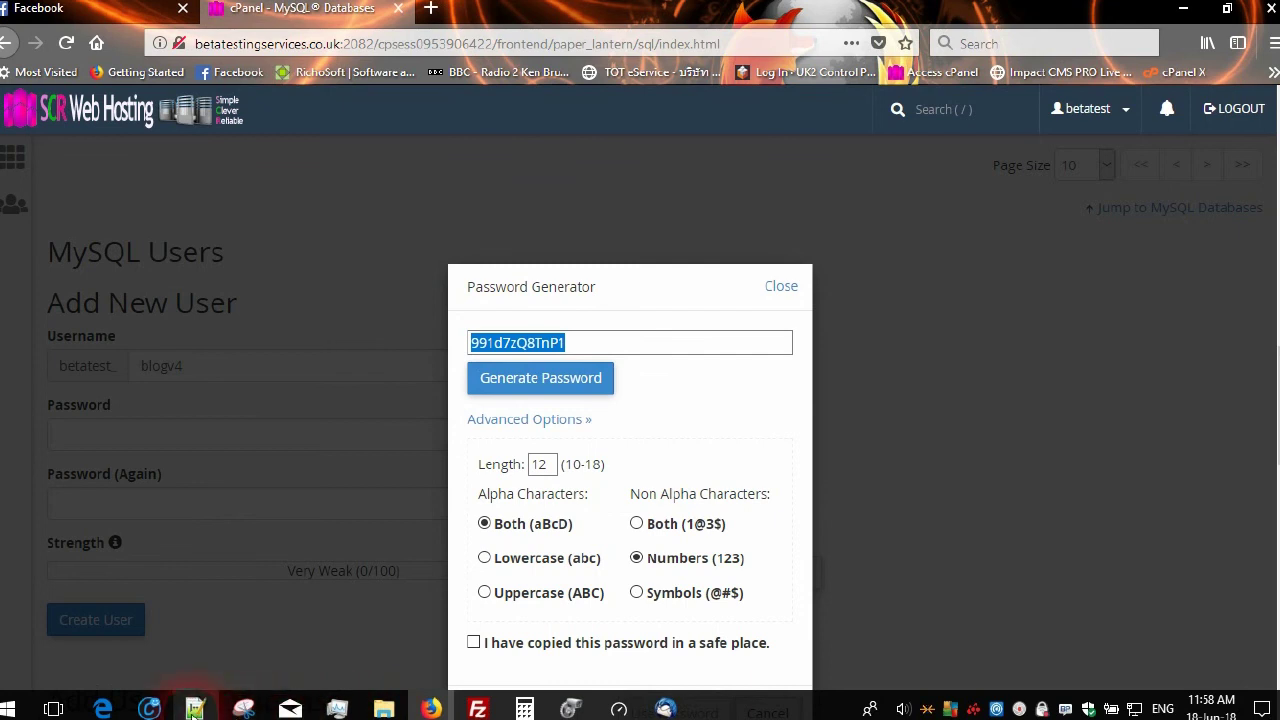
Paste the copied password into a new Notepad++ document for safekeeping
click(195, 708)
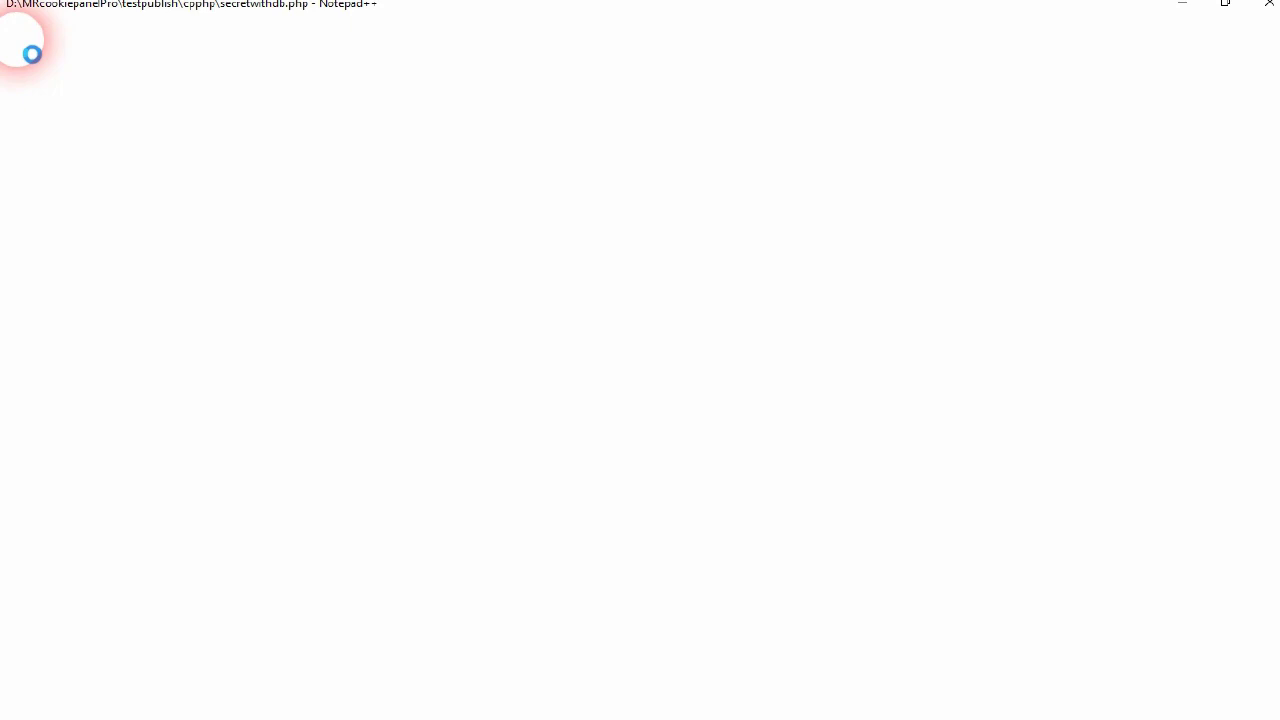
click(8, 44)
click(92, 105)
right_click(92, 105)
click(134, 146)
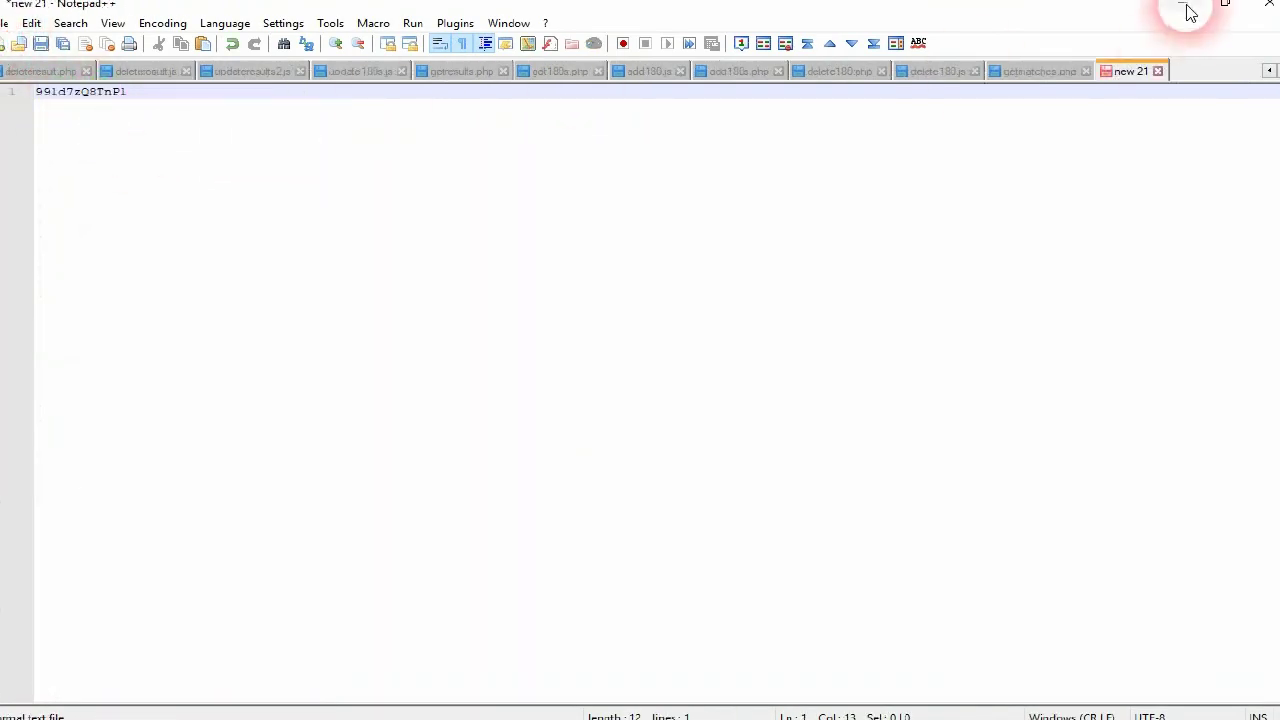
click(1185, 9)
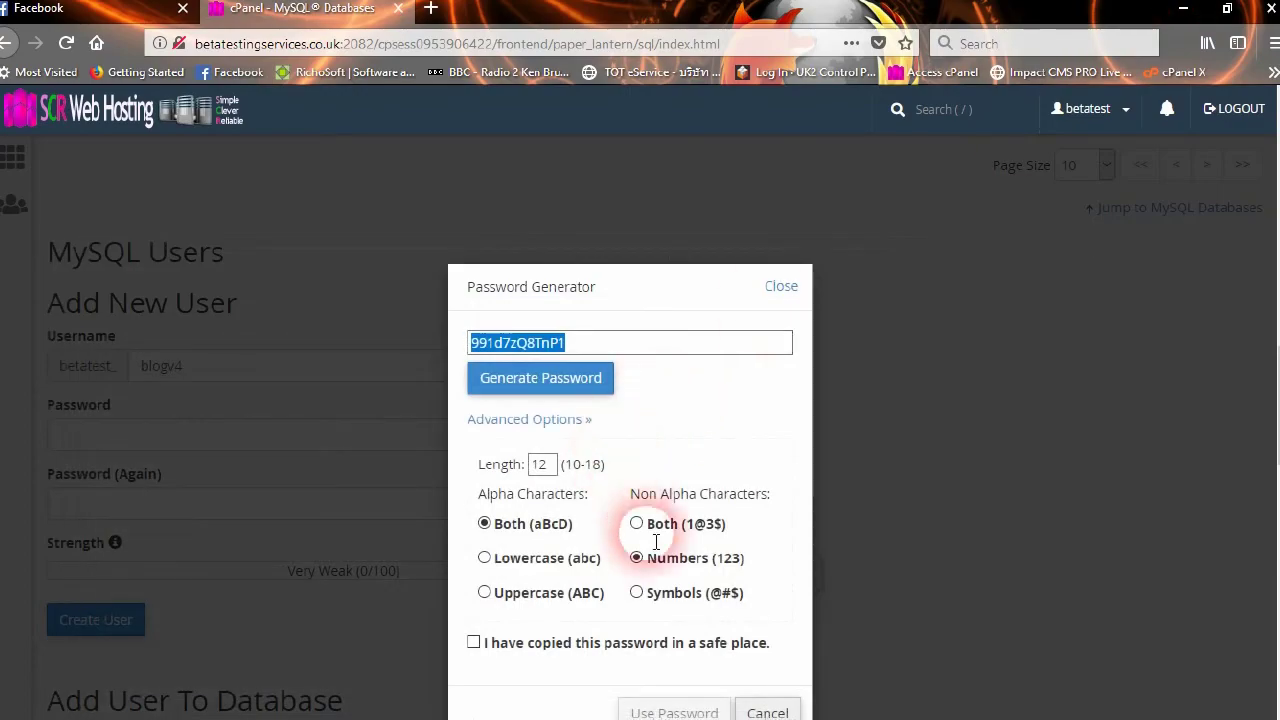
Confirm the password is saved, use it, and create the blogv4 user
scroll(600, 570, down, 2)
click(473, 546)
click(700, 616)
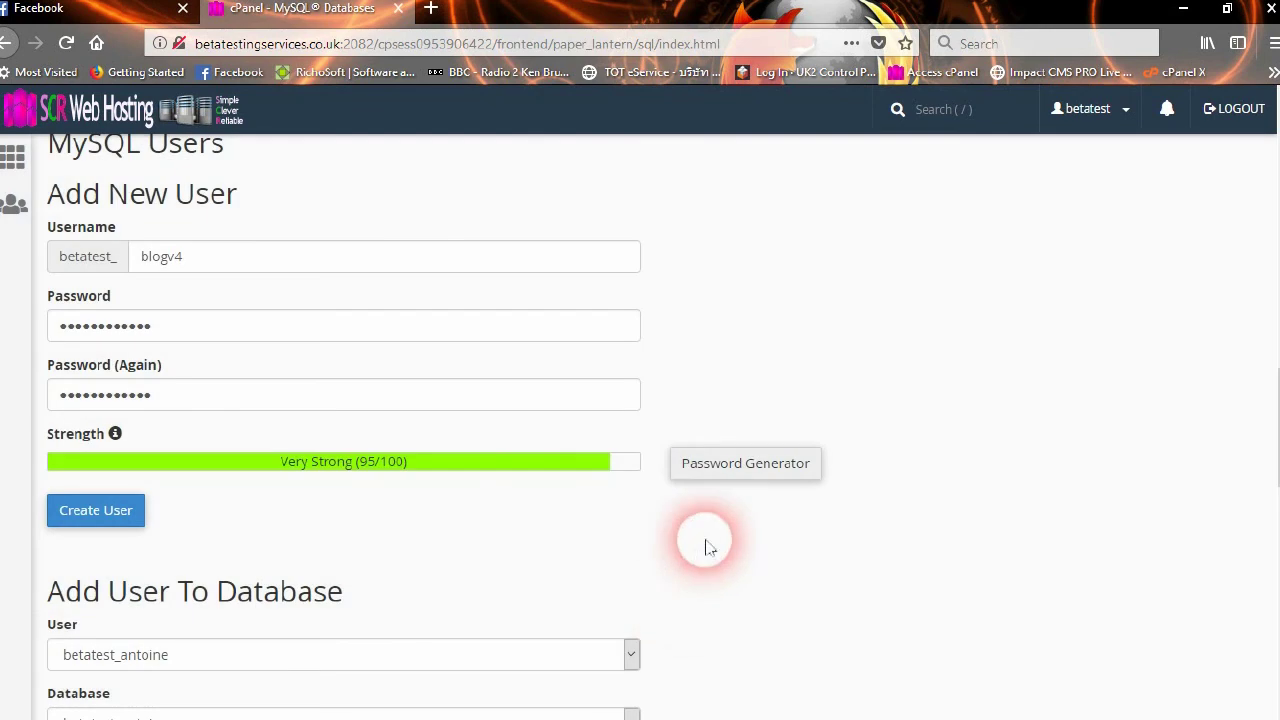
click(98, 514)
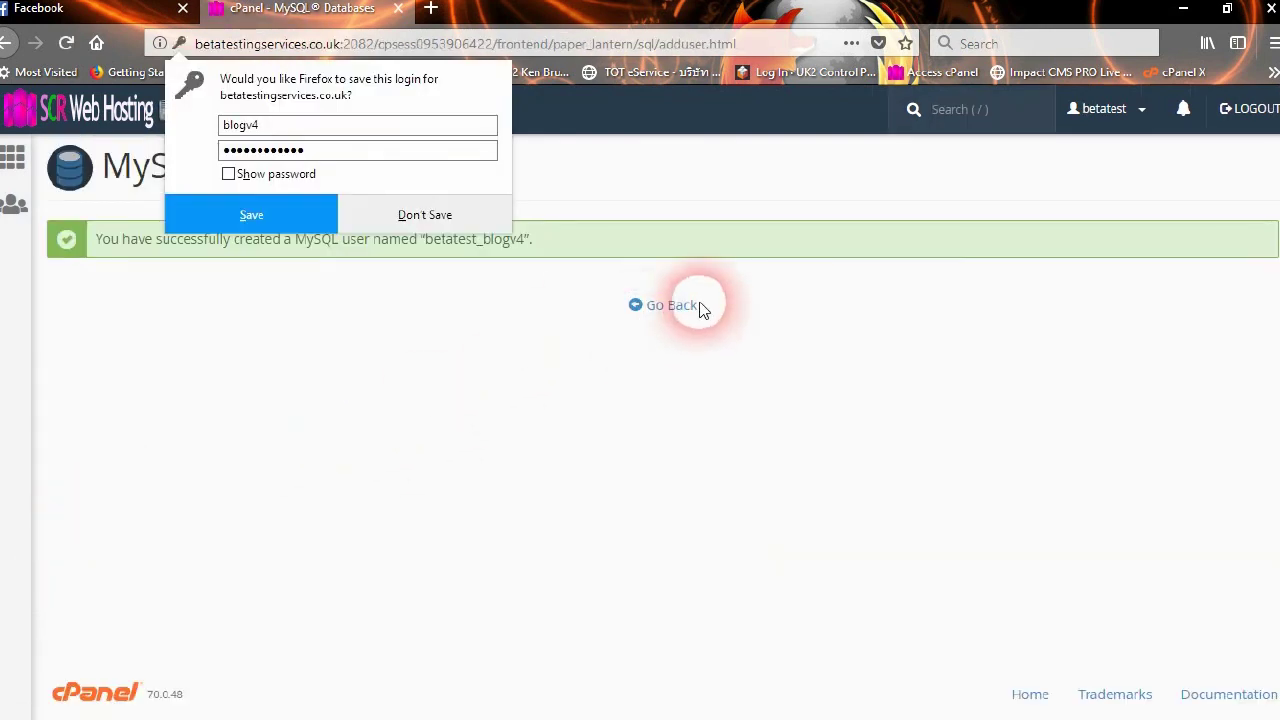
Add user betatest_blogv4 to database betatest_blogv4
click(672, 307)
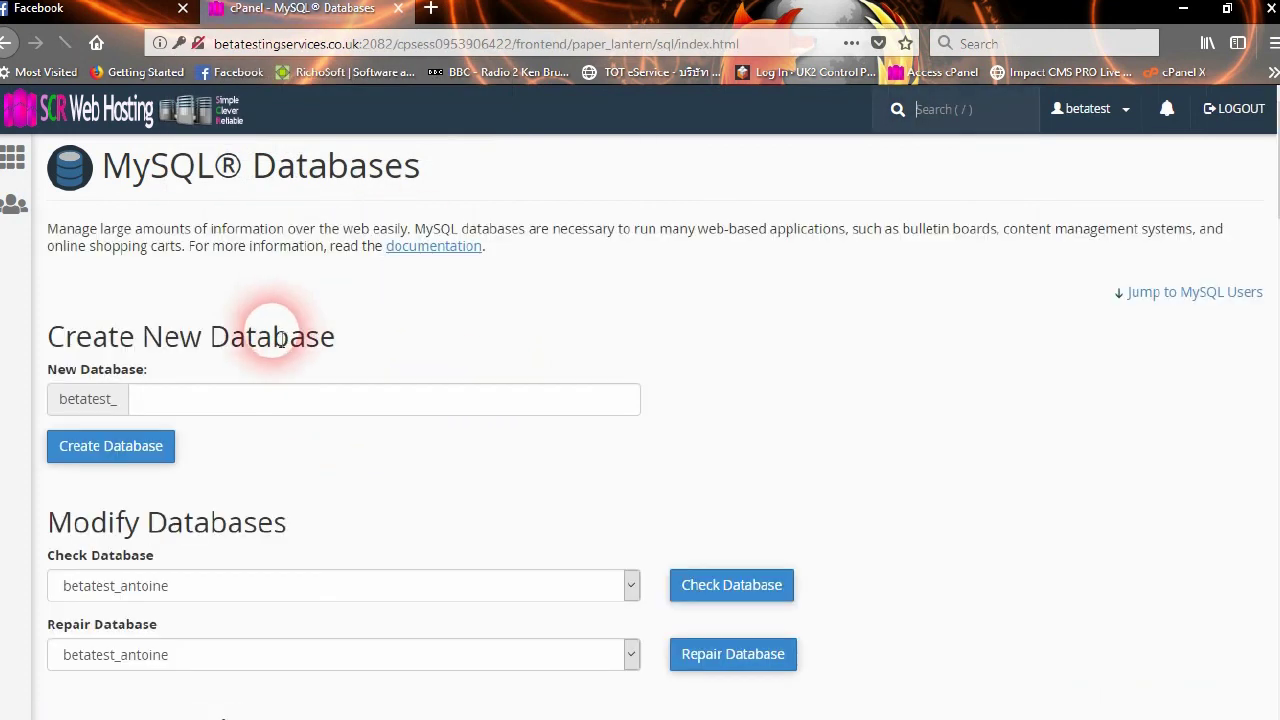
scroll(330, 412, down, 10)
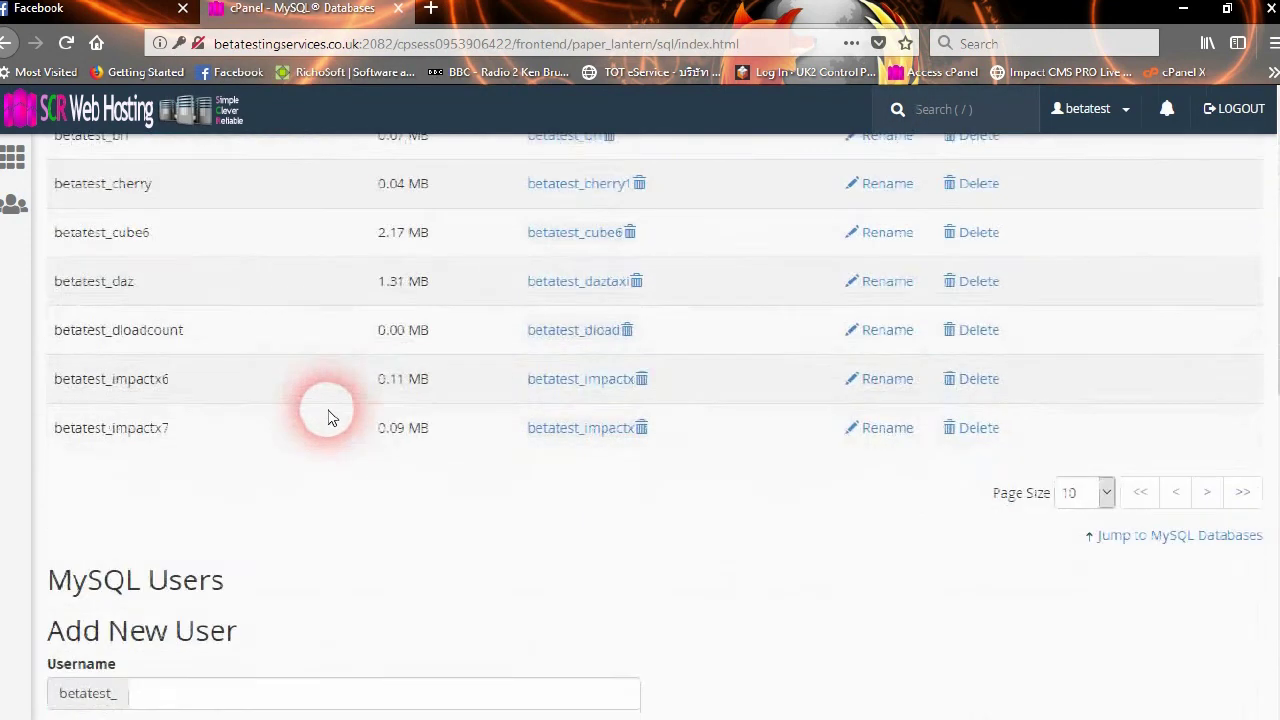
scroll(330, 415, down, 5)
scroll(328, 418, down, 2)
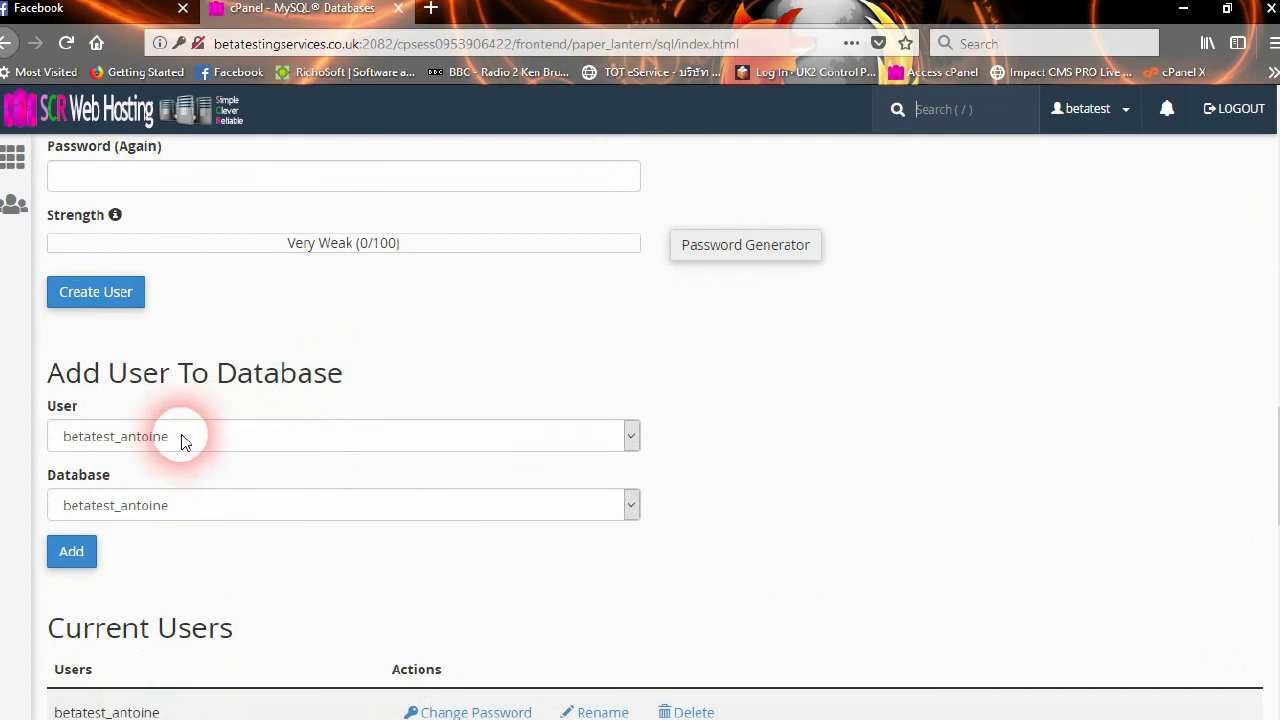
click(180, 446)
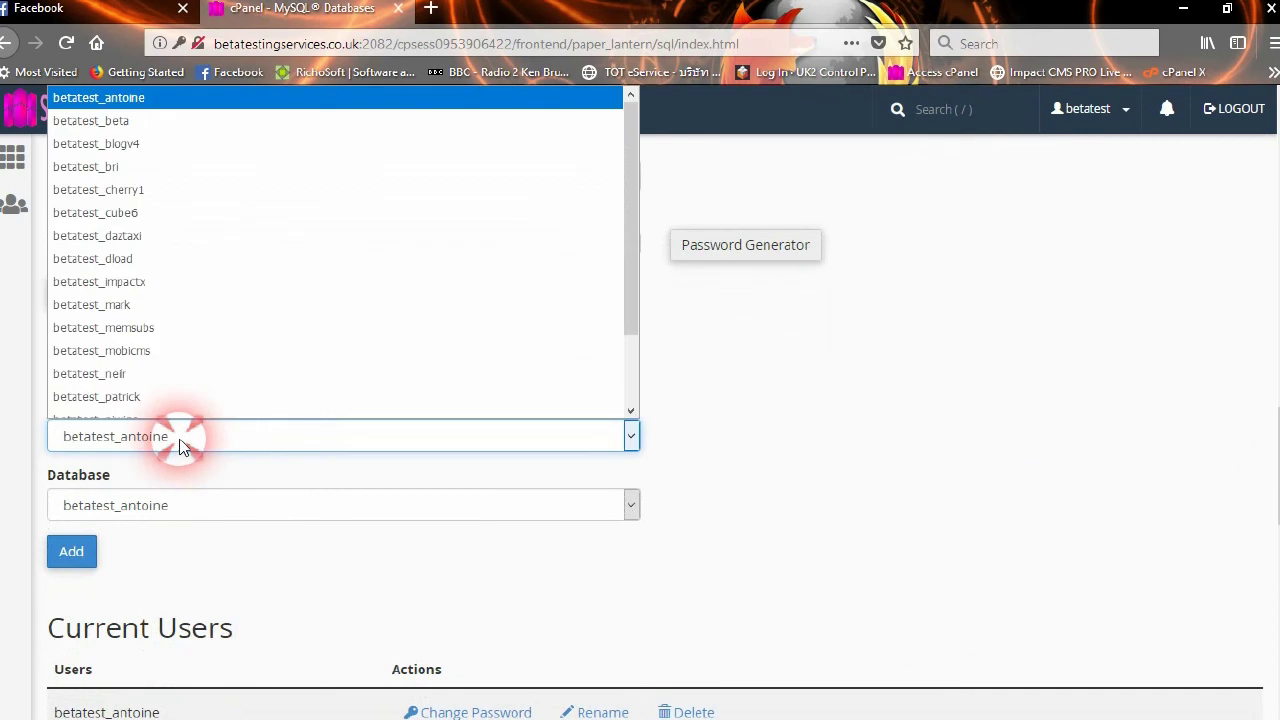
click(140, 144)
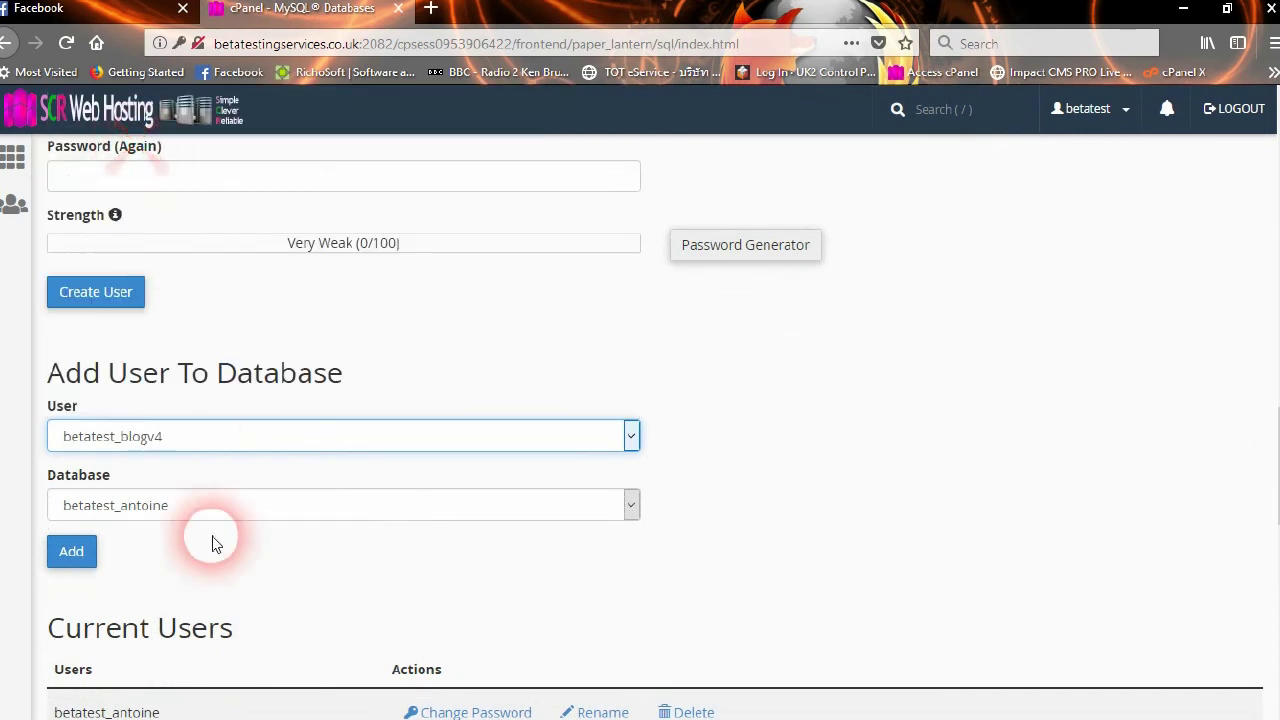
click(191, 507)
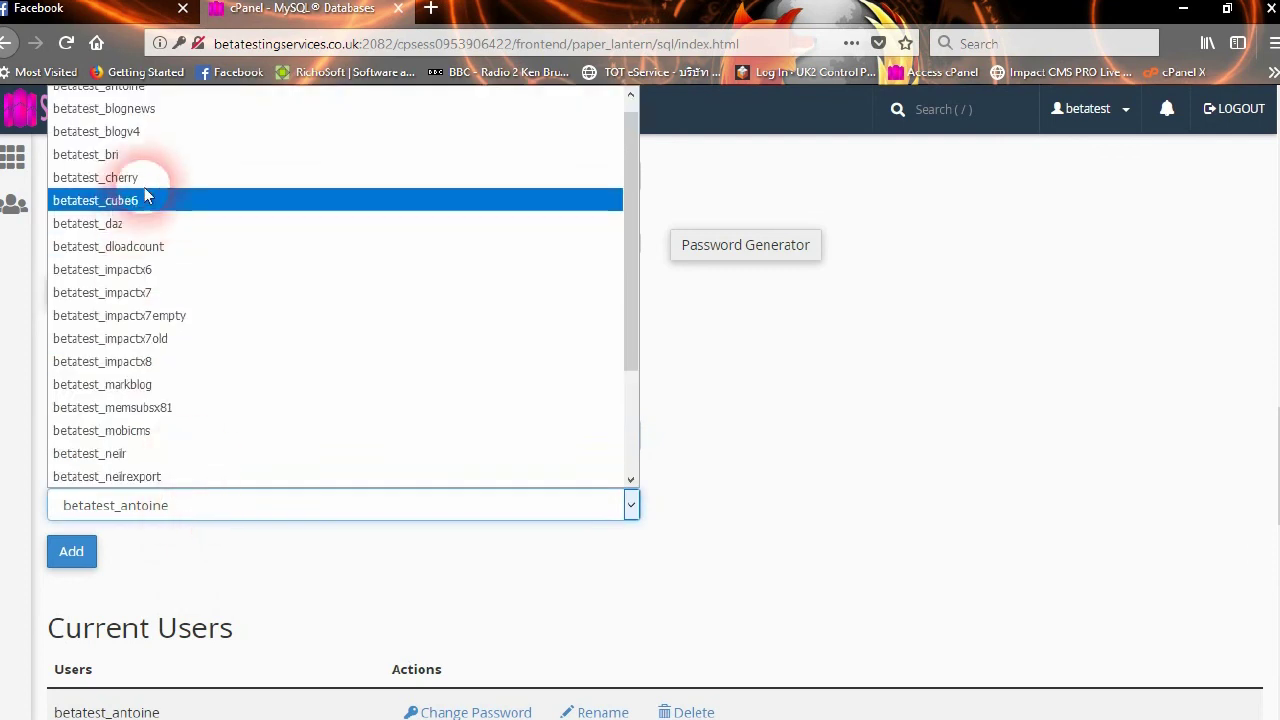
click(145, 134)
click(90, 556)
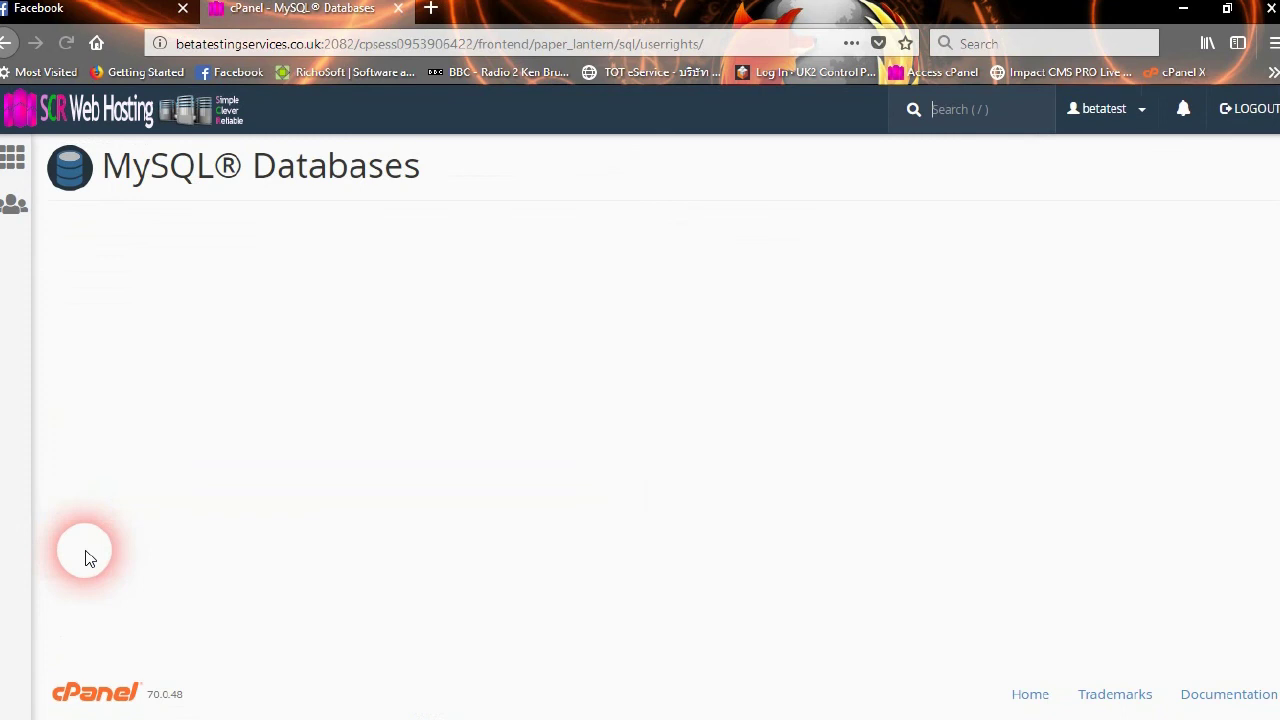
Grant ALL PRIVILEGES to the user and save the changes
click(60, 342)
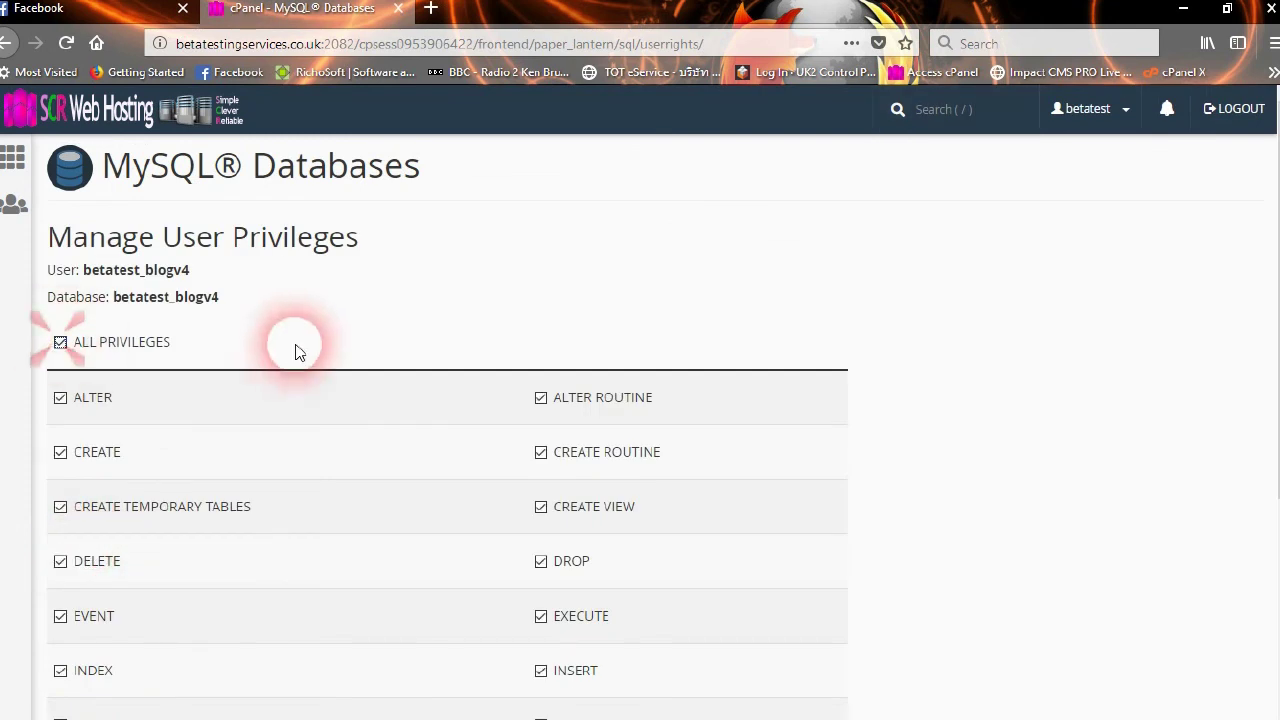
scroll(295, 350, down, 3)
click(97, 590)
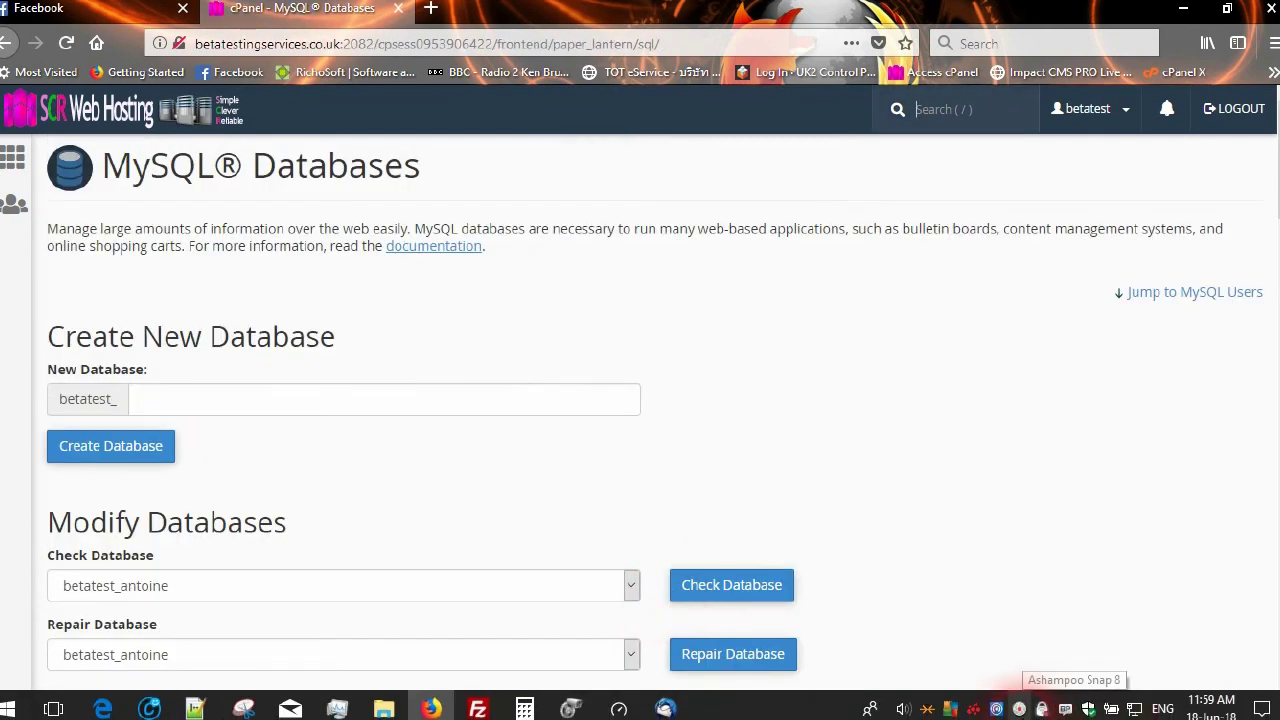
Switch from the browser to the FileZilla session through the taskbar
right_click(1019, 708)
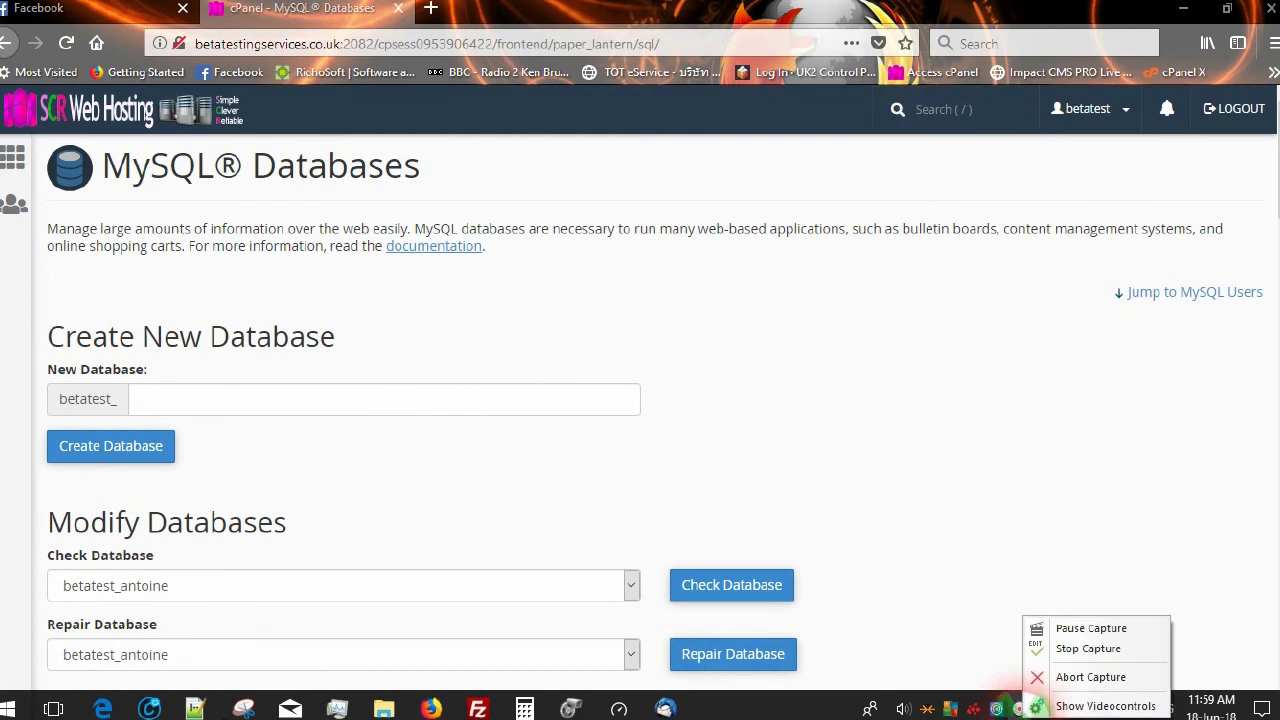
click(1093, 628)
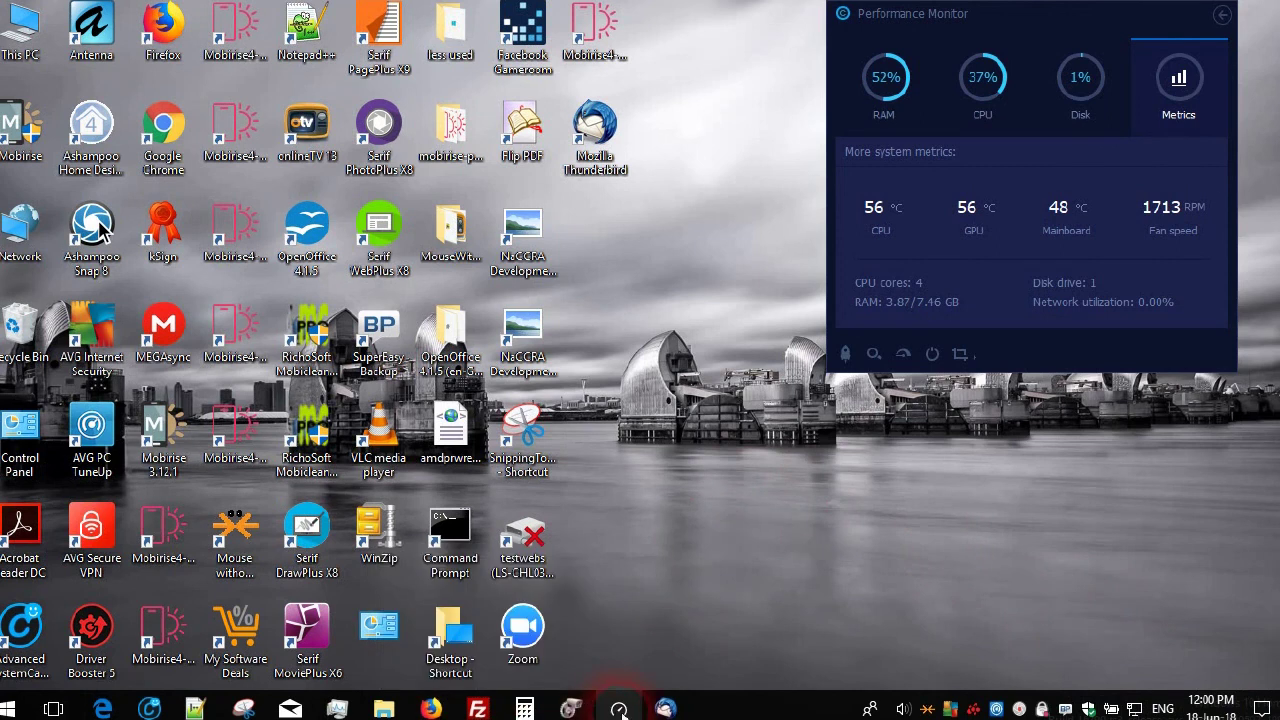
mouse_move(668, 710)
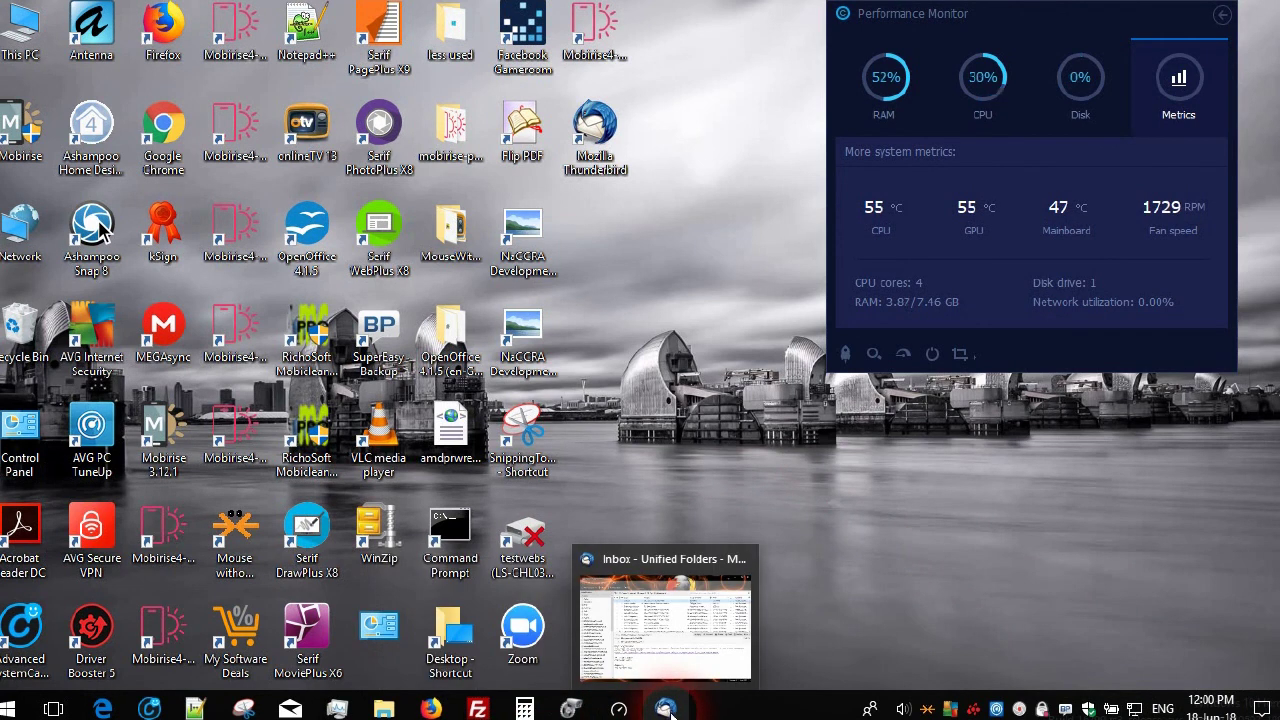
mouse_move(480, 712)
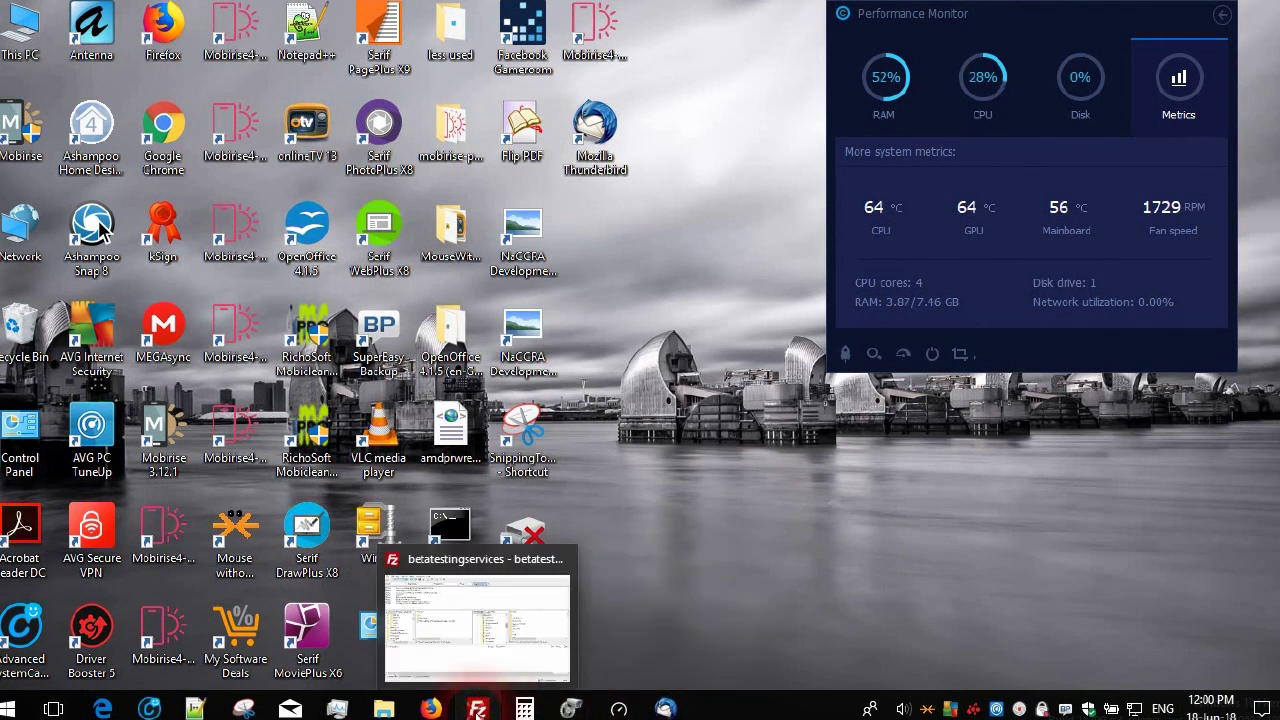
click(400, 574)
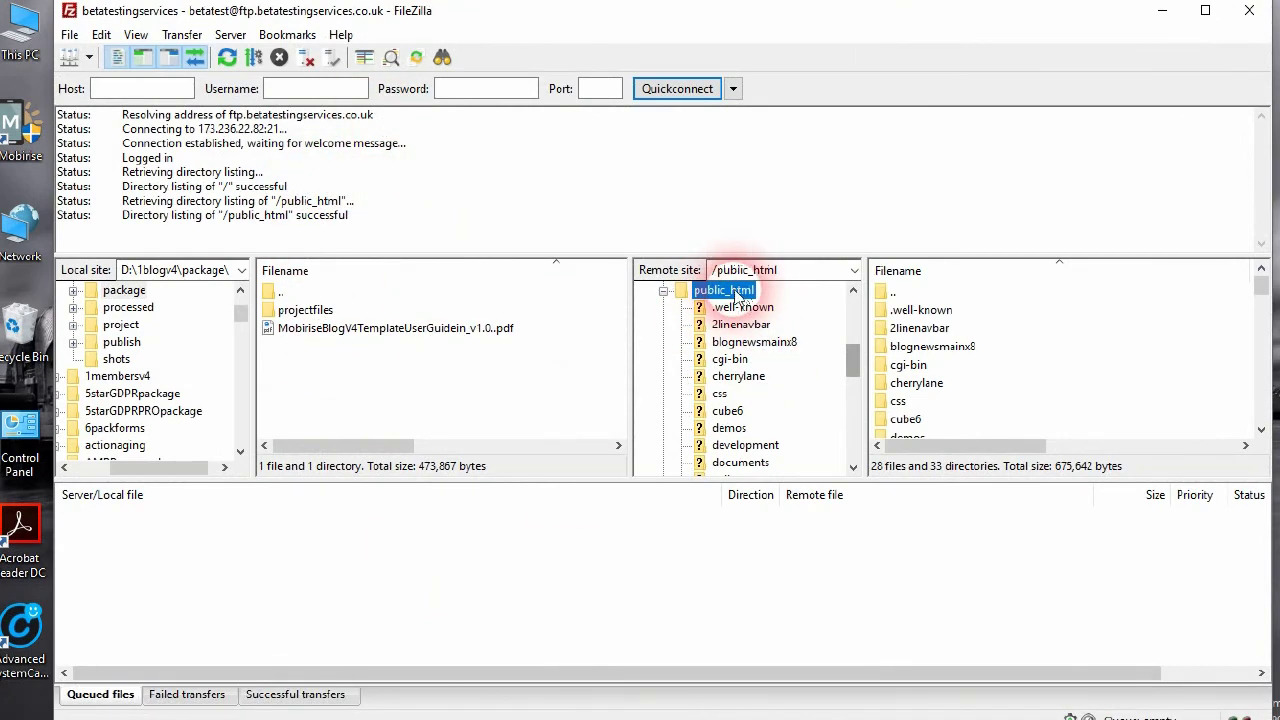
Create a blogv4 directory inside public_html on the server and open it
right_click(737, 292)
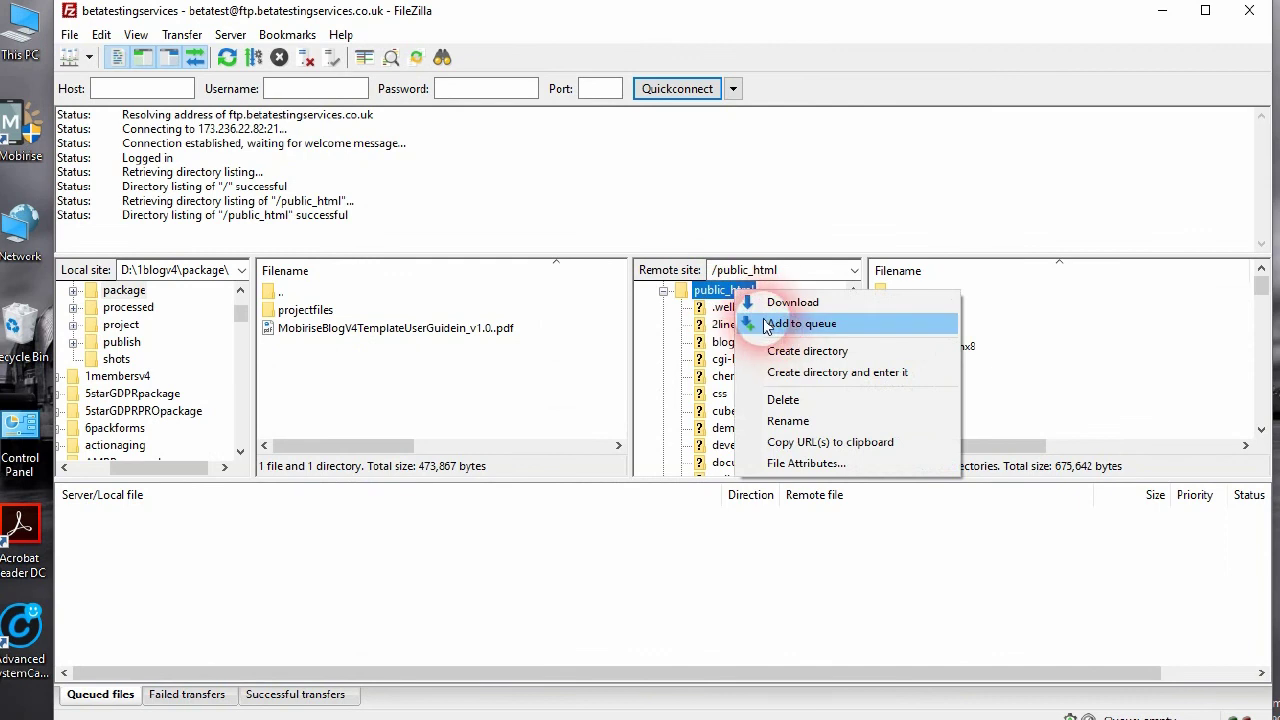
click(809, 354)
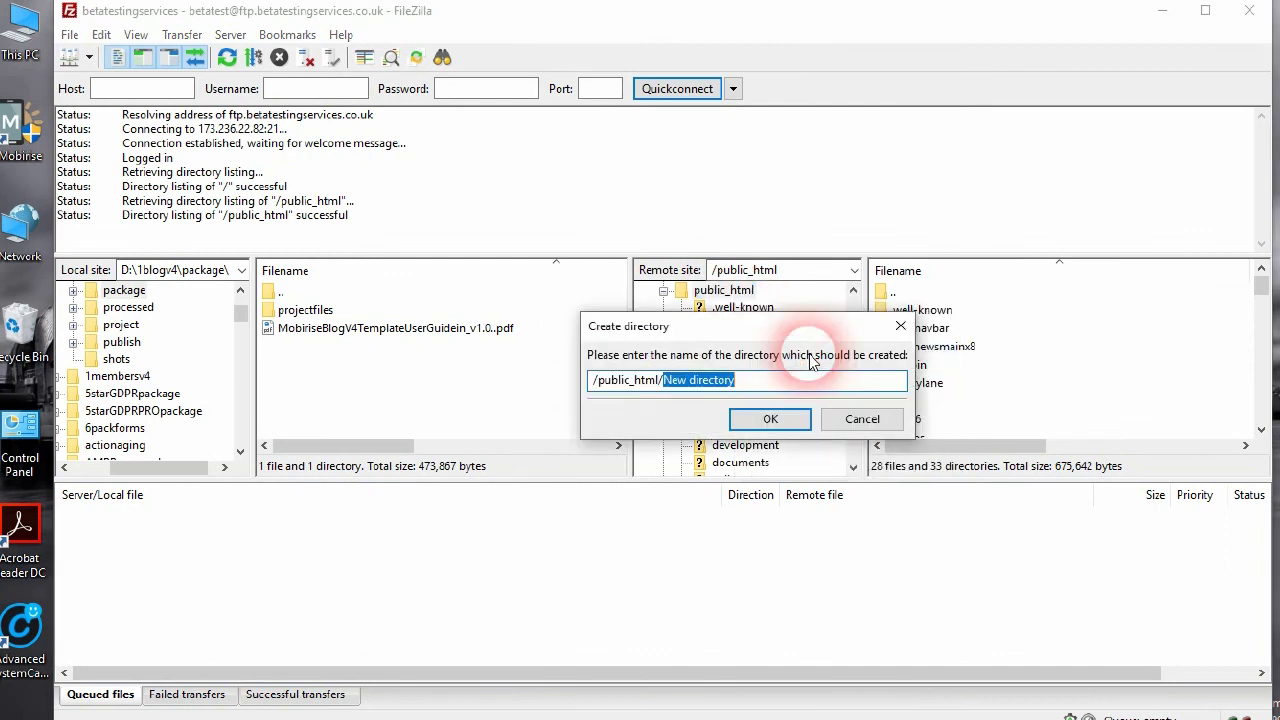
text(blogv4)
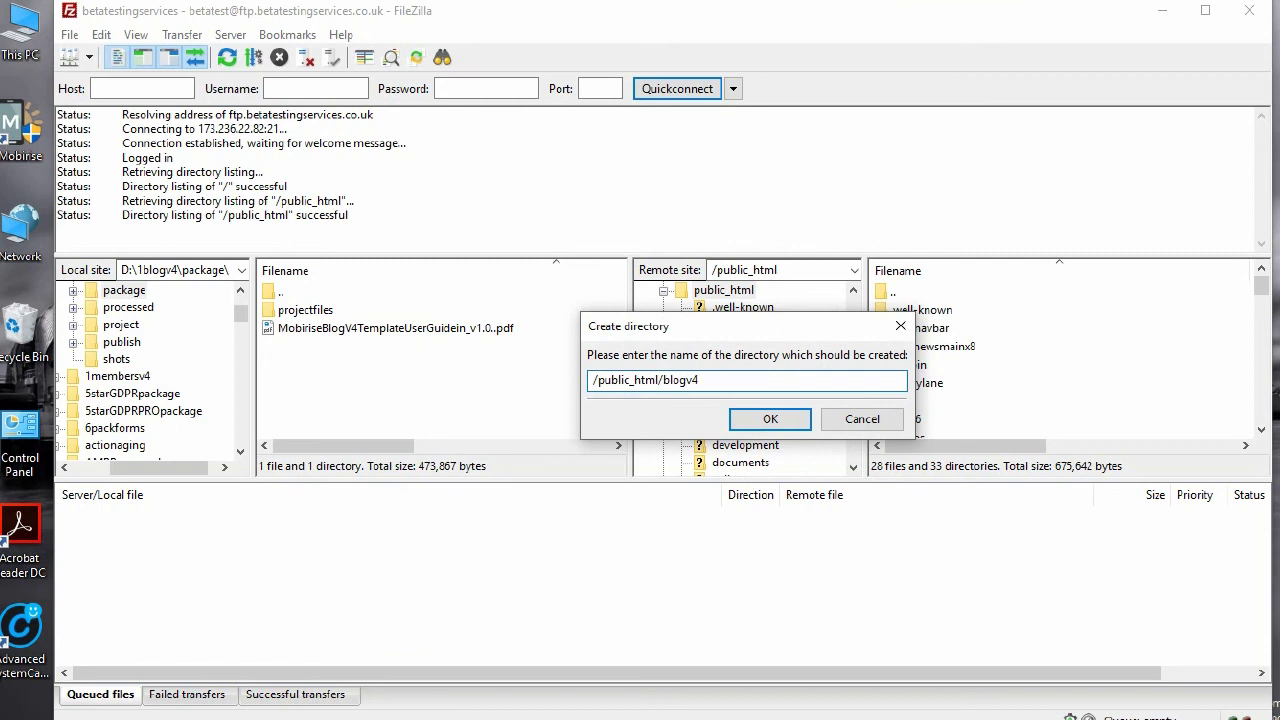
click(770, 419)
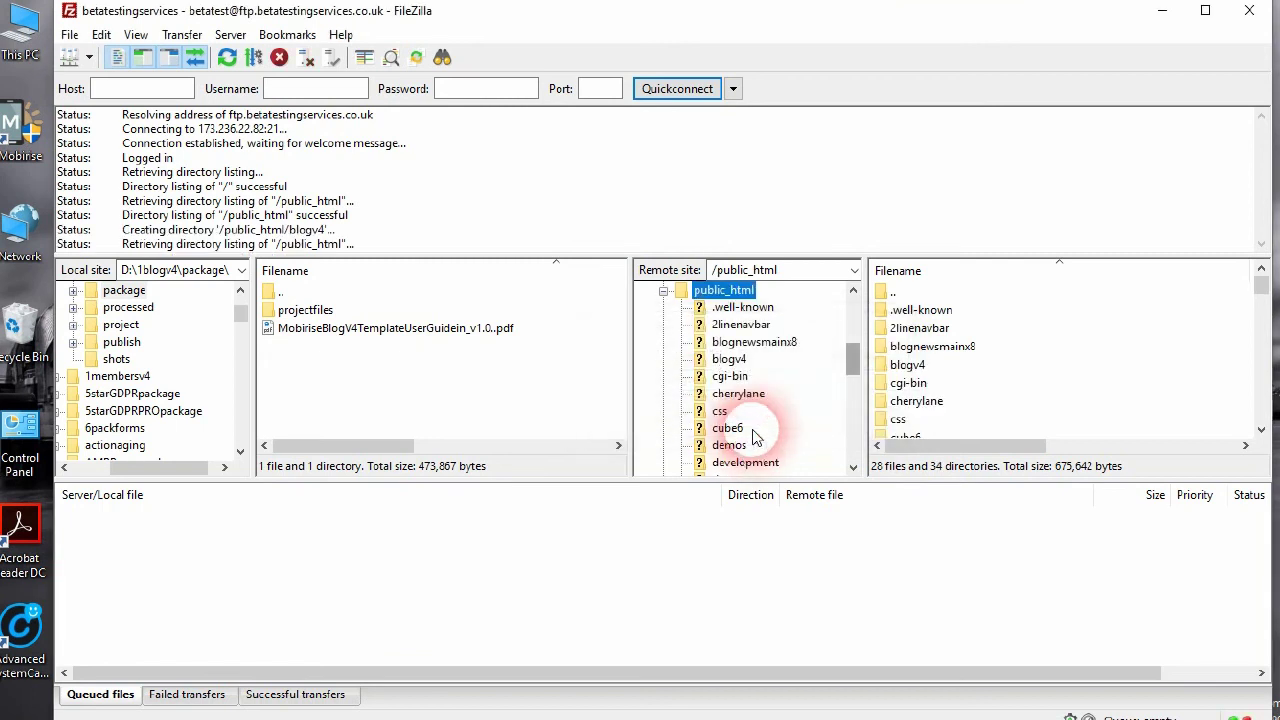
click(742, 362)
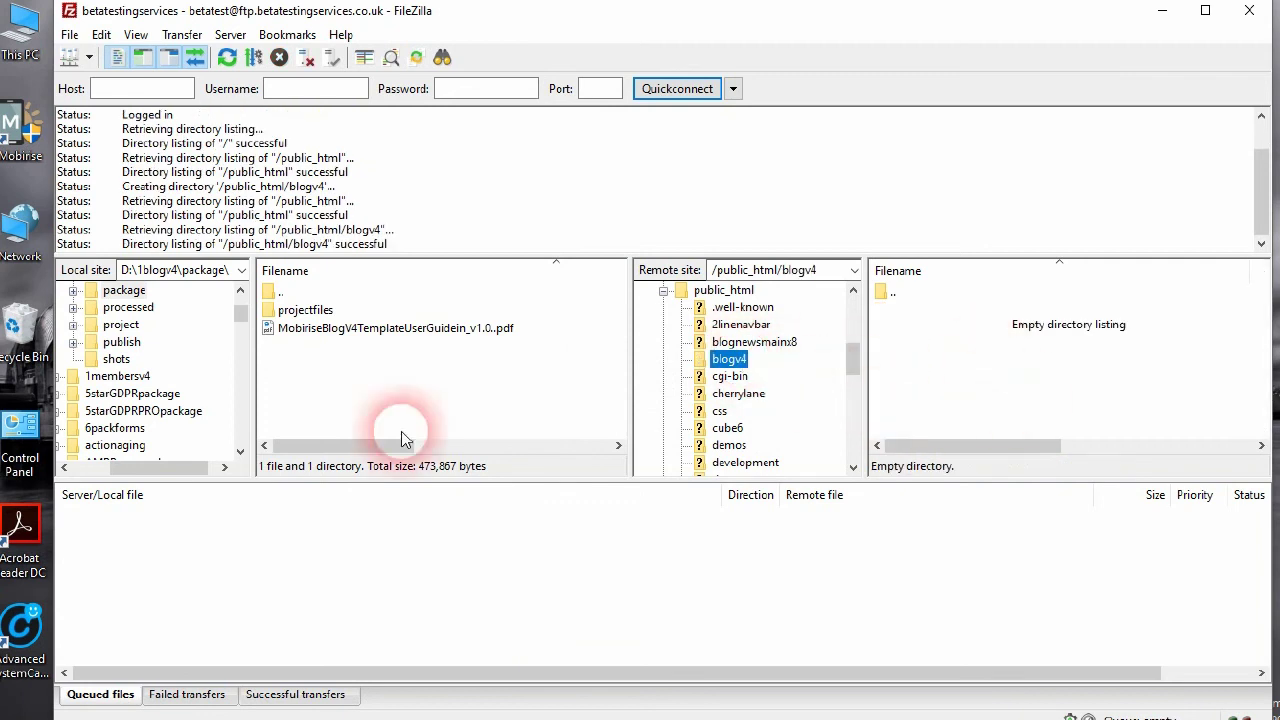
Upload all files and folders from local projectfiles into the remote blogv4 folder
double_click(287, 312)
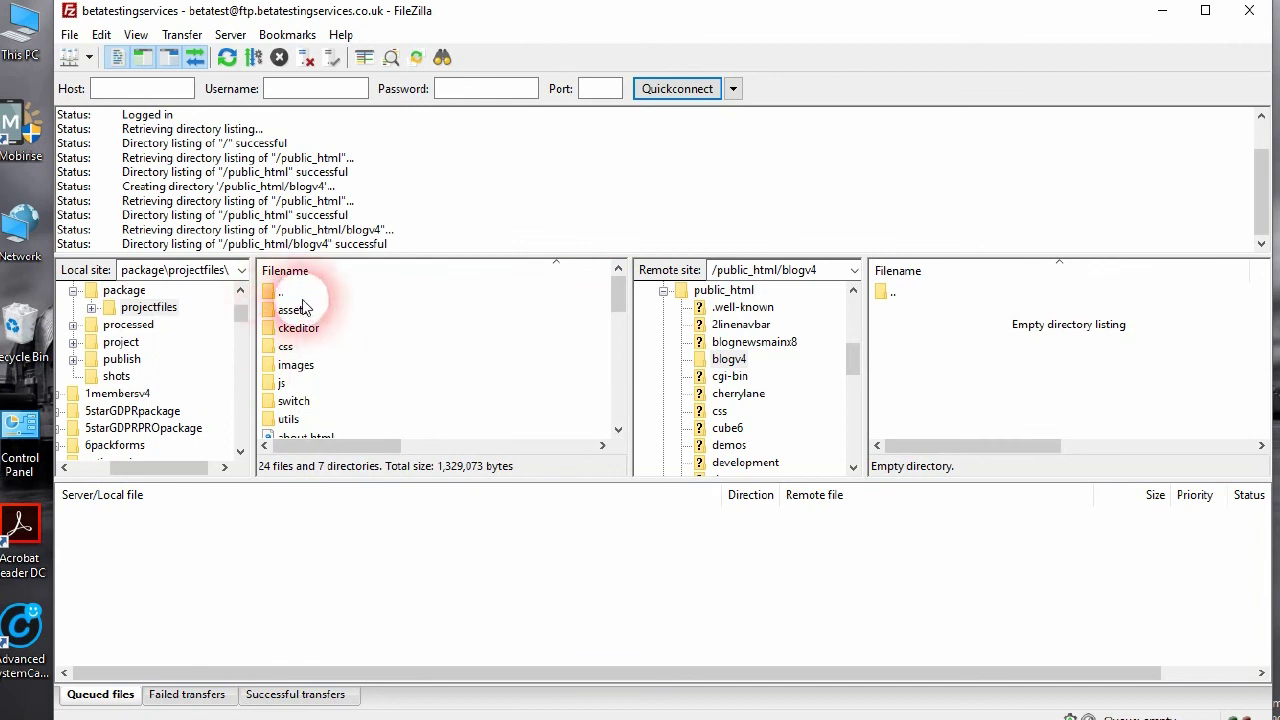
drag(285, 310, 328, 426)
shift+click(328, 420)
drag(502, 349, 980, 377)
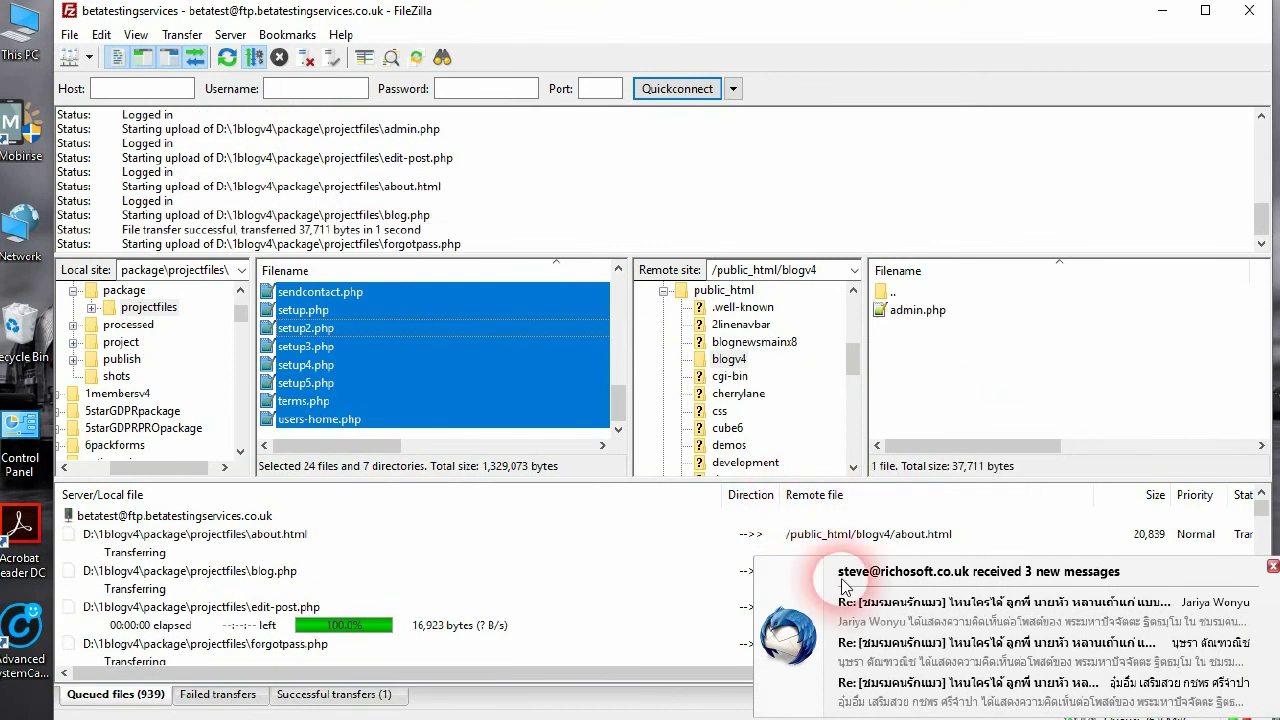
Dismiss the new mail notification and bring Firefox to the front
click(1272, 566)
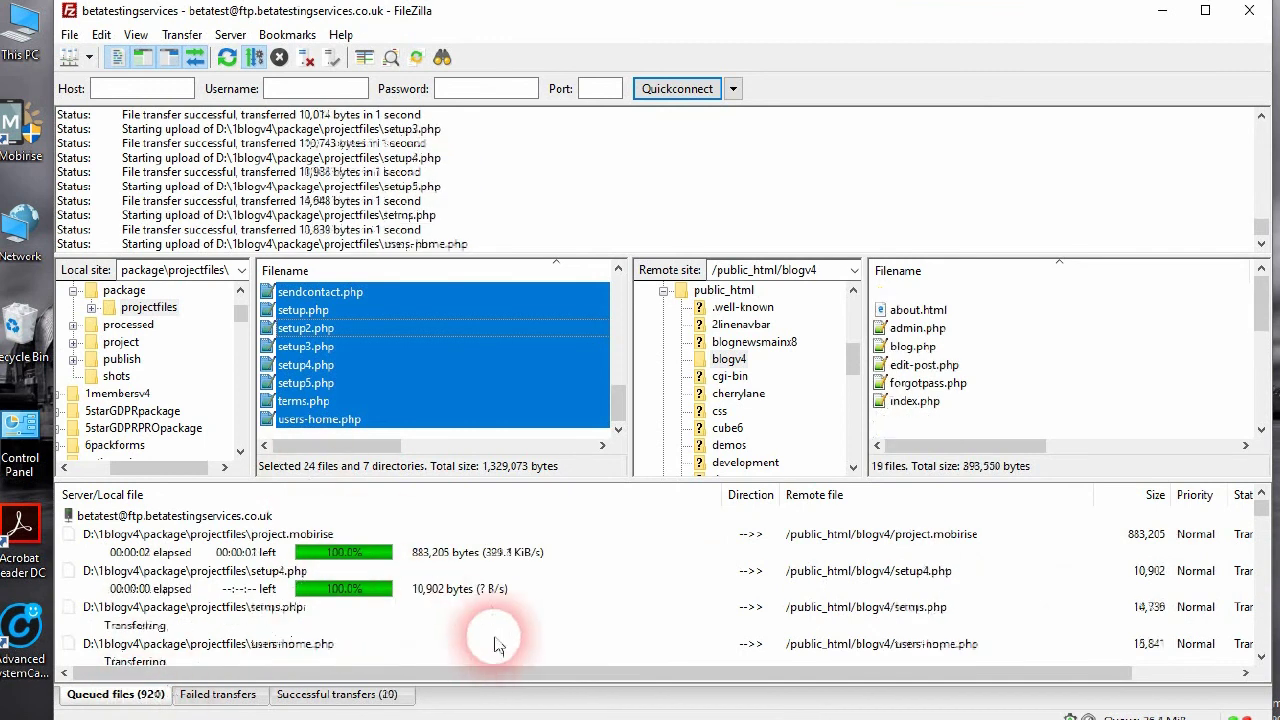
mouse_move(835, 710)
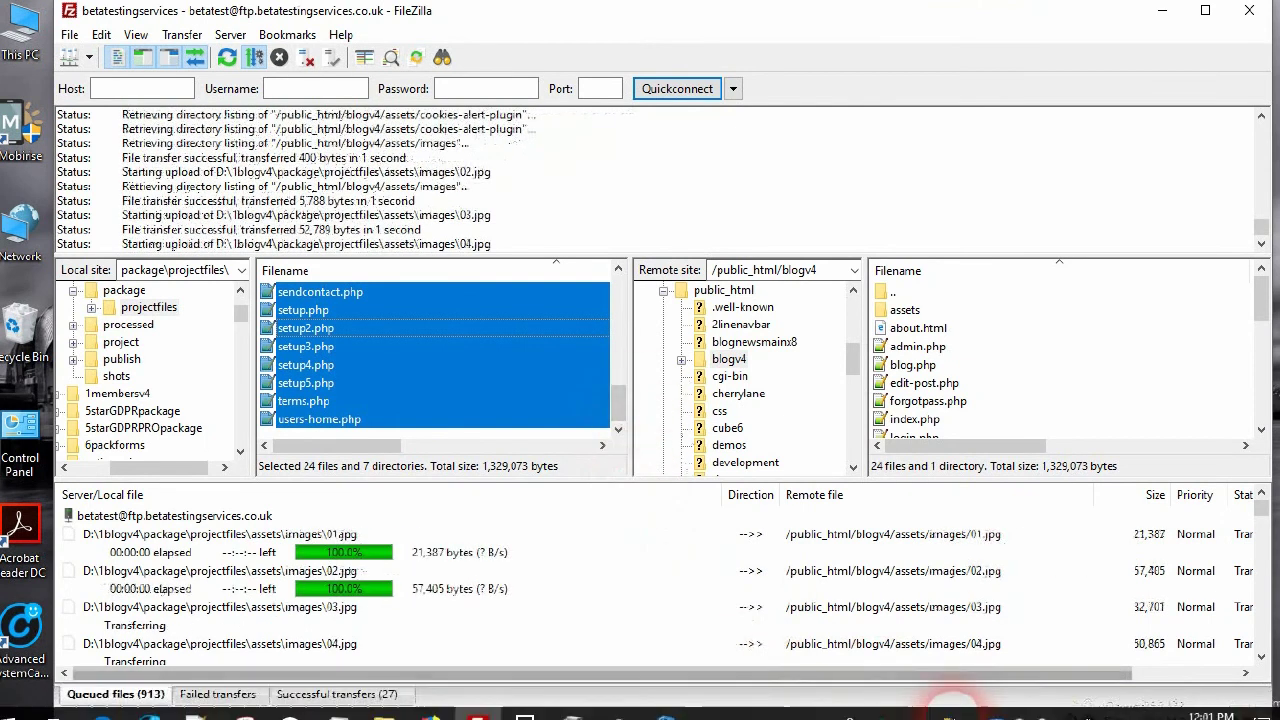
click(1017, 710)
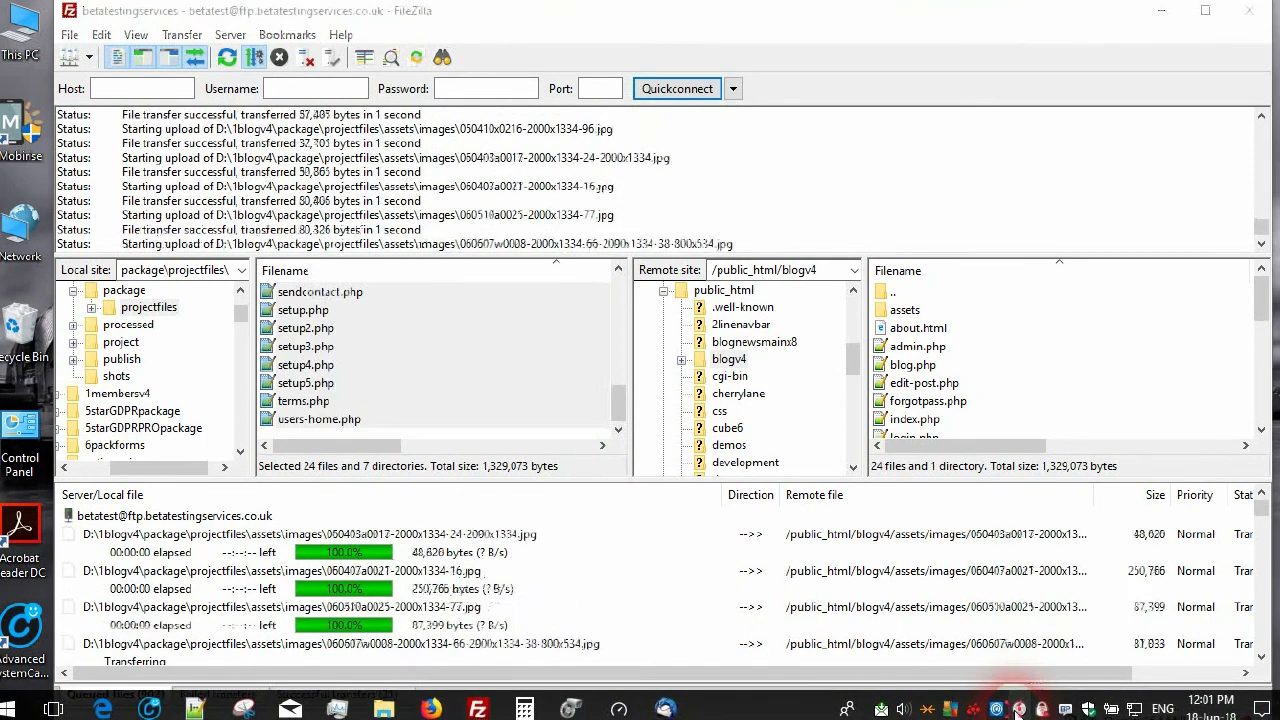
click(1050, 620)
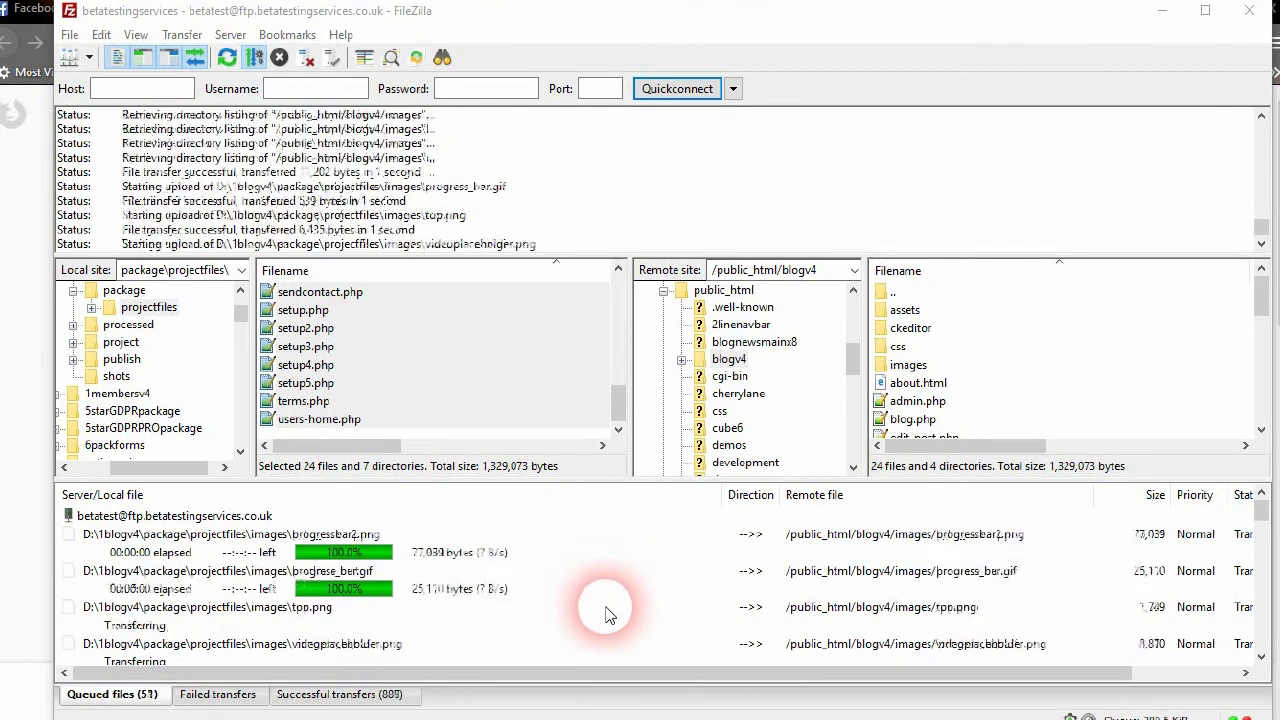
mouse_move(650, 710)
mouse_move(431, 709)
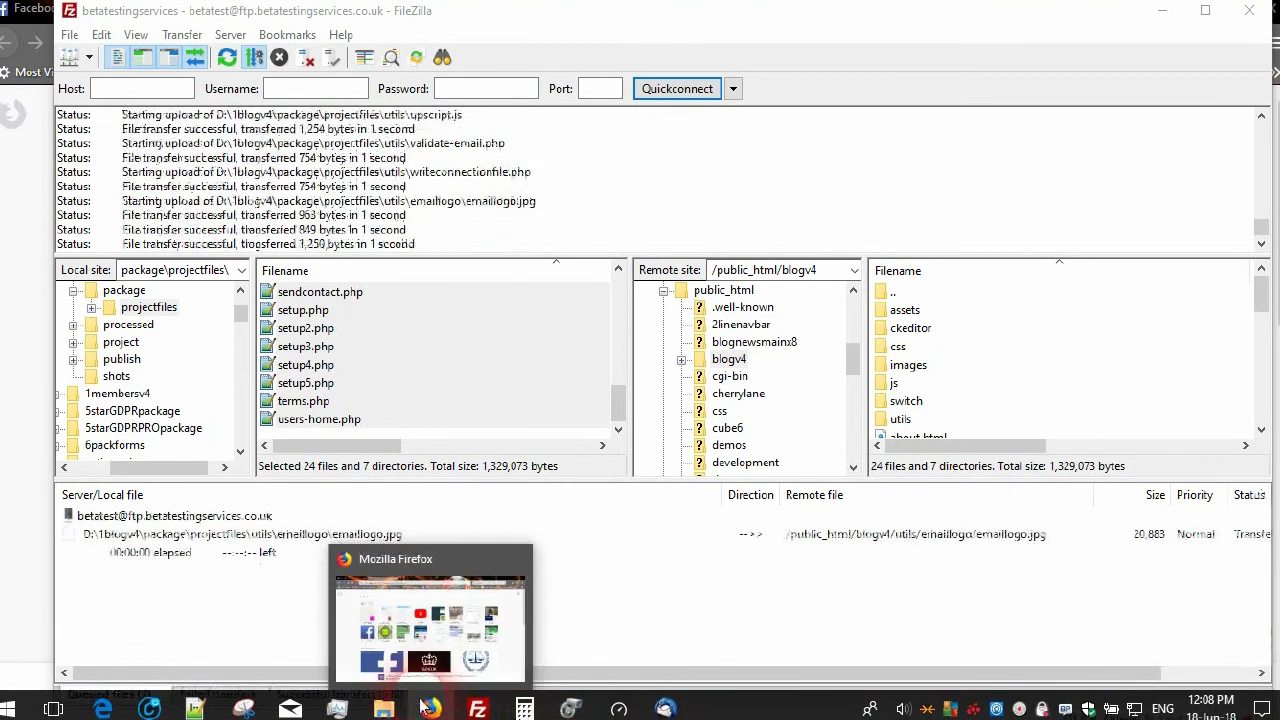
click(430, 708)
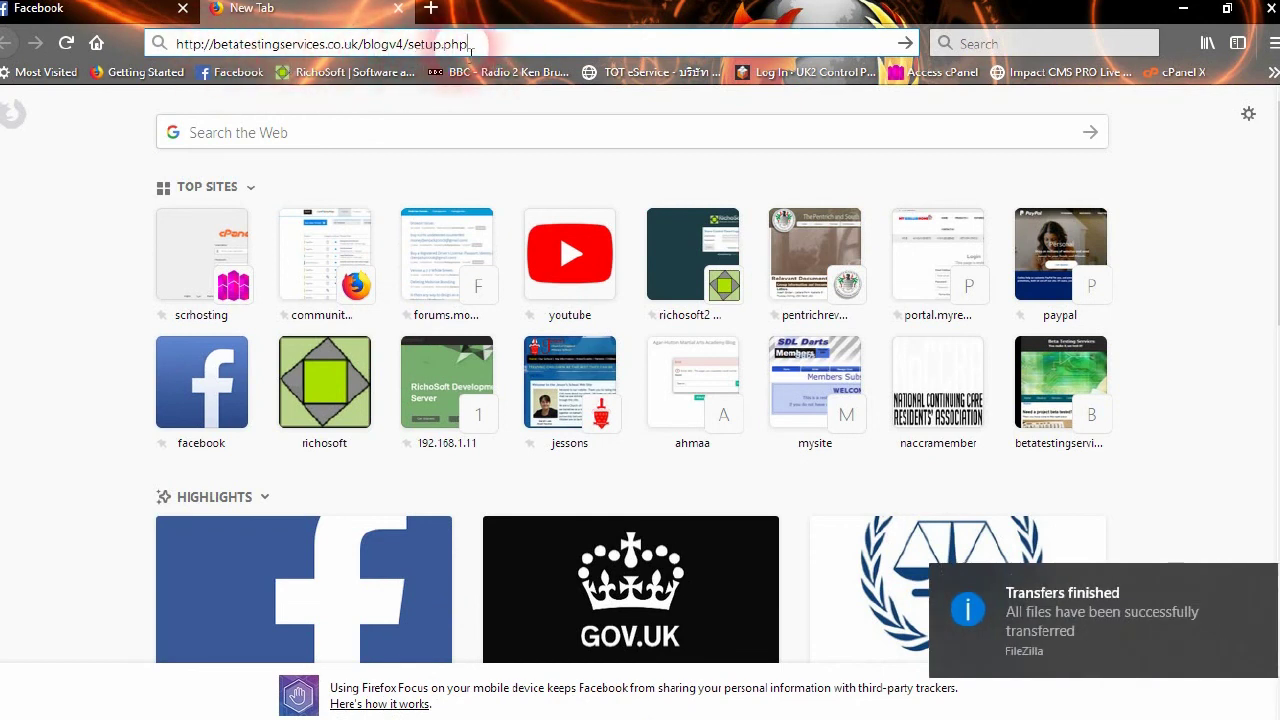
Load the blogv4 setup.php page, paste the registration code and continue
key(Return)
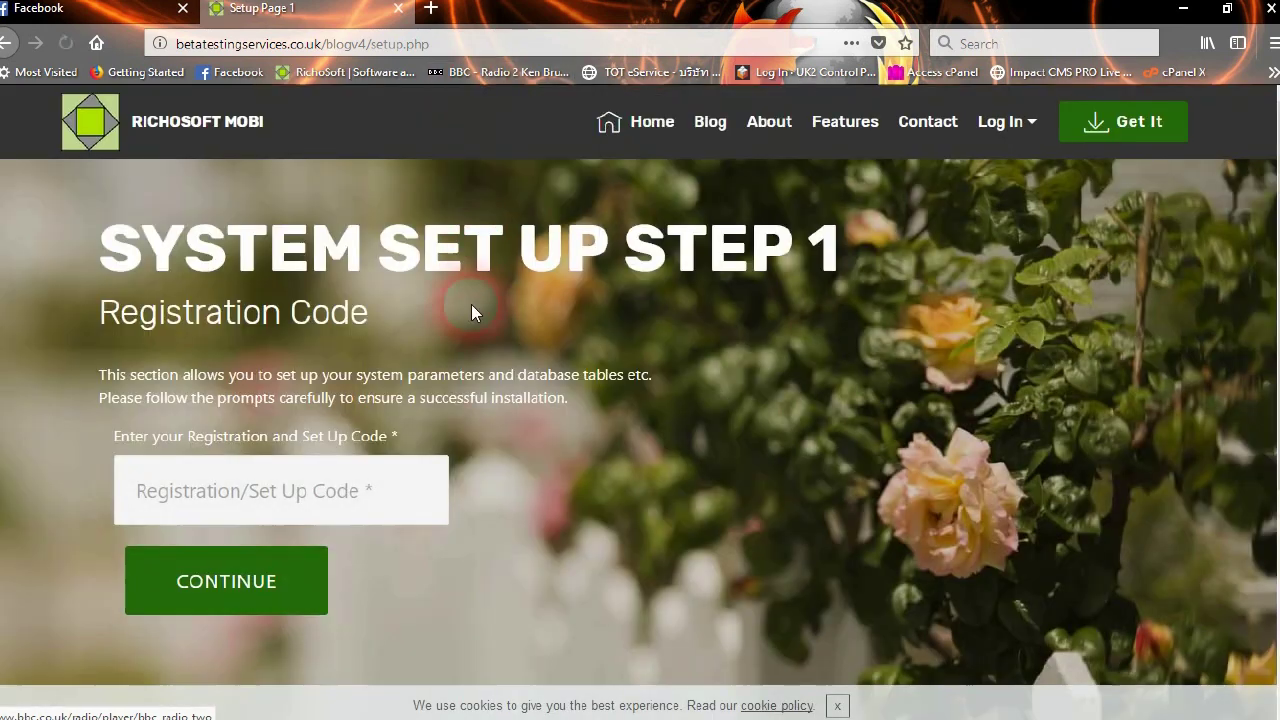
right_click(288, 490)
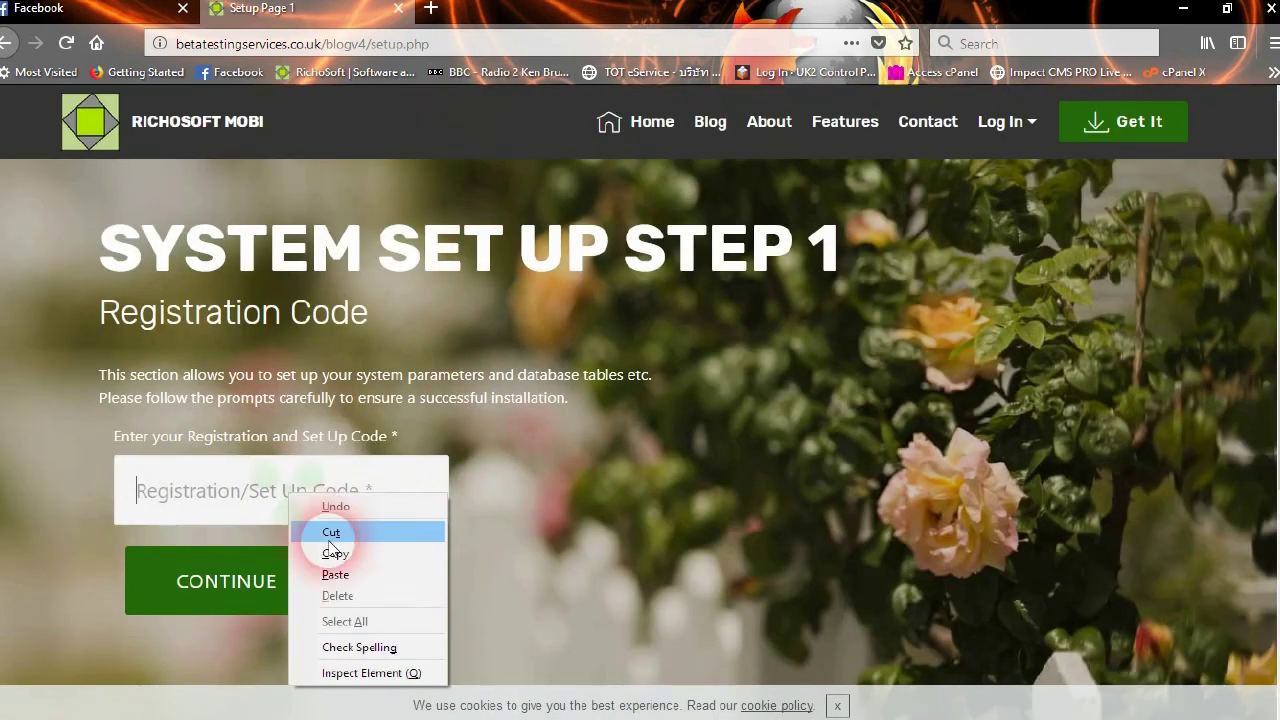
click(335, 575)
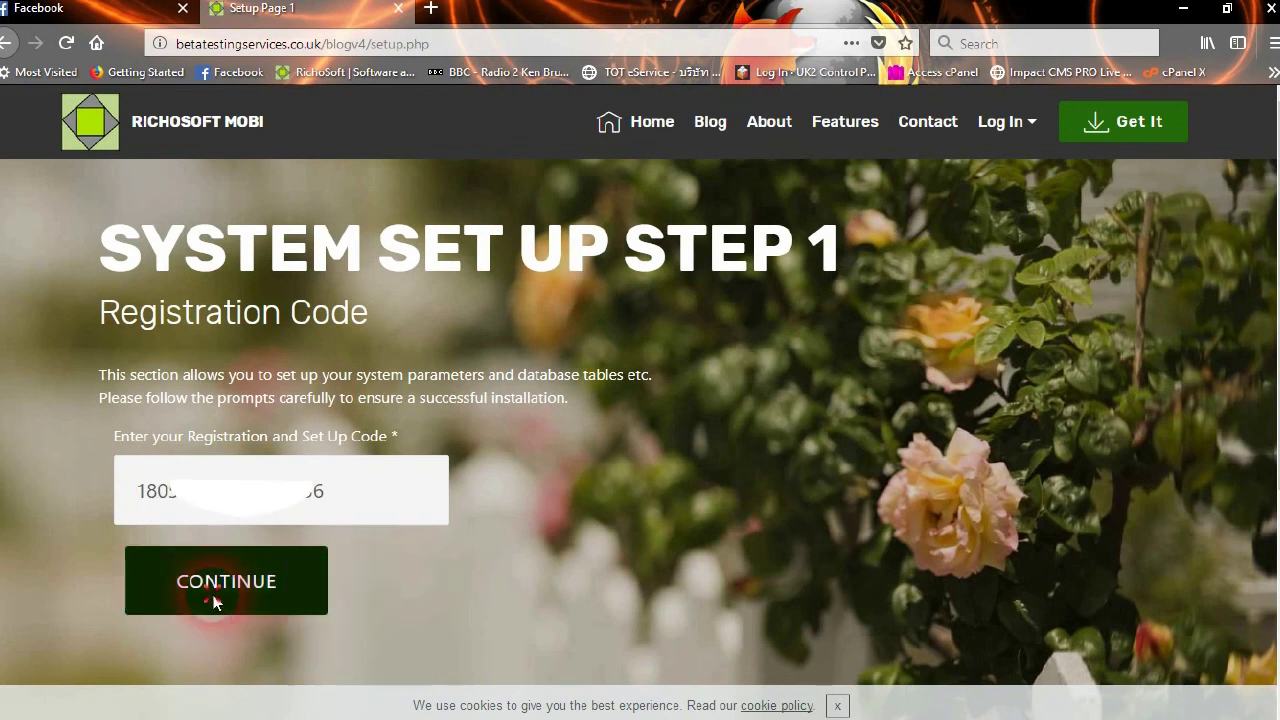
click(214, 598)
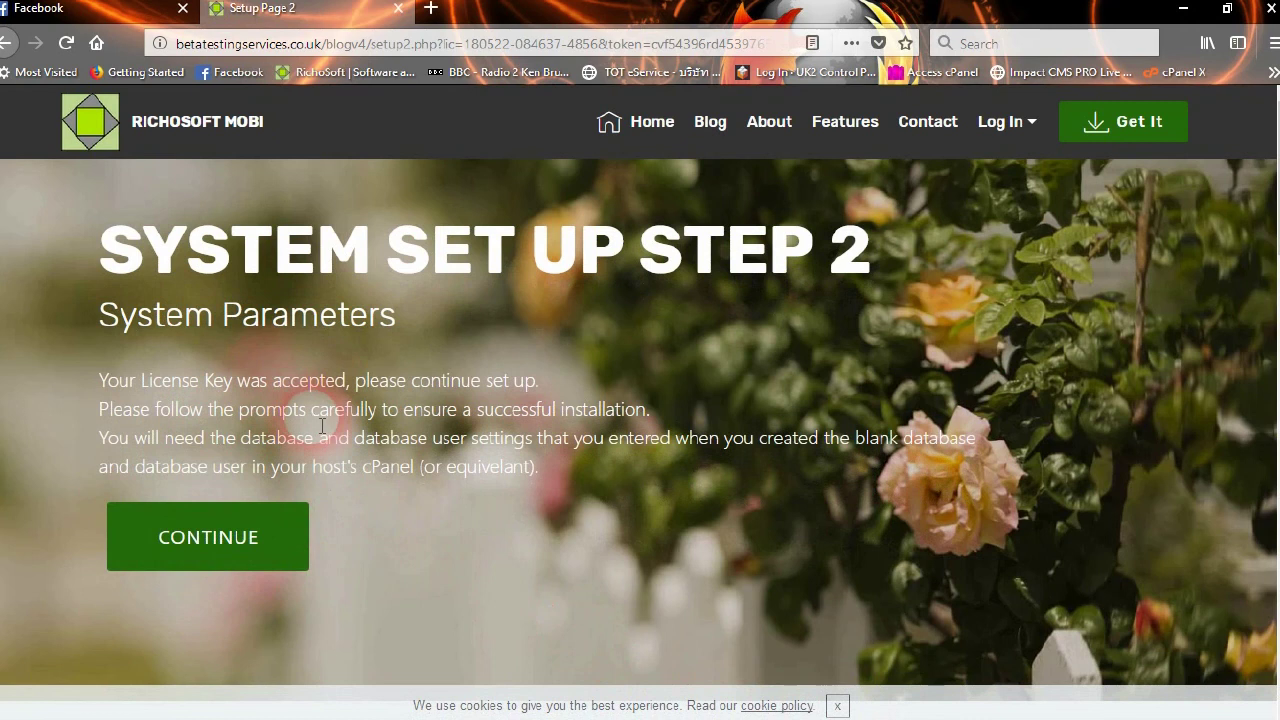
Copy the blogv4 site address from the address bar into the Site URL field
scroll(347, 503, down, 1)
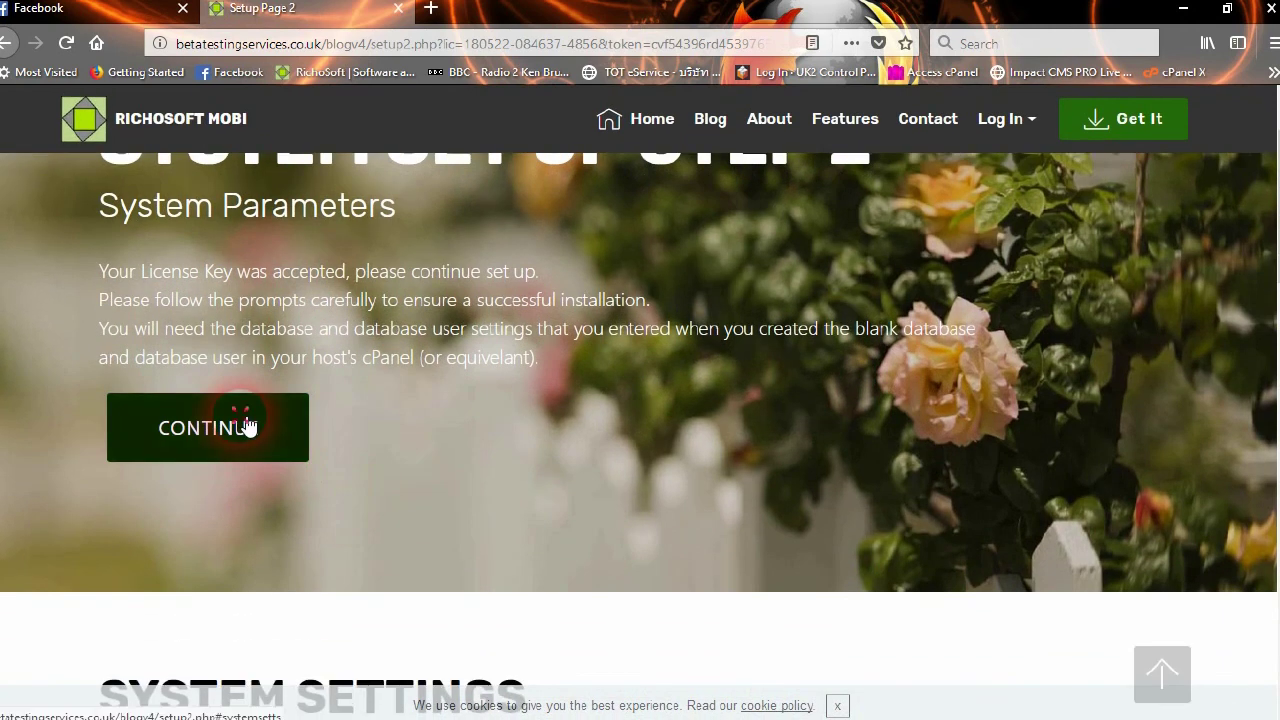
click(247, 427)
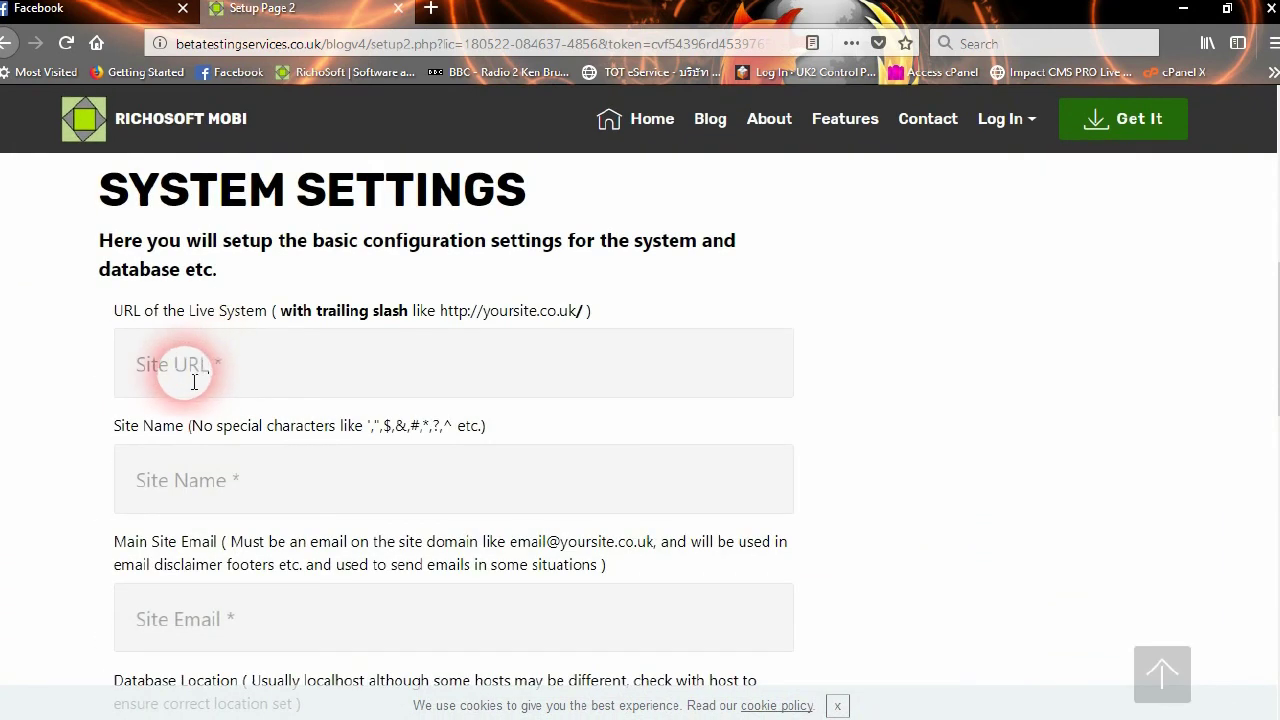
click(270, 44)
click(308, 44)
drag(372, 44, 165, 44)
right_click(229, 46)
click(274, 108)
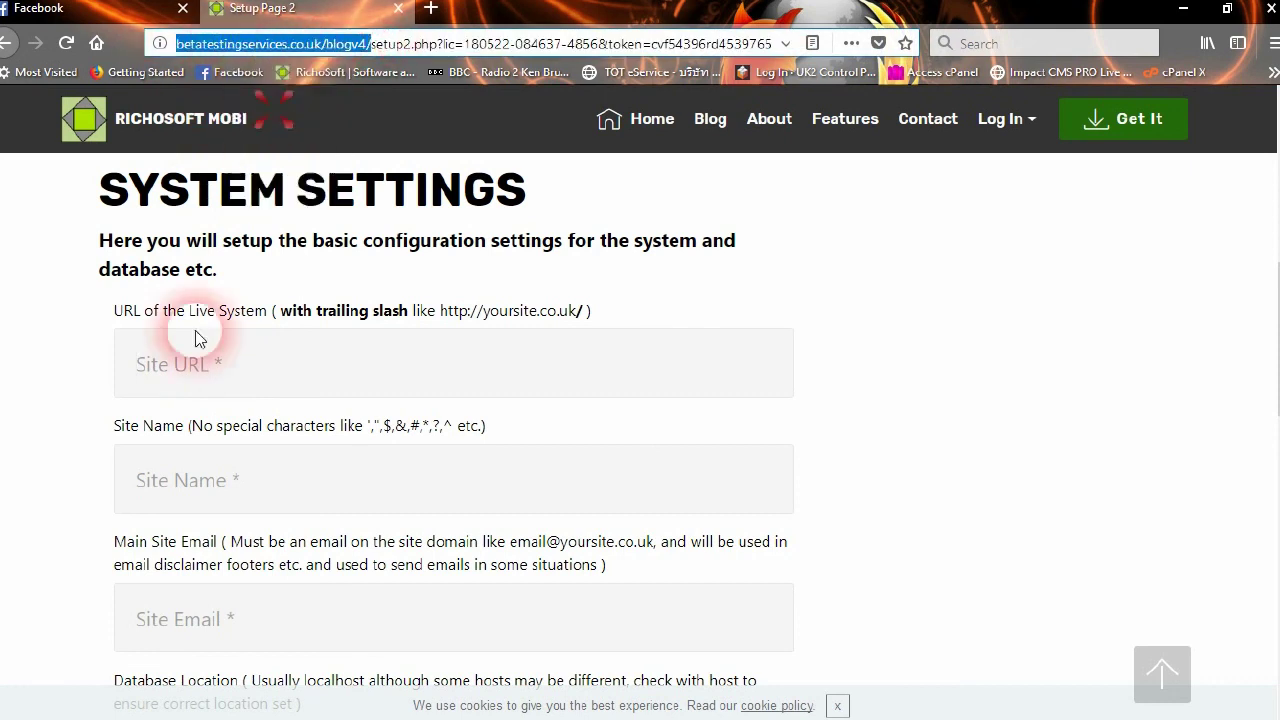
click(130, 366)
right_click(186, 372)
click(234, 455)
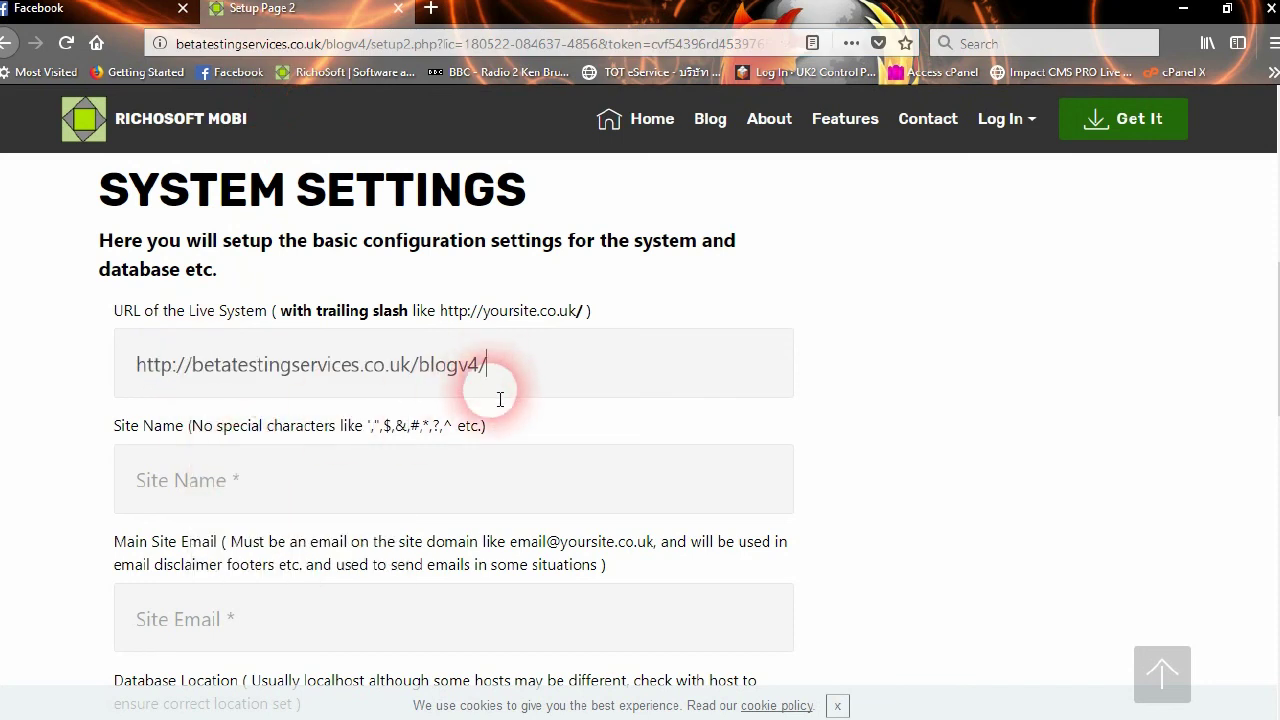
Enter Site Name 'Blog V4 Test' and the site's e-mail address
scroll(340, 478, down, 3)
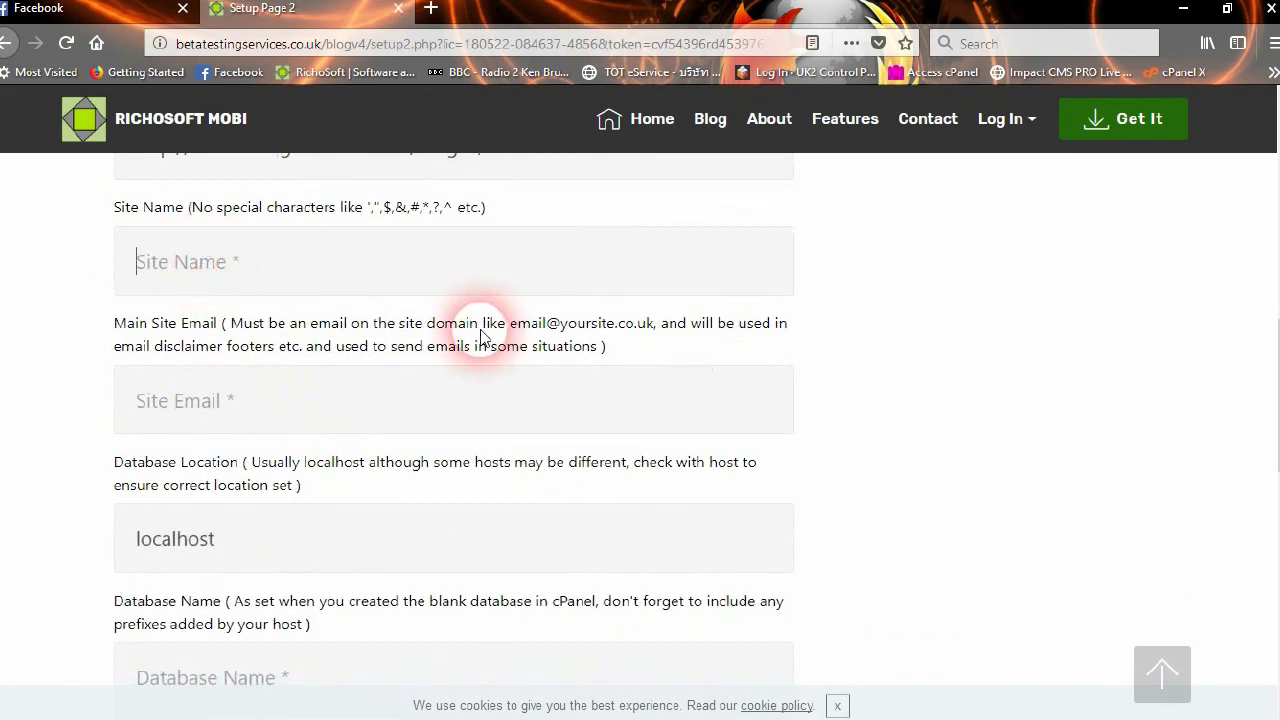
text(Blog V4 Test)
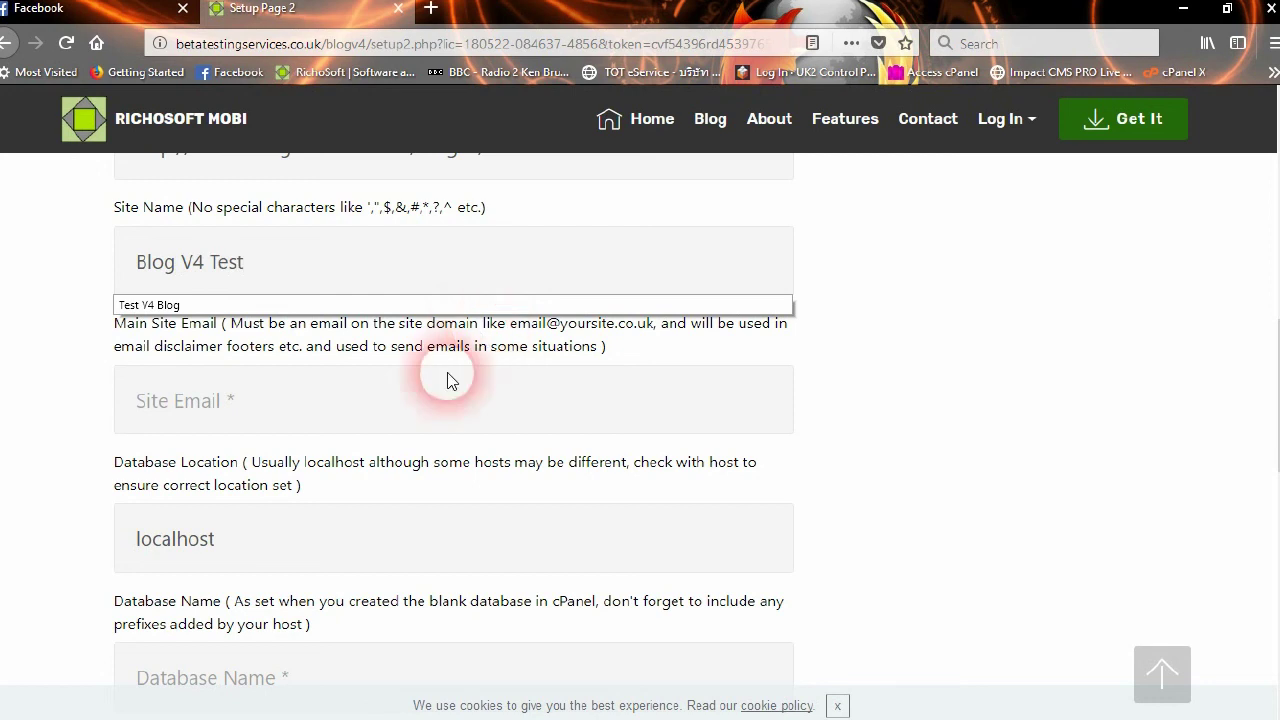
click(240, 424)
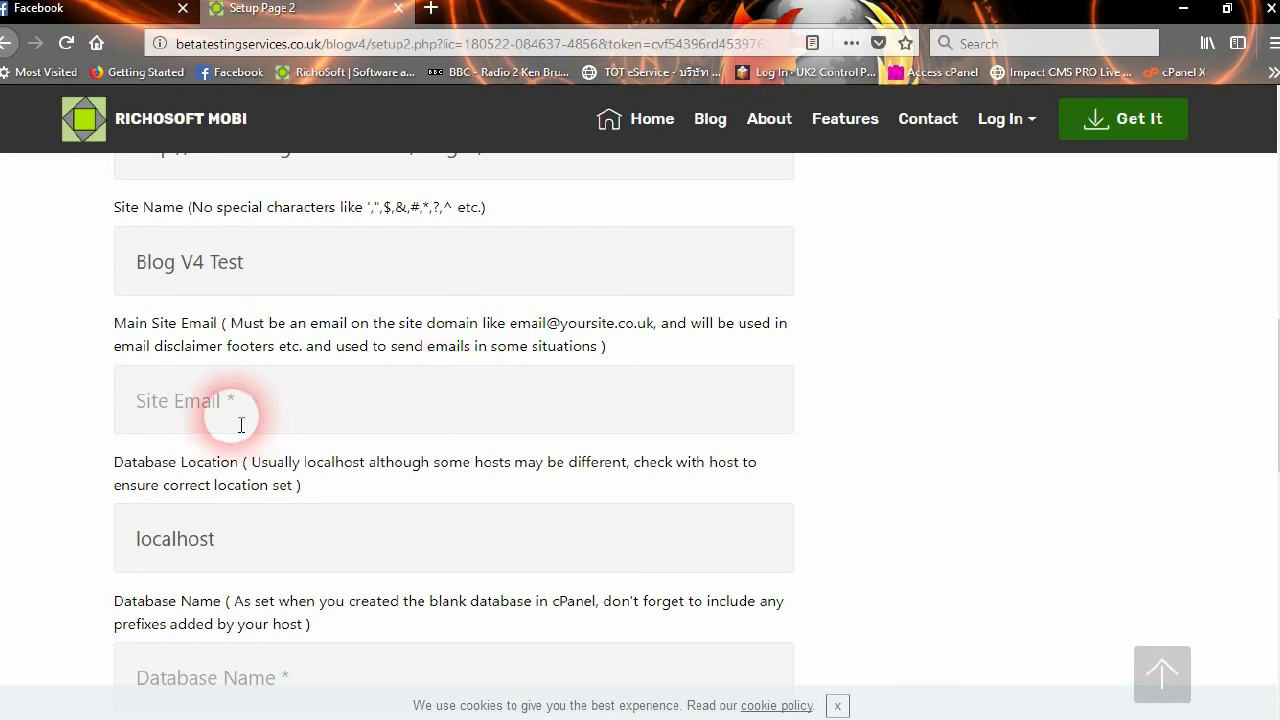
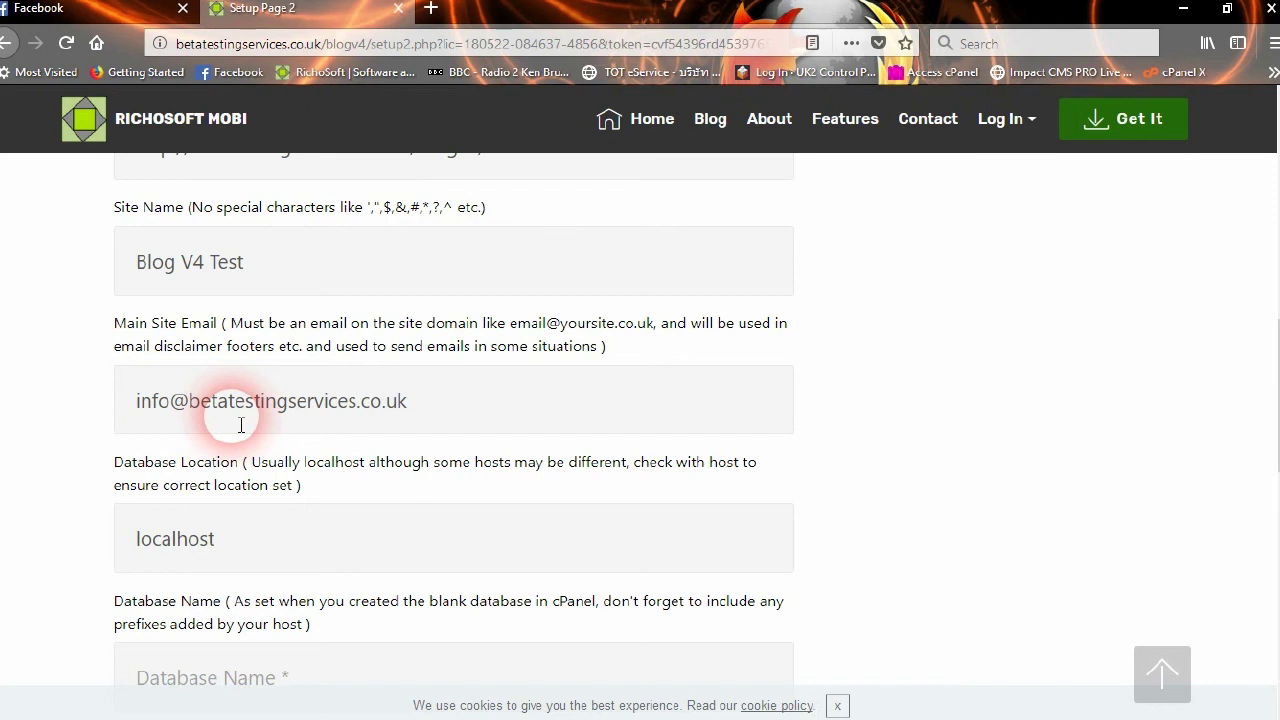
Scroll down to the database settings and focus the Database Name field
scroll(405, 410, down, 2)
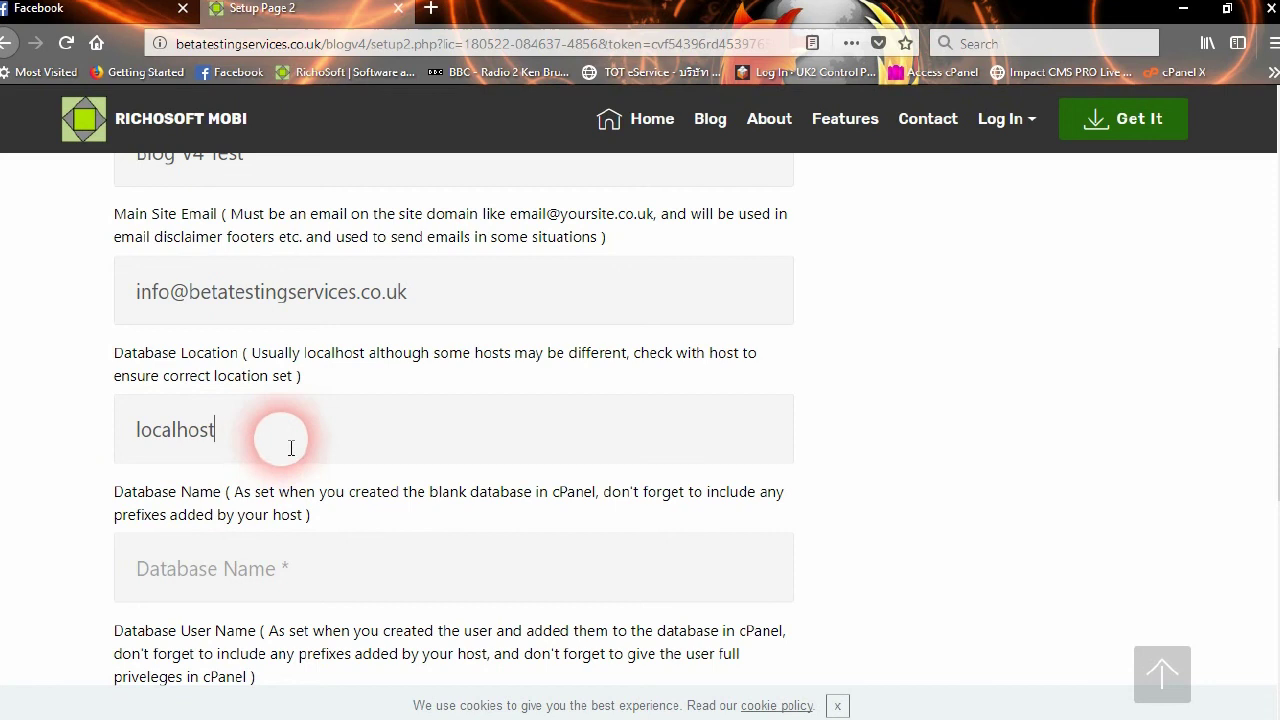
scroll(320, 477, down, 1)
scroll(318, 477, down, 3)
click(200, 355)
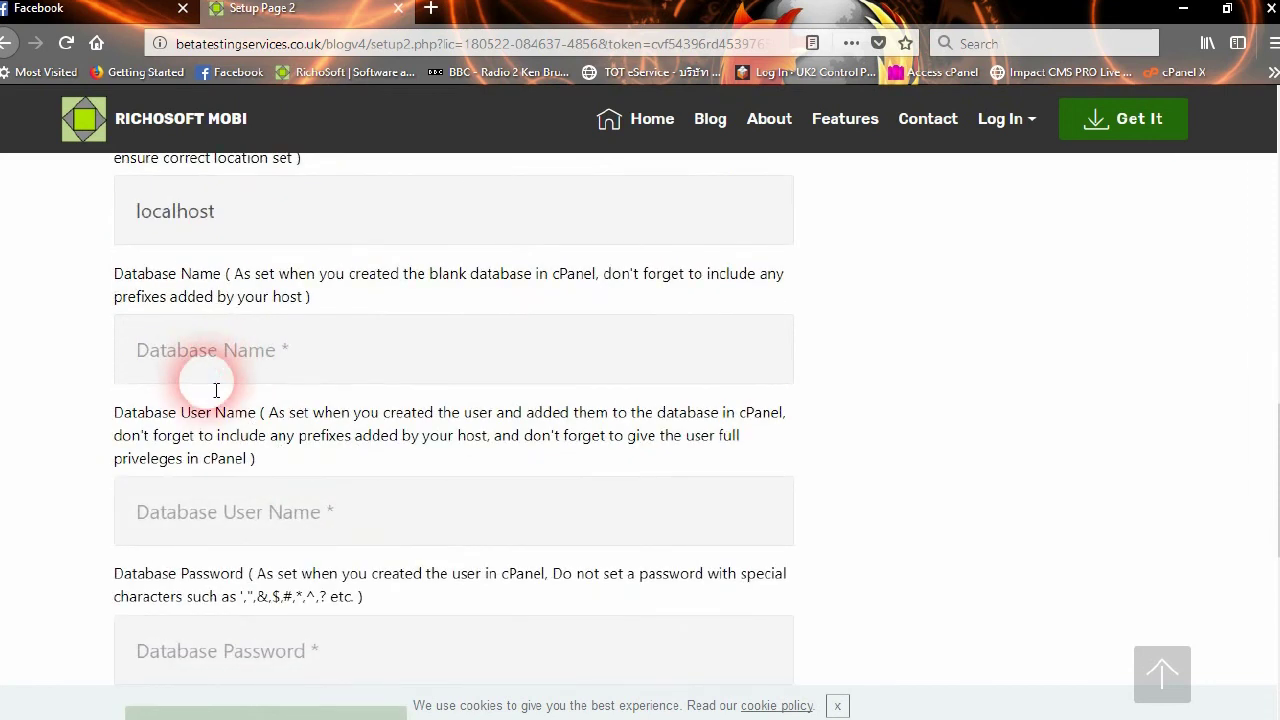
Enter betatest_blogv4 as the Database User Name
text(betatest)
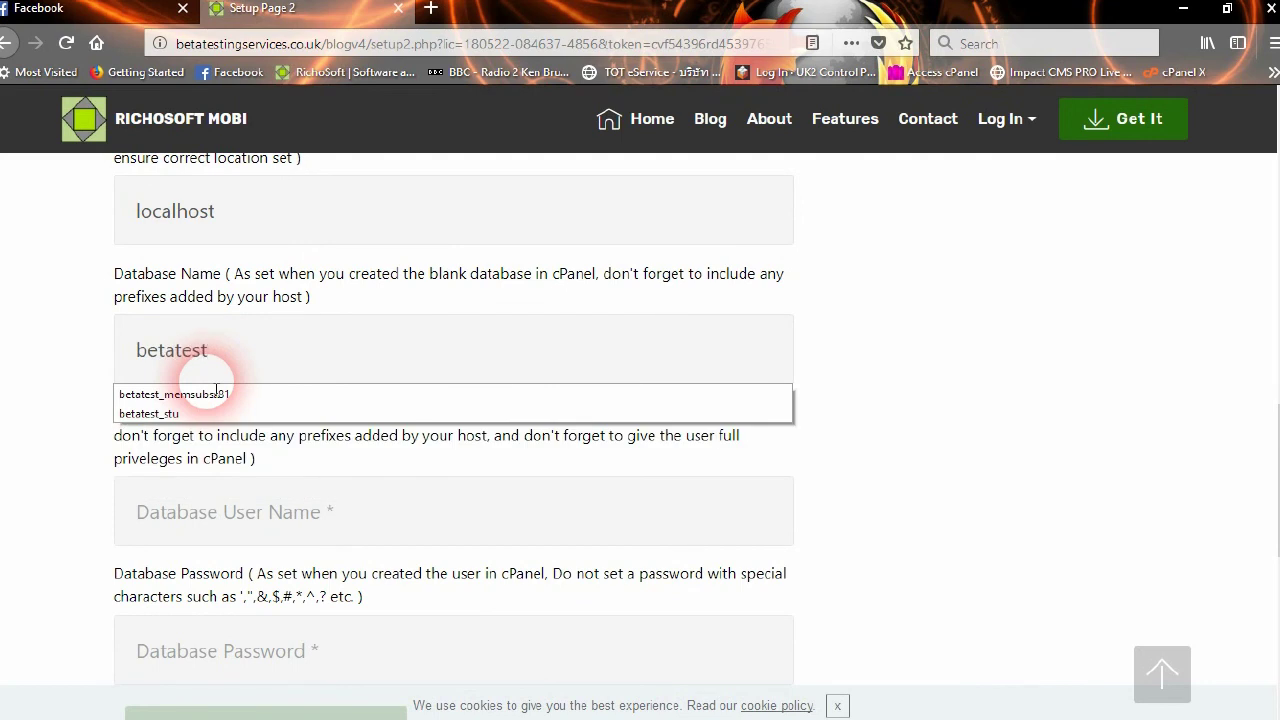
text(_blogv4)
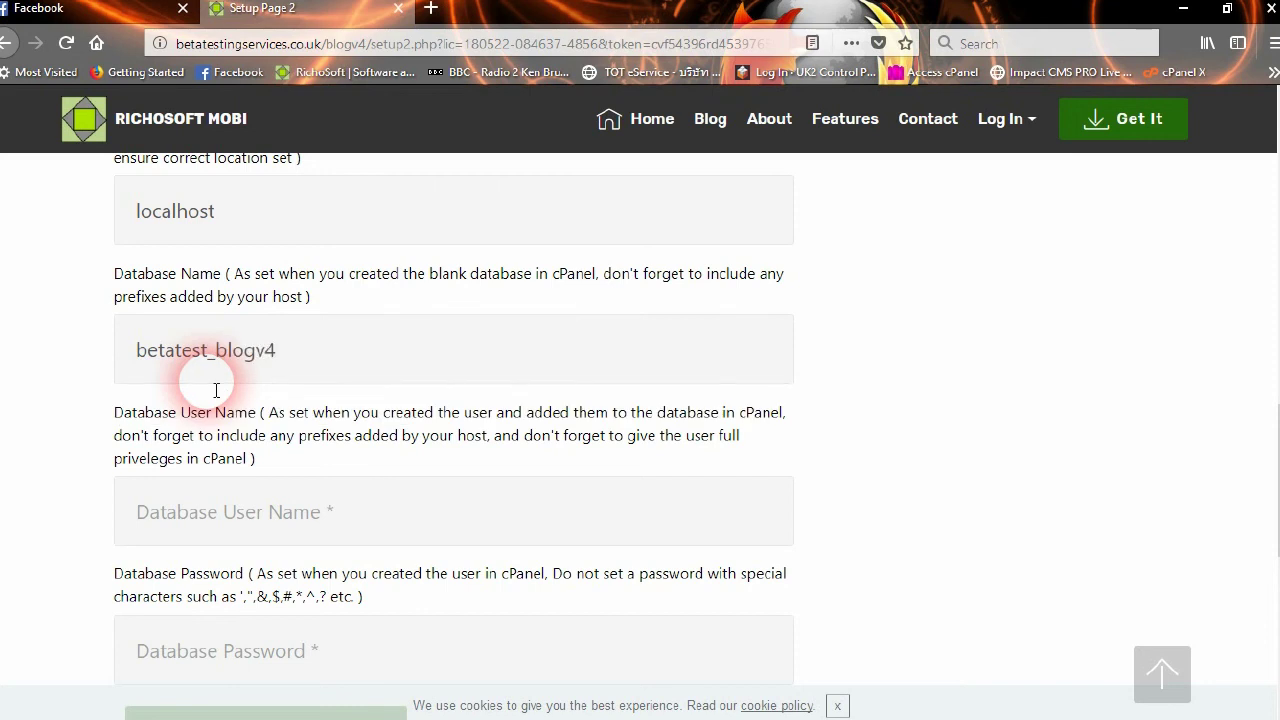
scroll(280, 430, down, 2)
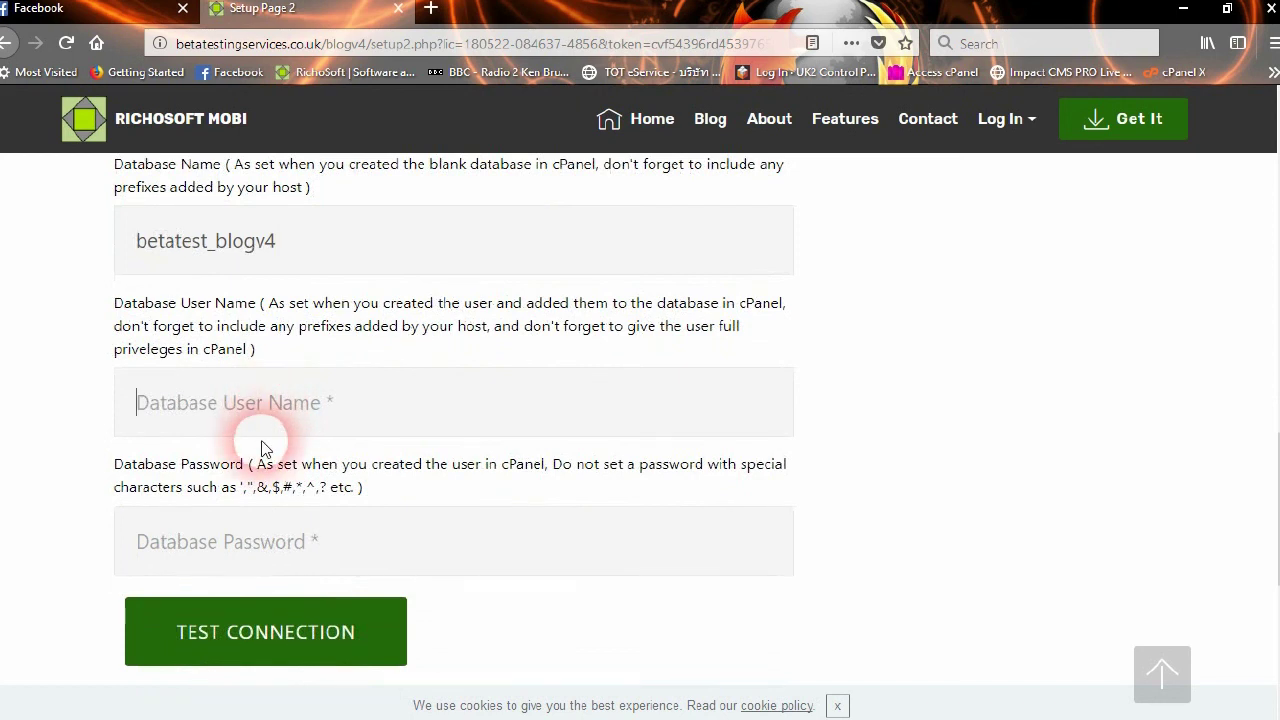
text(betatest)
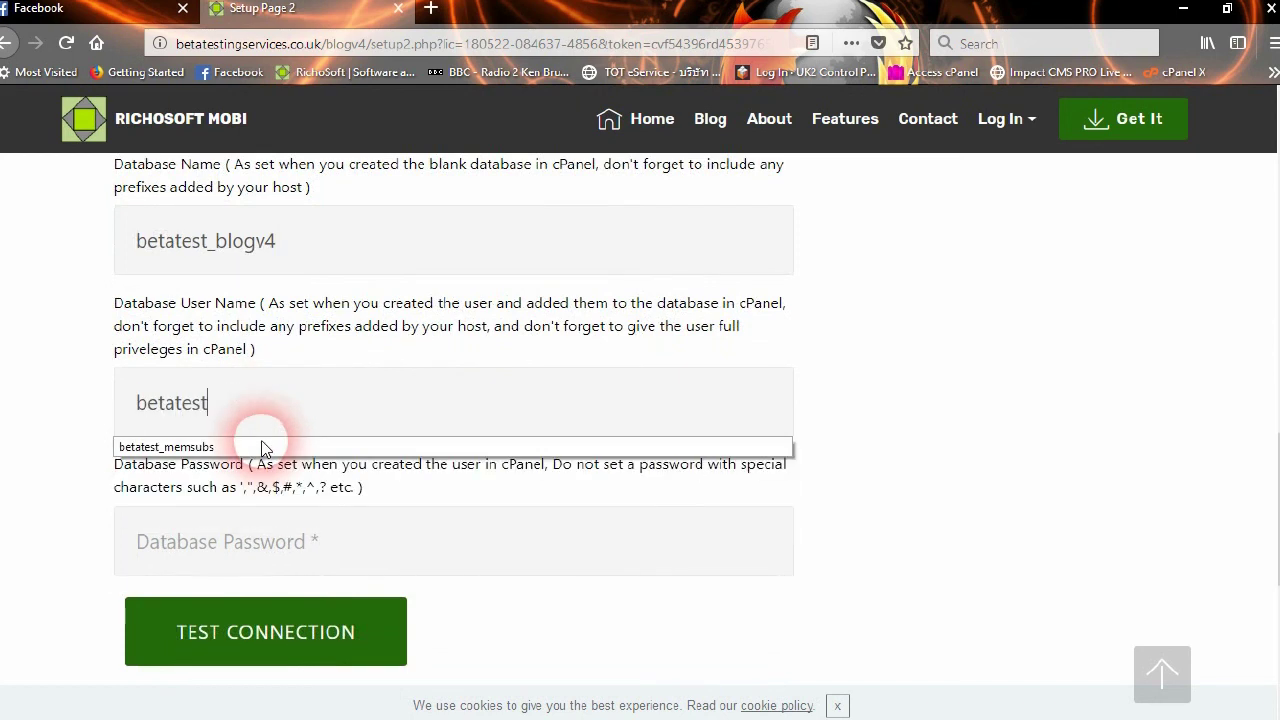
text(_blogv4)
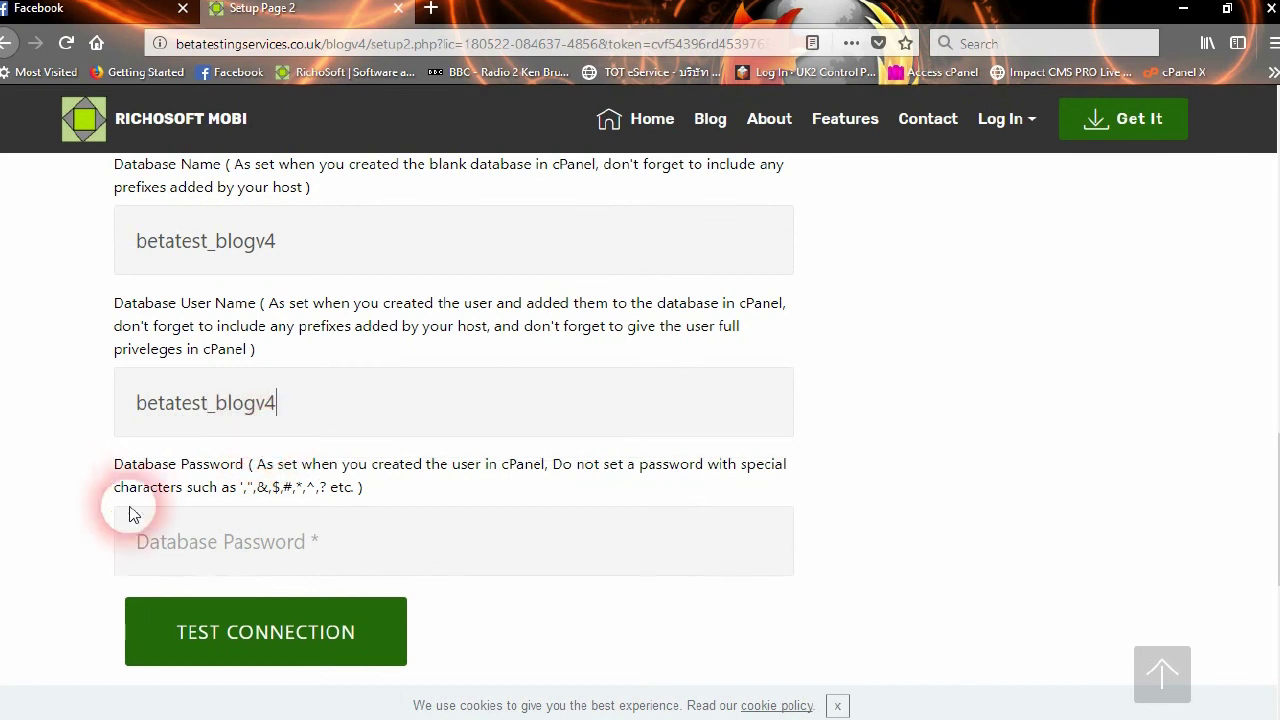
Copy the database password from the saved notes in Notepad++ and return to the setup form
mouse_move(290, 700)
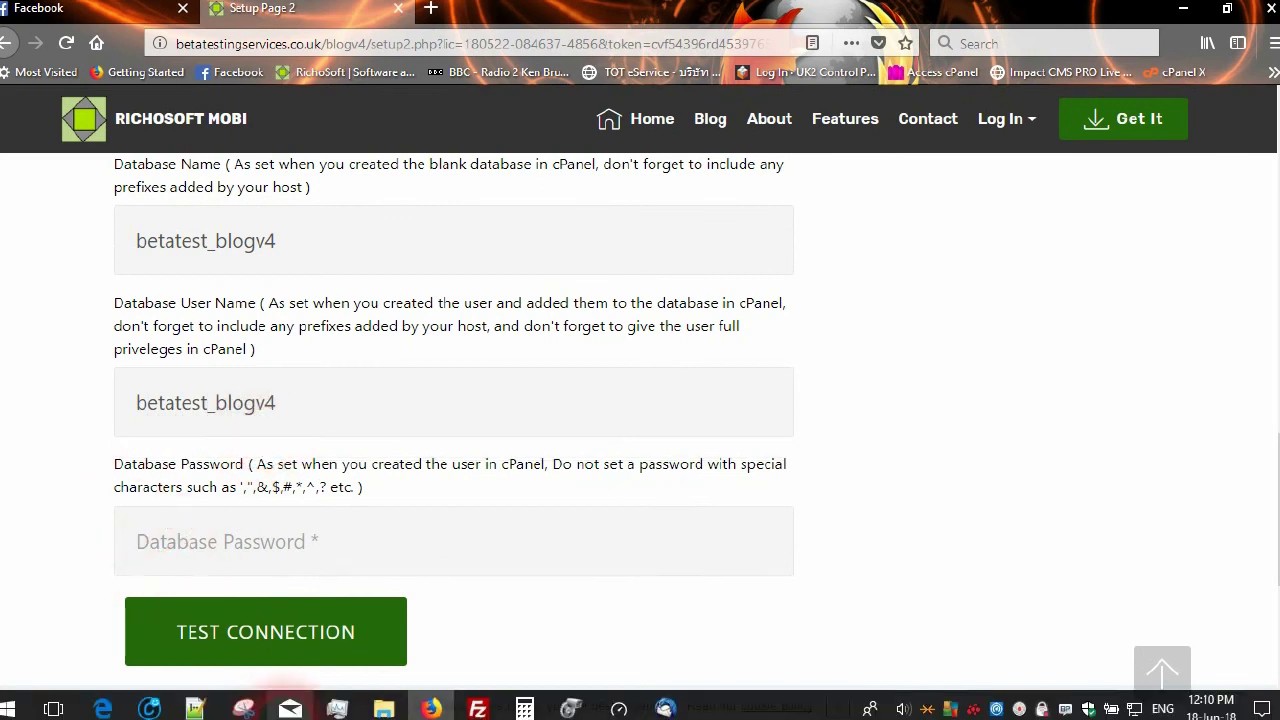
click(193, 707)
drag(130, 92, 20, 95)
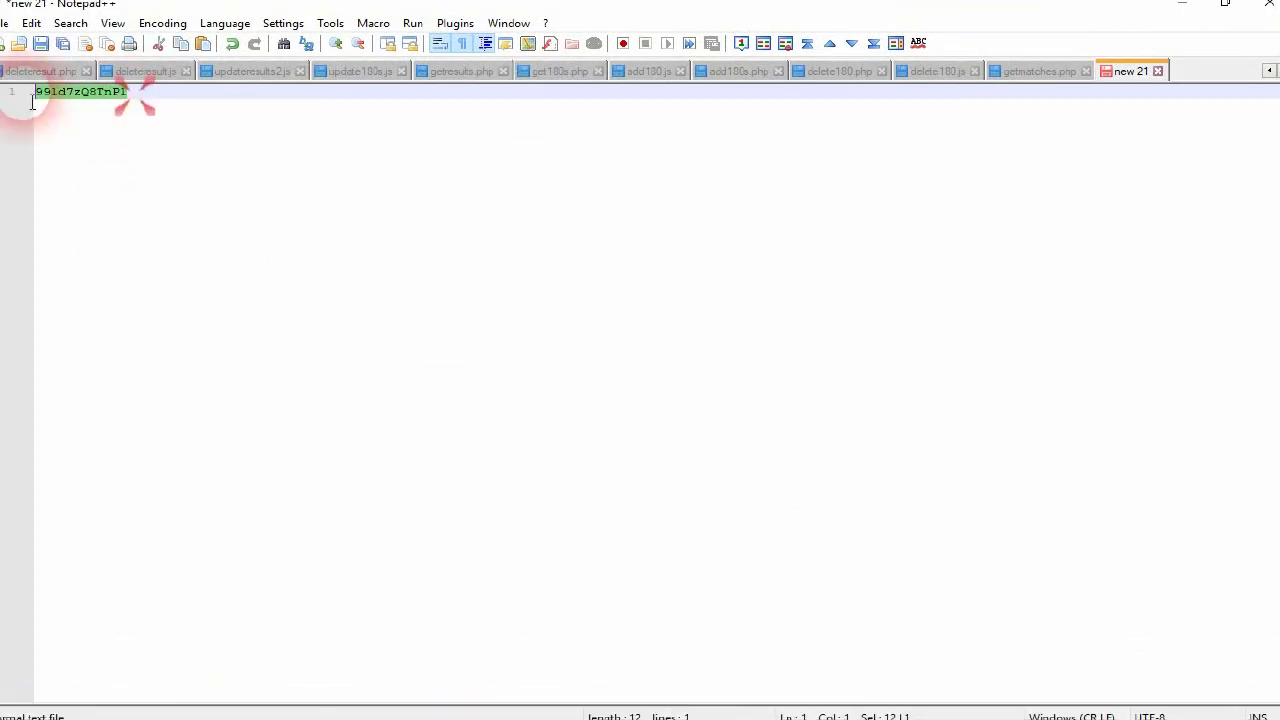
right_click(100, 100)
click(146, 133)
mouse_move(196, 706)
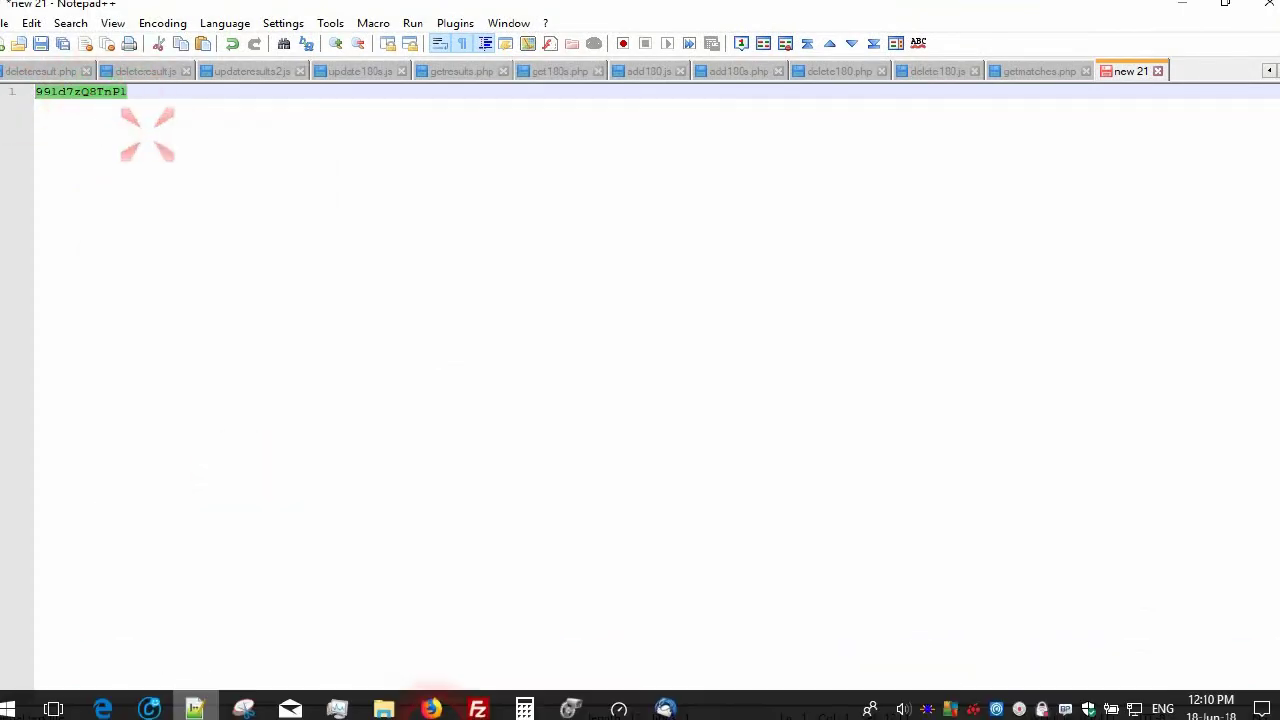
click(430, 707)
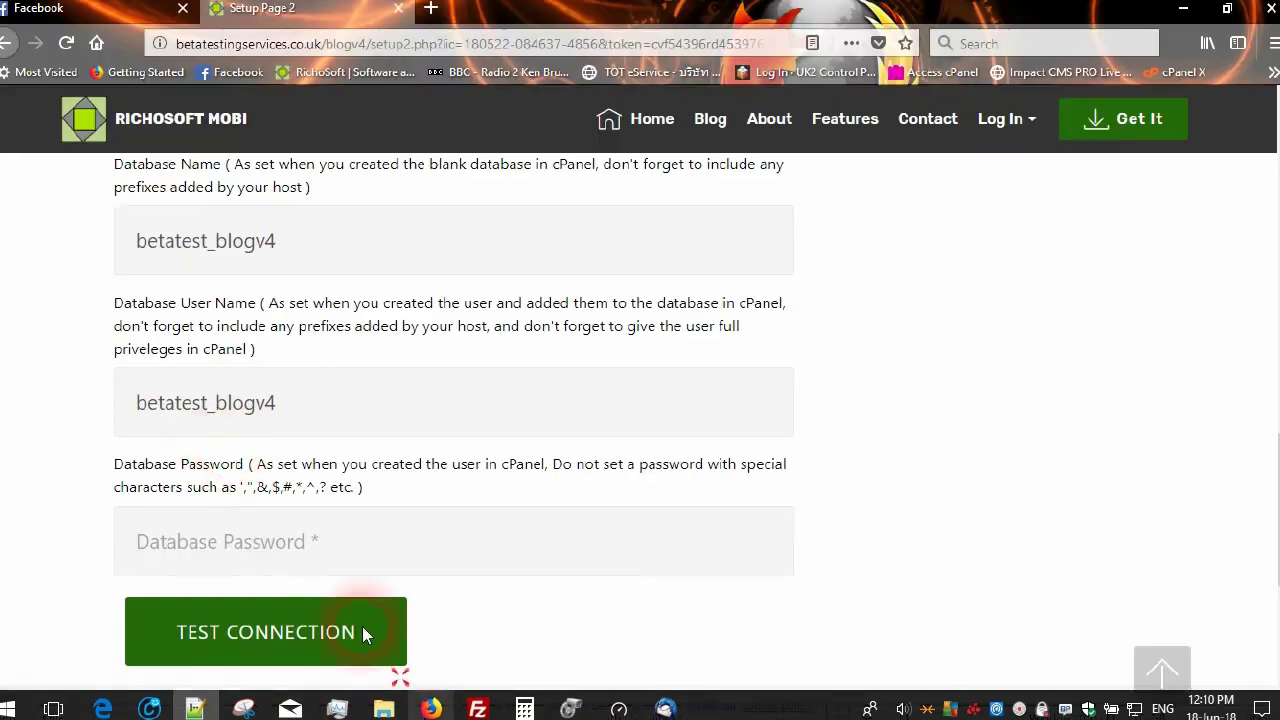
Paste the database password, test the connection successfully, and write the parameters file
right_click(228, 538)
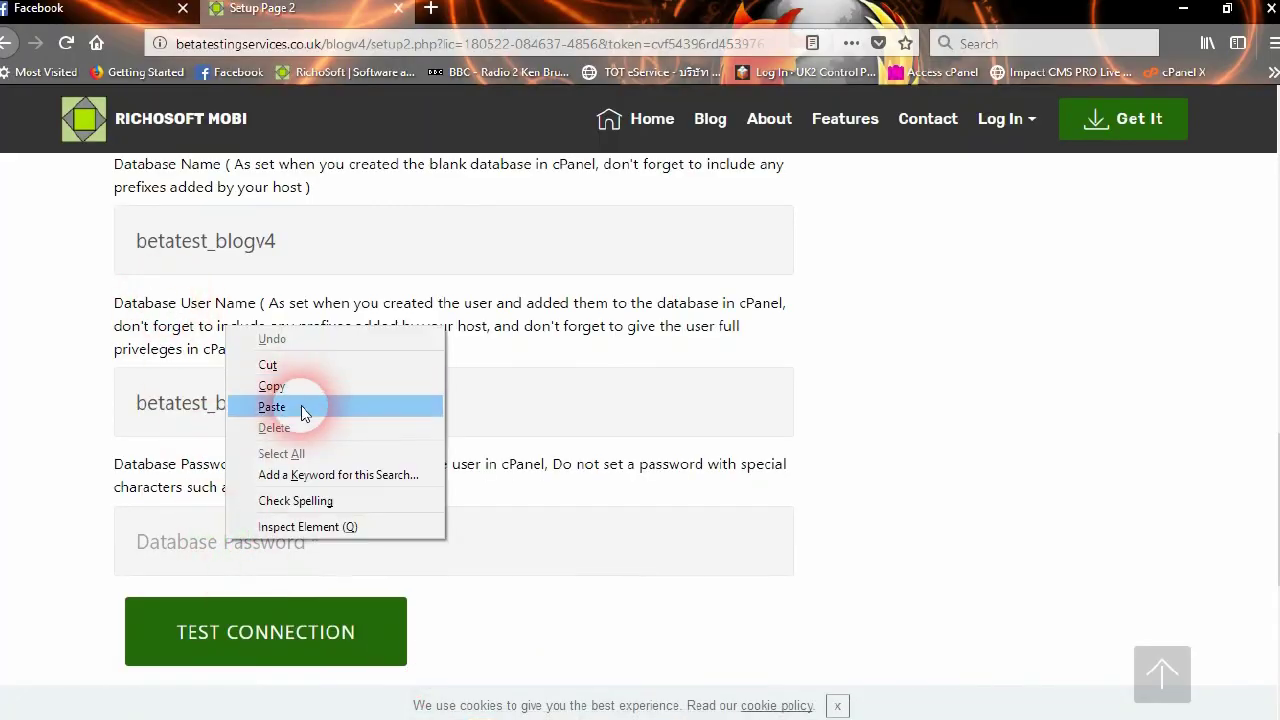
click(304, 408)
scroll(414, 371, down, 3)
click(289, 421)
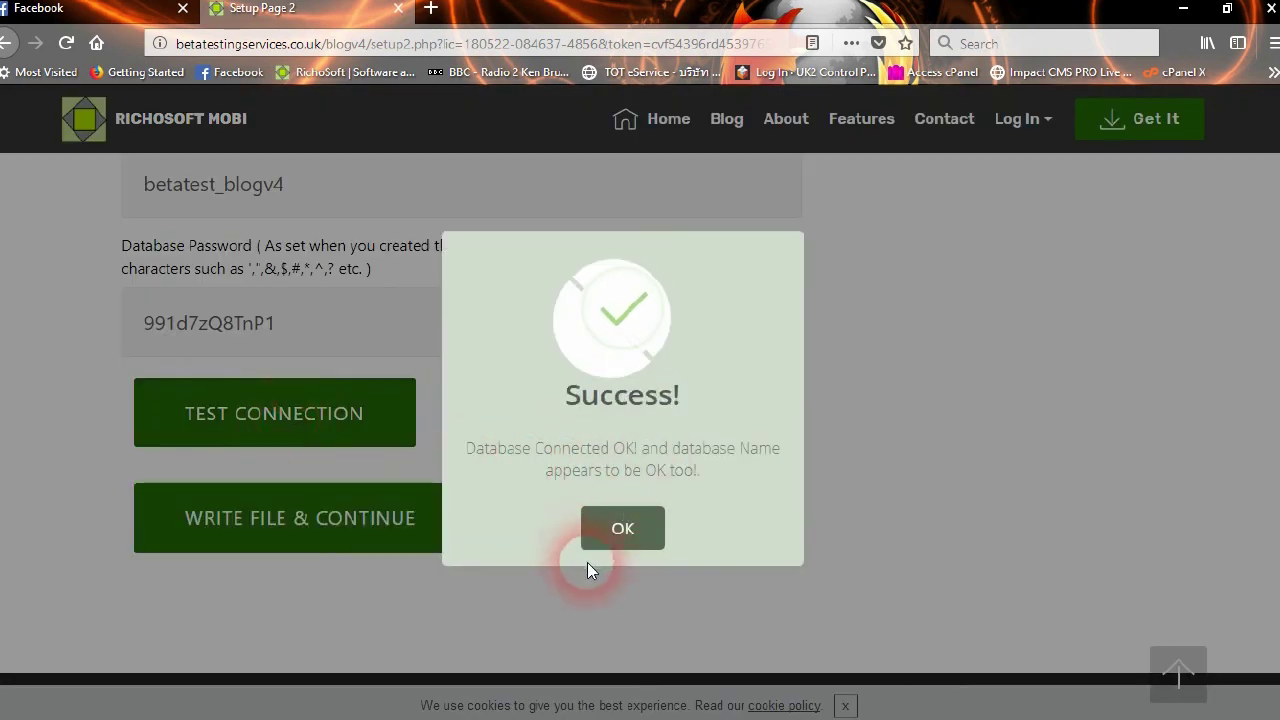
click(636, 538)
click(220, 528)
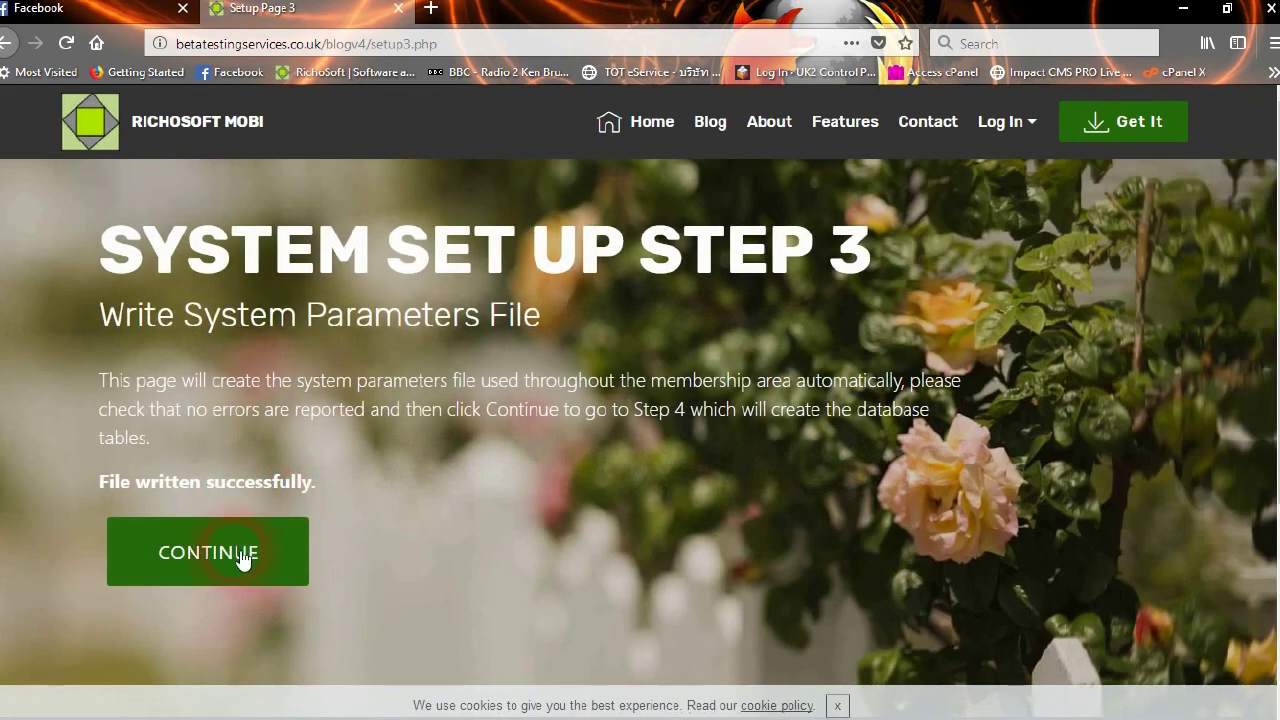
Continue from Step 3, dismiss the cookie notice, review the table creation report, and continue to Step 5
click(242, 566)
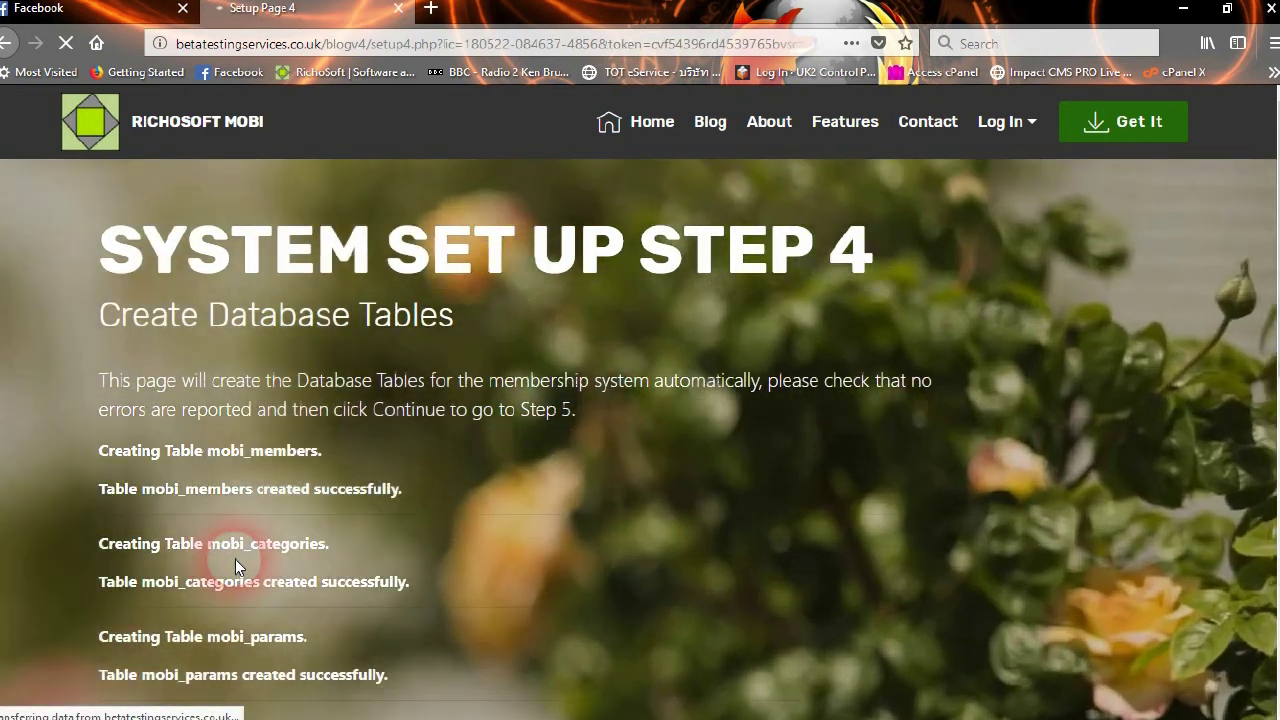
scroll(414, 450, down, 2)
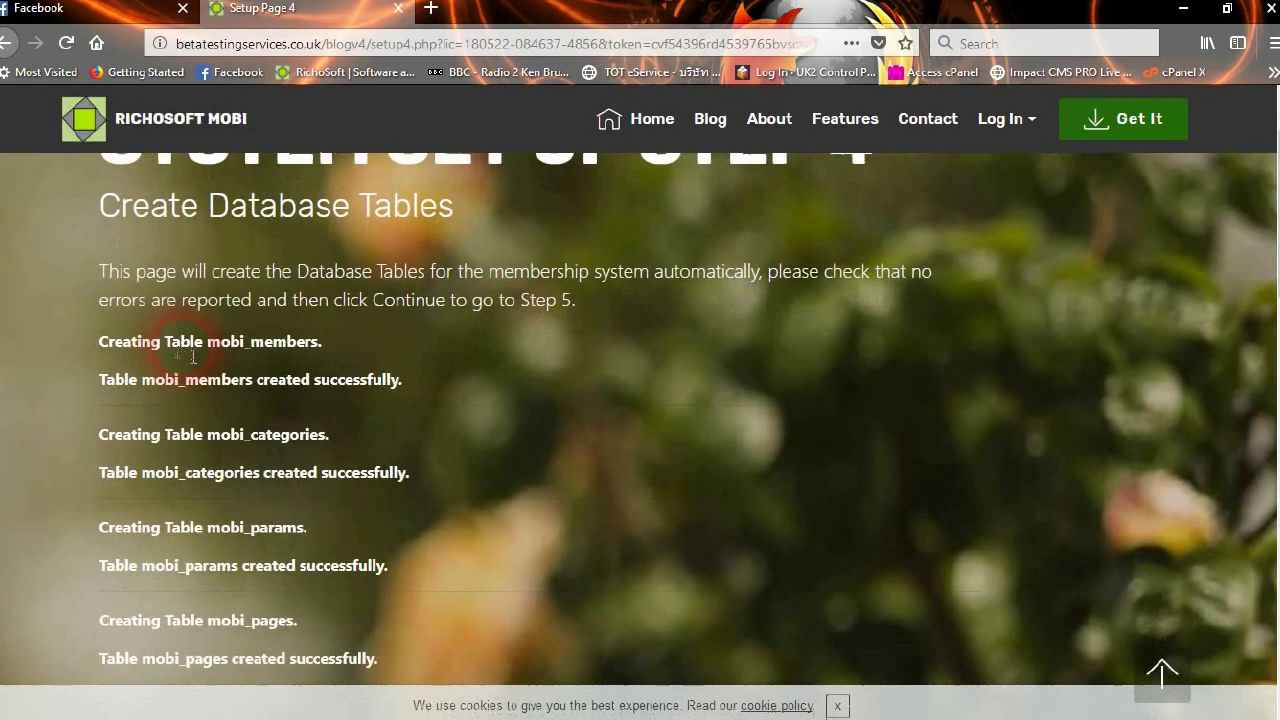
click(837, 705)
scroll(274, 401, down, 5)
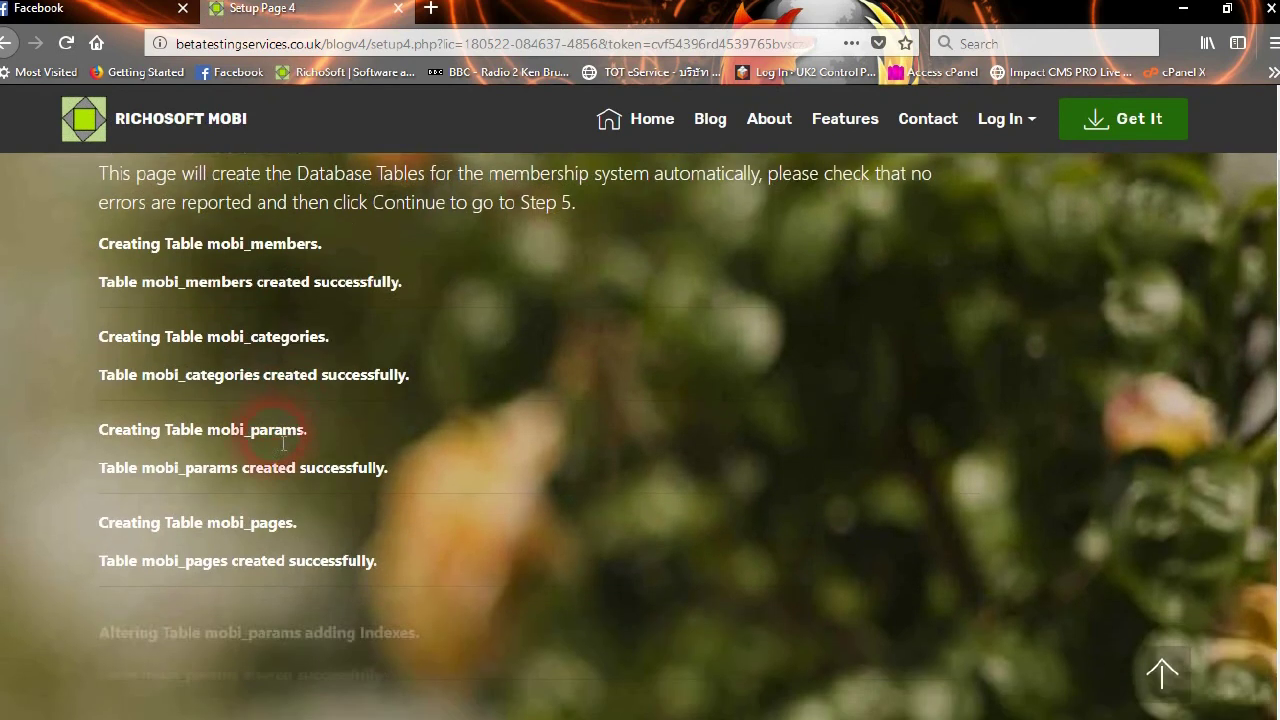
scroll(283, 447, down, 5)
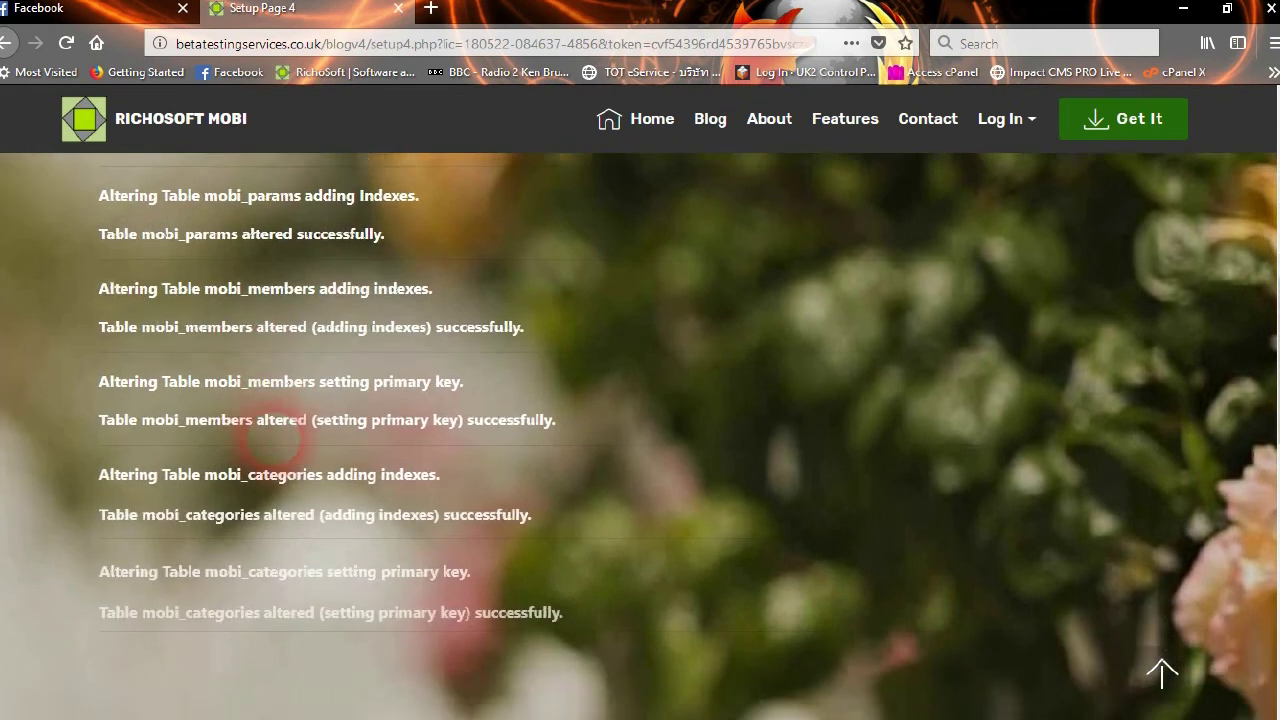
scroll(283, 447, down, 2)
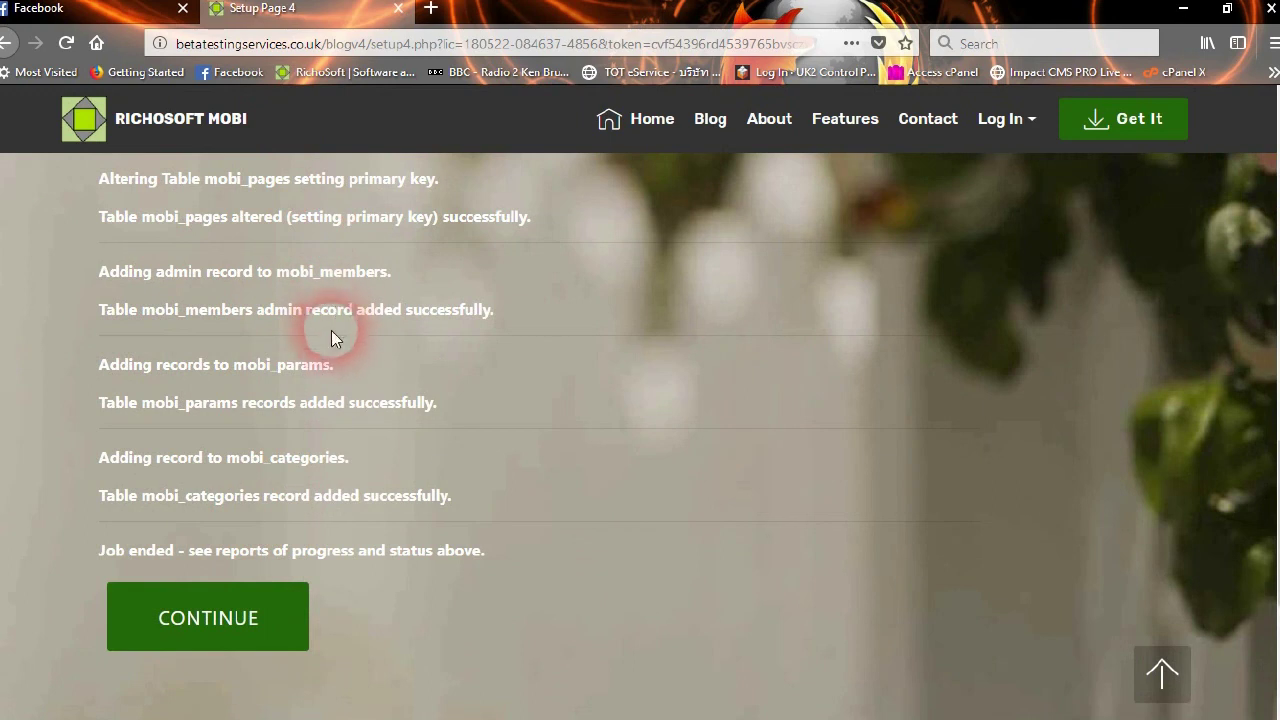
scroll(335, 362, up, 1)
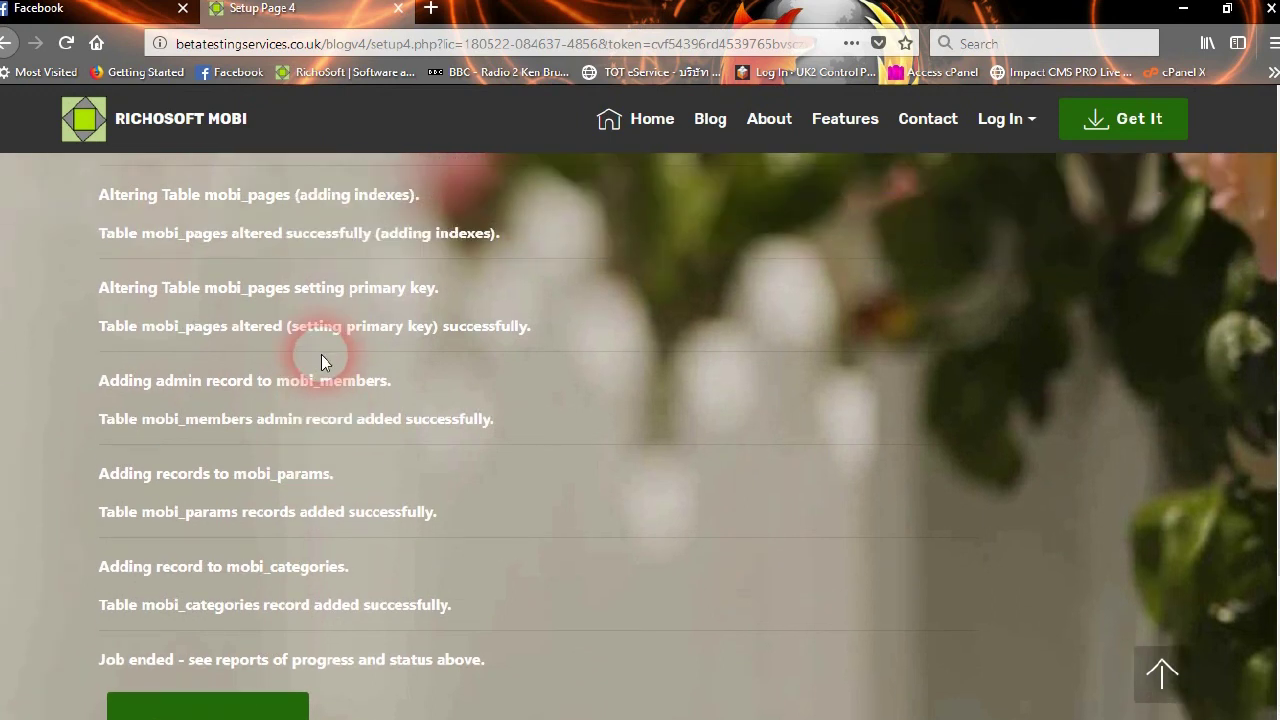
scroll(321, 355, down, 2)
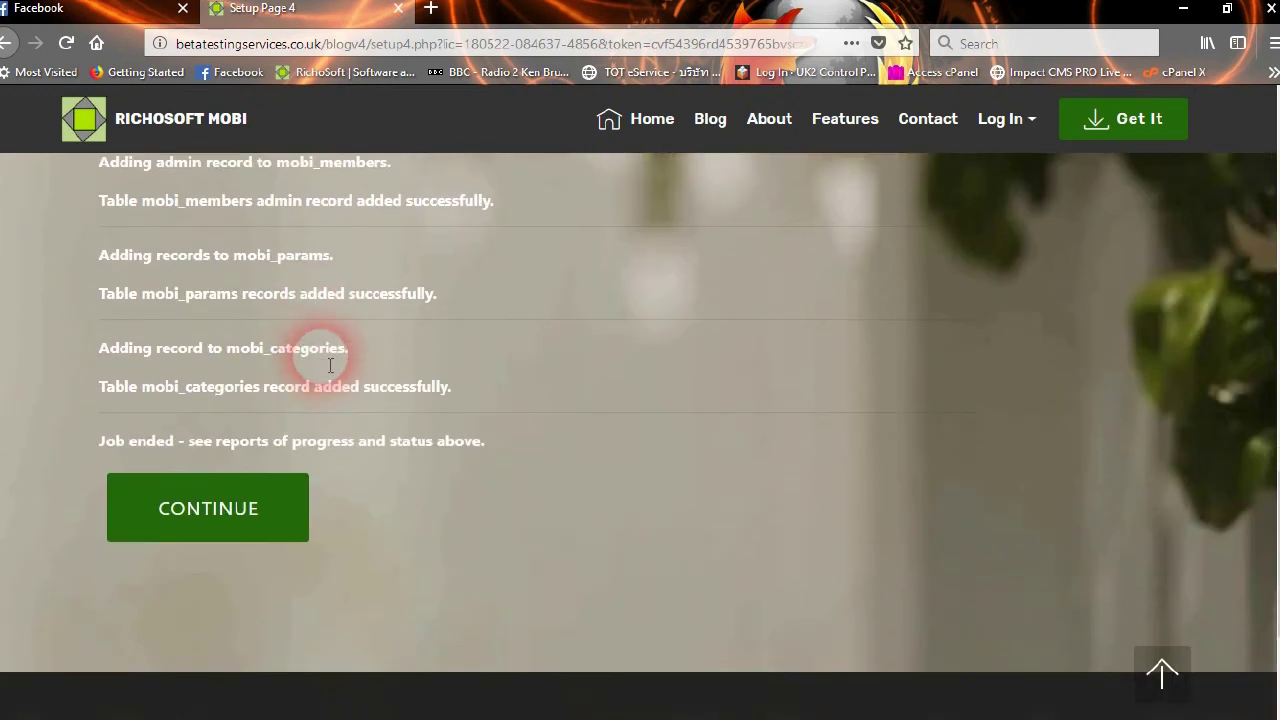
click(242, 507)
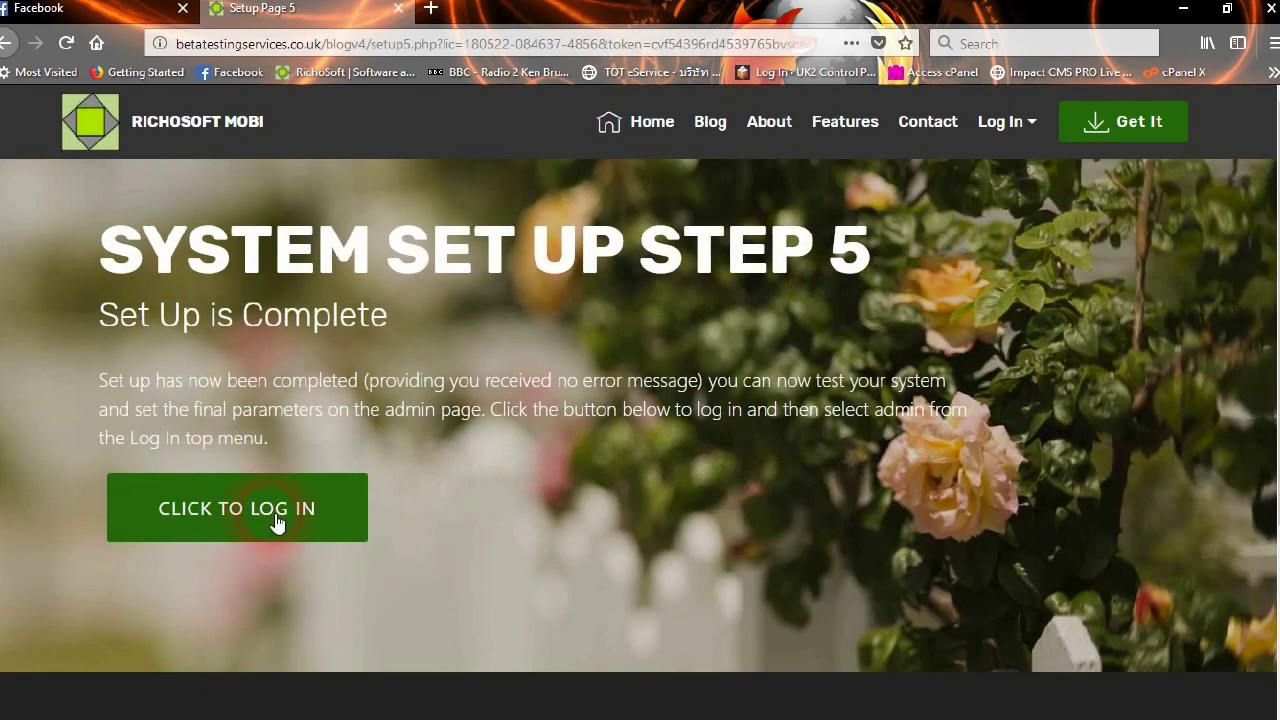
Log in with User ID admin, replacing the autofilled password with the admin password
click(273, 512)
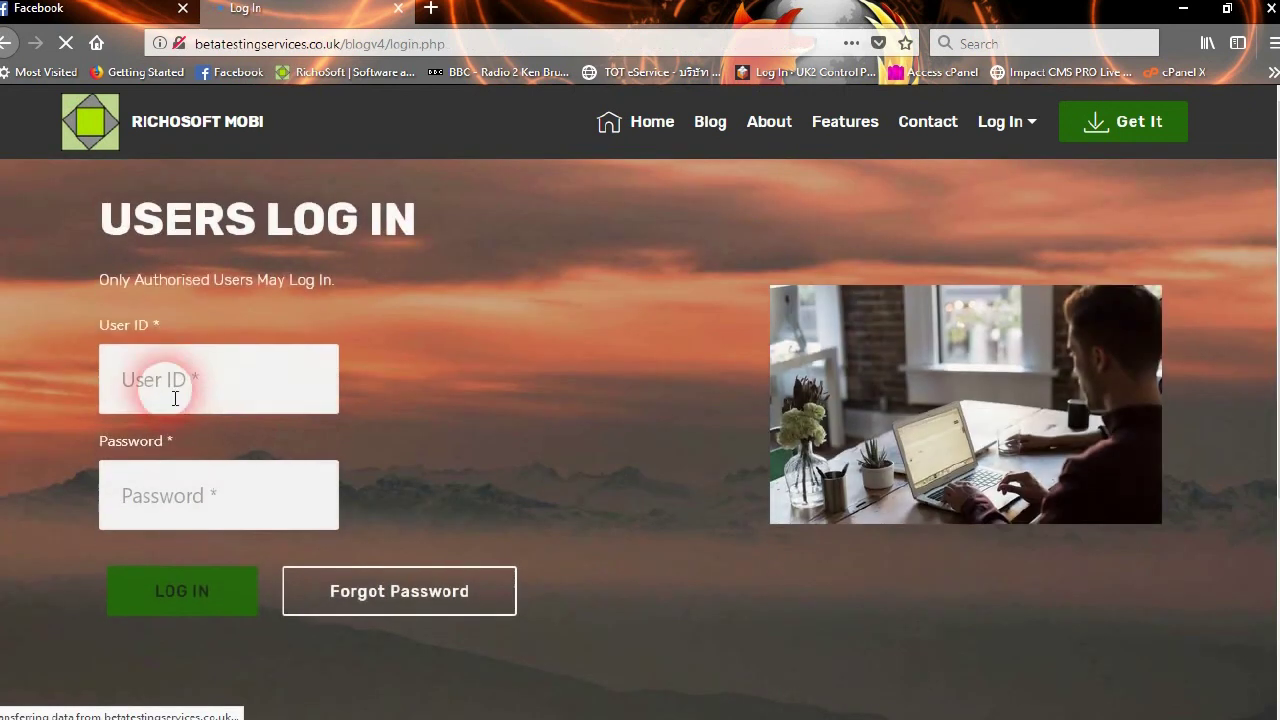
click(226, 376)
text(a)
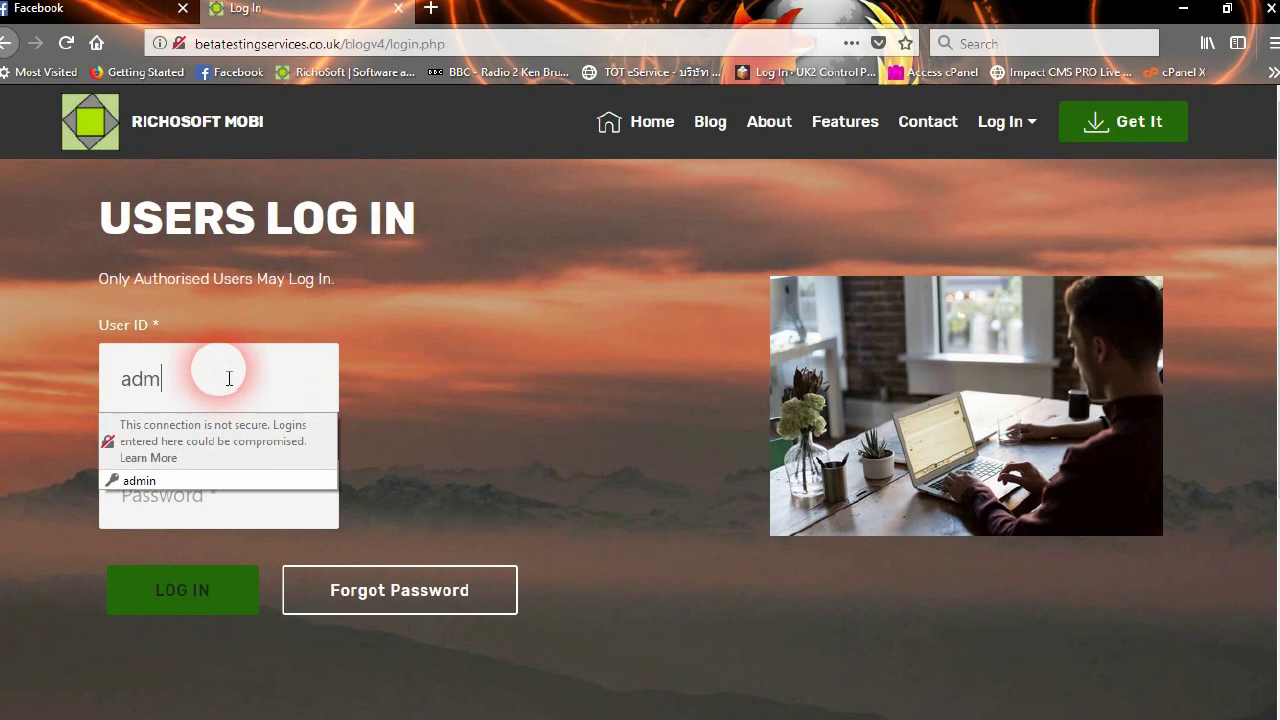
text(dm)
key(Down)
key(Return)
key(Tab)
drag(251, 498, 56, 506)
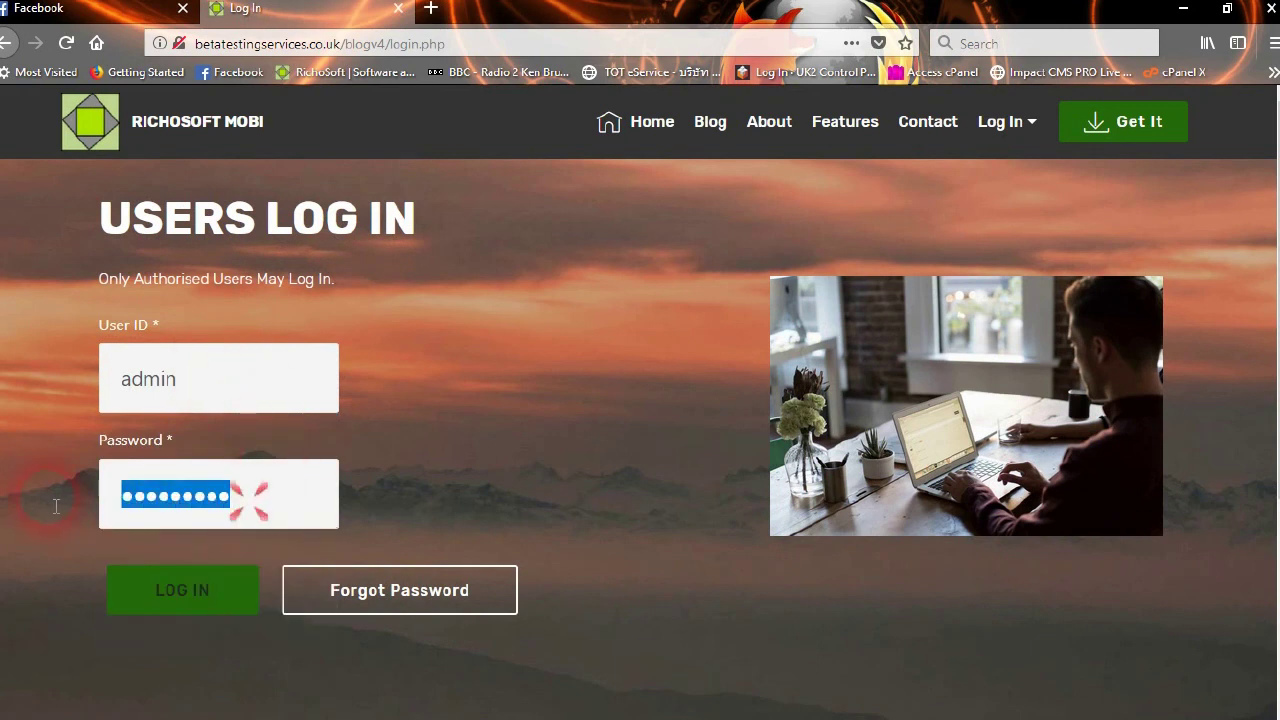
text(test)
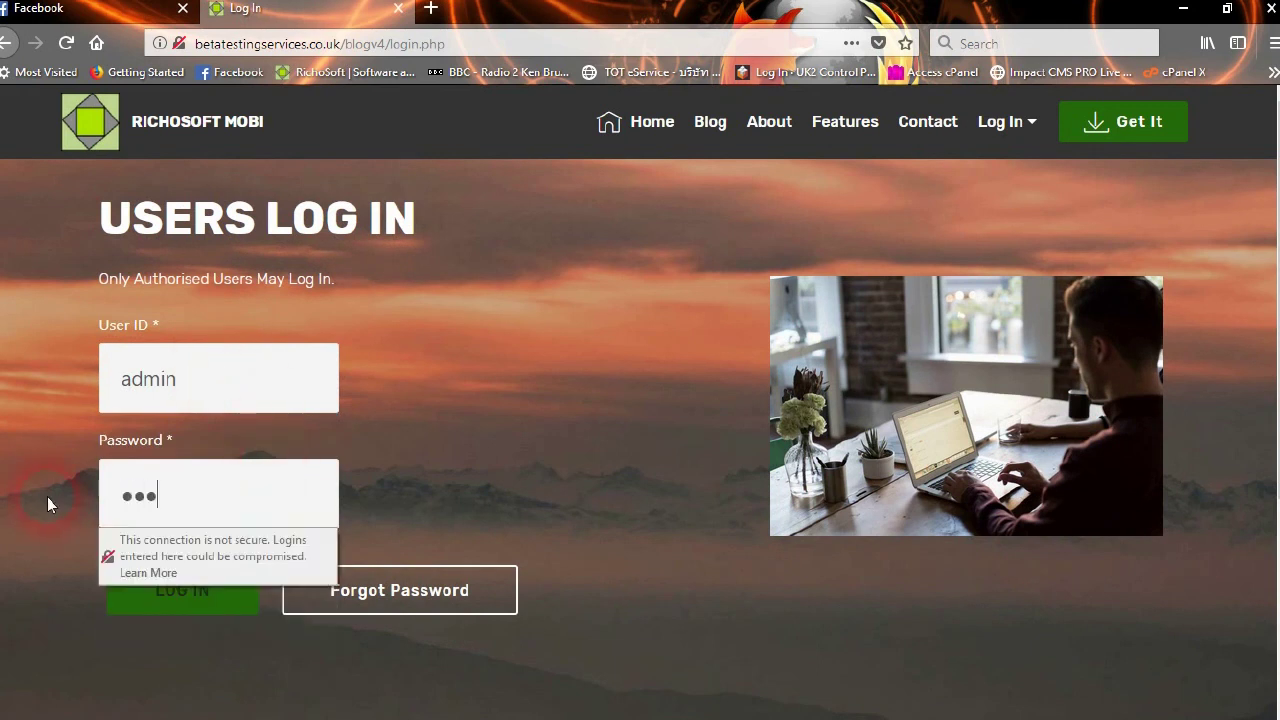
text(12345)
click(160, 612)
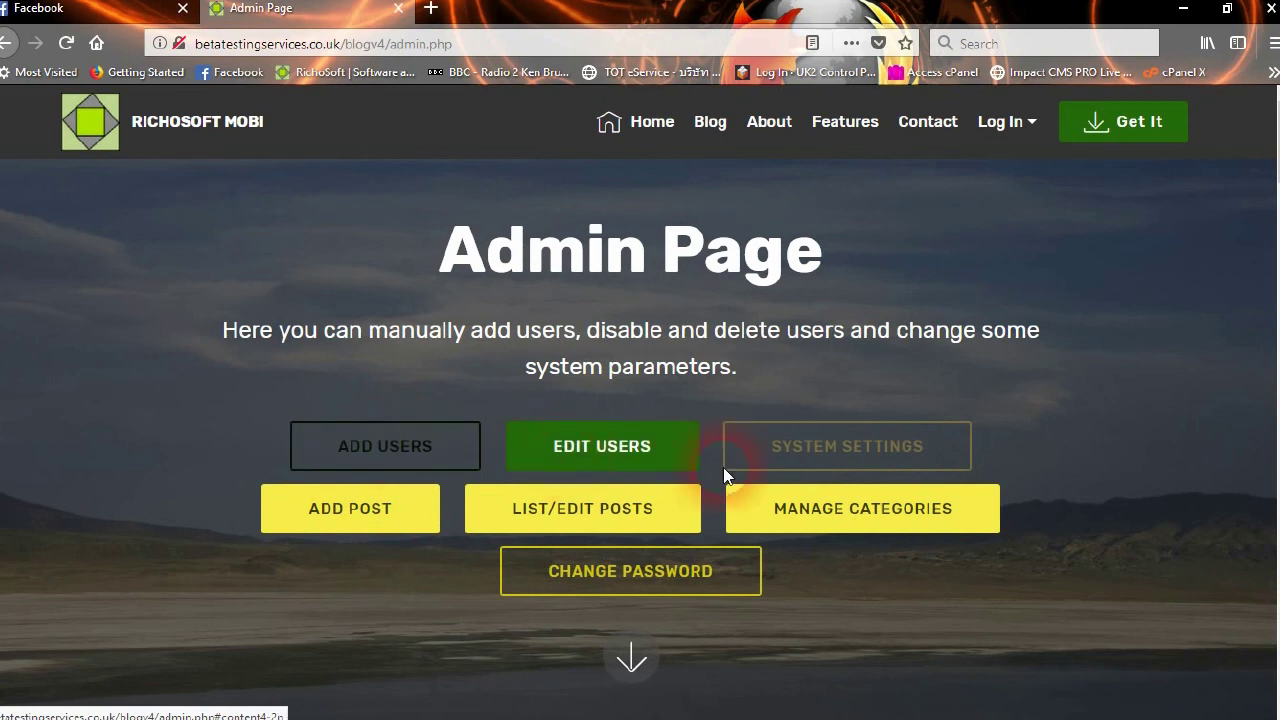
Open System Settings and look through the message editor languages without changing them
click(843, 449)
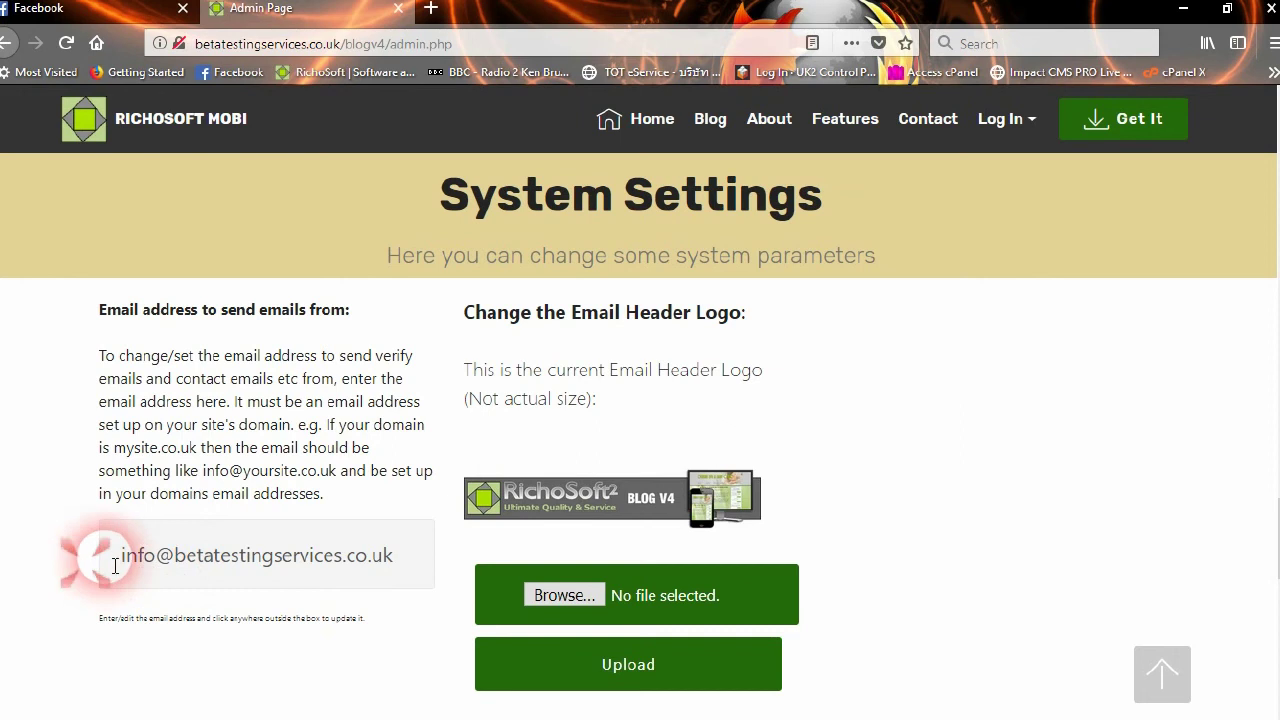
scroll(150, 545, down, 5)
scroll(180, 533, down, 3)
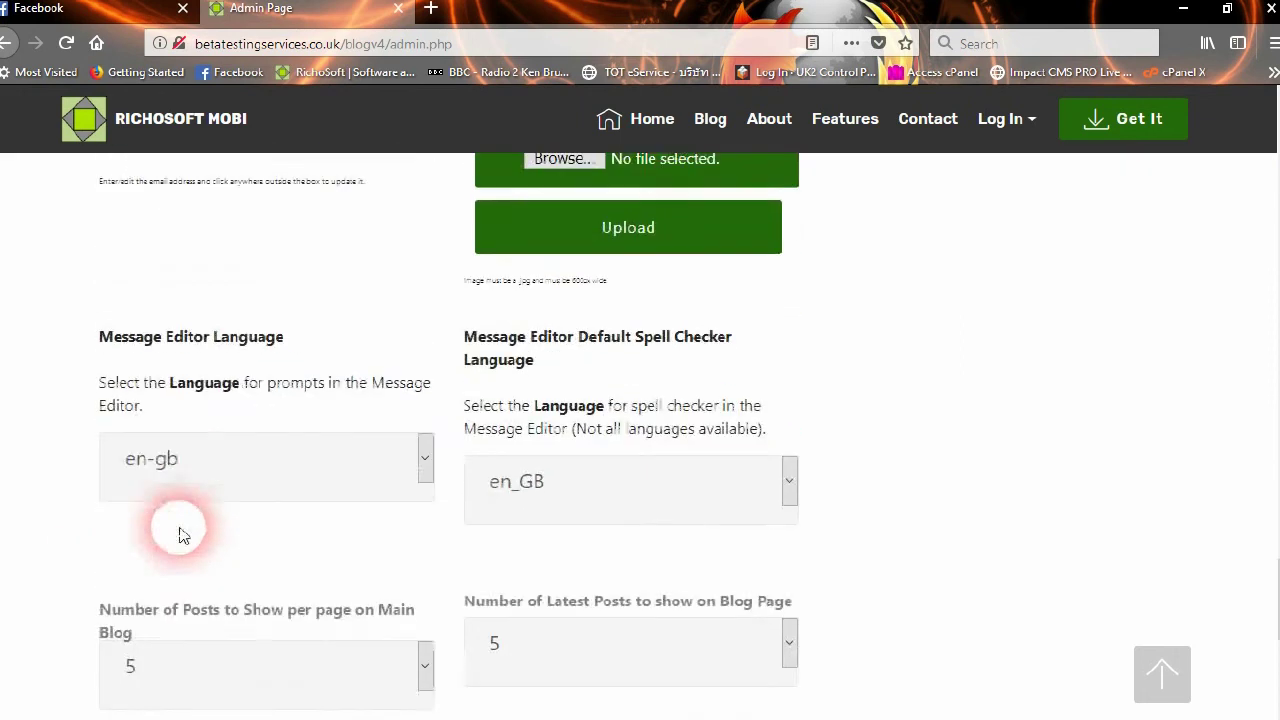
click(287, 458)
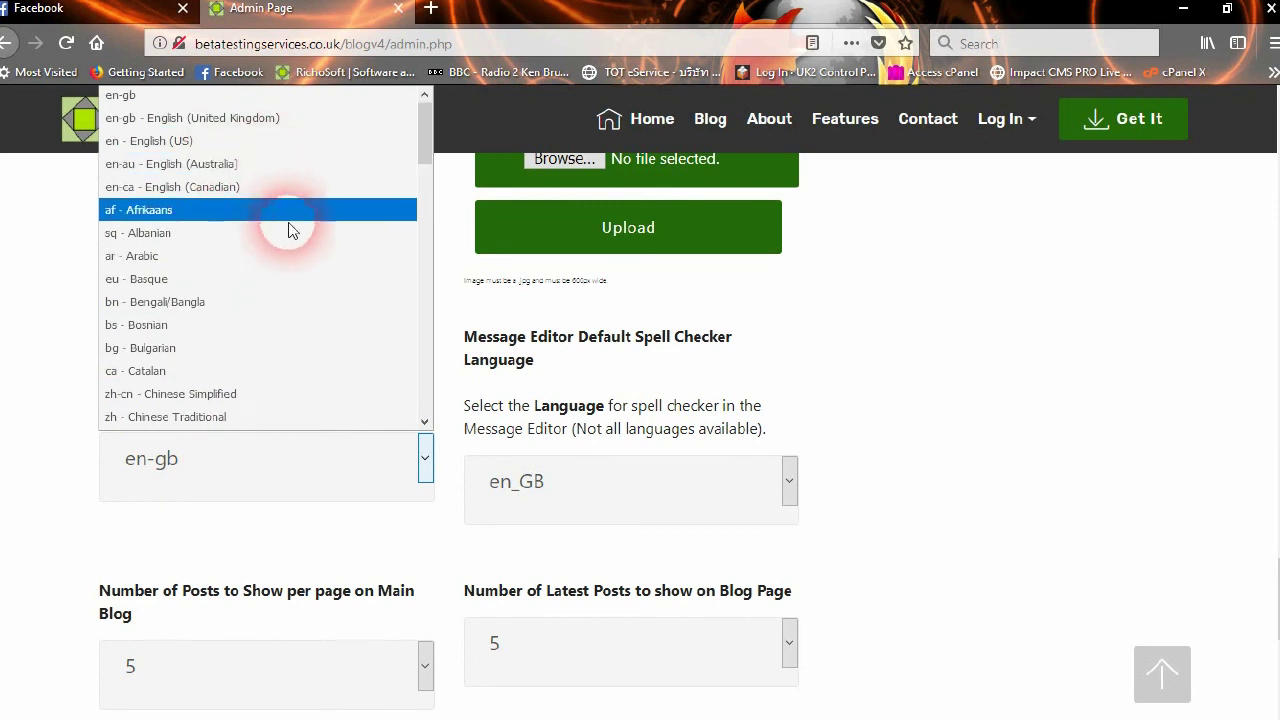
scroll(289, 245, down, 15)
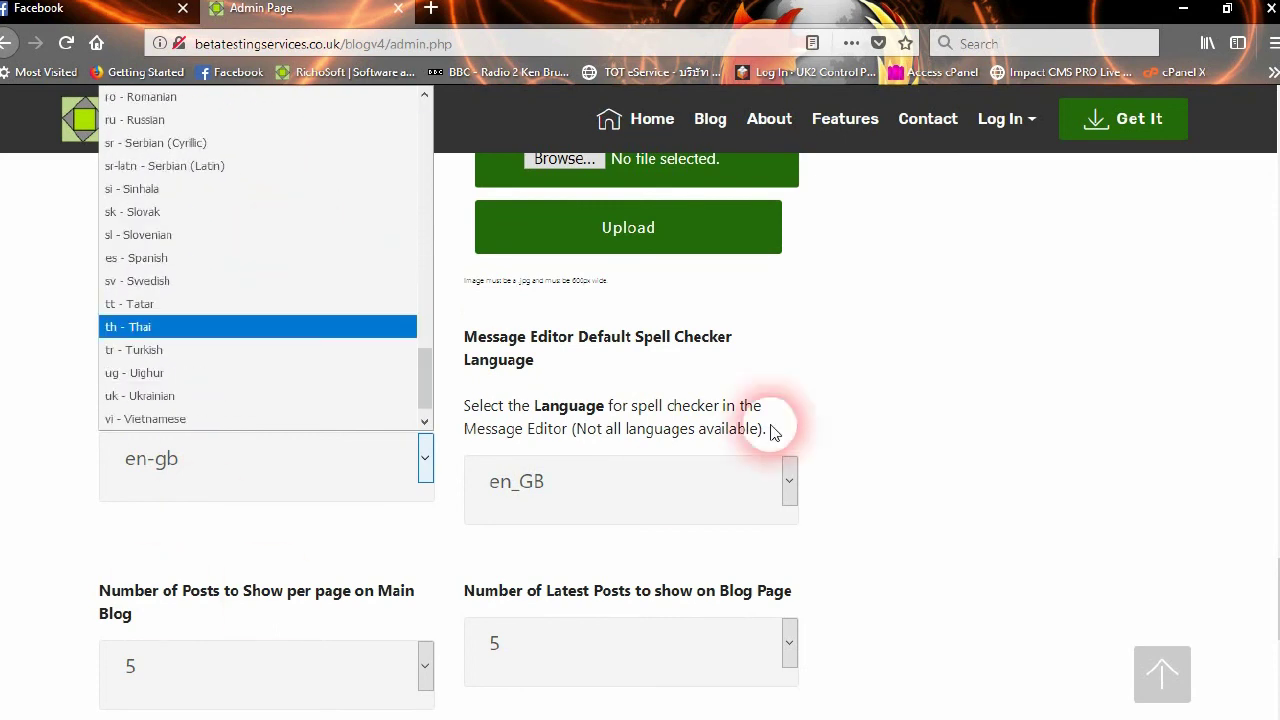
click(923, 451)
Check the spell checker language list, leaving it unchanged
click(690, 477)
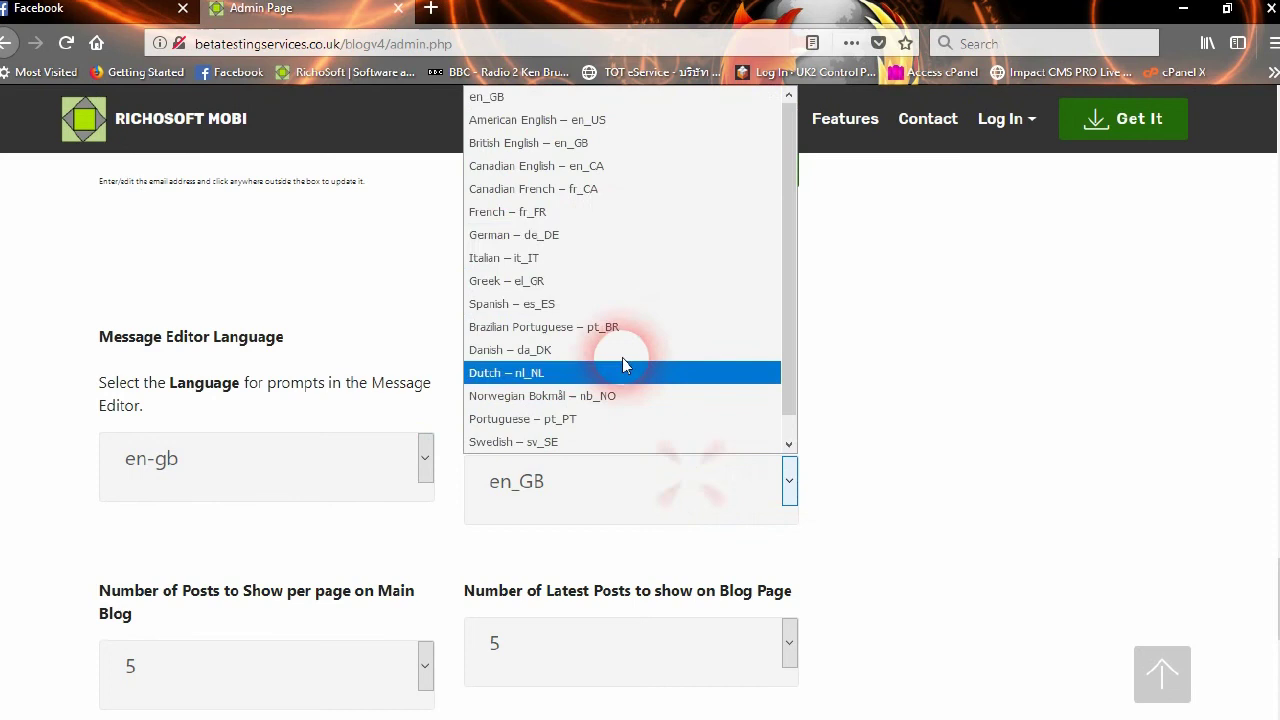
scroll(660, 357, down, 1)
scroll(665, 320, up, 1)
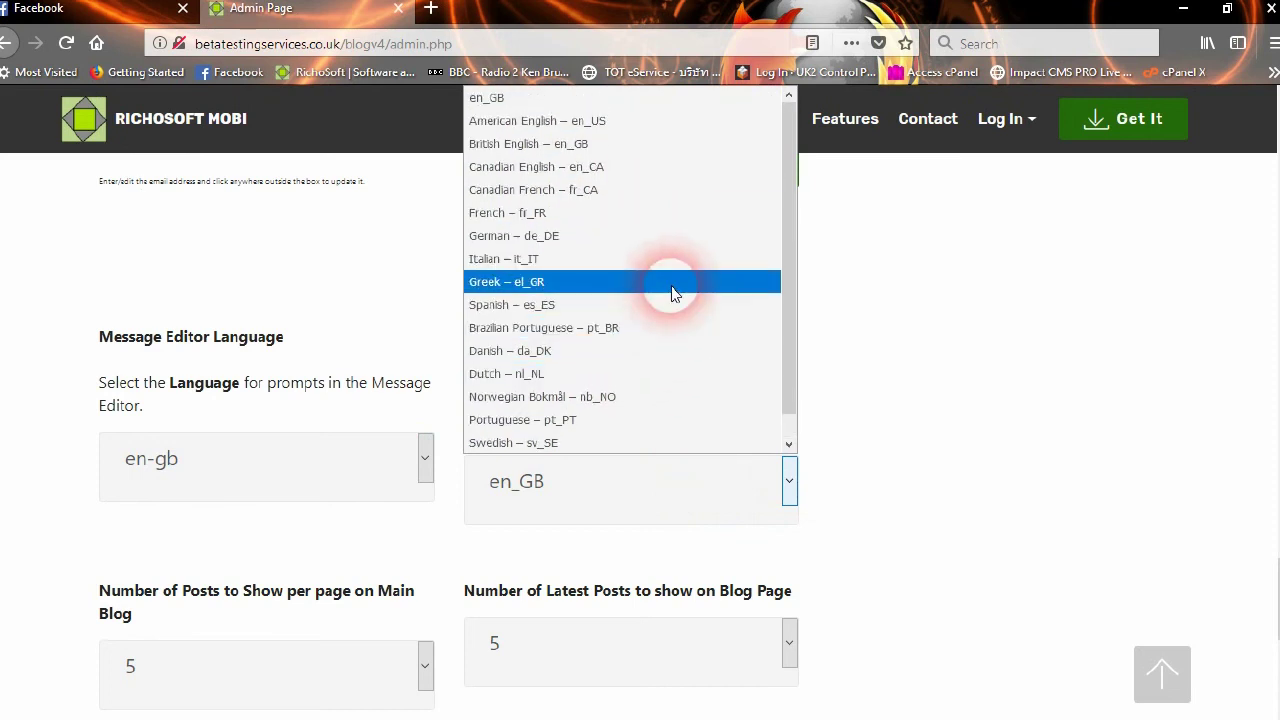
click(903, 409)
scroll(822, 522, down, 1)
scroll(820, 520, down, 3)
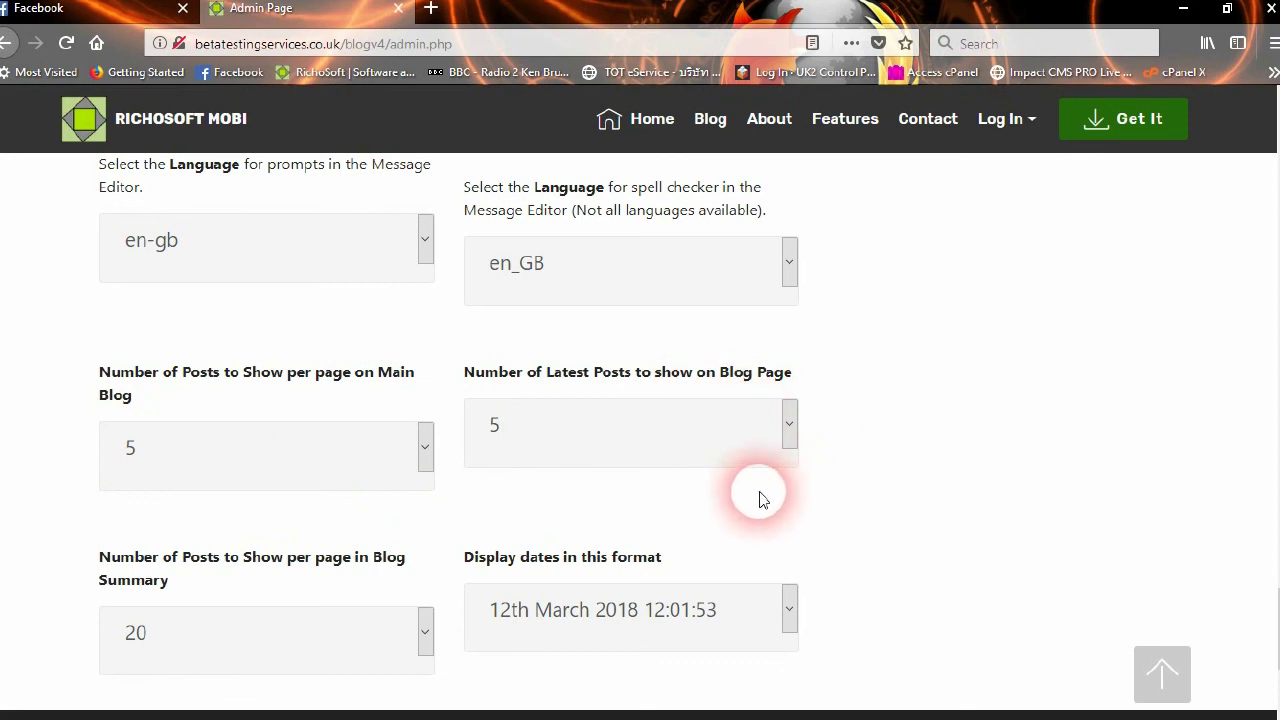
scroll(760, 497, down, 2)
scroll(491, 500, down, 2)
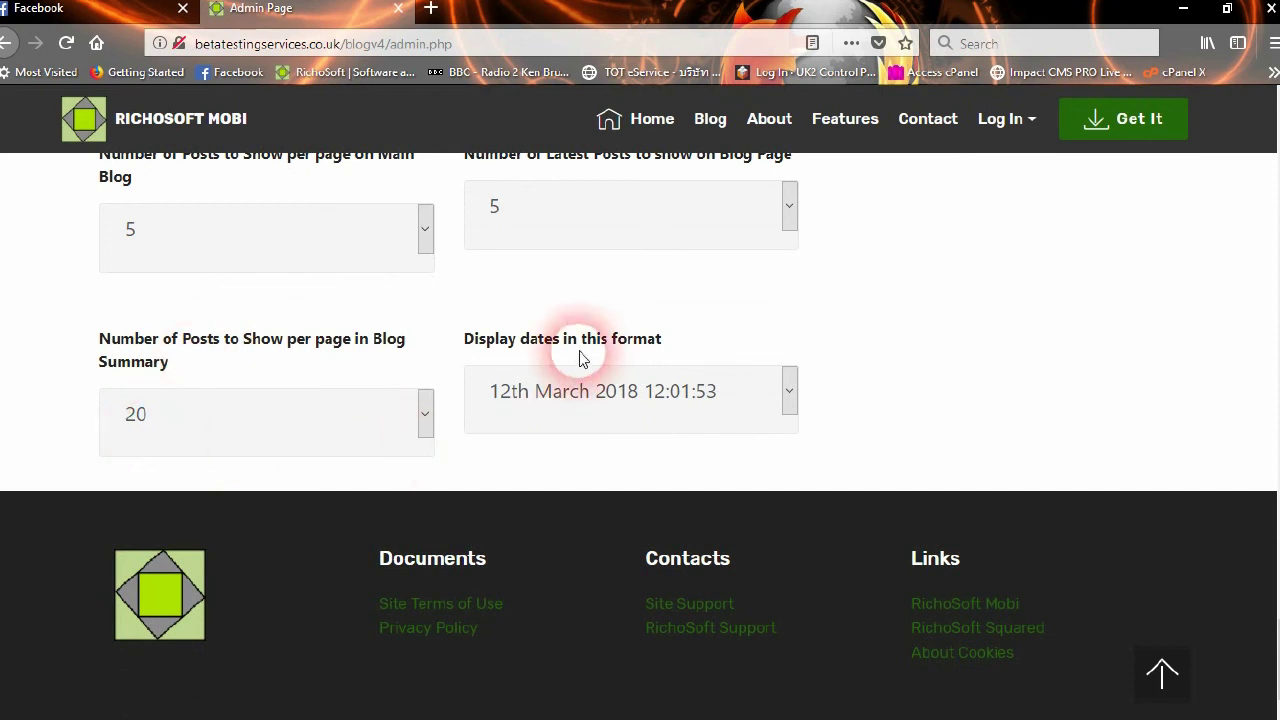
Set Display dates to 12th March 2018, then to 12th March 2018 12:01:53, confirming each update
click(712, 388)
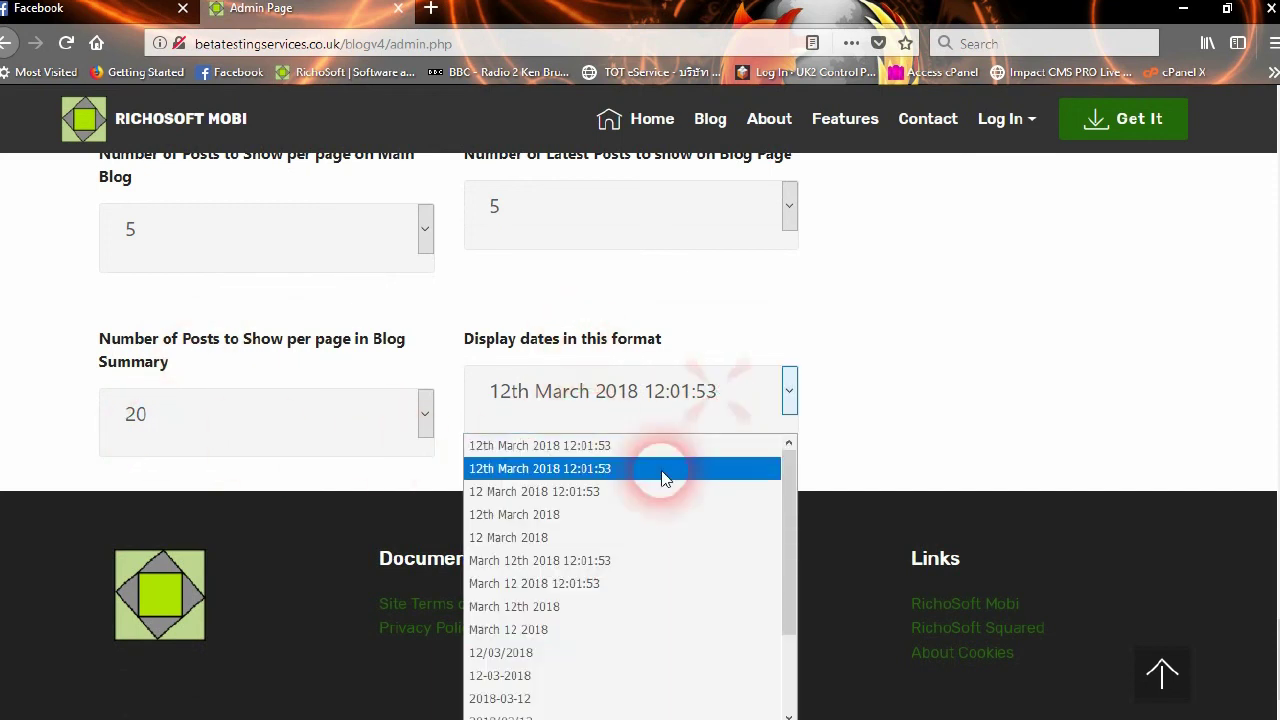
scroll(666, 665, down, 2)
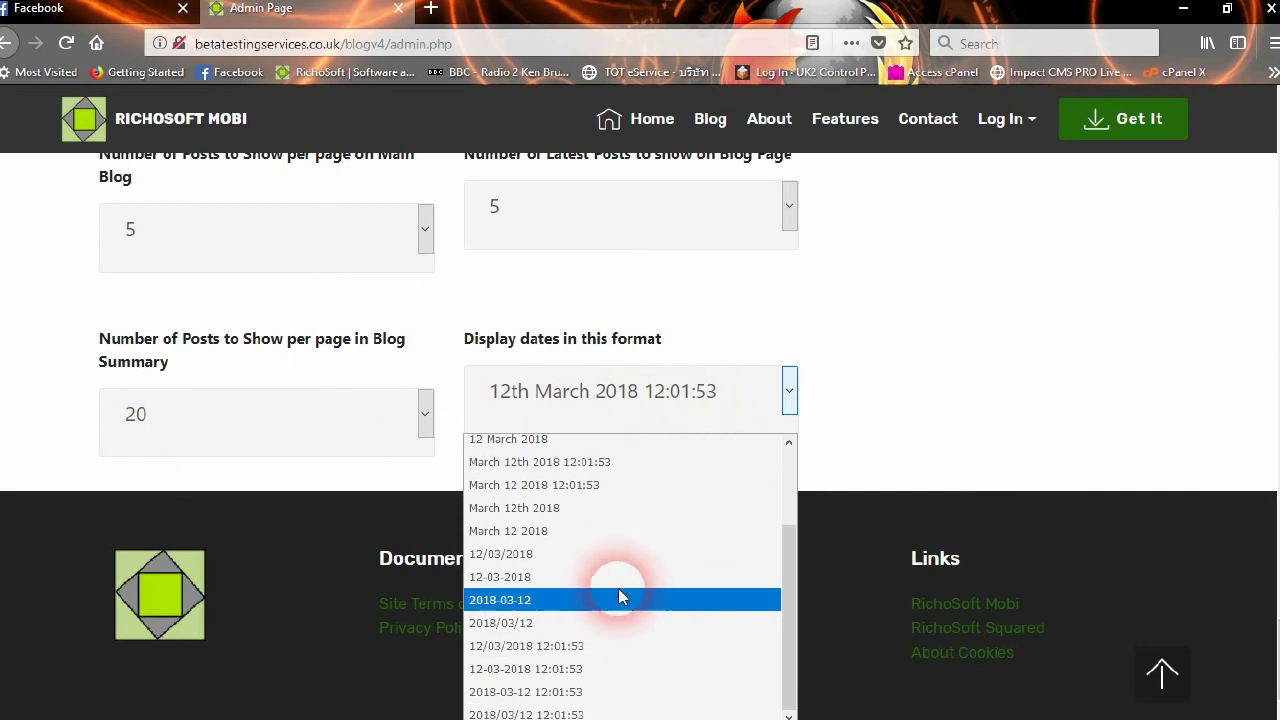
scroll(618, 597, up, 2)
click(888, 363)
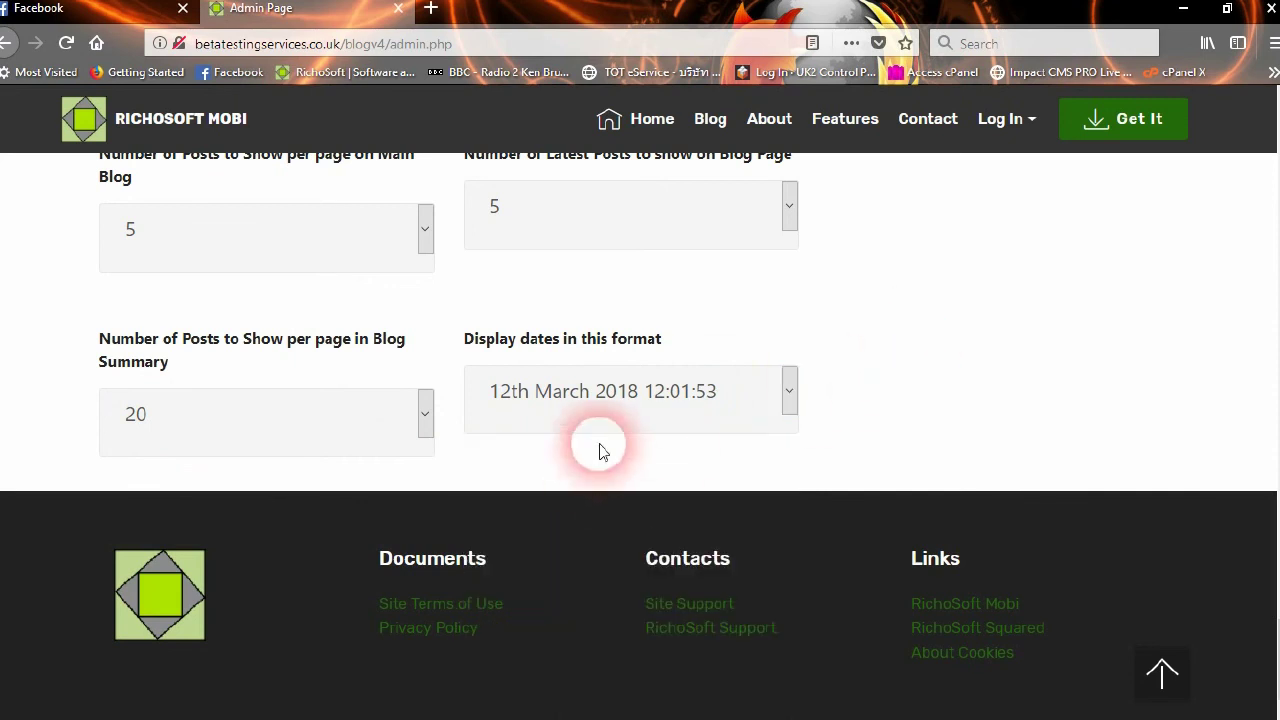
scroll(600, 450, up, 5)
scroll(623, 414, down, 4)
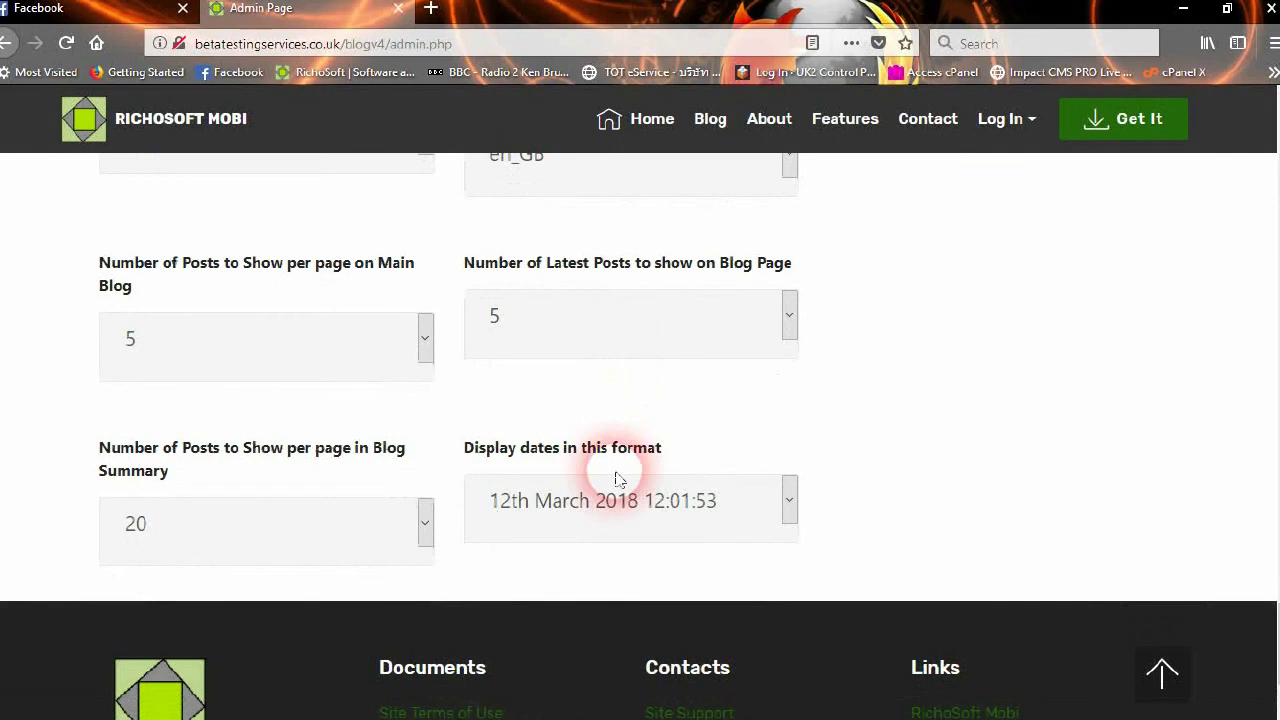
click(618, 480)
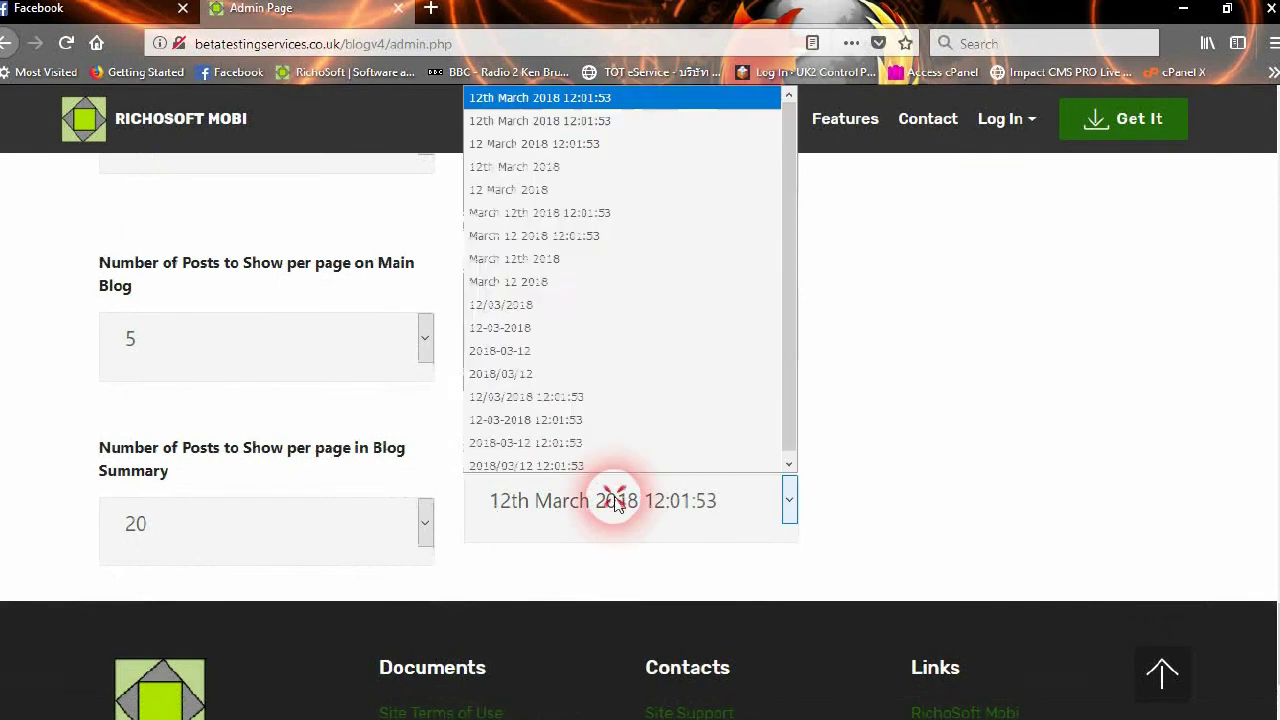
click(548, 172)
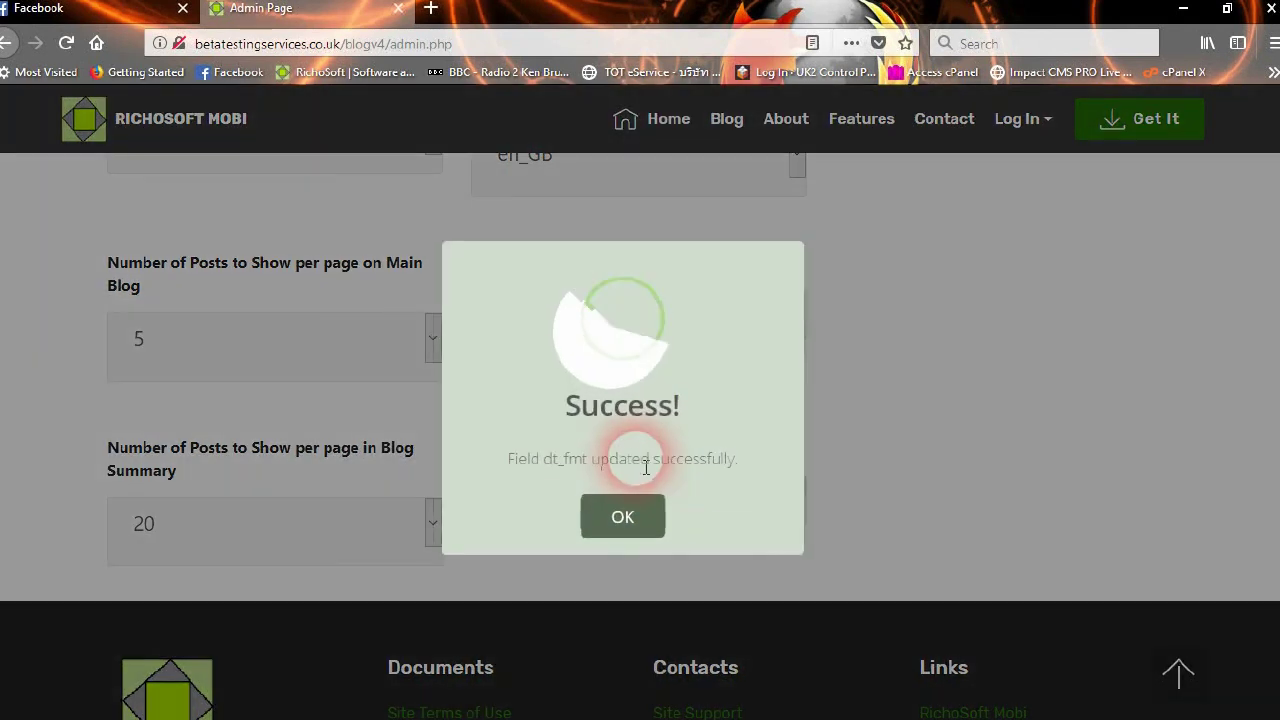
click(643, 537)
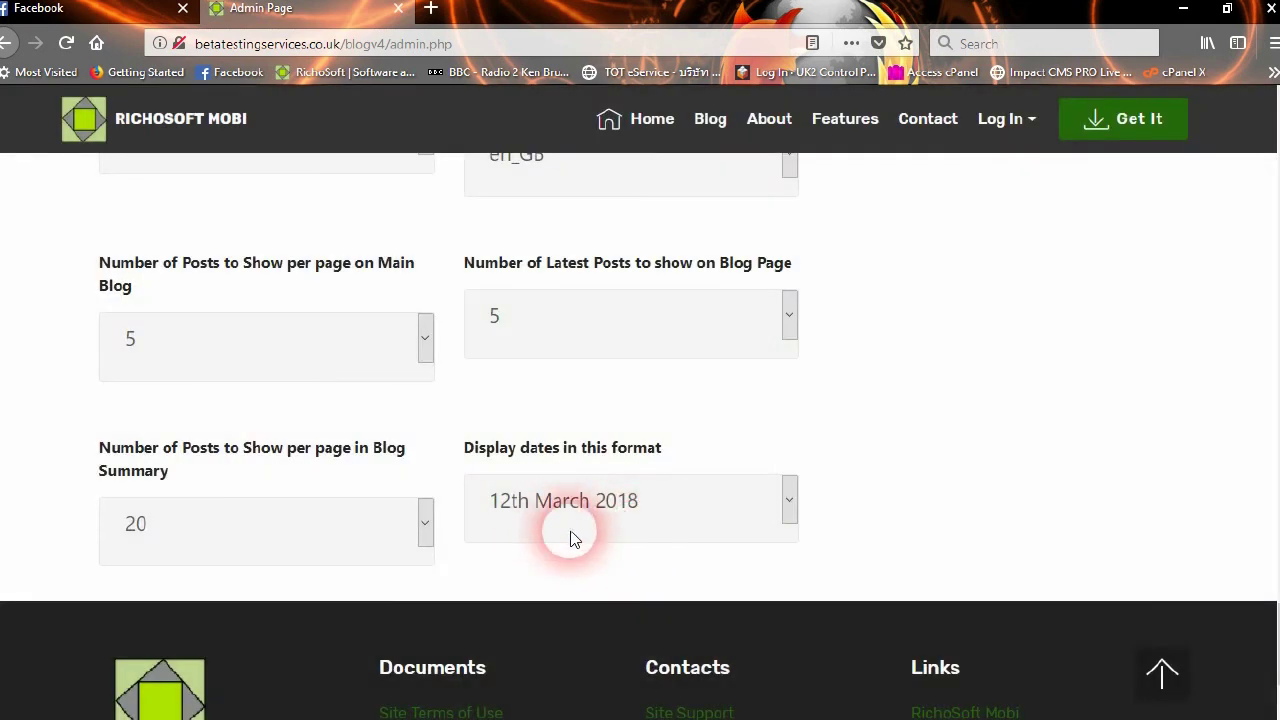
click(674, 509)
click(529, 106)
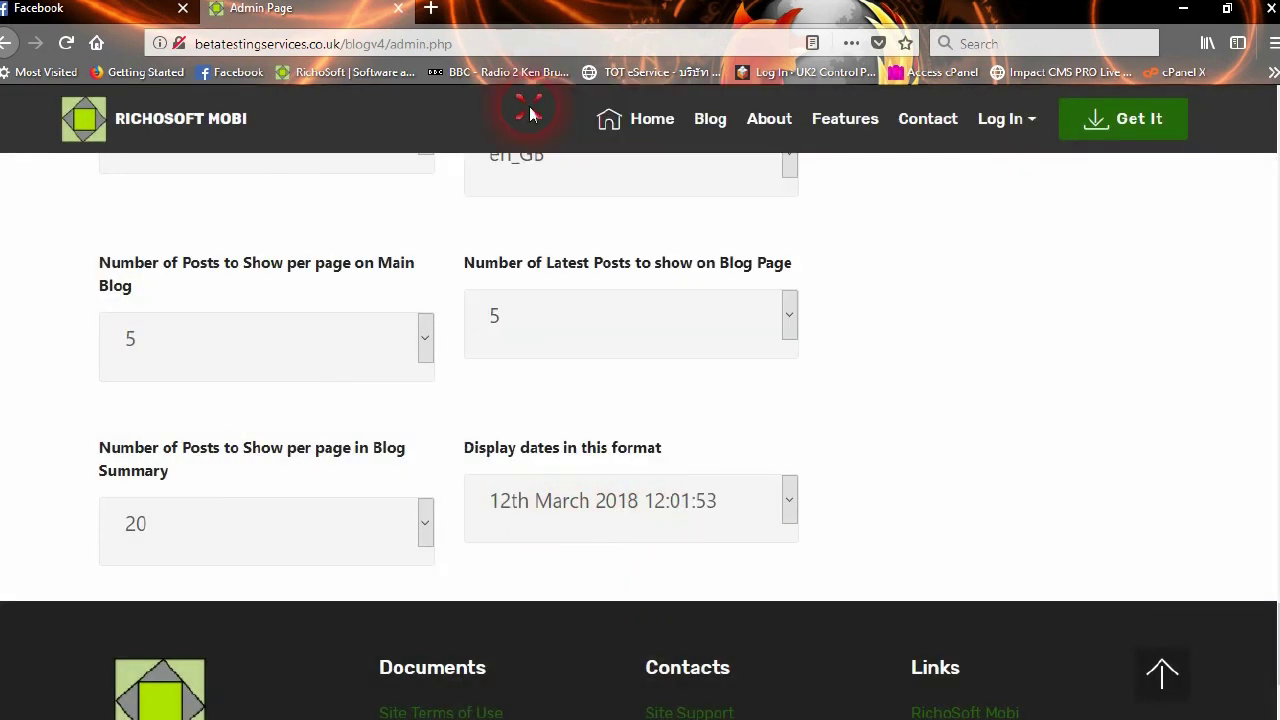
click(619, 515)
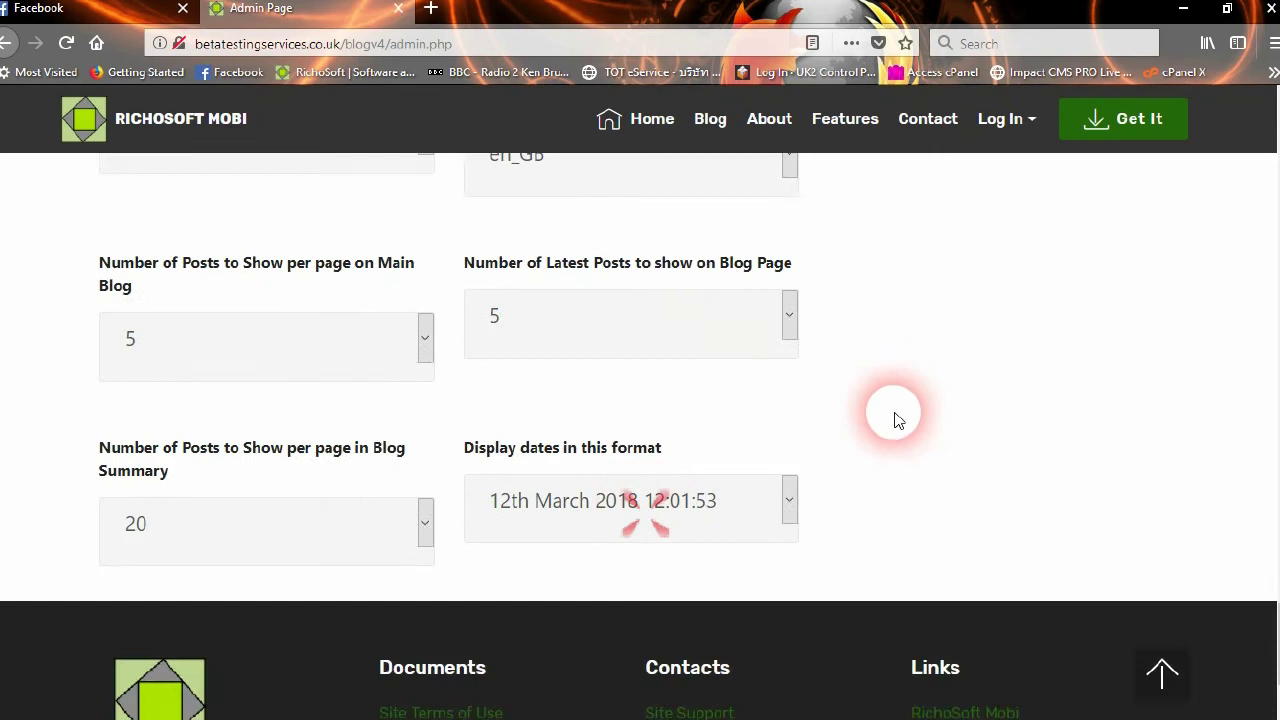
scroll(810, 400, up, 20)
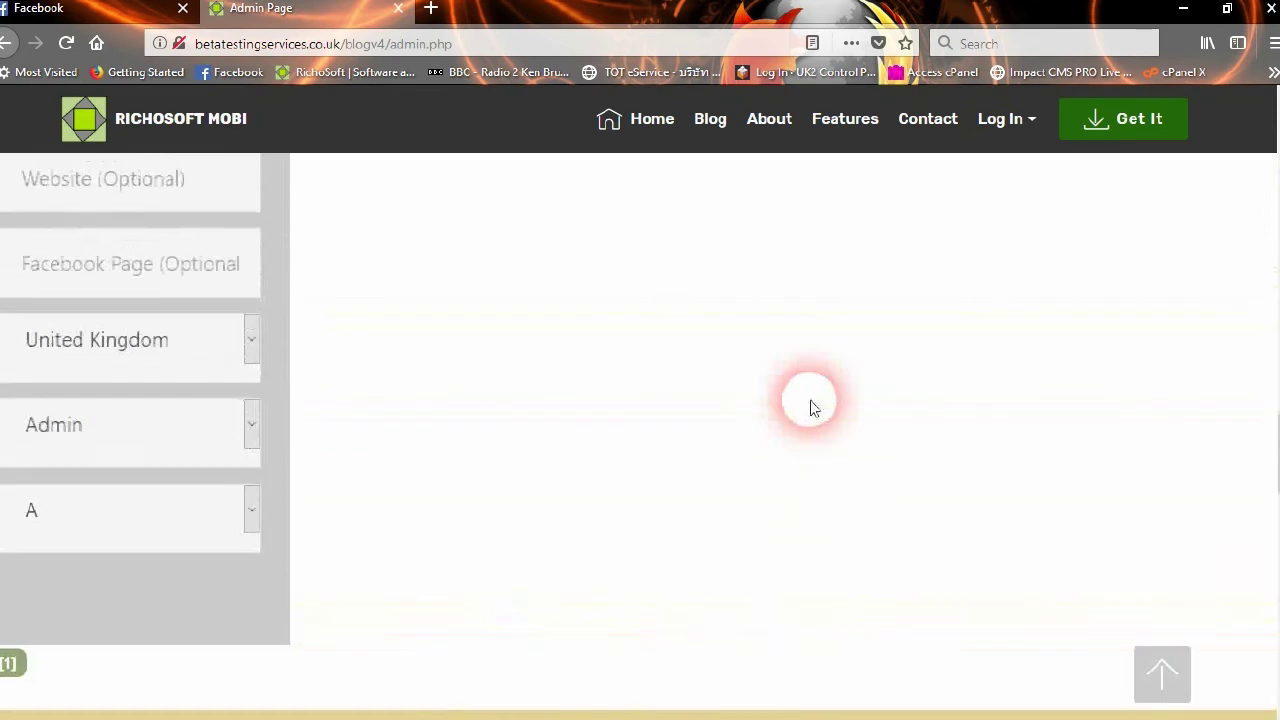
Scroll up from the system settings to the top of the Admin Page
scroll(808, 405, down, 2)
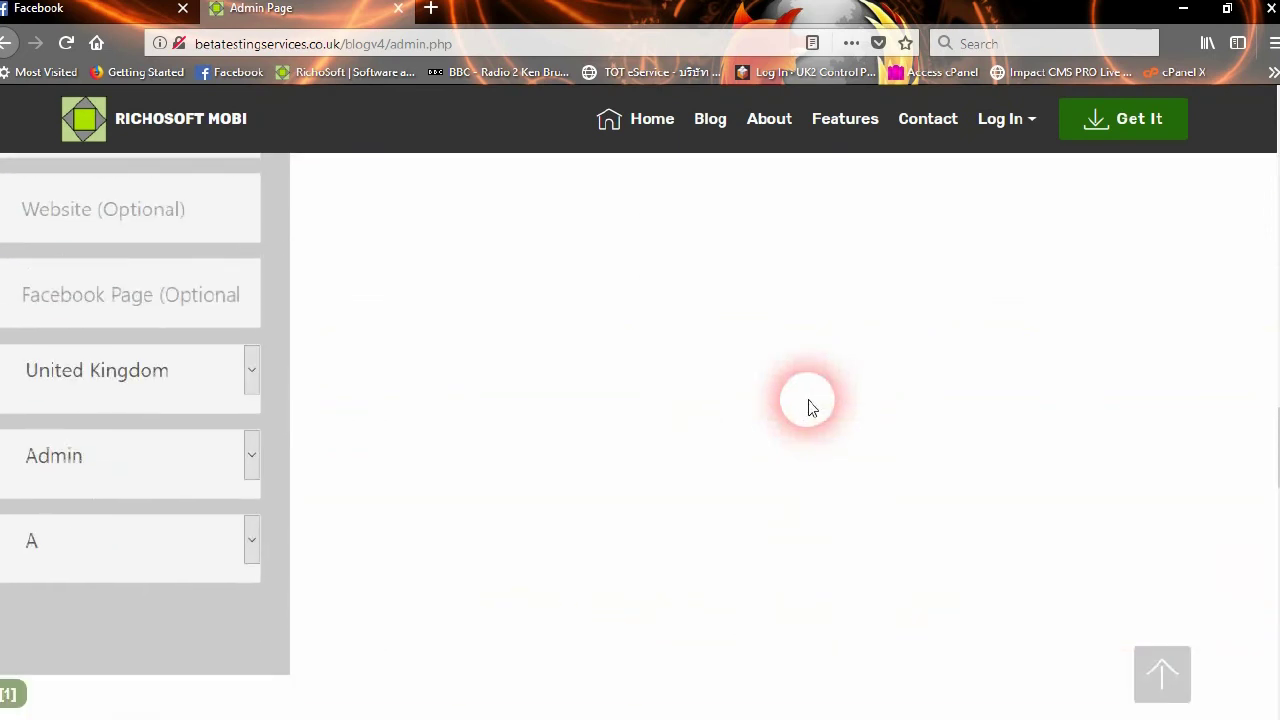
scroll(483, 485, up, 3)
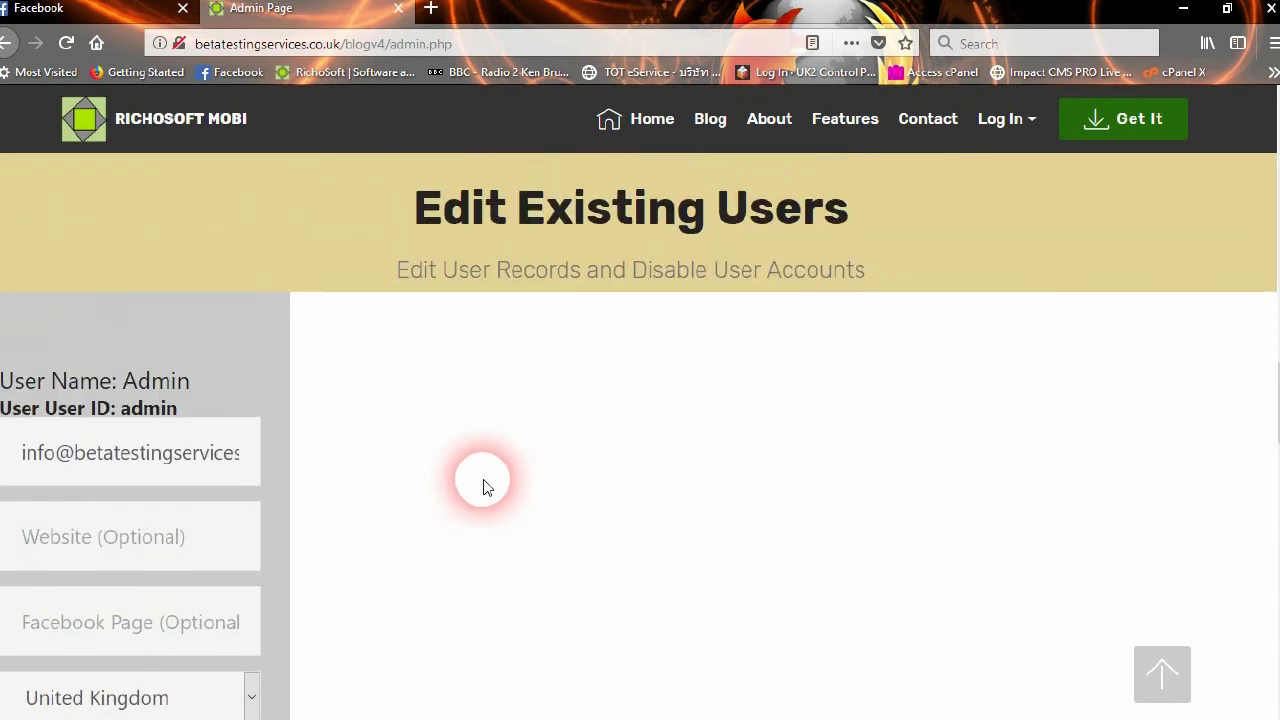
scroll(485, 487, up, 3)
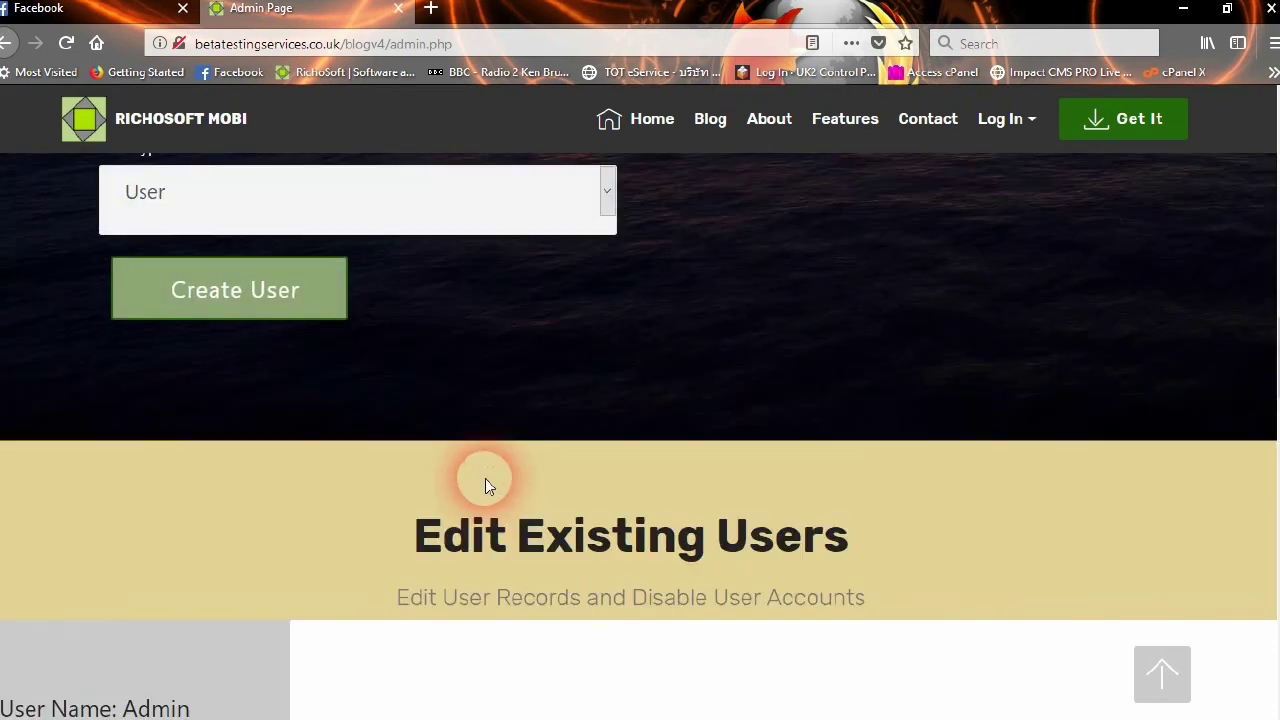
scroll(485, 482, up, 3)
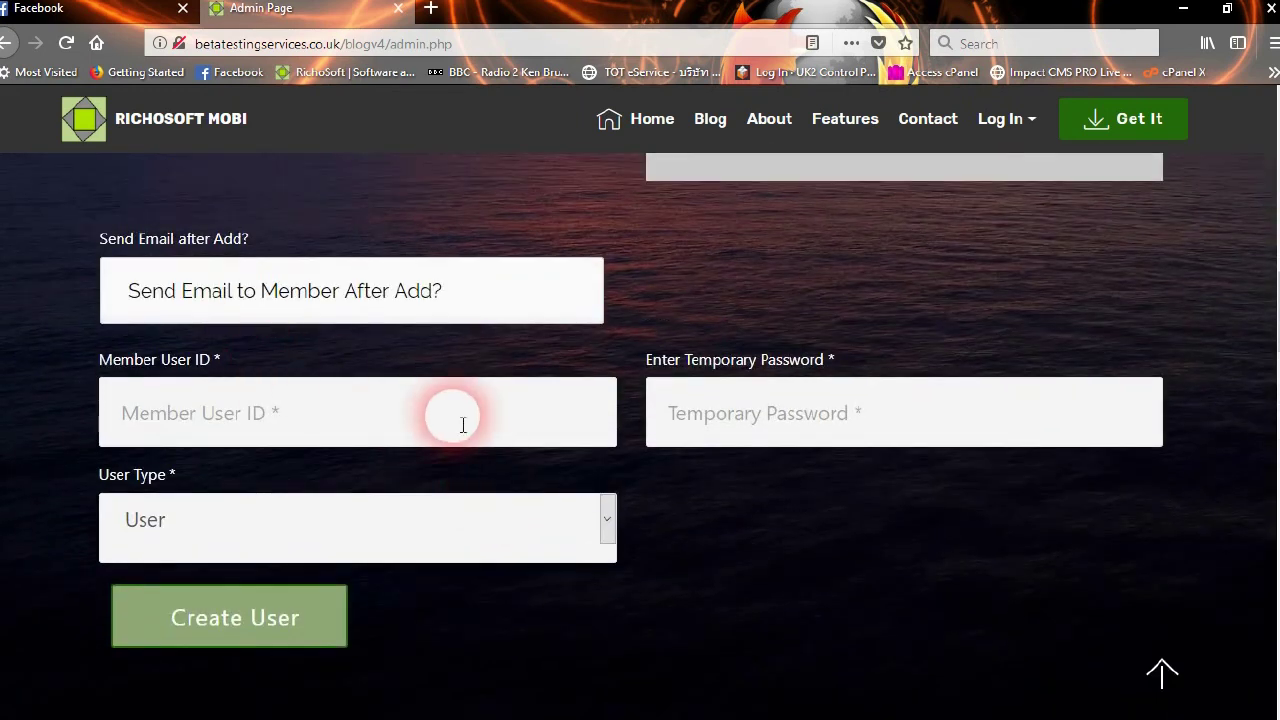
scroll(721, 505, up, 4)
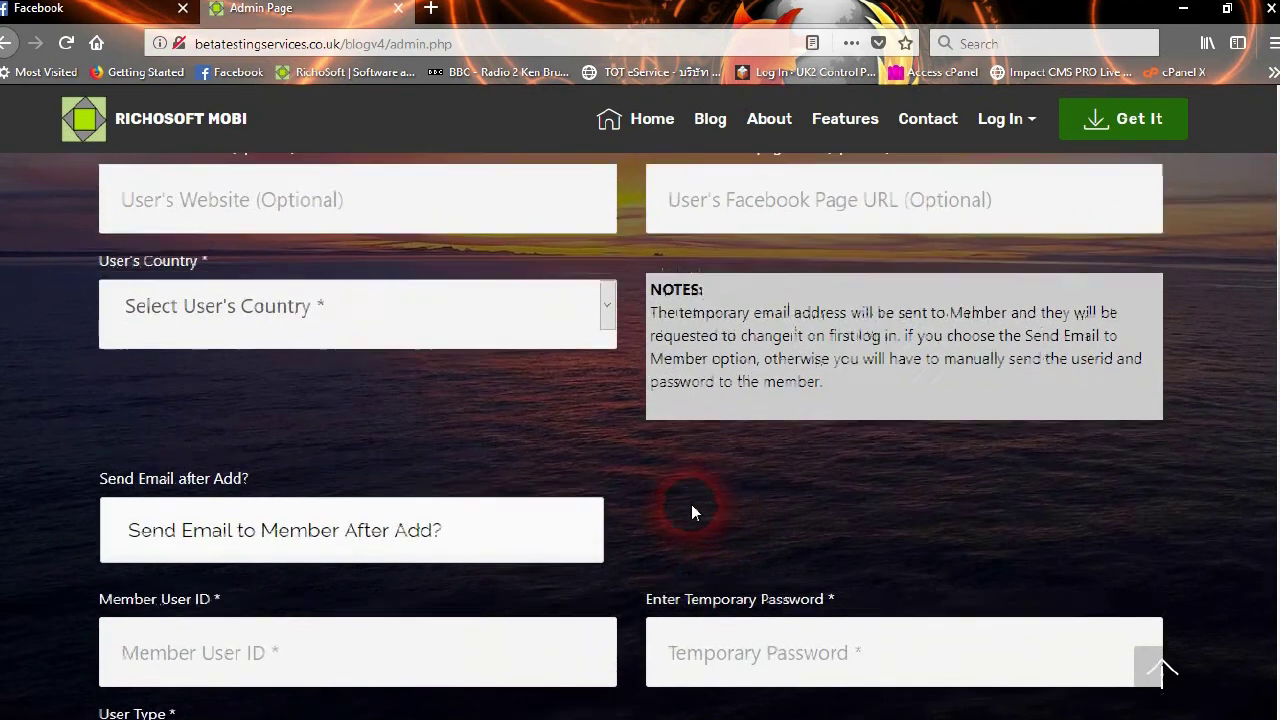
scroll(697, 510, up, 7)
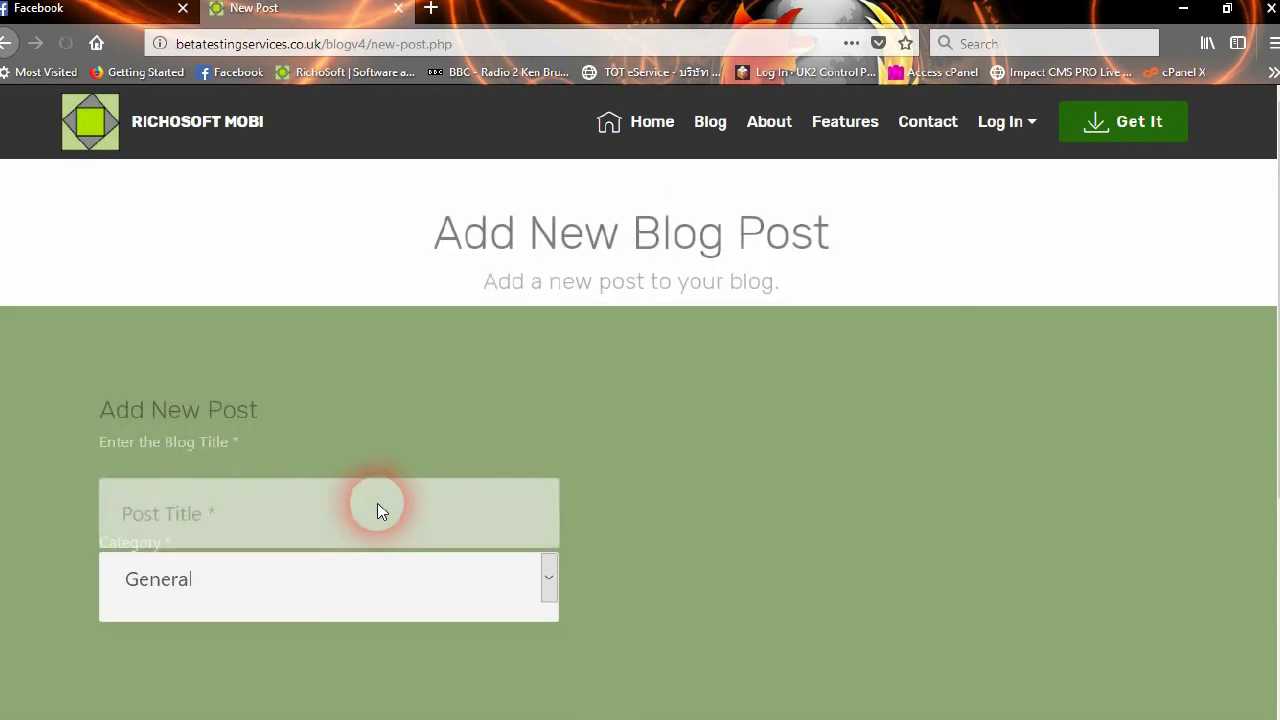
Title the post 'Welcome to My Blog' and keep its category as General
scroll(665, 380, down, 3)
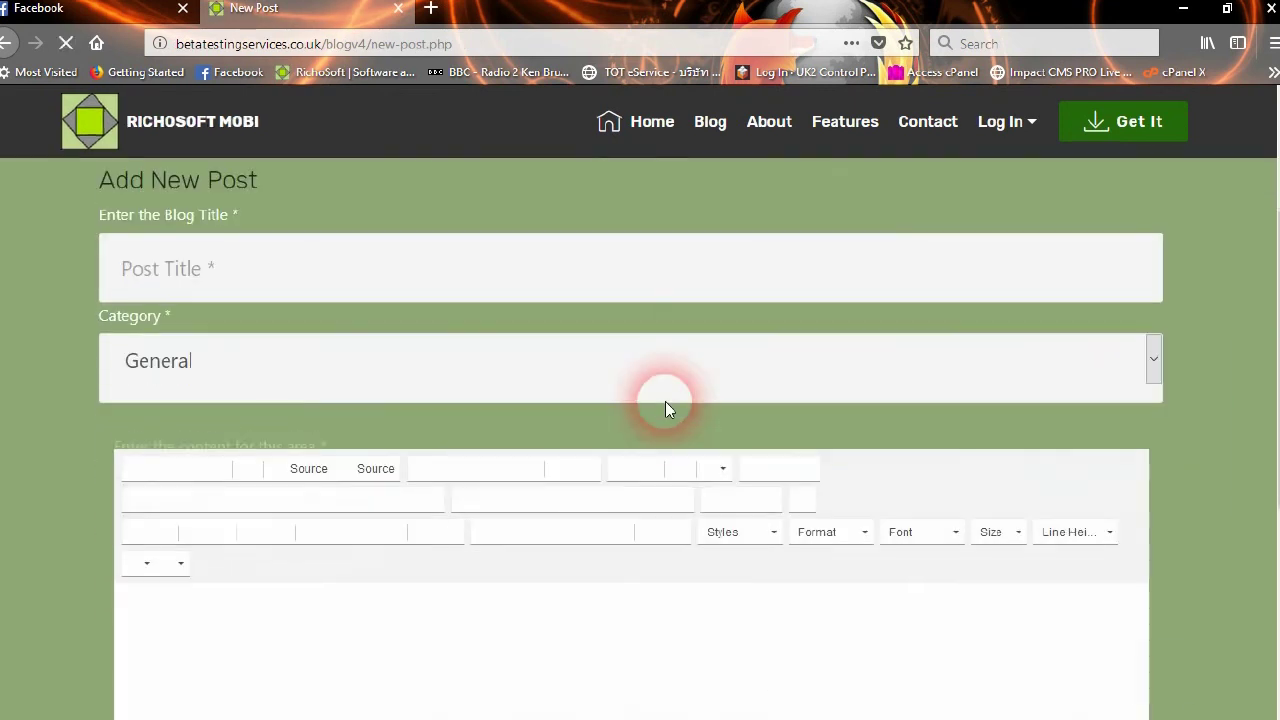
scroll(490, 413, up, 2)
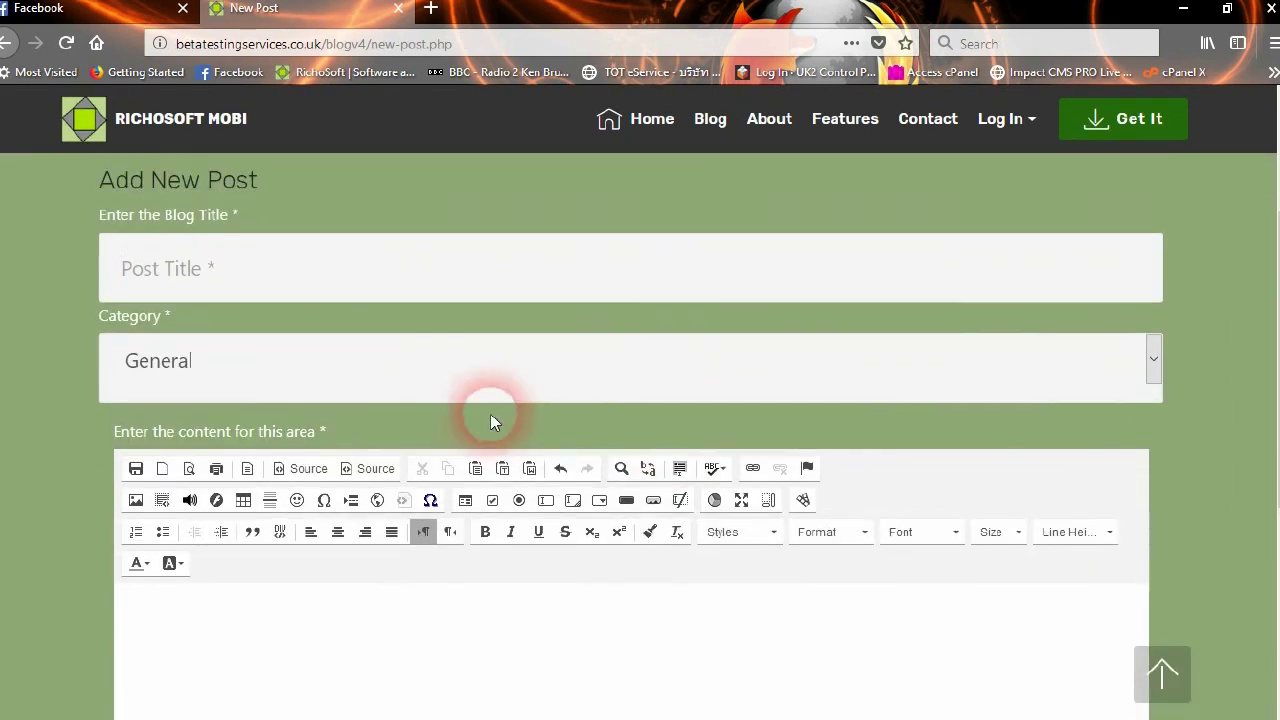
click(268, 285)
text(Welc)
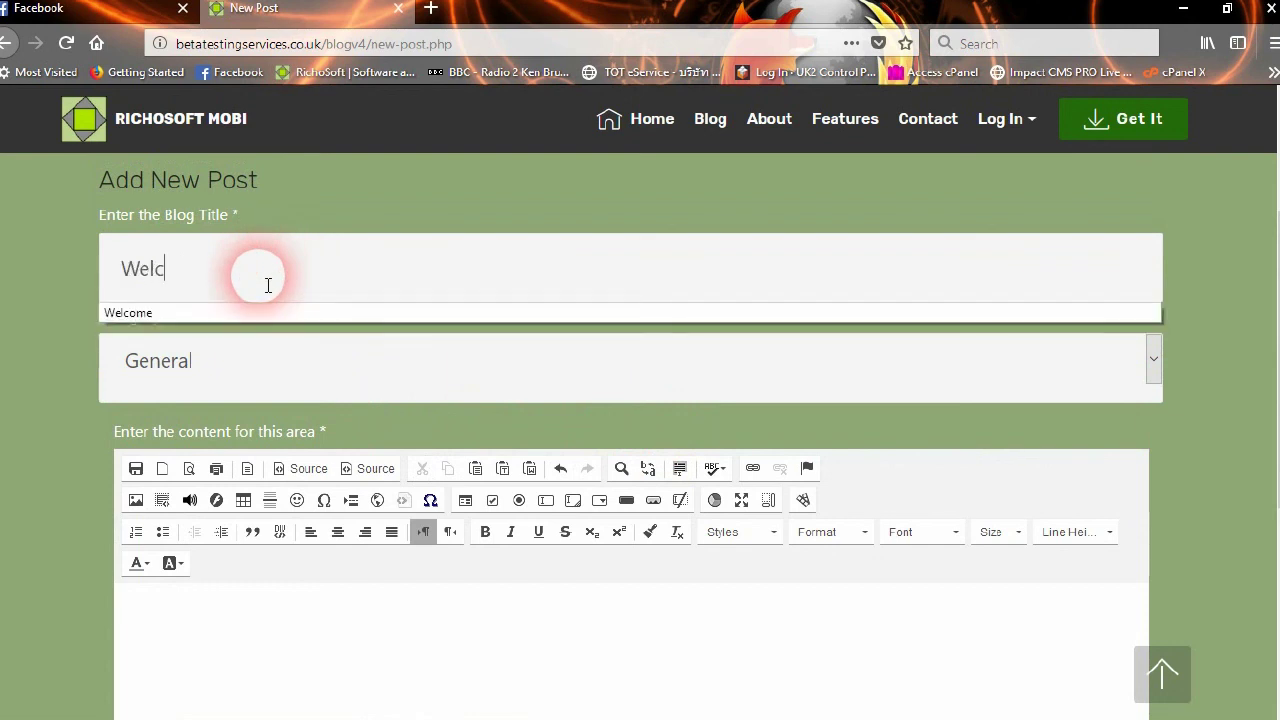
text(ome to My Blog)
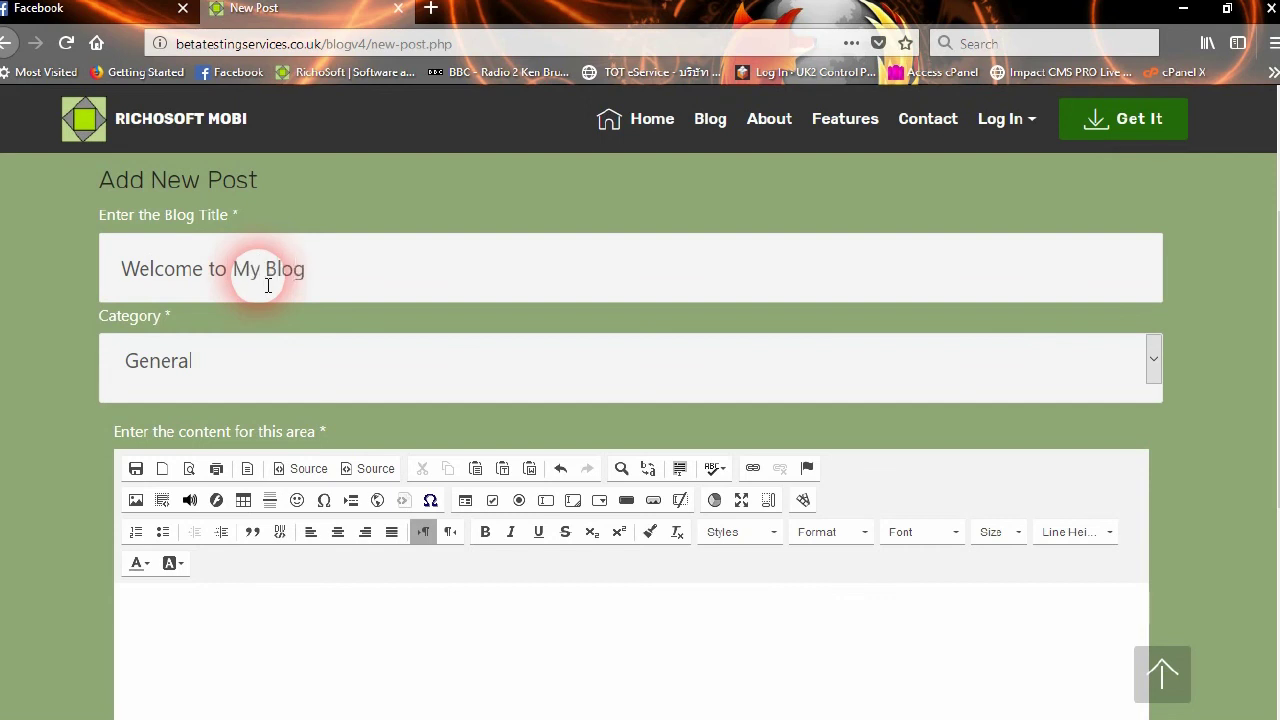
click(215, 368)
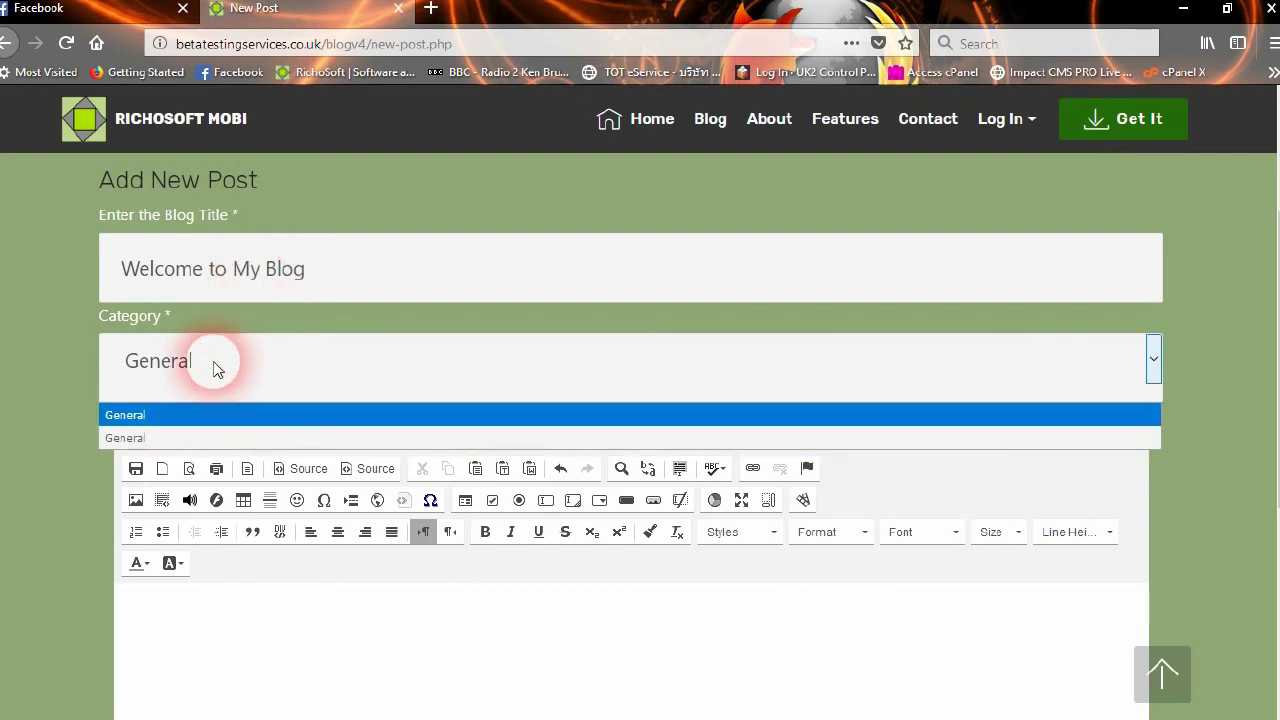
key(Down)
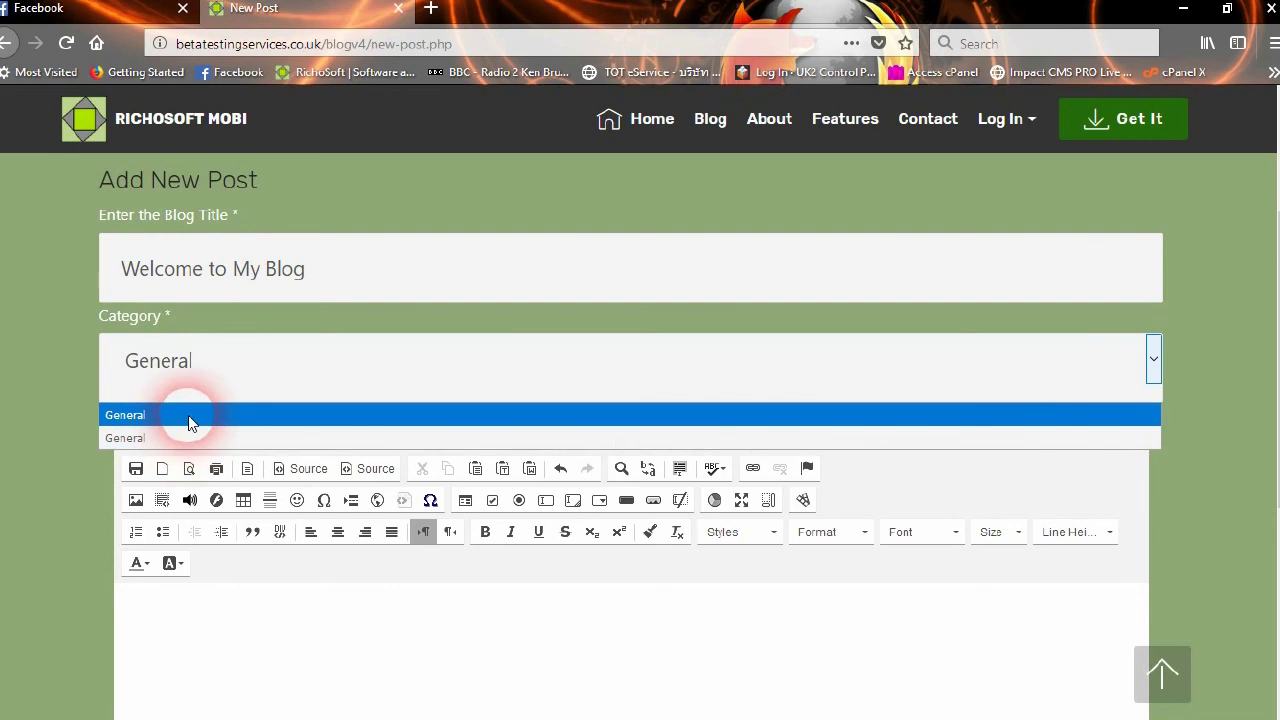
click(188, 415)
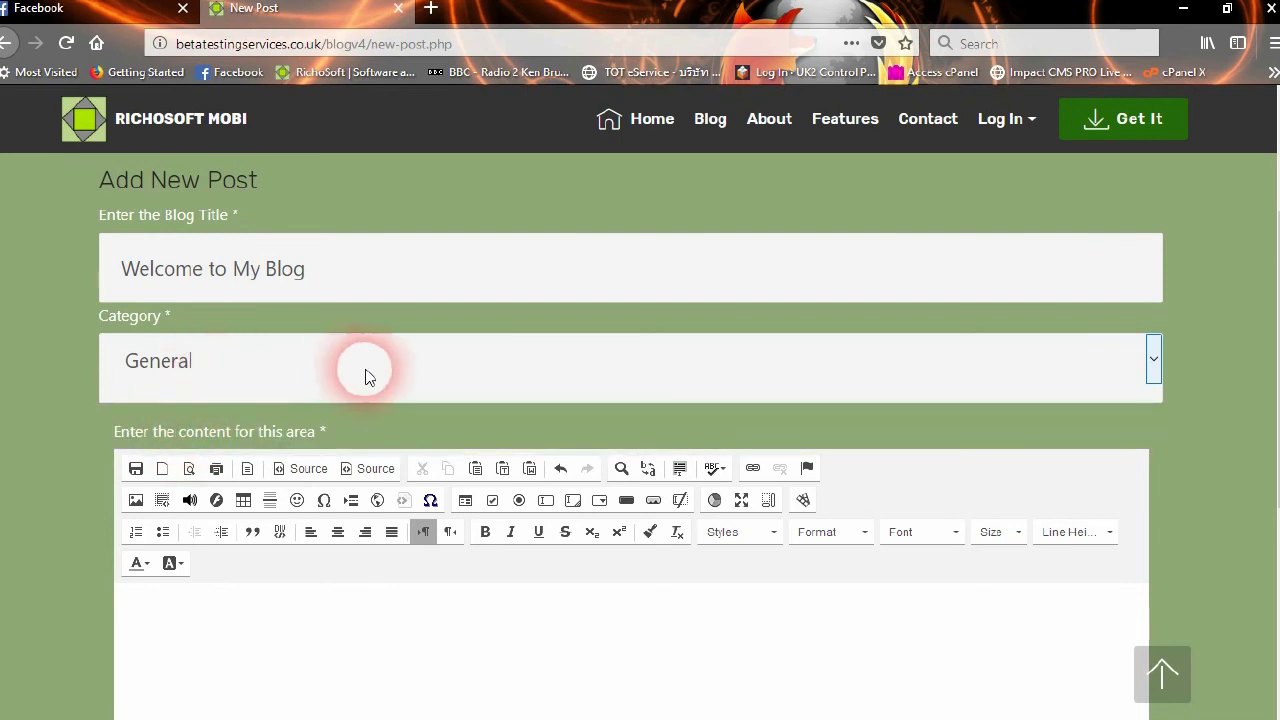
scroll(558, 381, down, 2)
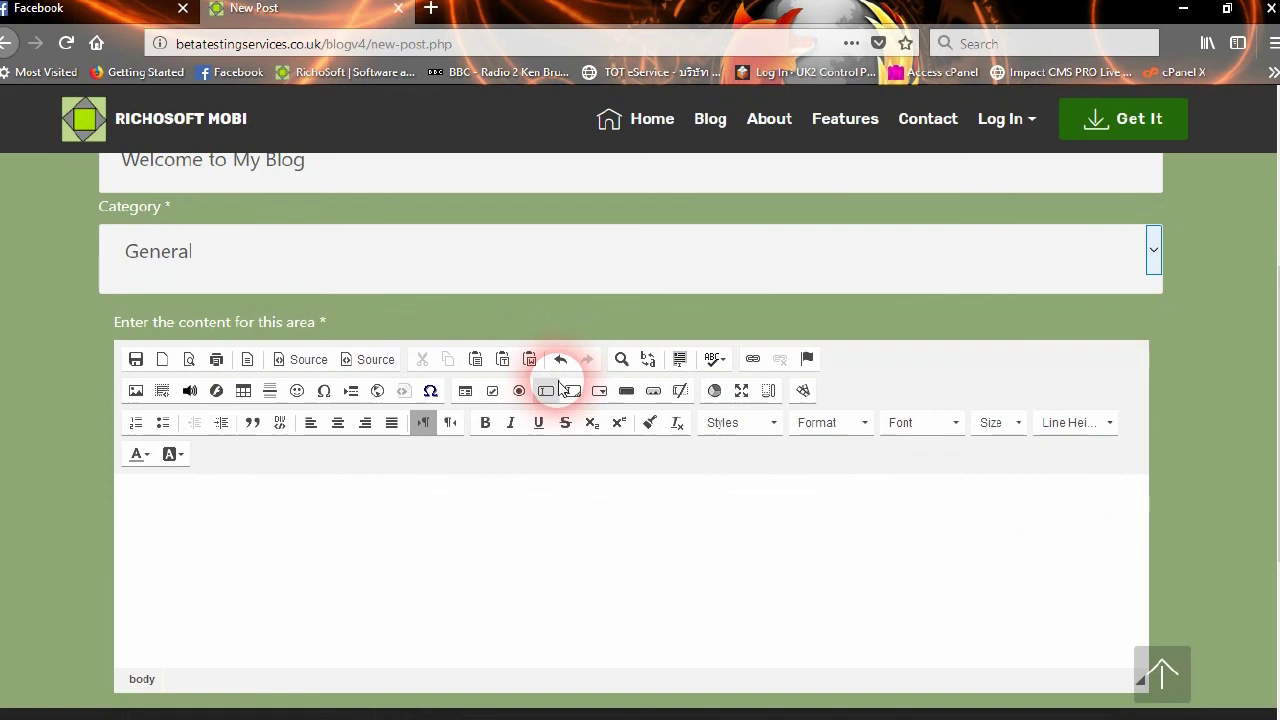
scroll(349, 394, down, 2)
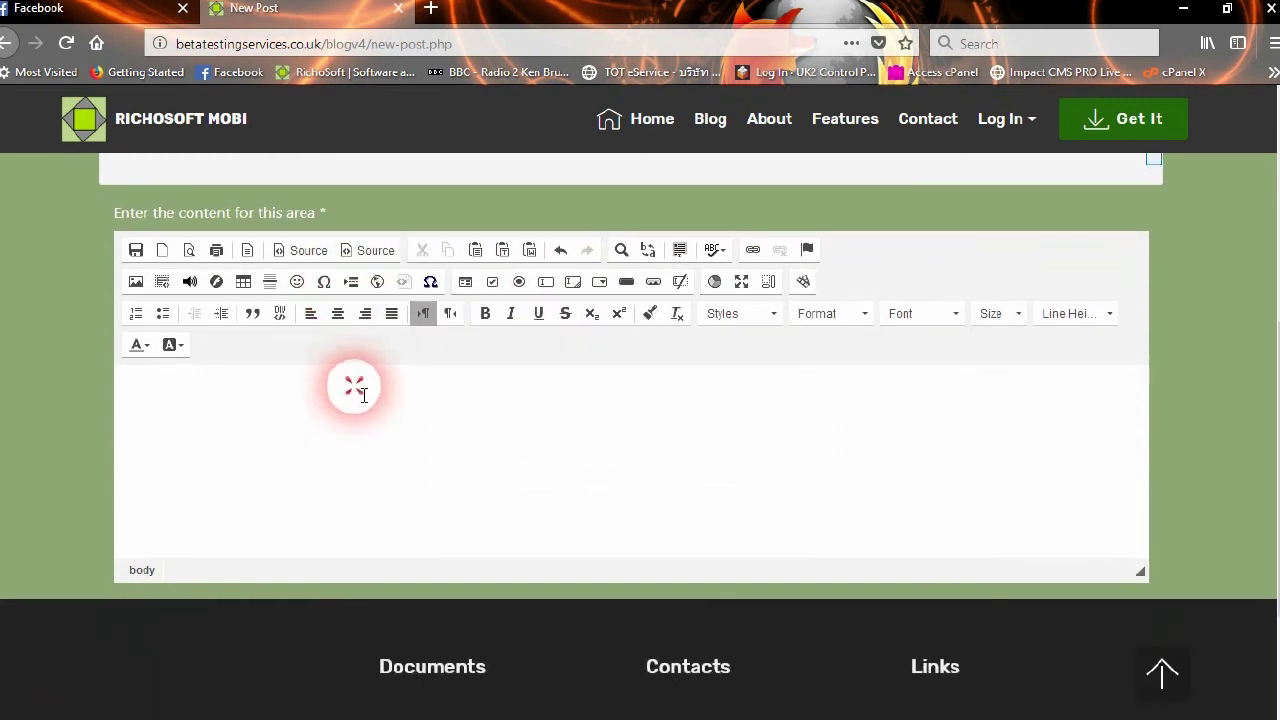
Write 'Welcome to my blog' in the post body and format it as Raleway, size 16
click(360, 392)
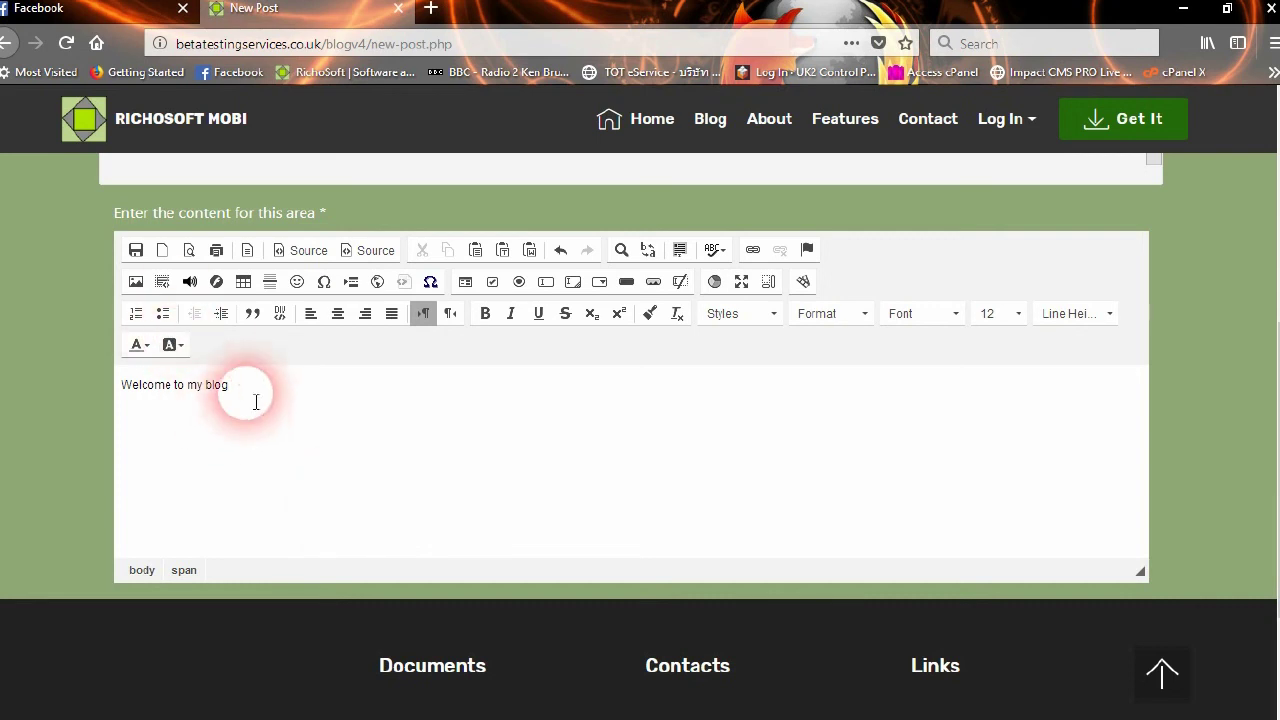
drag(232, 386, 121, 386)
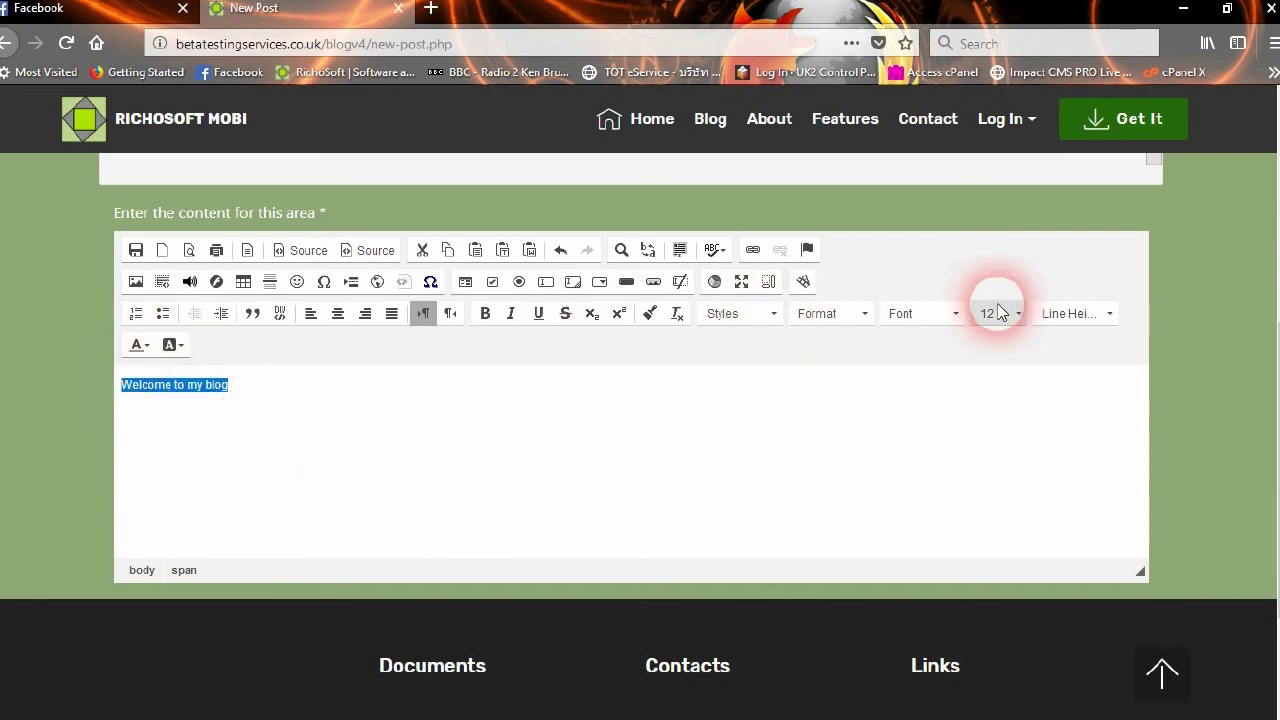
click(940, 318)
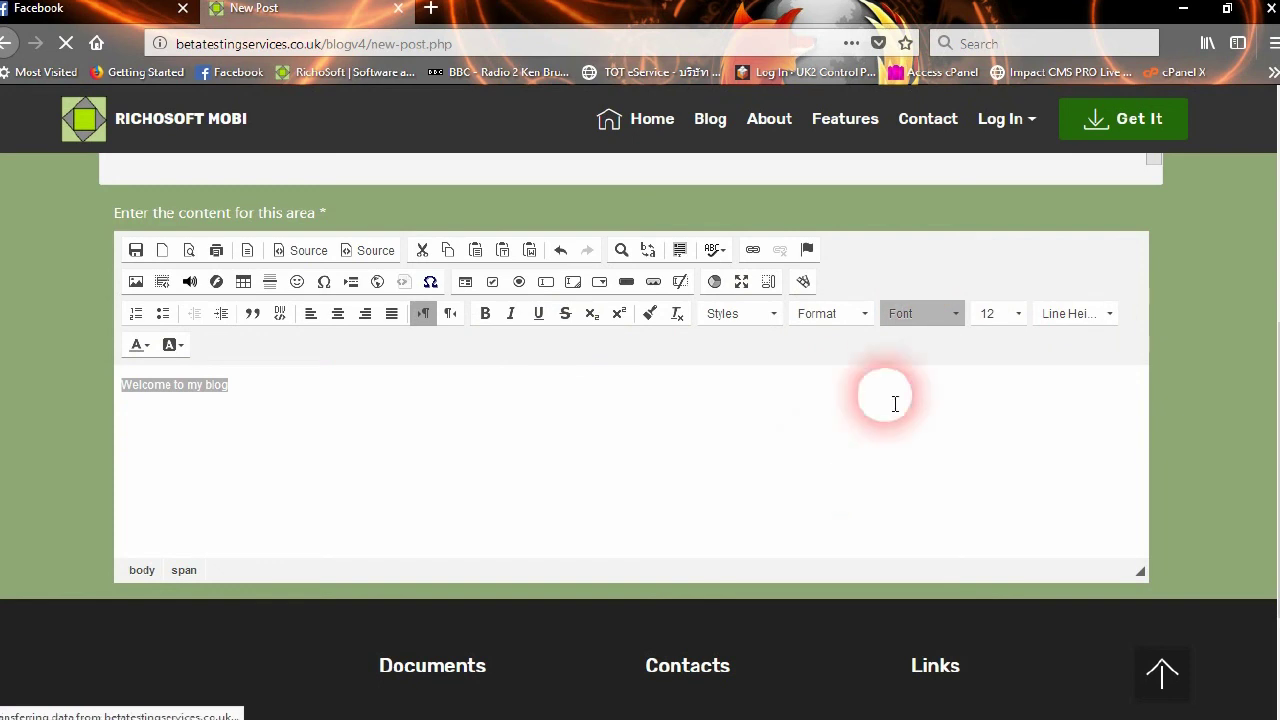
click(937, 318)
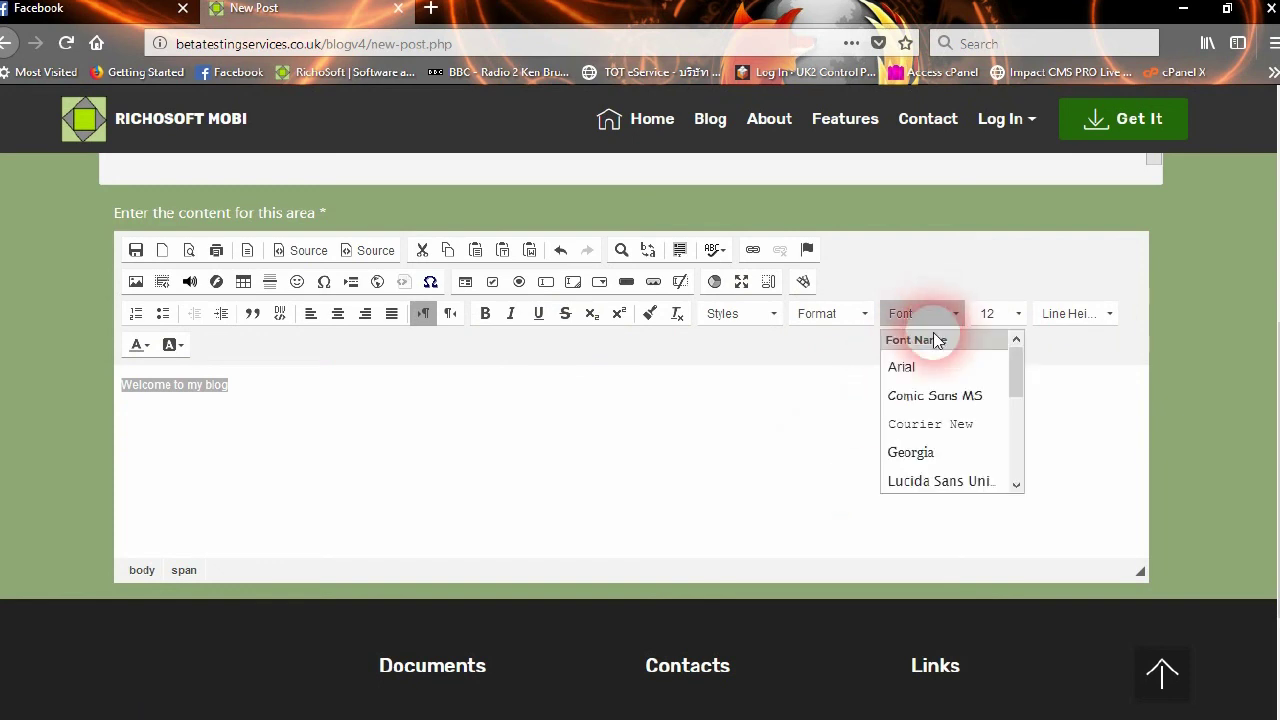
scroll(1006, 375, down, 3)
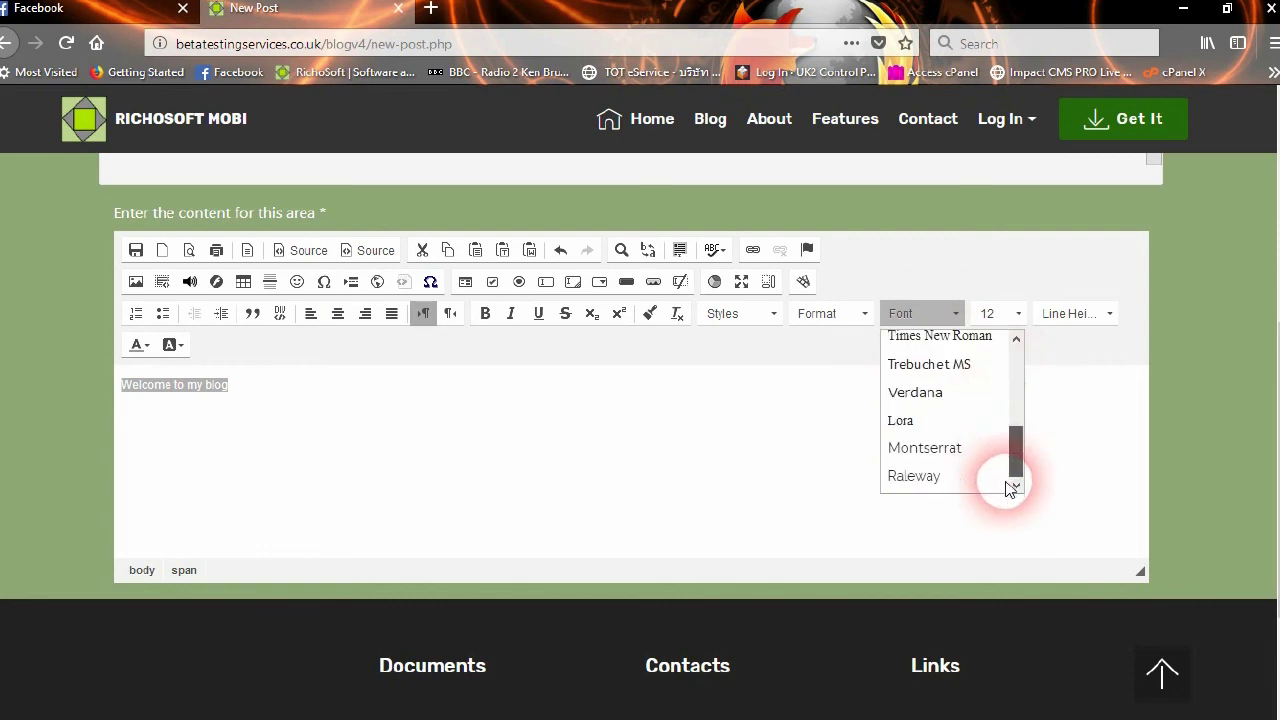
click(927, 480)
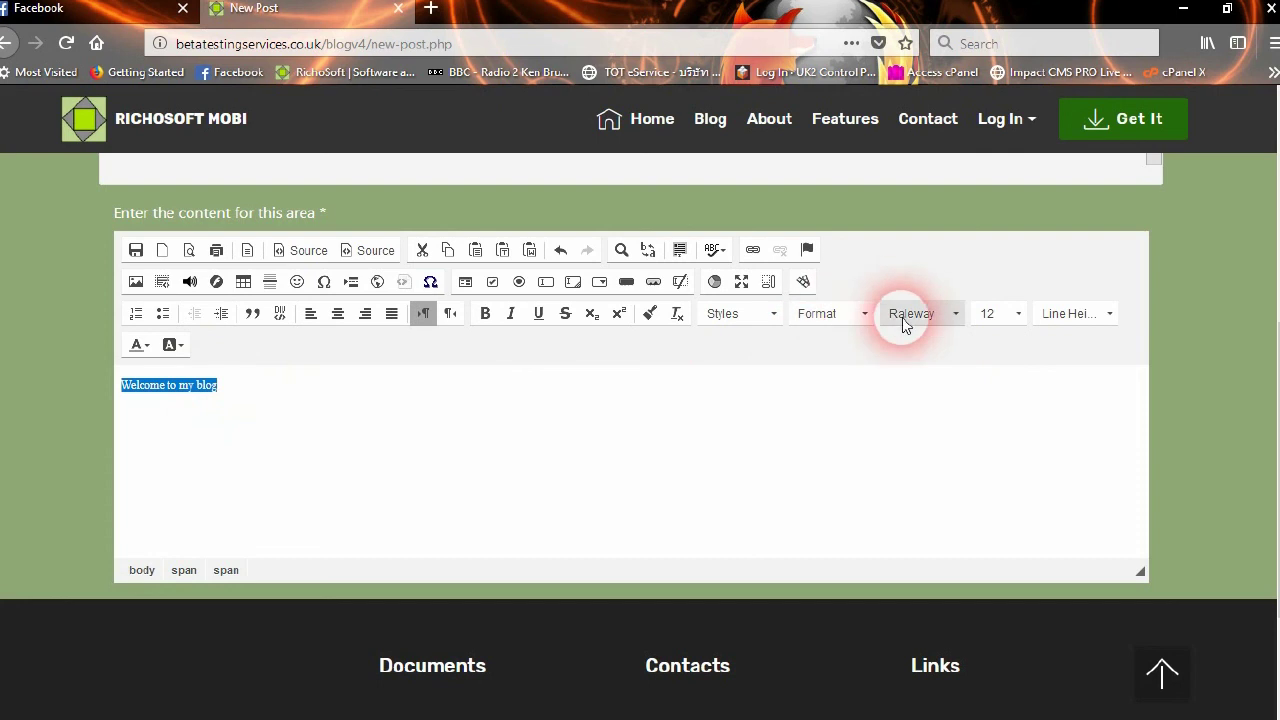
click(995, 314)
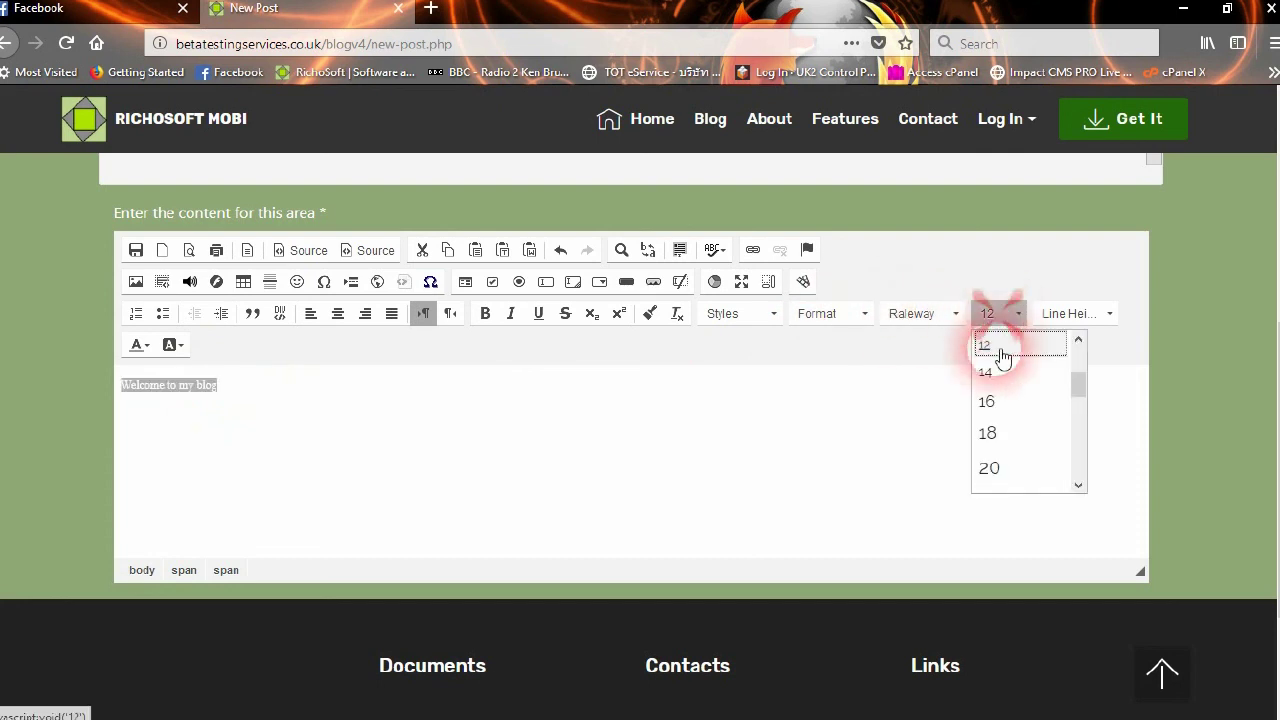
click(993, 402)
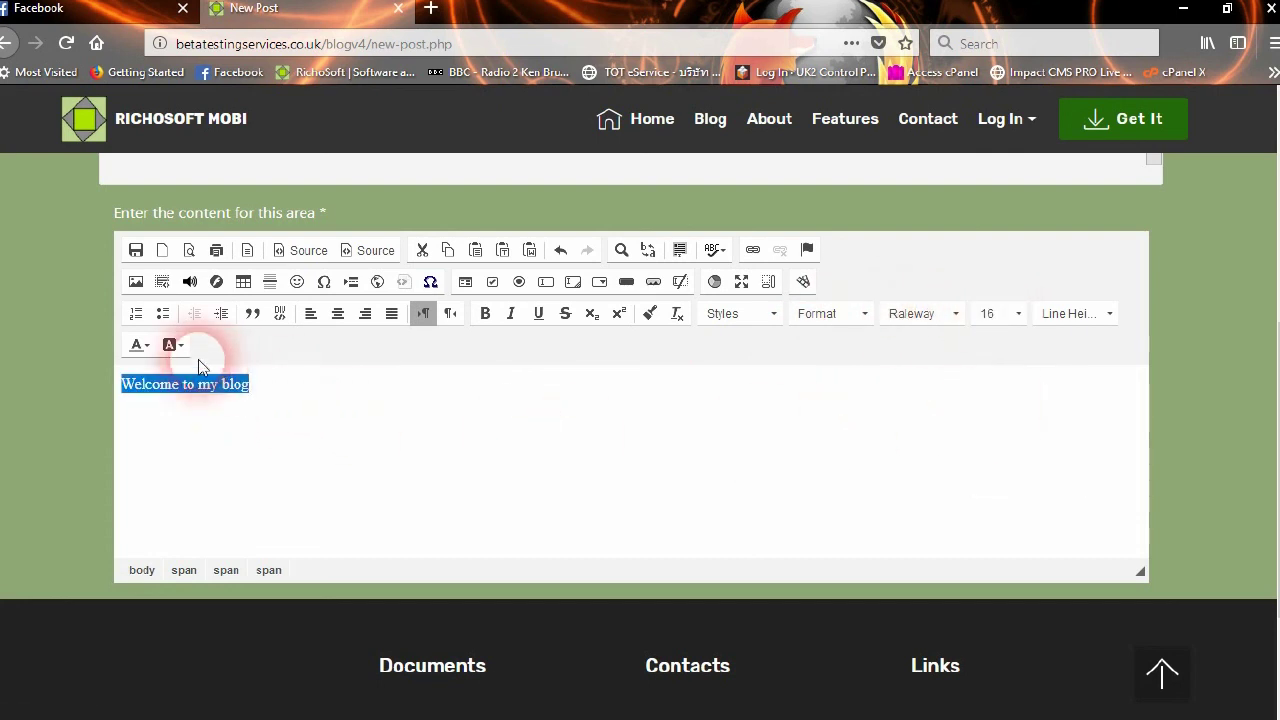
click(304, 252)
click(300, 253)
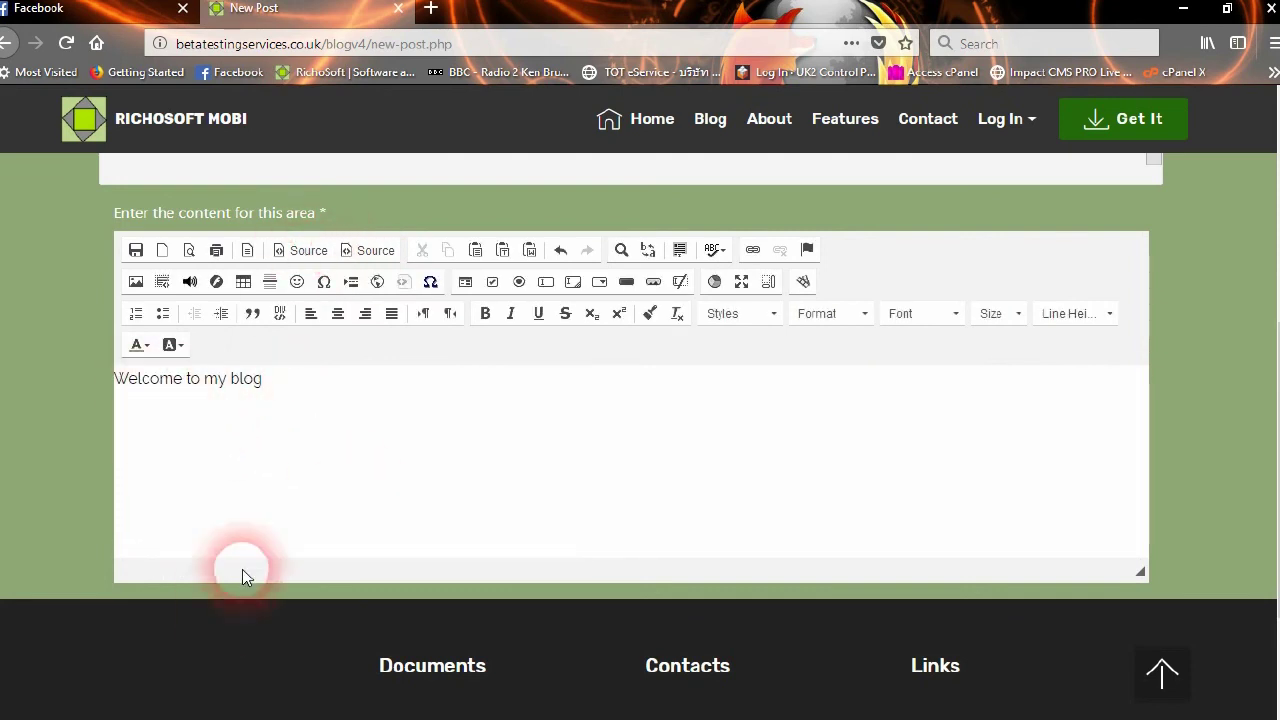
Make the 'Welcome to my blog' line bold and centred
click(292, 412)
drag(263, 380, 114, 380)
click(487, 317)
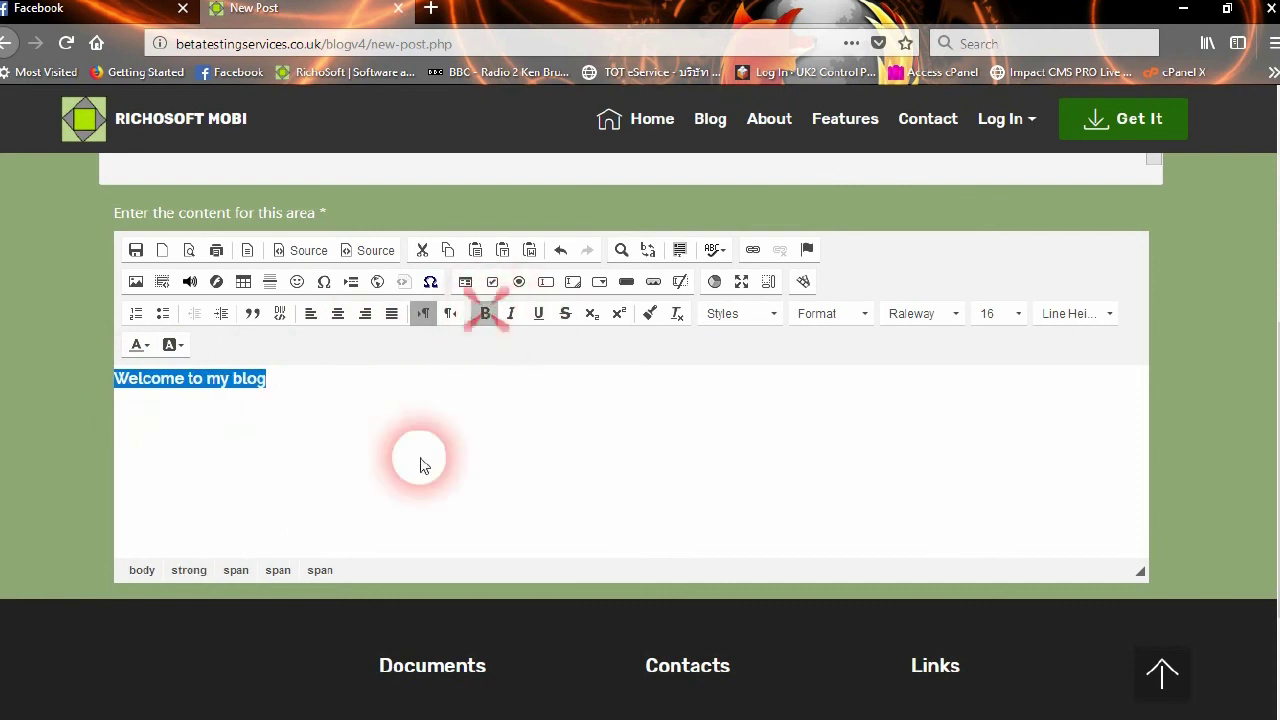
click(340, 316)
click(622, 430)
drag(714, 380, 520, 384)
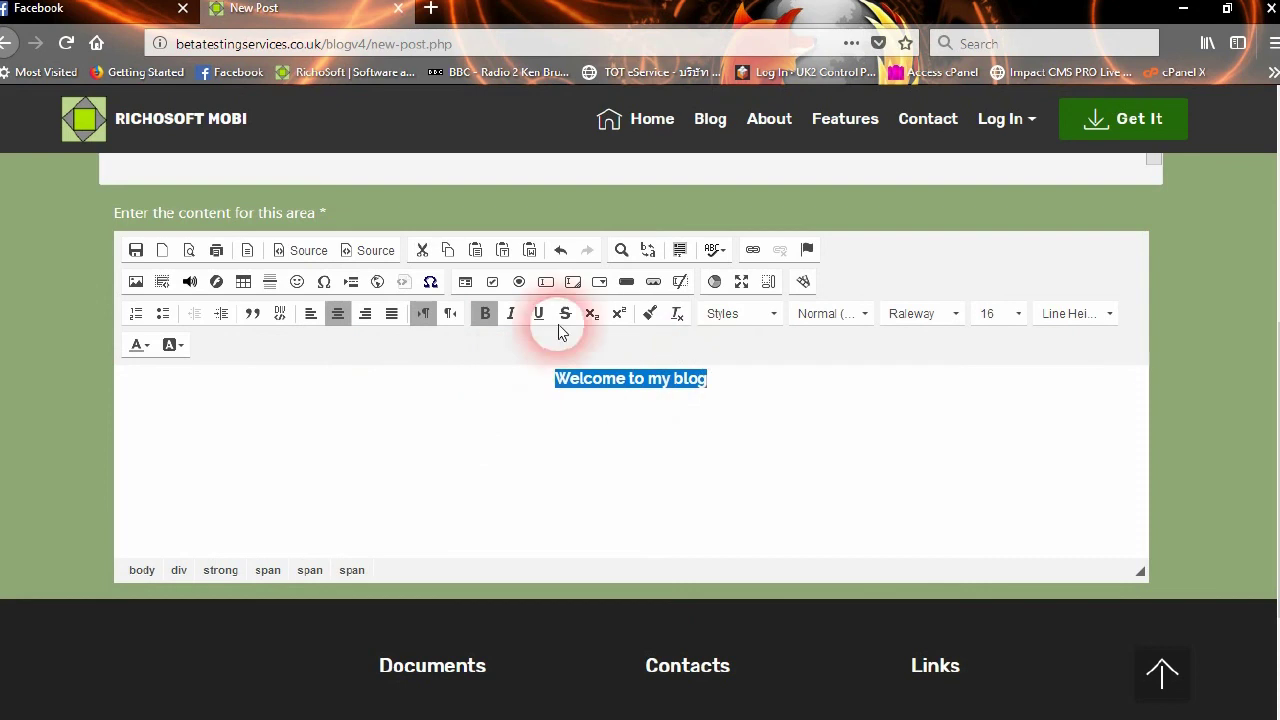
Apply Heading 1 and size 28 to the welcome line, then move below the heading
click(829, 314)
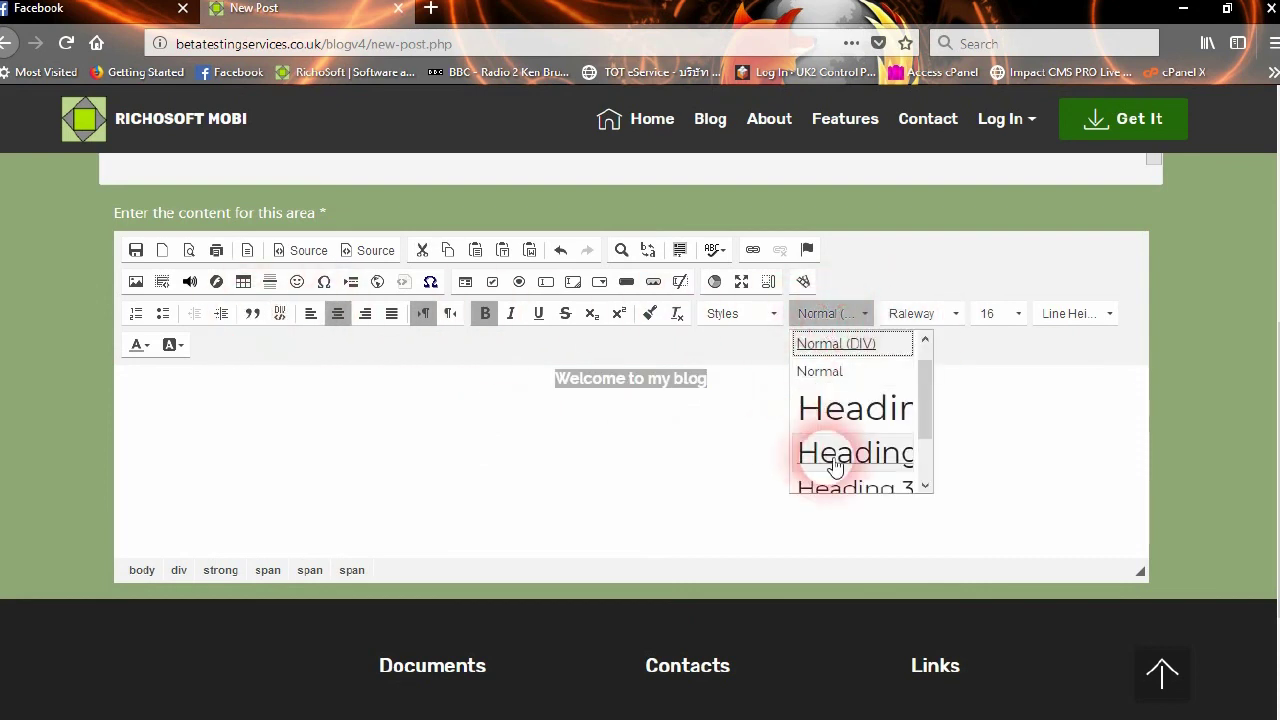
click(878, 415)
click(993, 313)
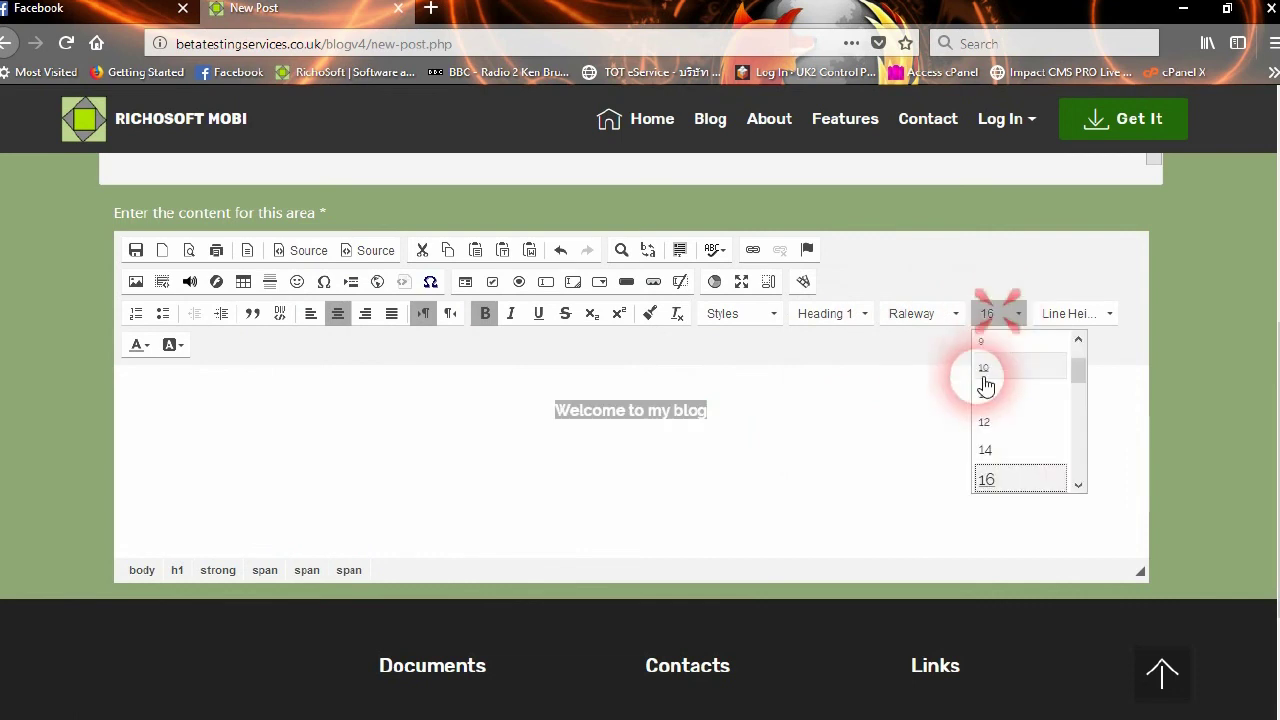
drag(1077, 372, 1083, 425)
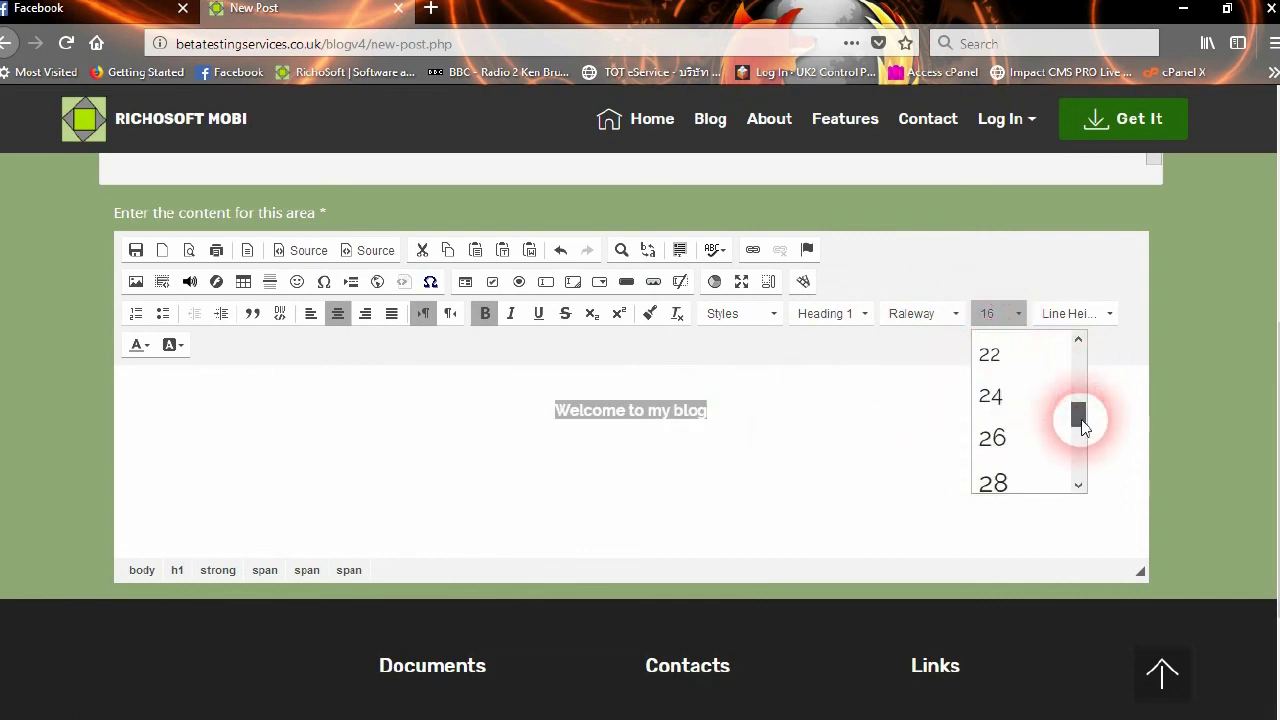
click(1020, 481)
click(775, 500)
click(615, 490)
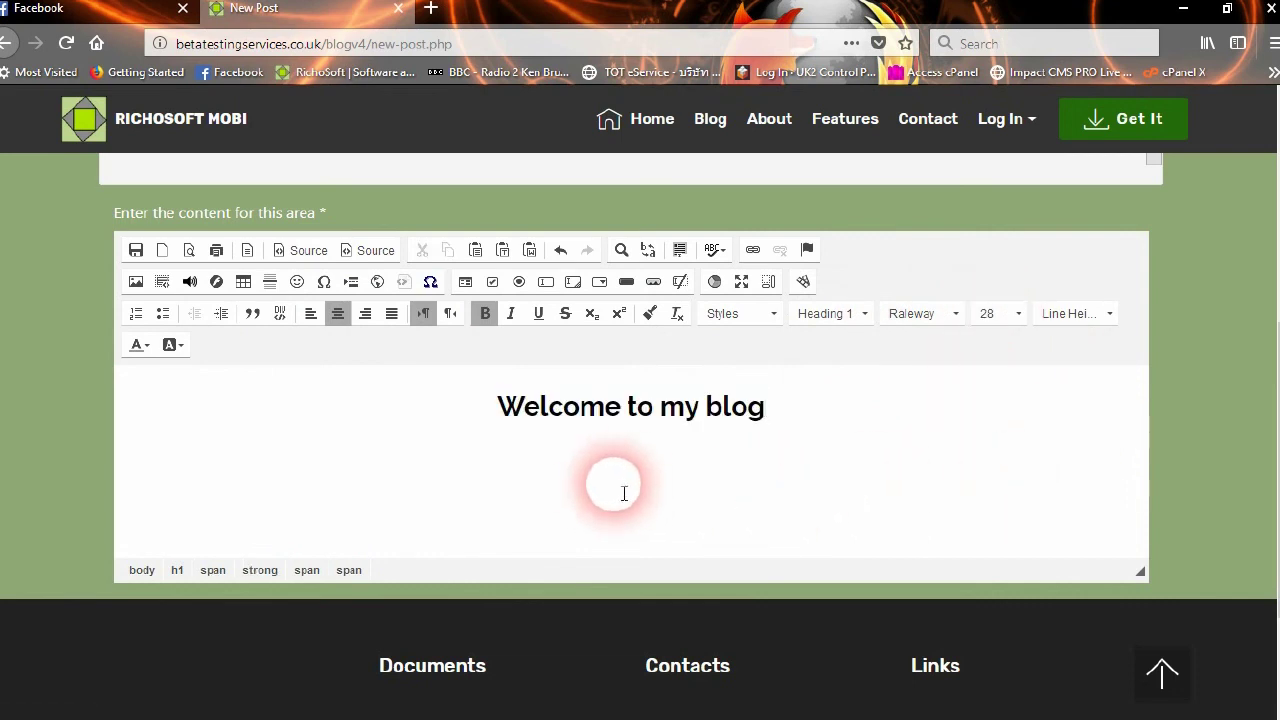
click(820, 420)
click(838, 452)
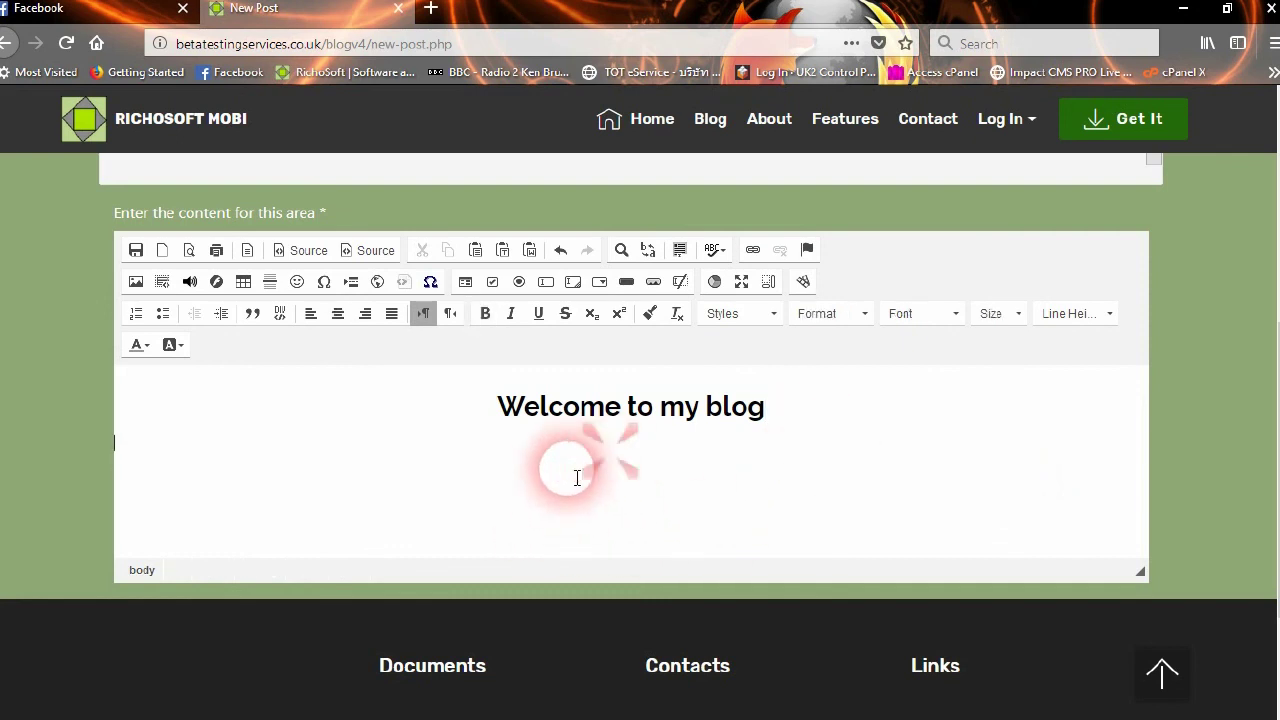
click(468, 482)
click(311, 463)
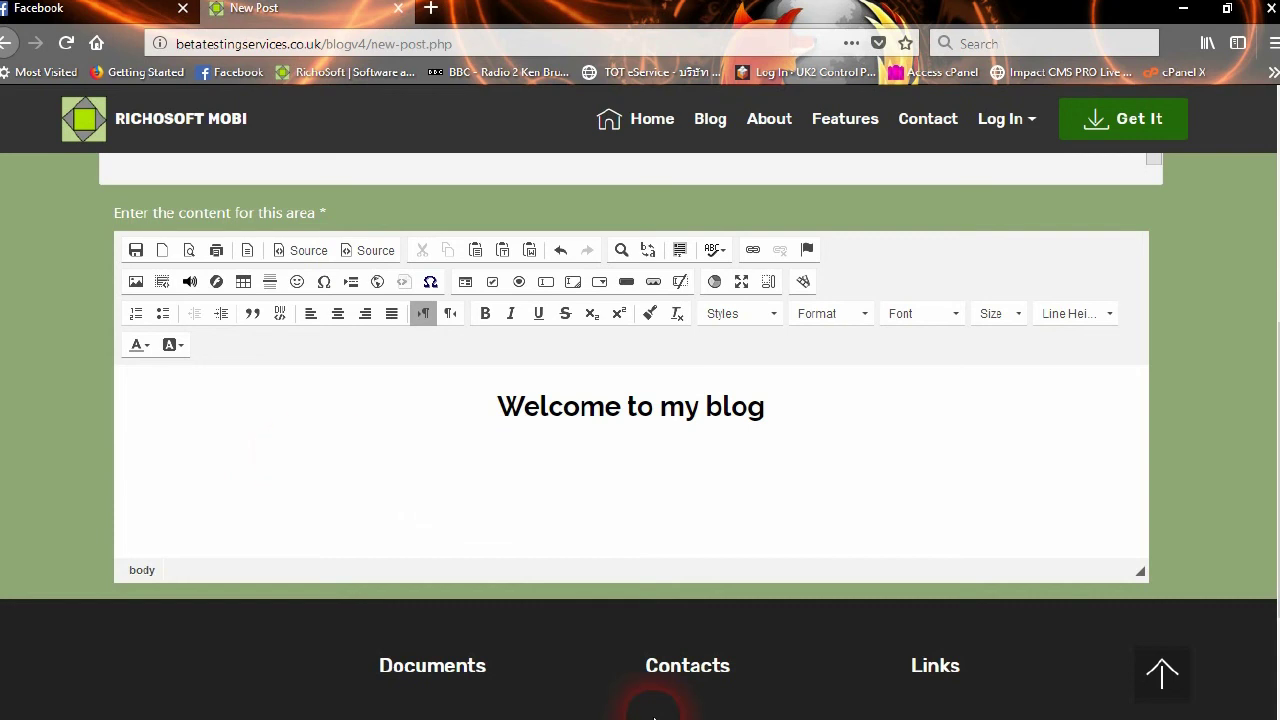
Add the line 'This is a test post' beneath the heading and select it
key(ctrl+t)
text(his)
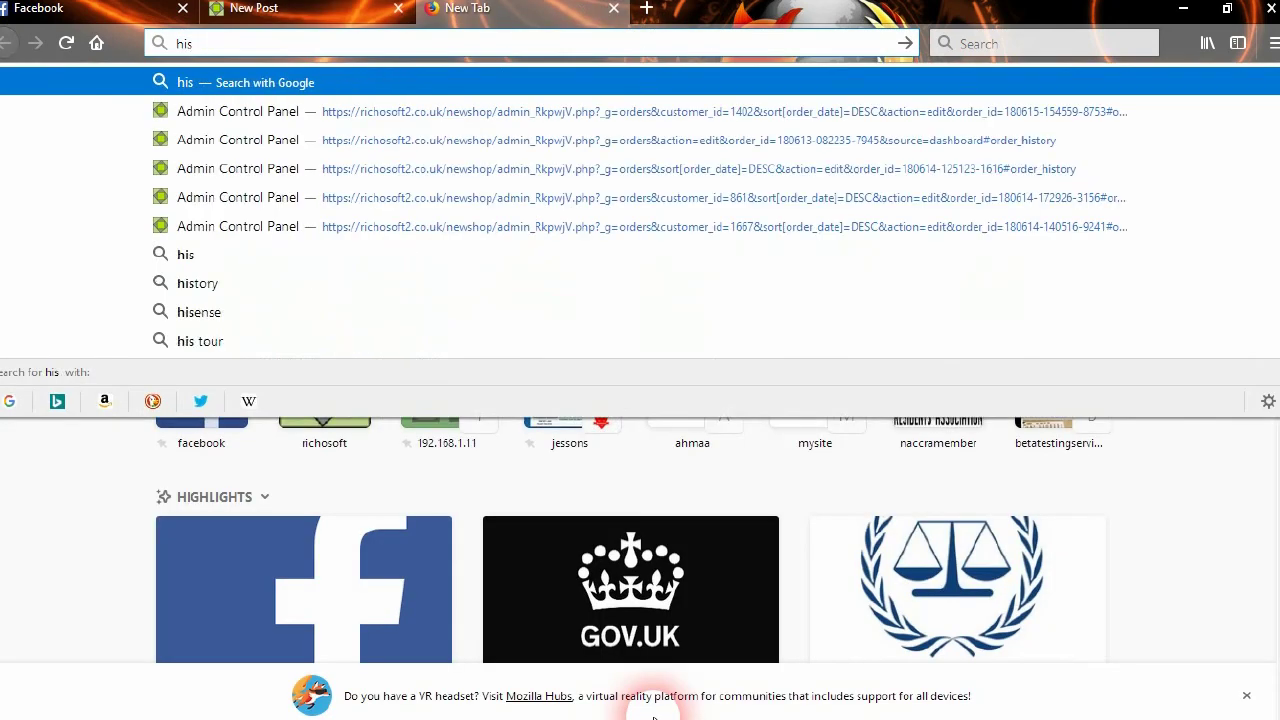
click(285, 8)
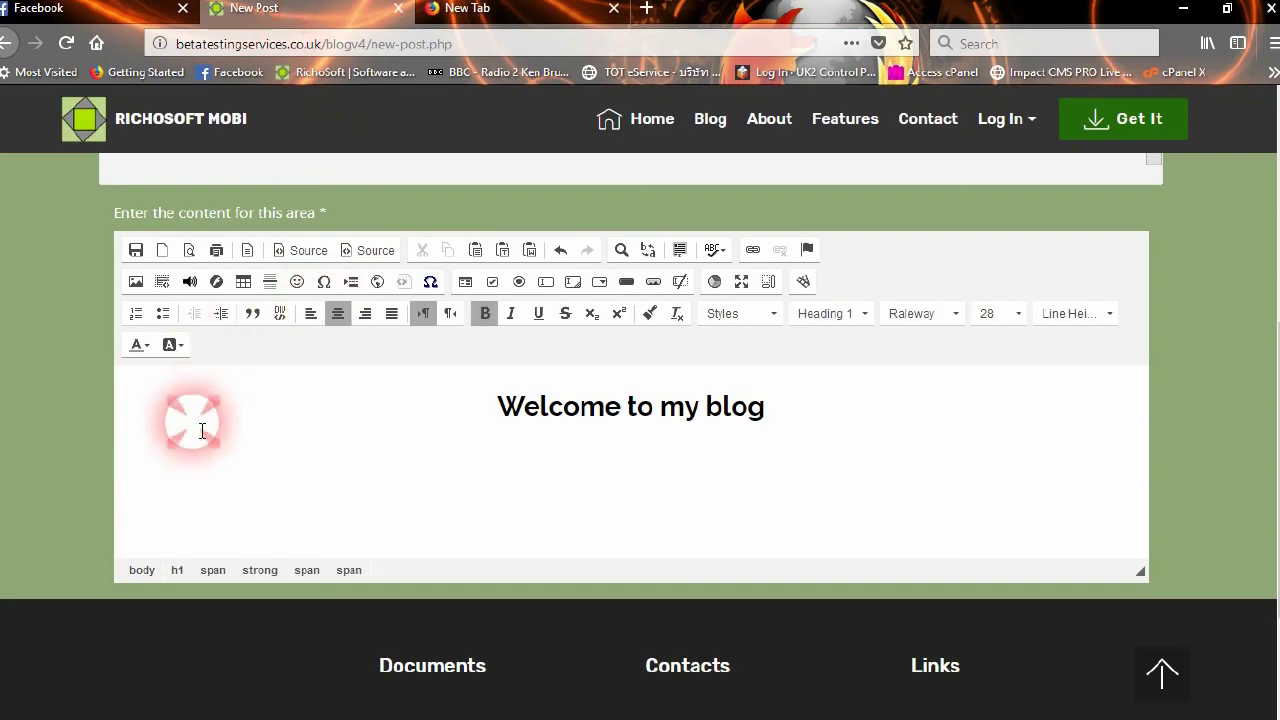
click(176, 472)
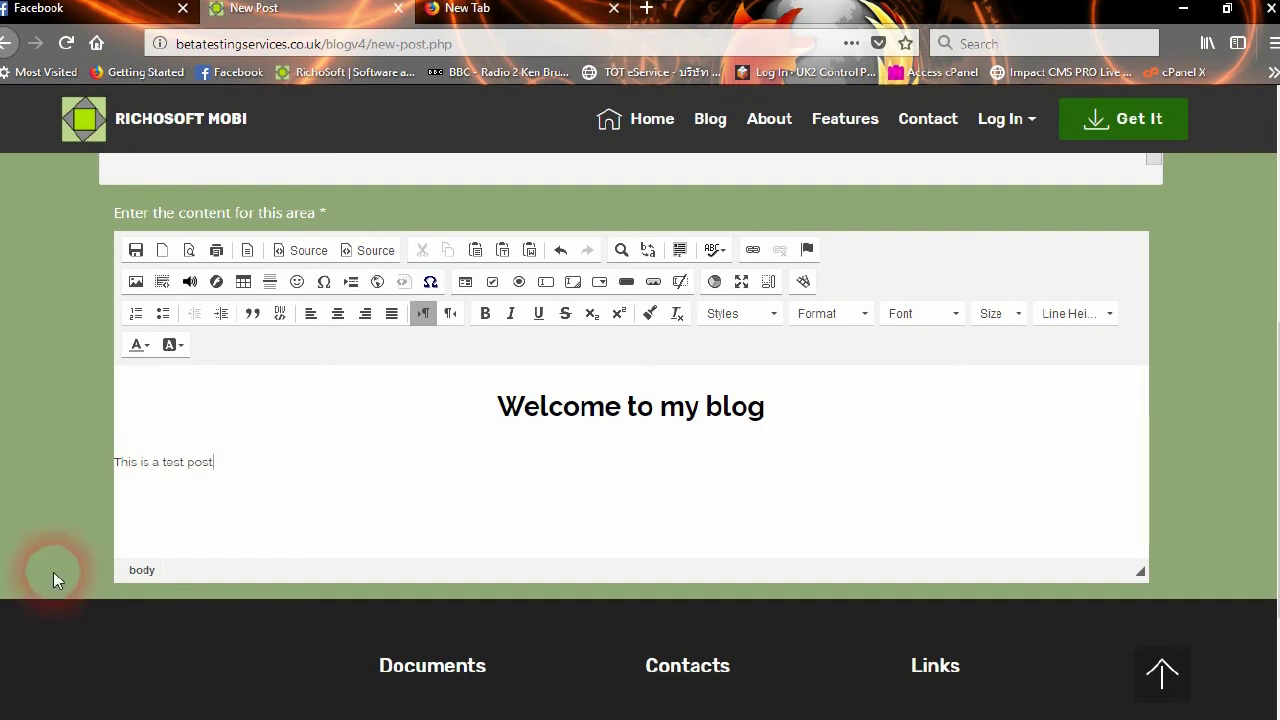
drag(210, 462, 95, 468)
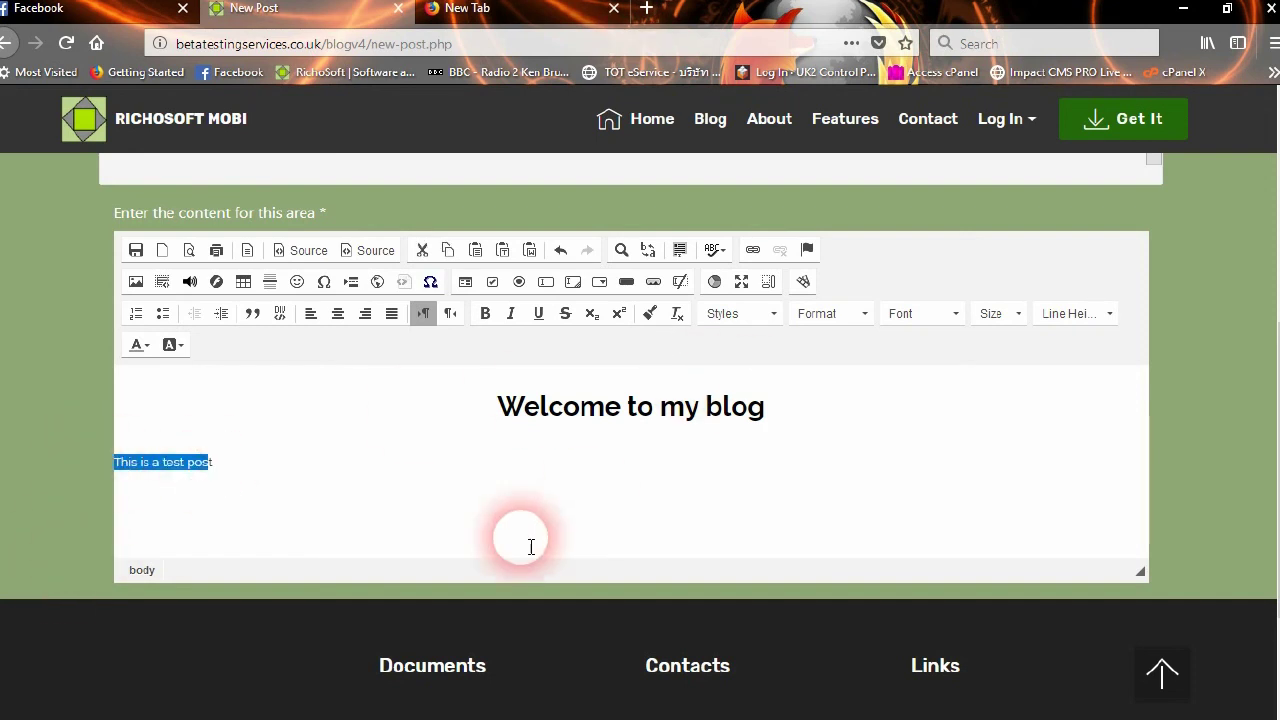
Make the 'This is a test post' line centred Raleway at size 18, then begin inserting an image
click(901, 313)
click(937, 477)
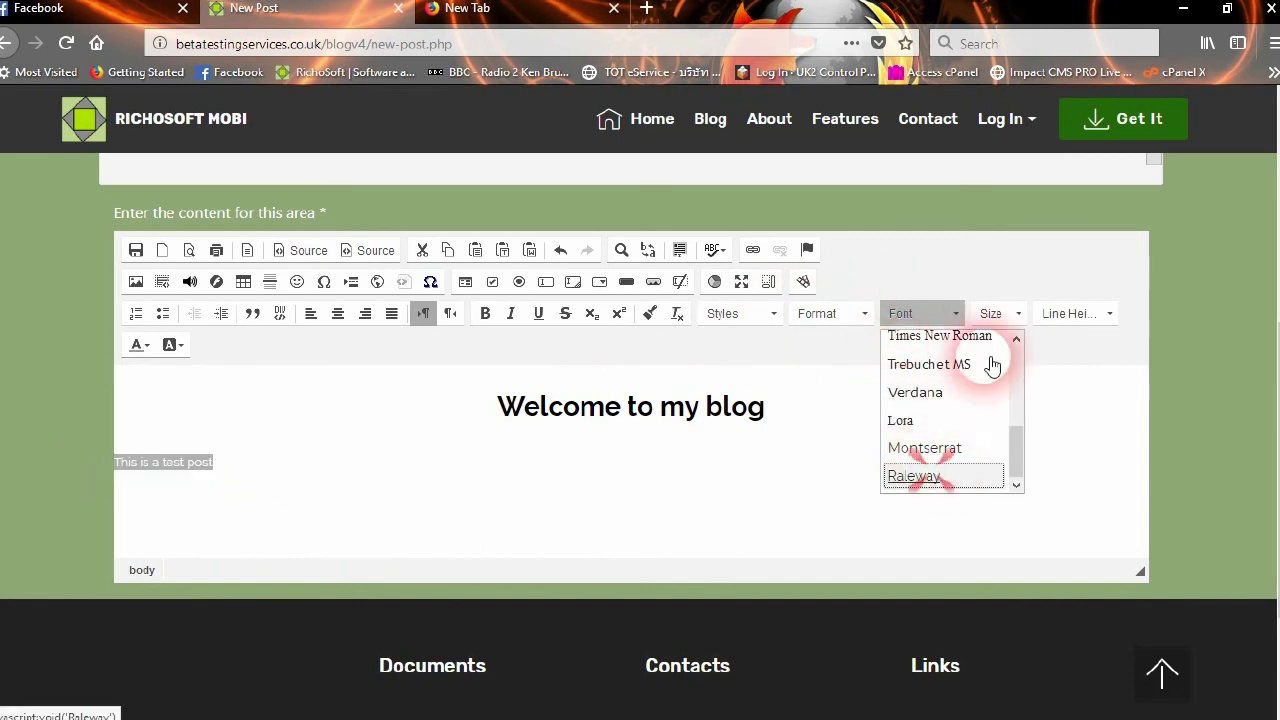
click(991, 313)
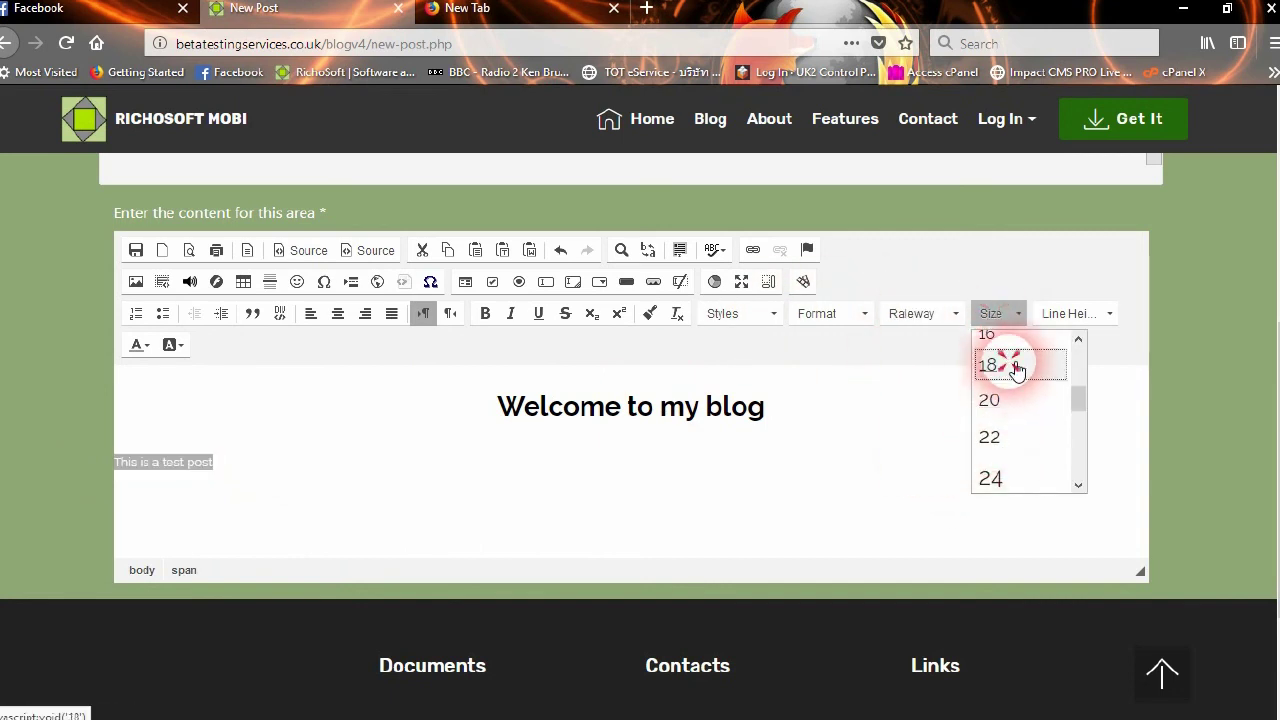
click(1003, 365)
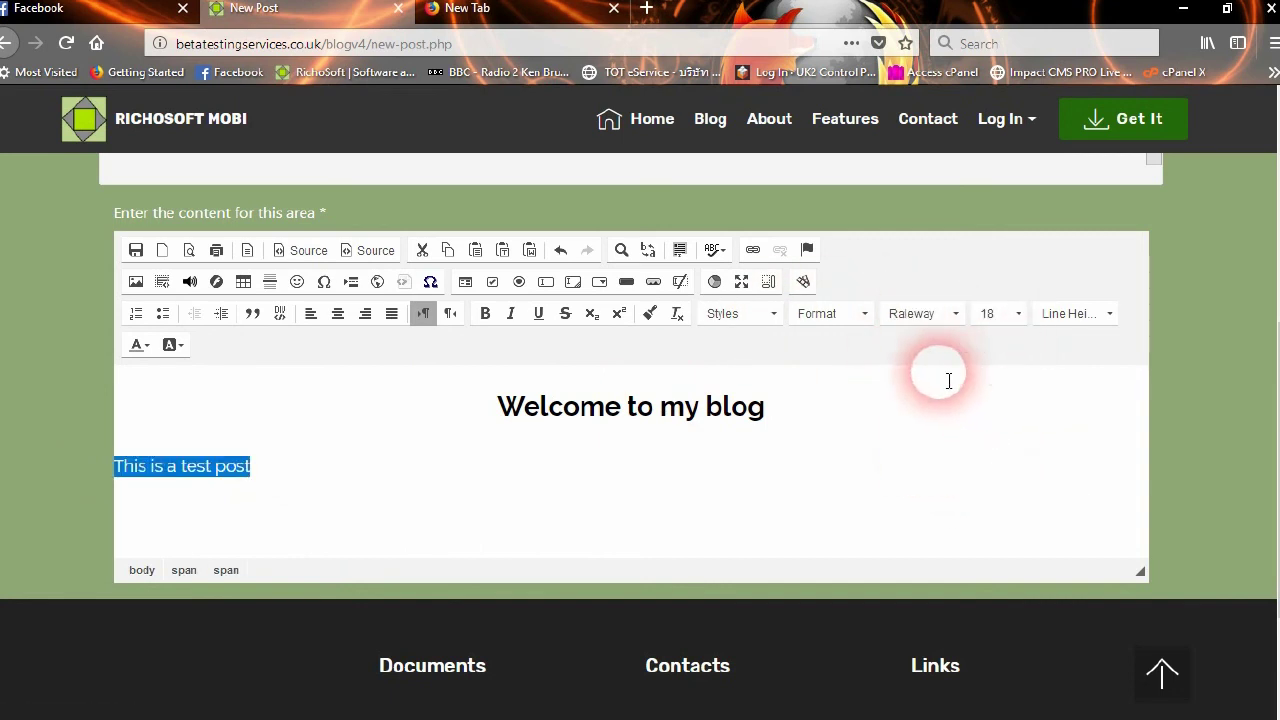
click(340, 316)
click(686, 552)
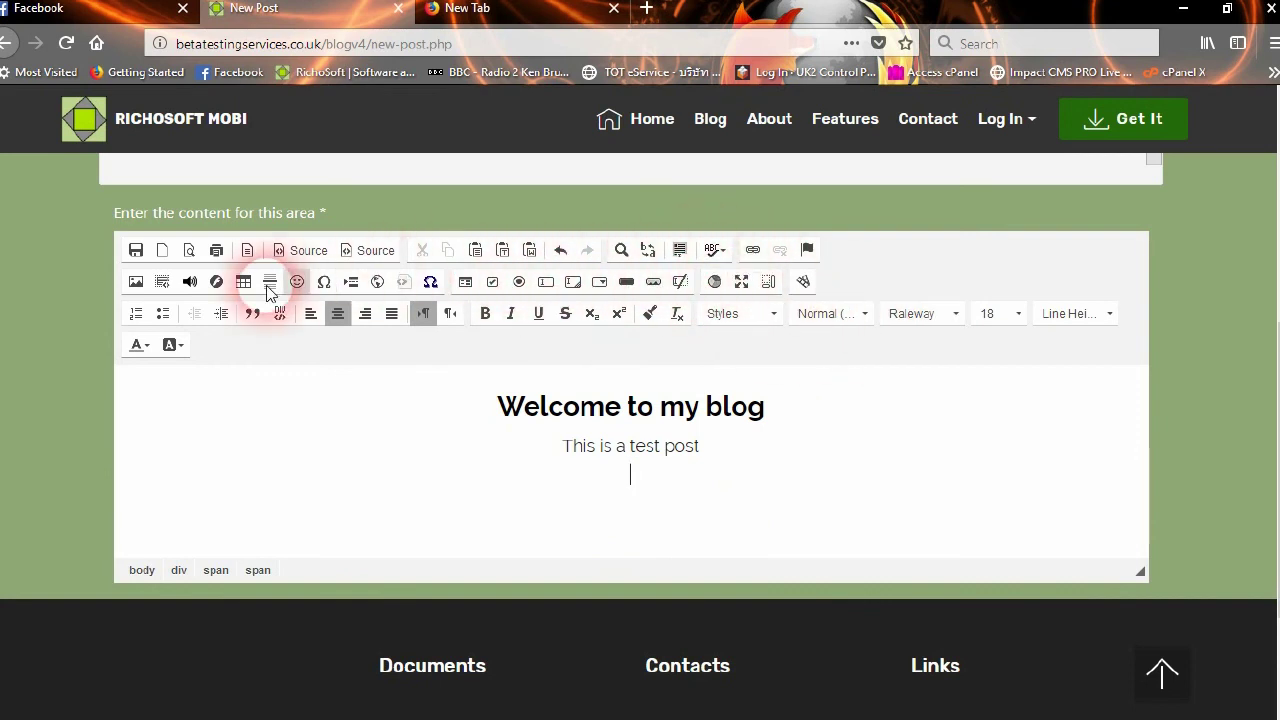
click(138, 282)
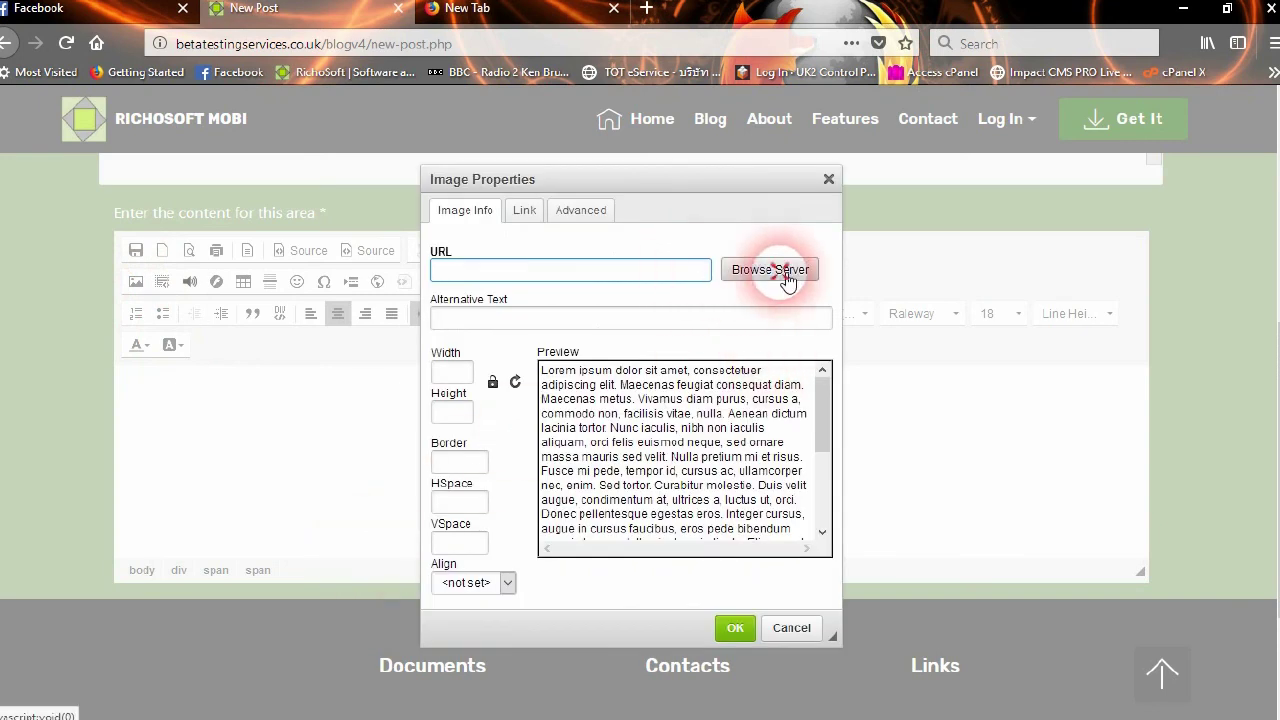
Browse the server's English image library and use the 8ec25f3 screenshot (640×319)
click(788, 277)
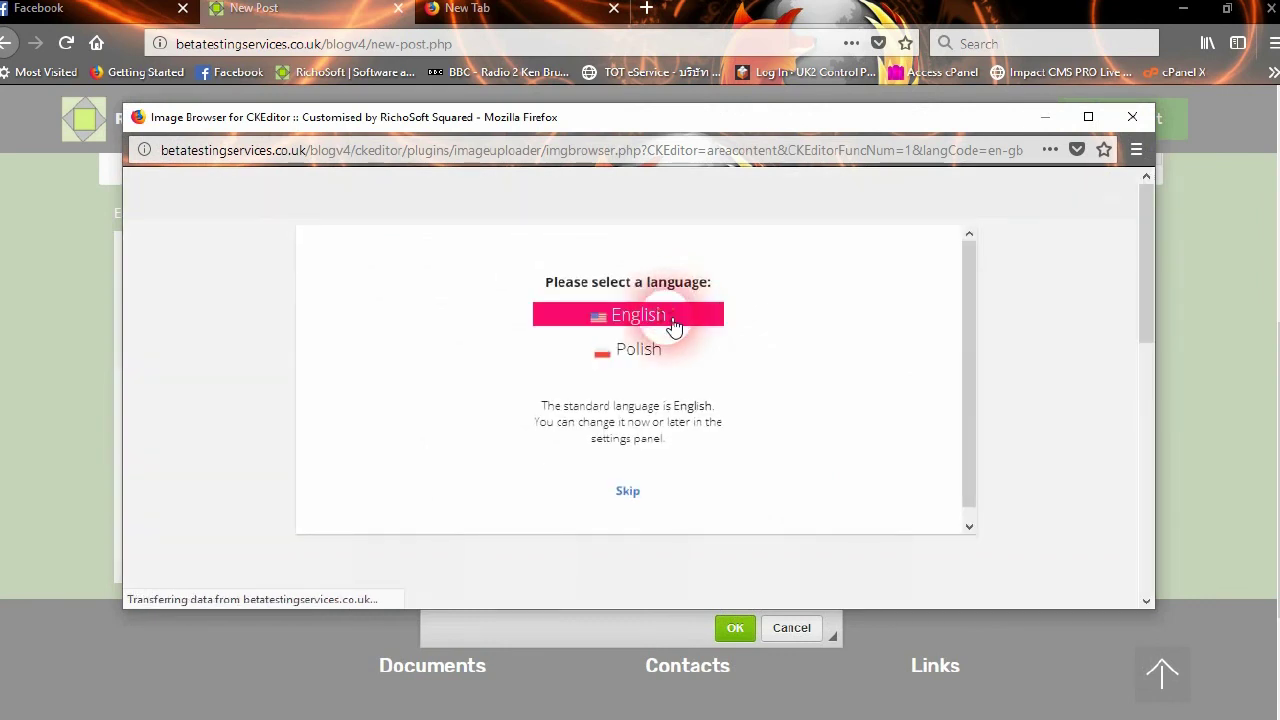
click(673, 321)
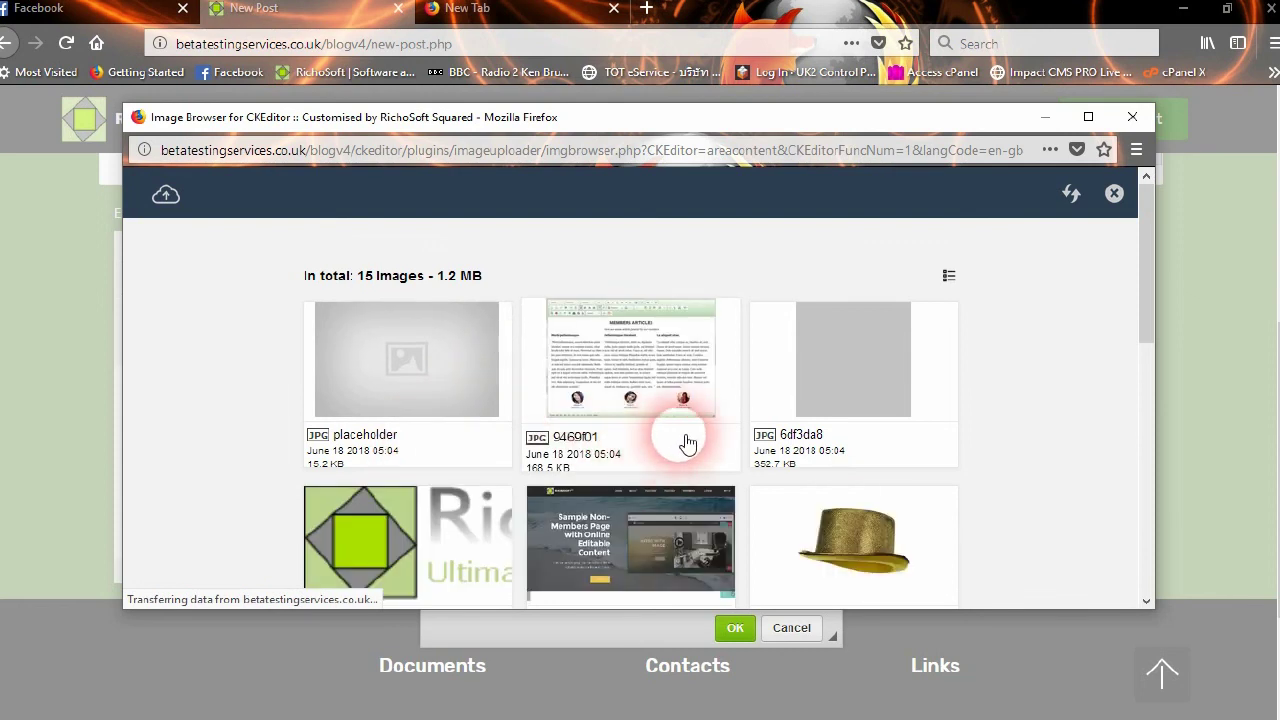
scroll(692, 440, down, 5)
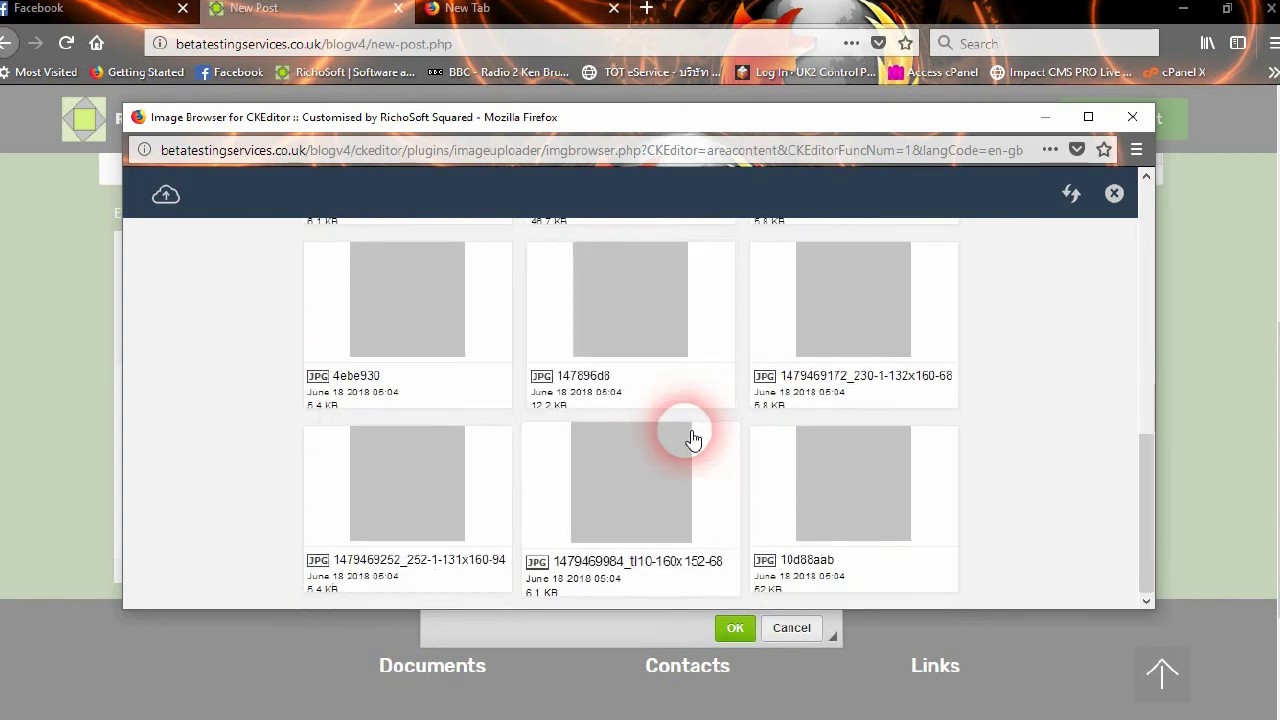
scroll(693, 440, up, 4)
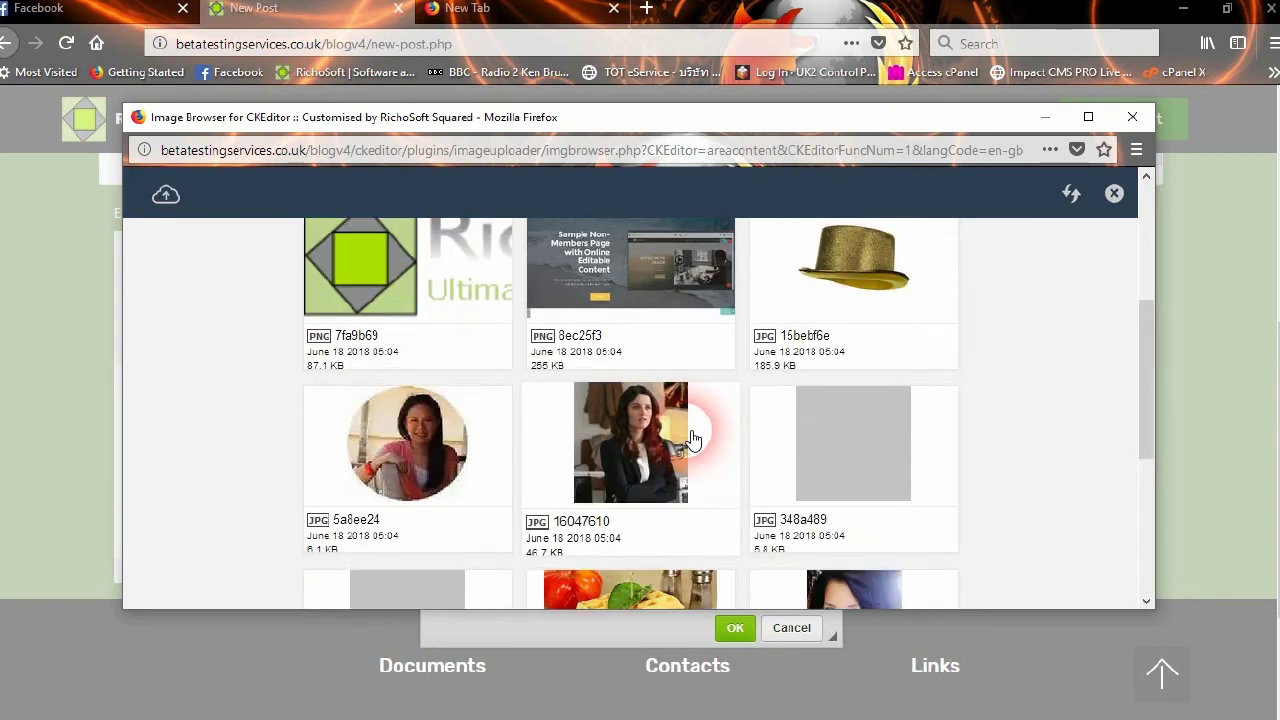
scroll(693, 440, up, 2)
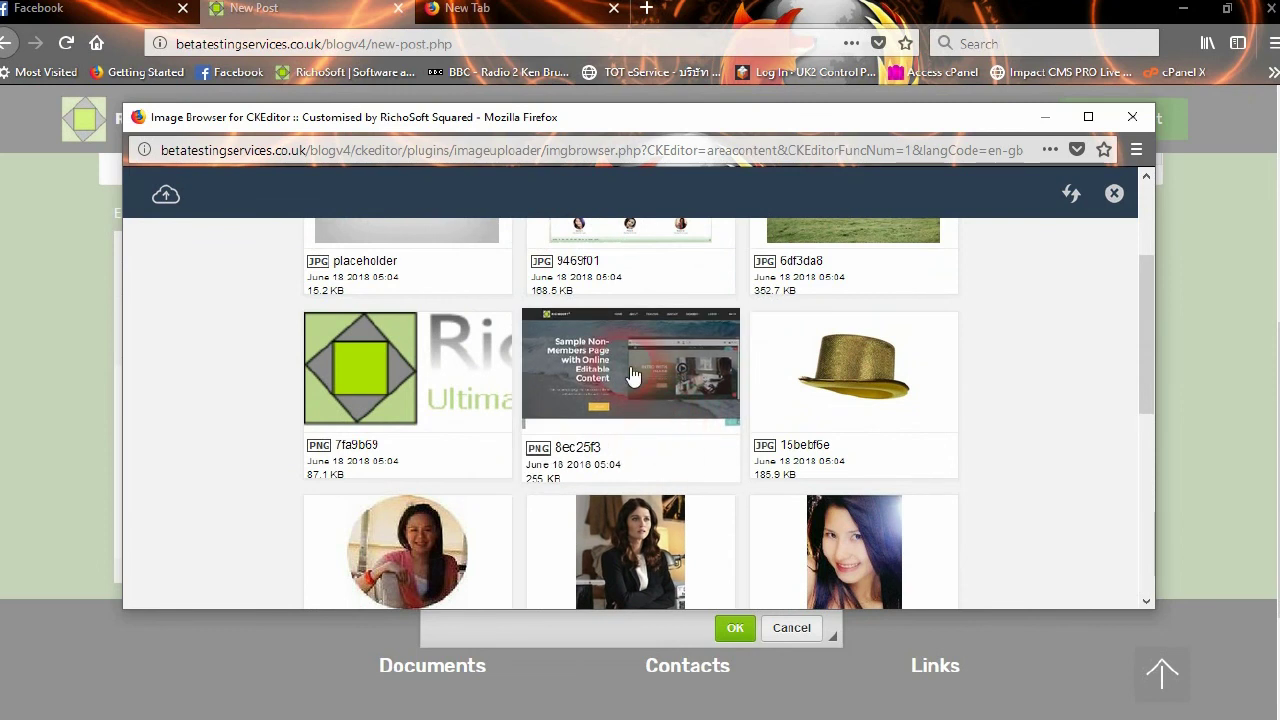
scroll(894, 443, down, 6)
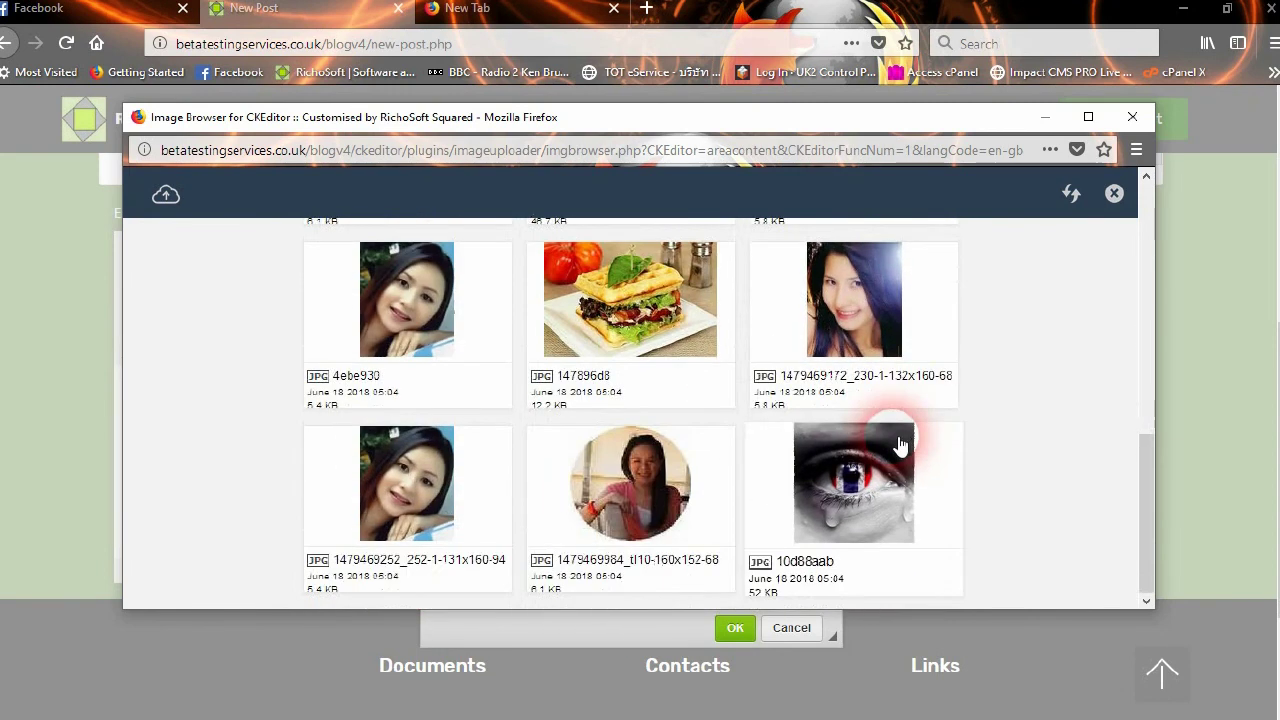
scroll(640, 448, up, 8)
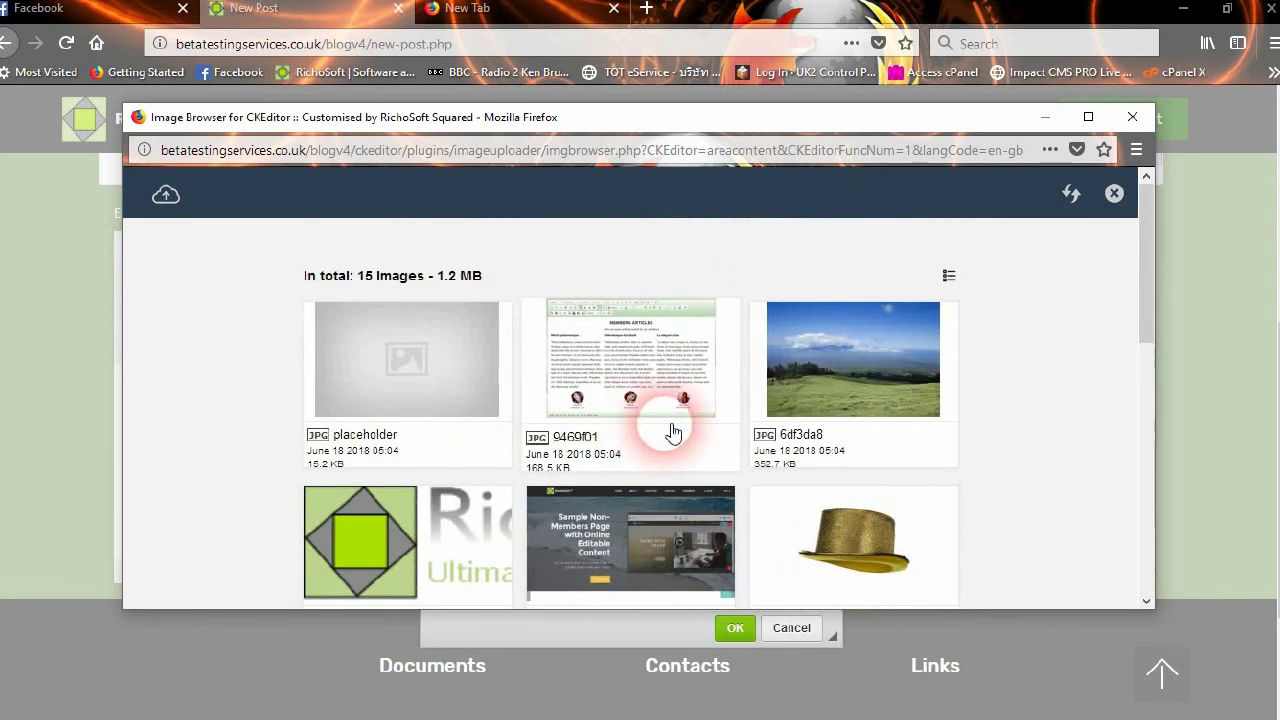
scroll(676, 428, down, 2)
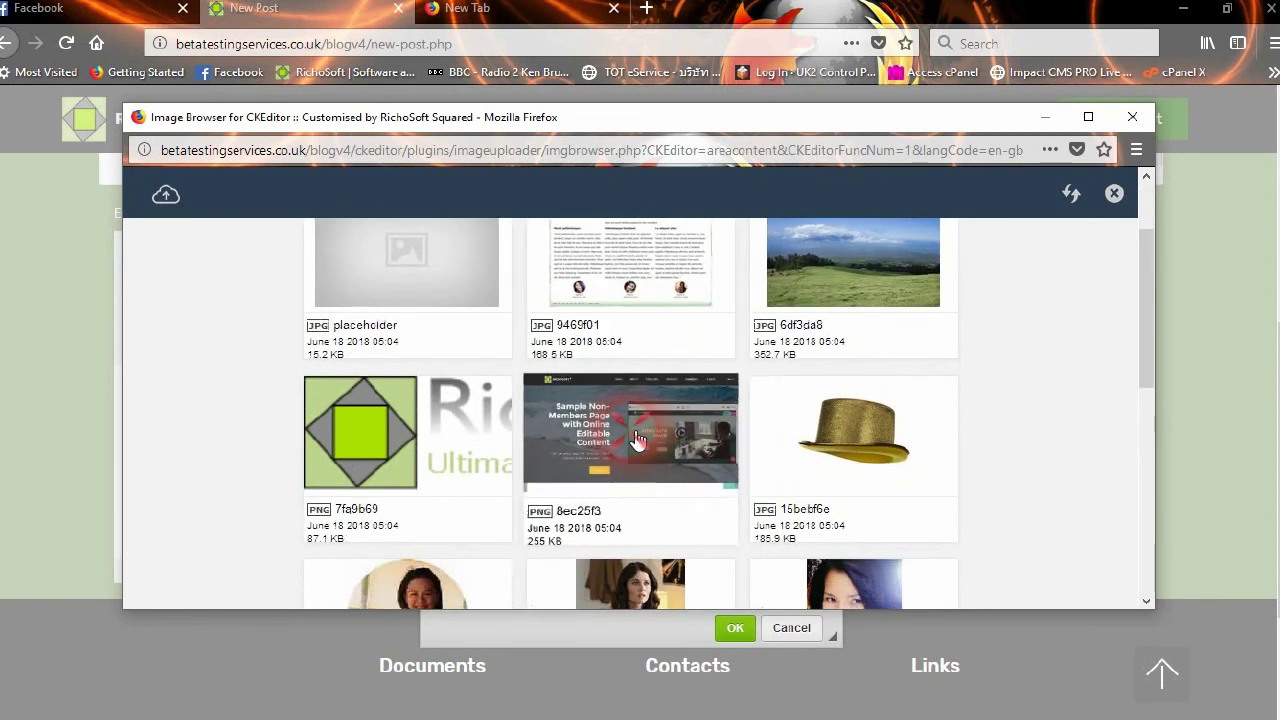
click(638, 440)
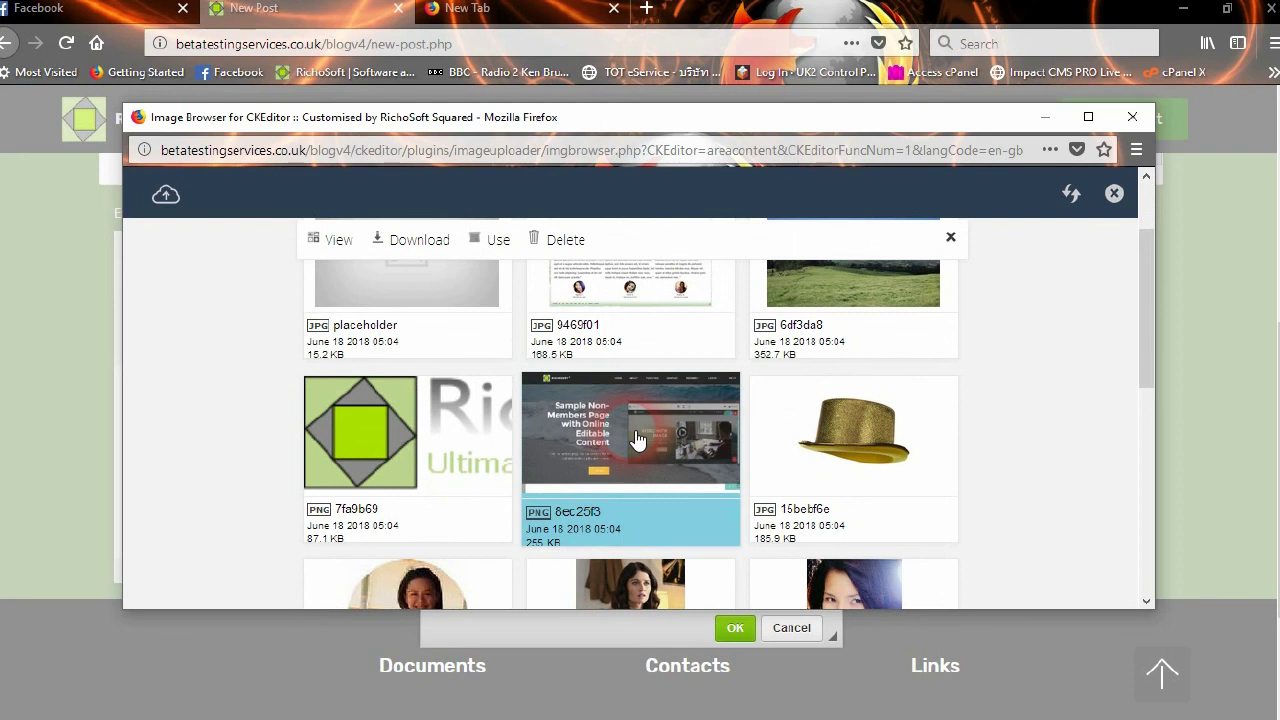
click(484, 242)
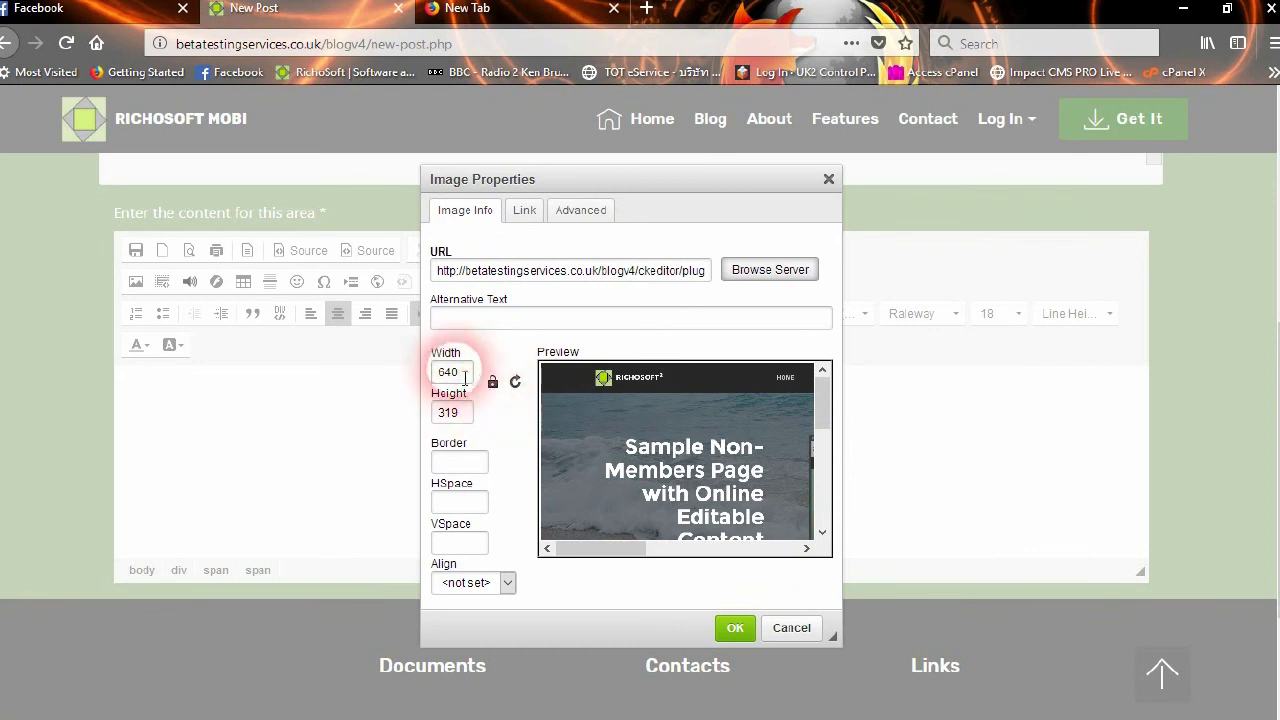
Set the image width to 350 and border to 2, leaving alignment unset
double_click(468, 378)
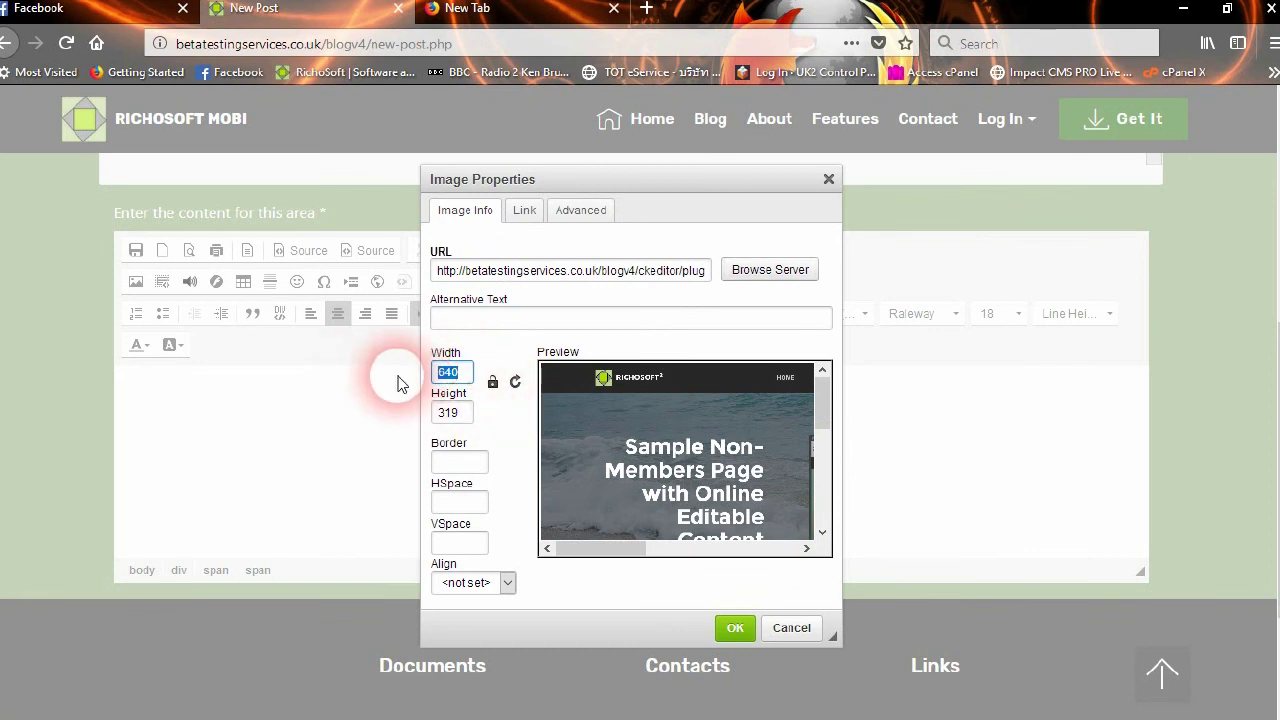
text(350)
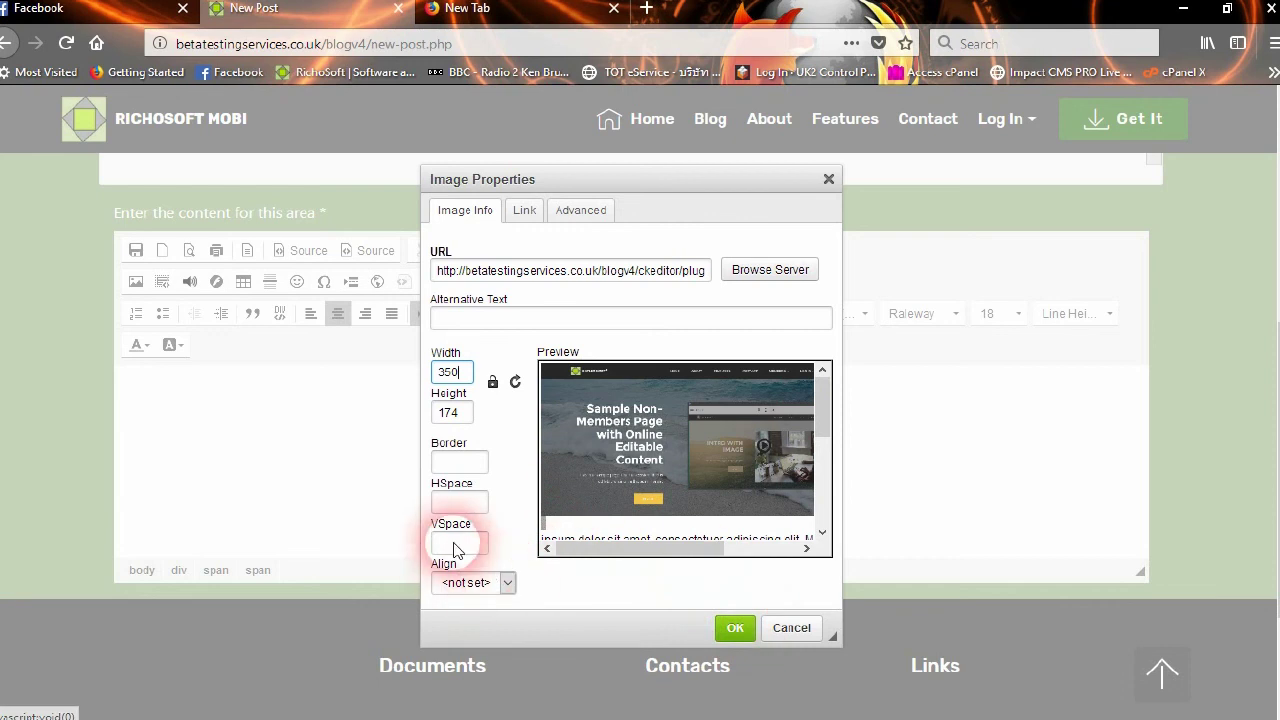
click(476, 584)
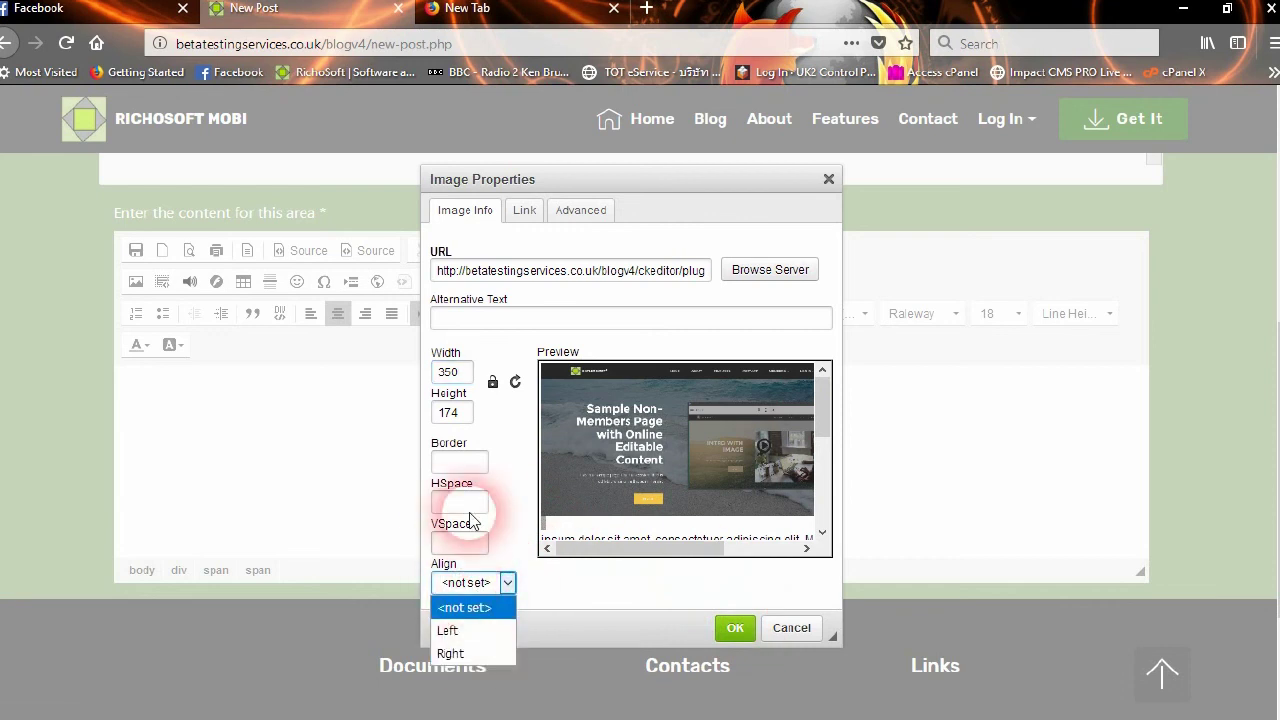
click(473, 457)
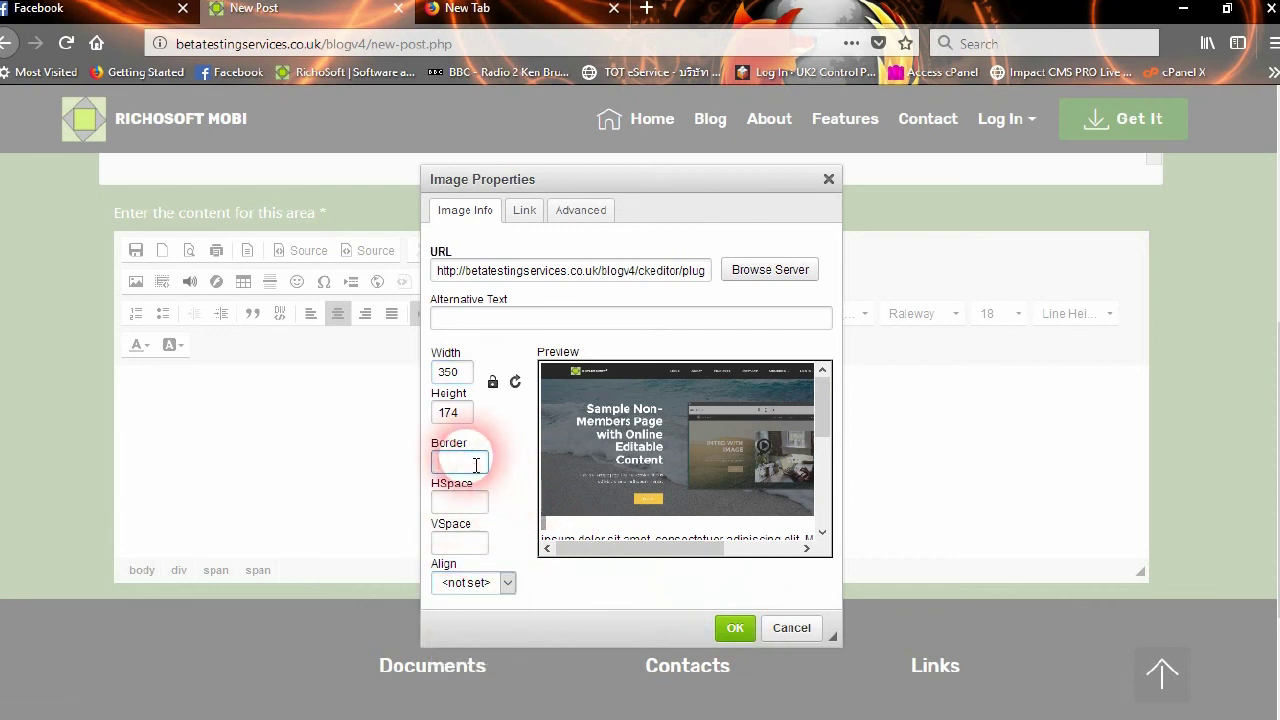
text(2)
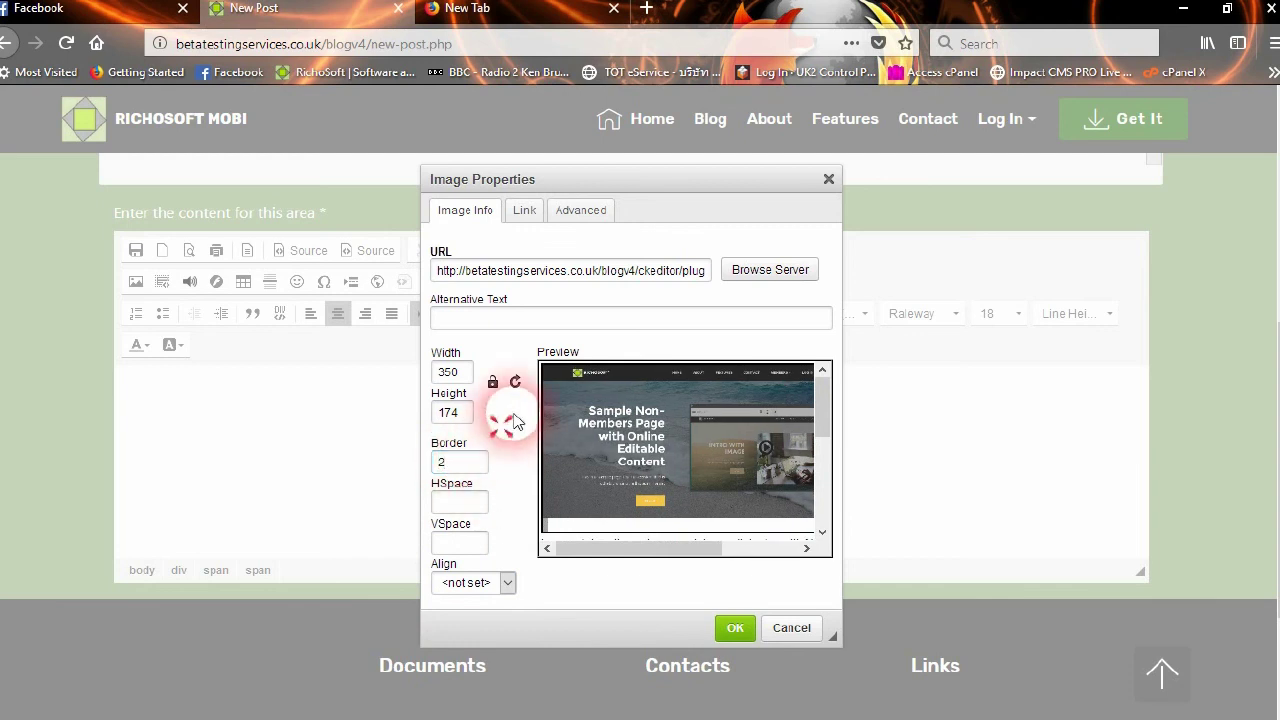
Review the Link and Advanced tabs, insert the image, and select it in the post
click(530, 212)
click(474, 216)
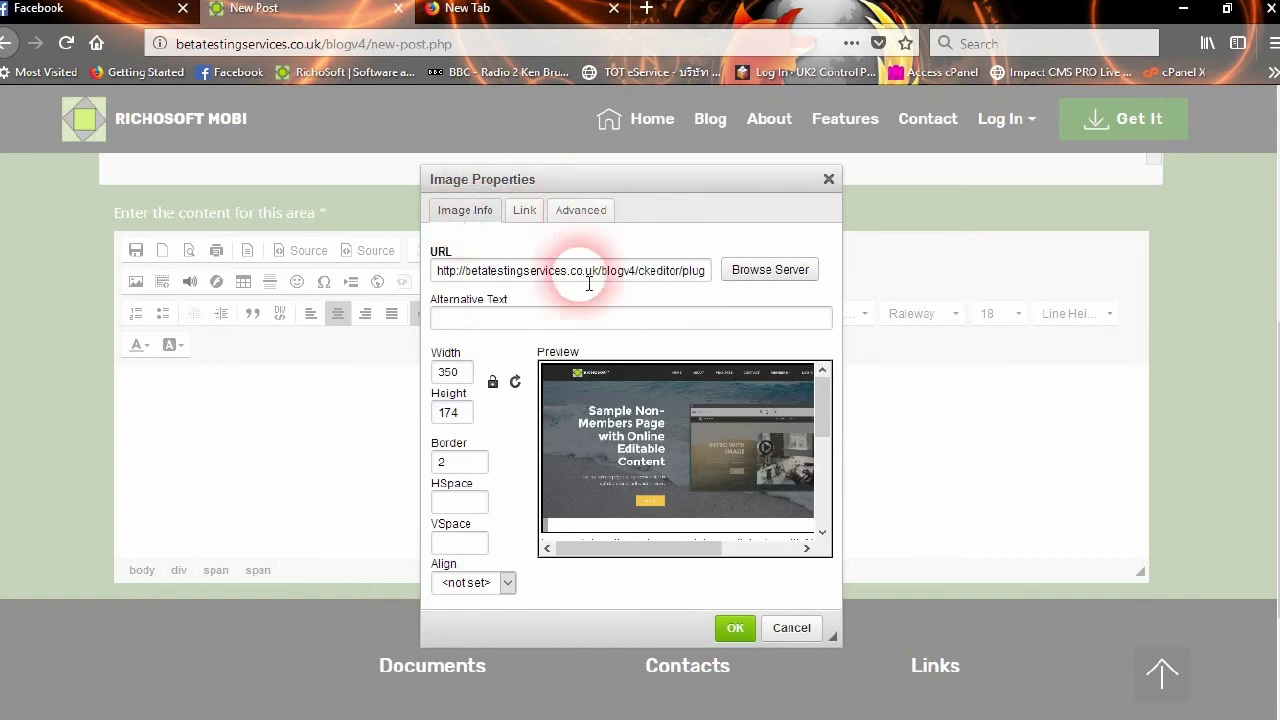
click(594, 210)
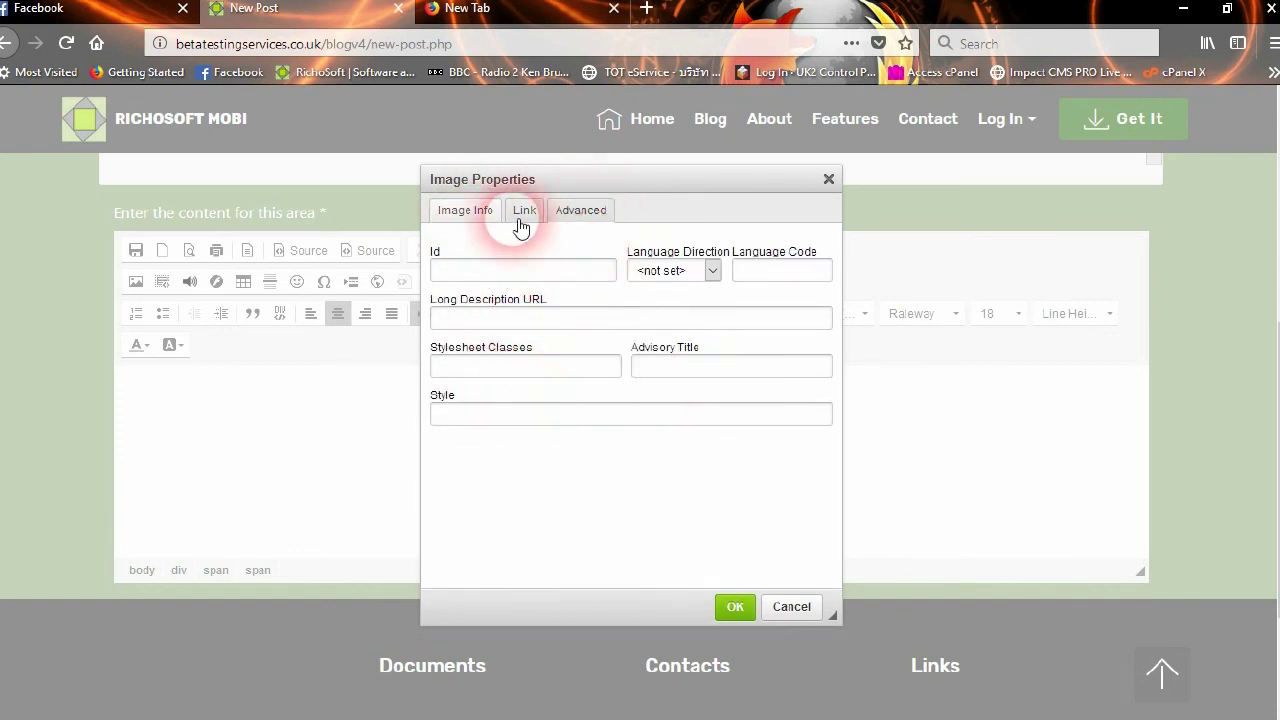
click(472, 210)
click(732, 624)
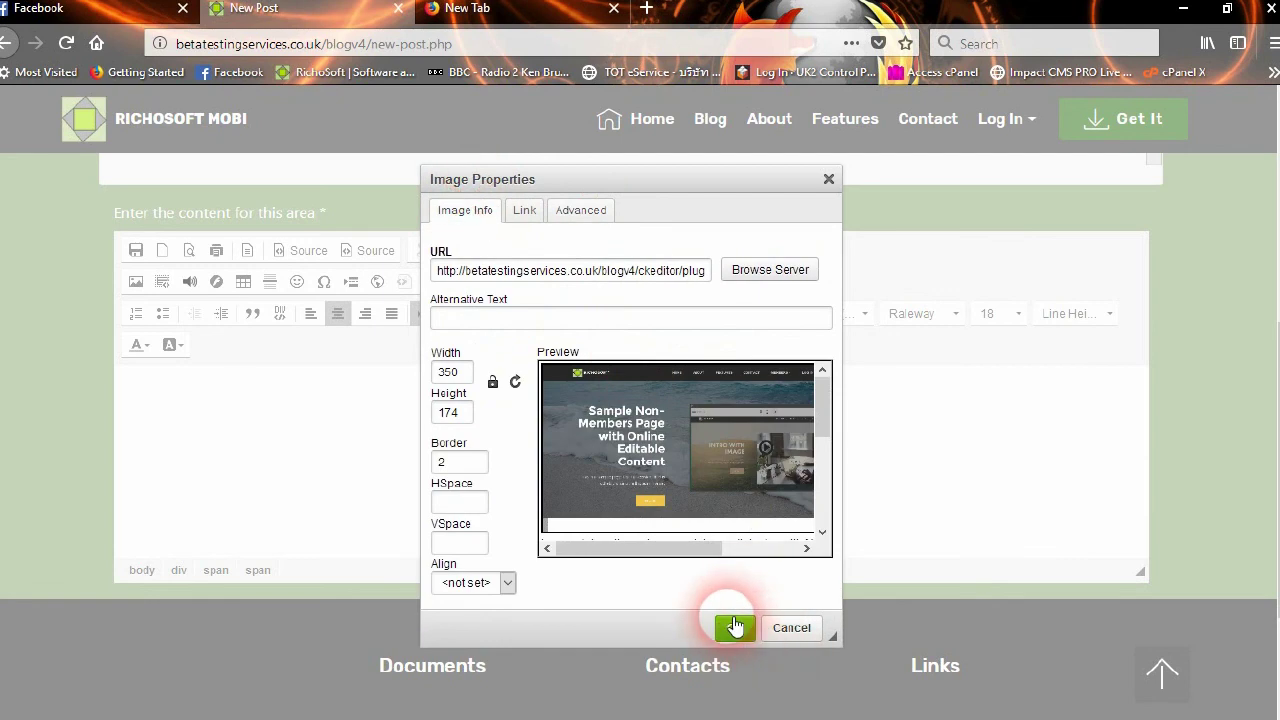
click(860, 447)
scroll(860, 447, down, 2)
click(626, 488)
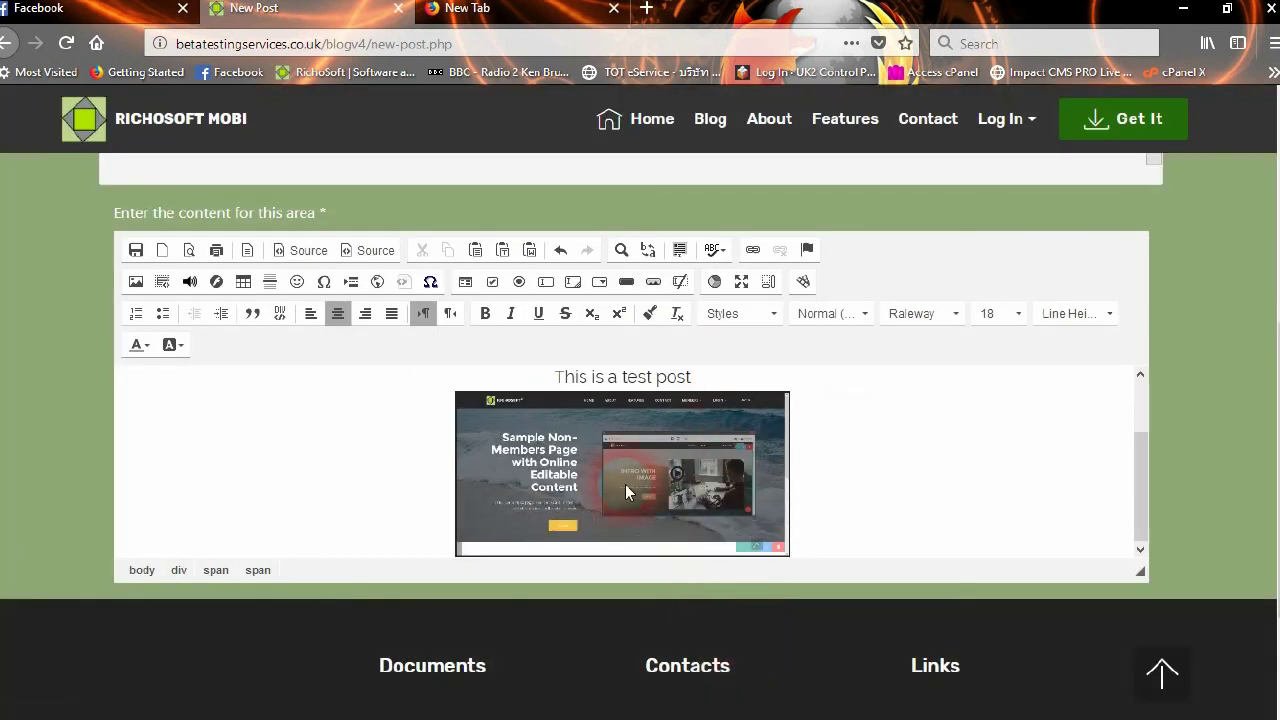
click(857, 489)
scroll(857, 489, up, 2)
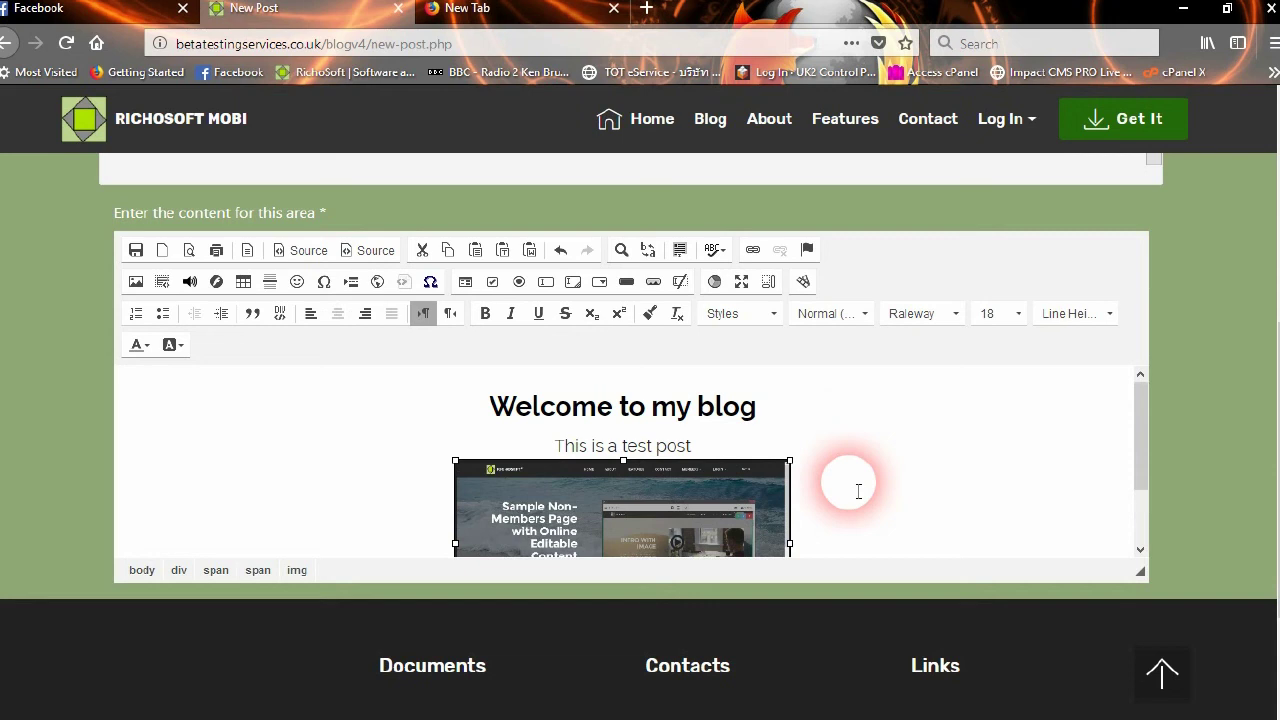
scroll(858, 491, down, 2)
click(191, 252)
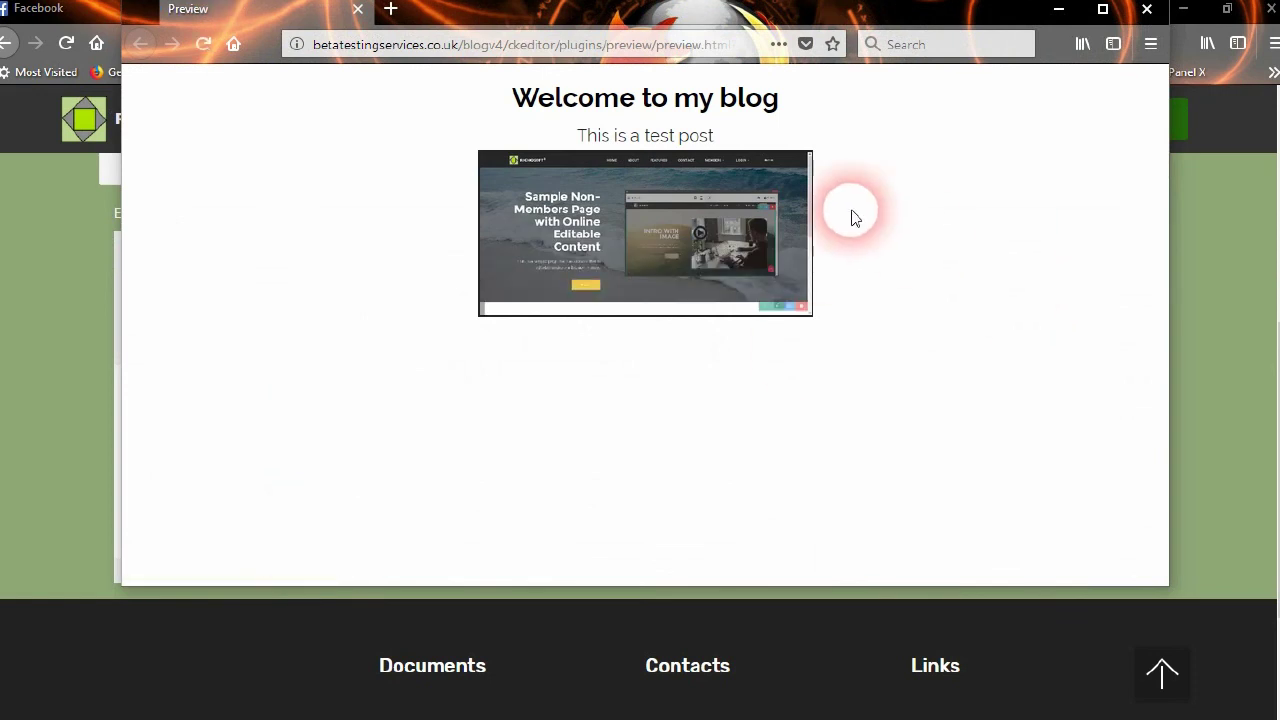
click(1130, 12)
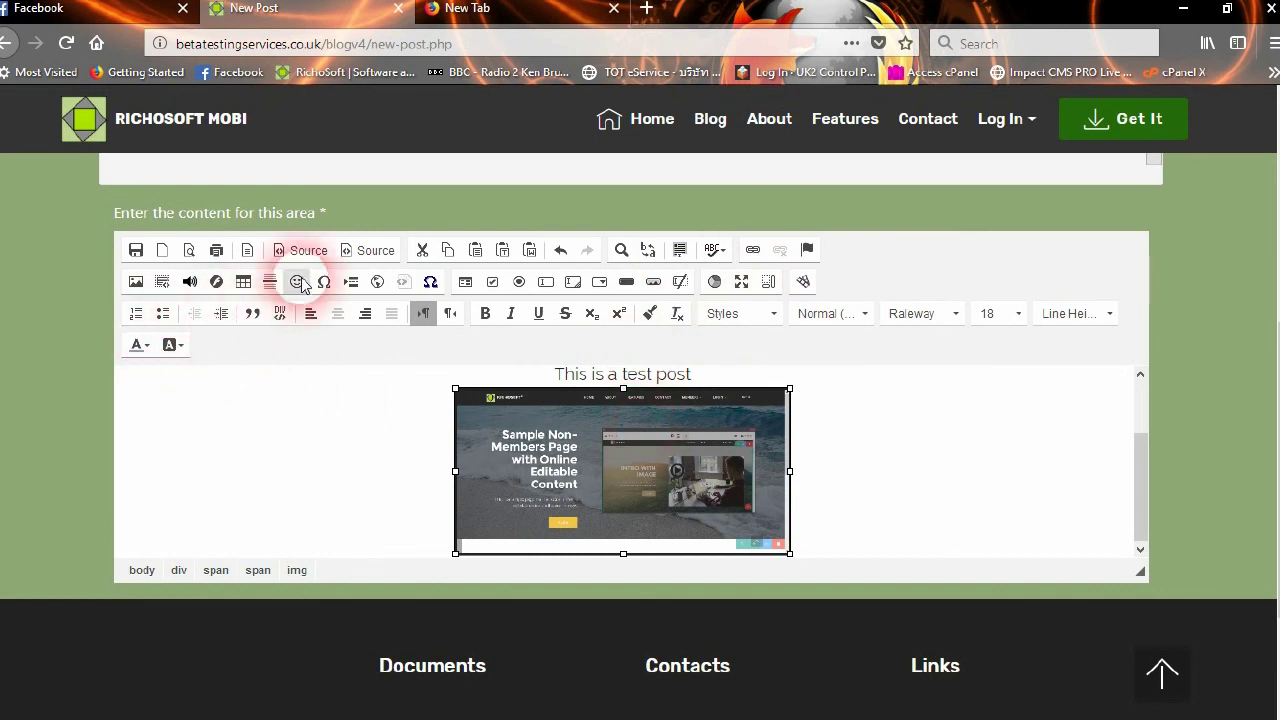
click(649, 313)
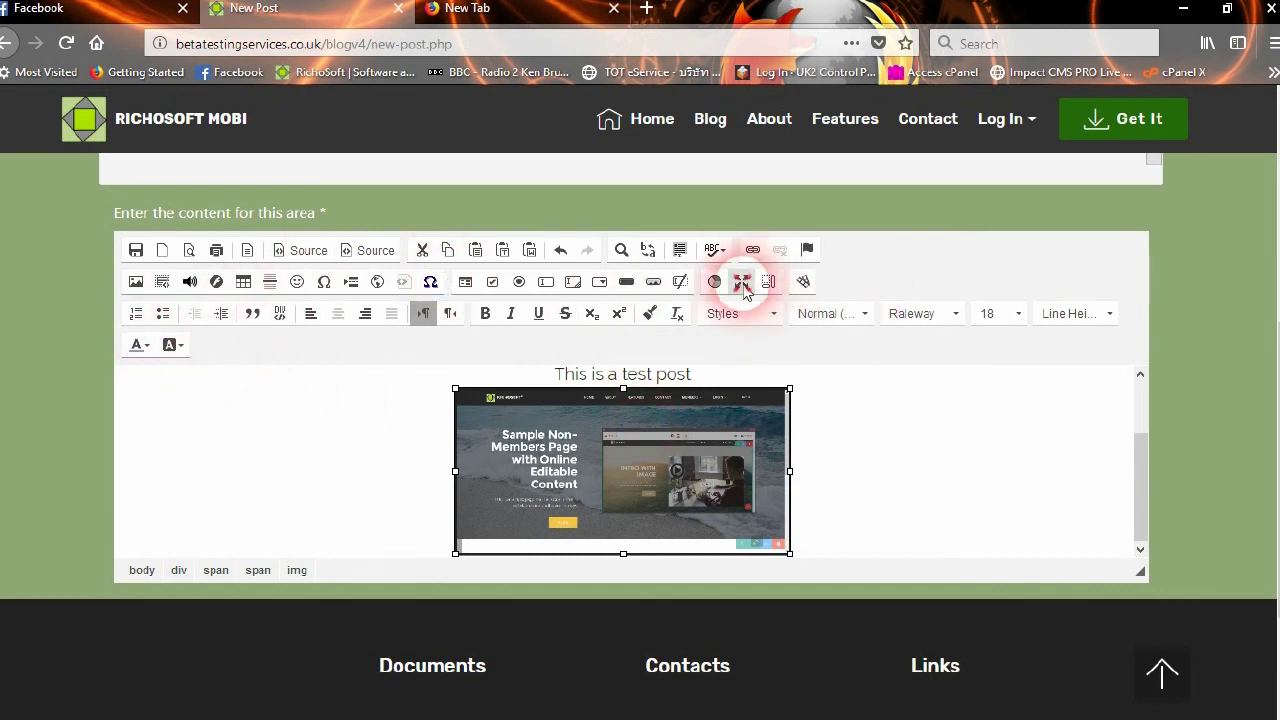
click(742, 284)
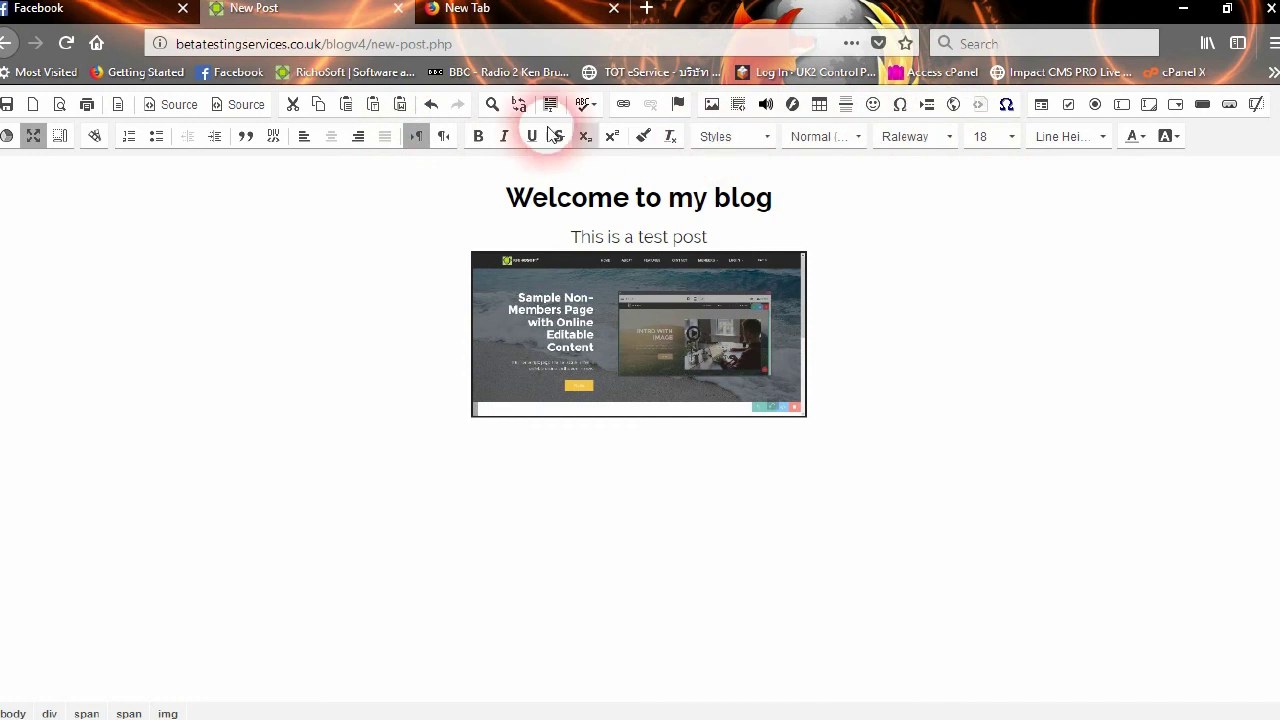
click(31, 137)
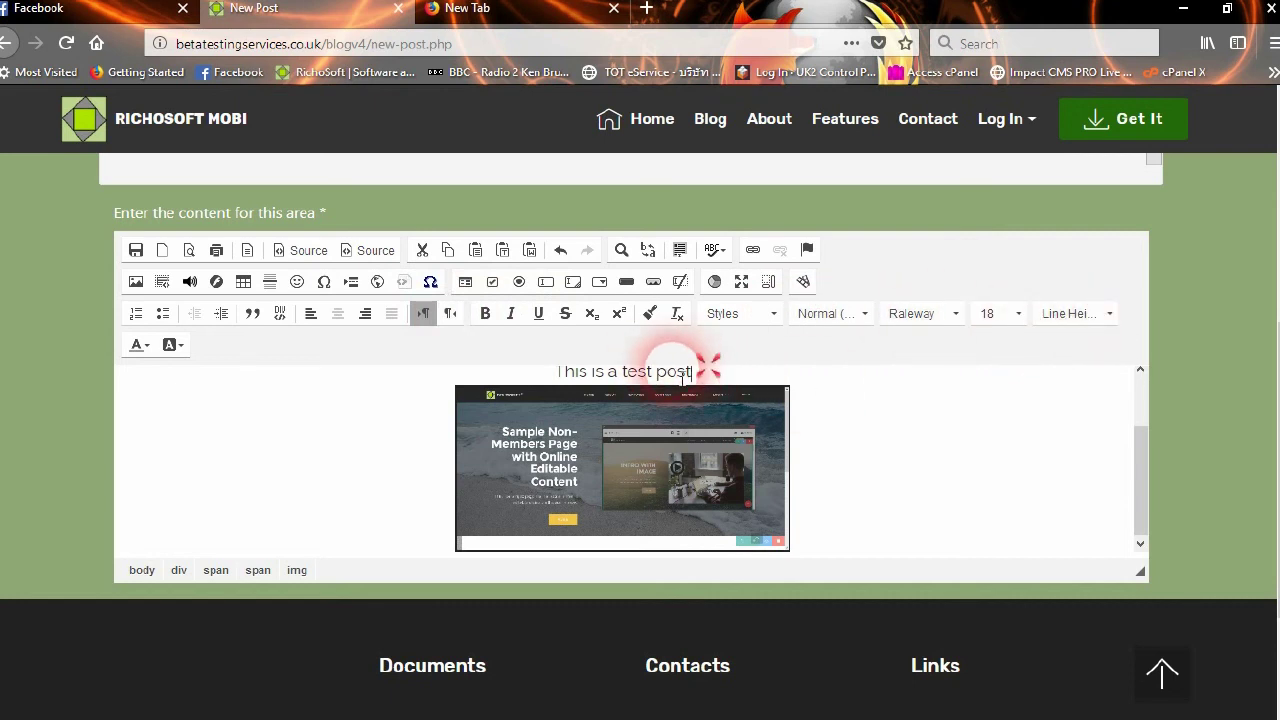
Give the 'This is a test post' line an 18px line height
drag(703, 371, 556, 371)
click(1076, 316)
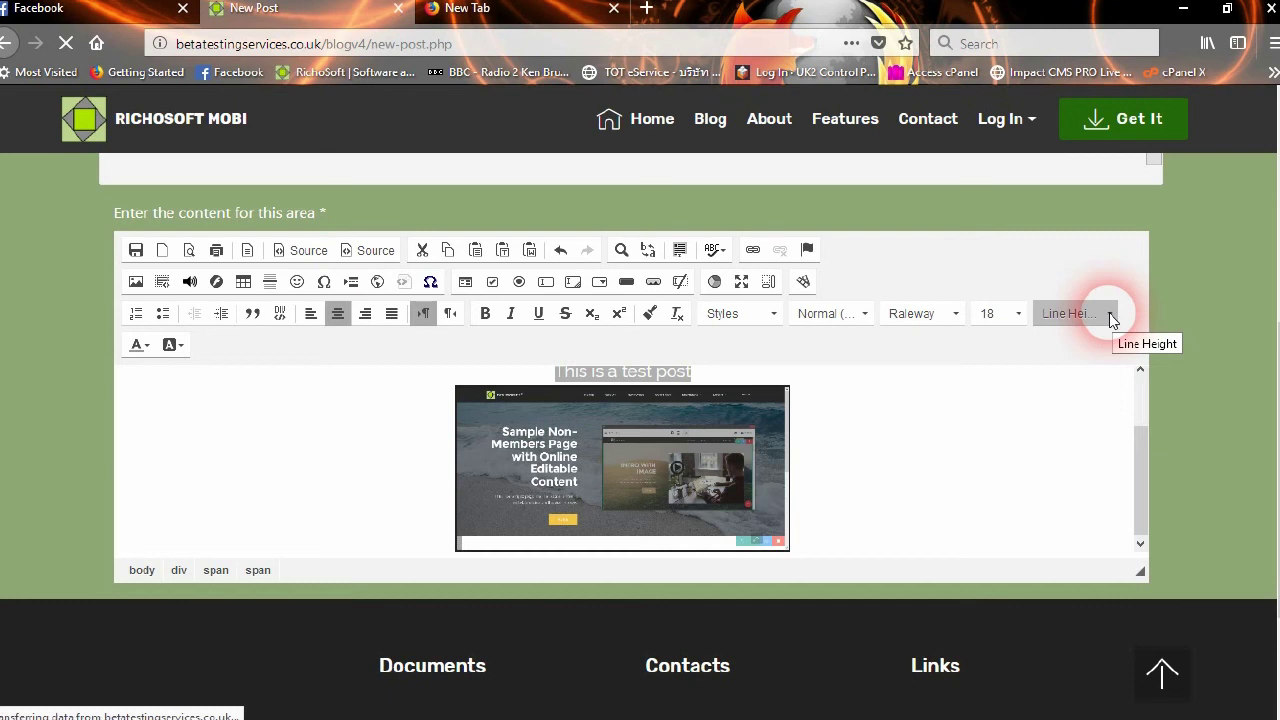
click(1113, 318)
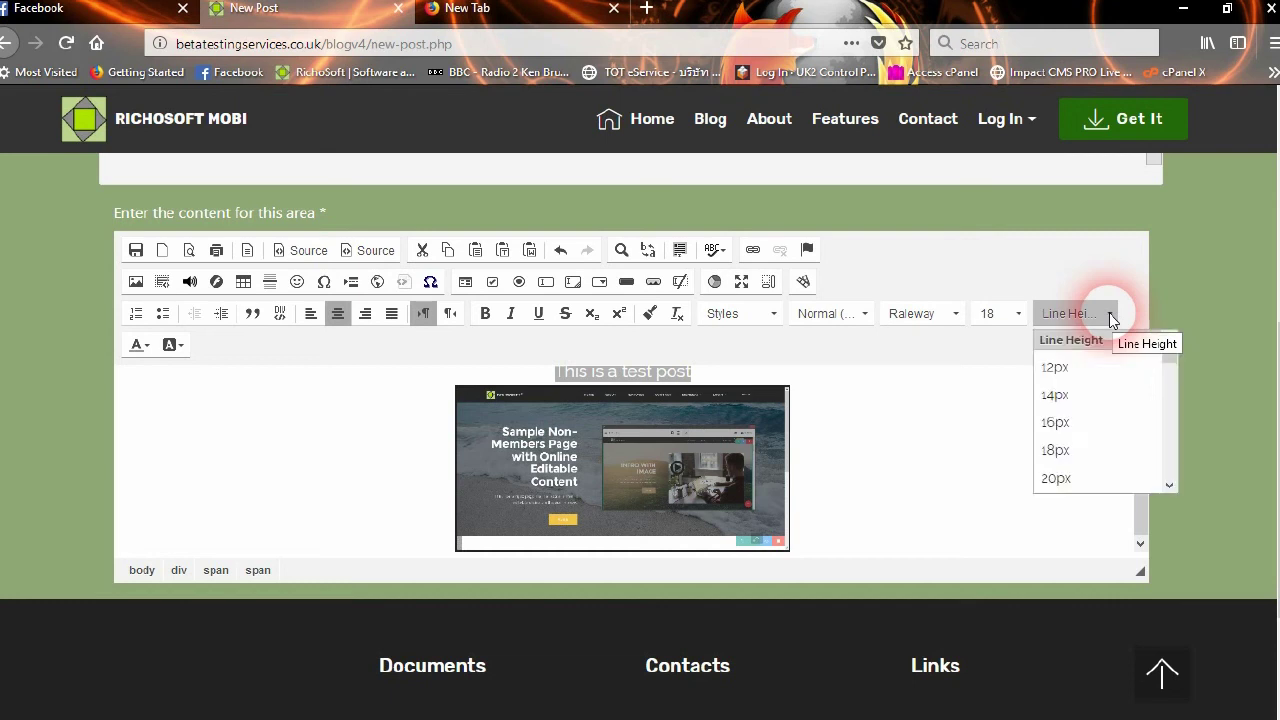
click(1075, 452)
Add 'Line 2' below, set both lines to 26px line height, and preview the post
click(730, 372)
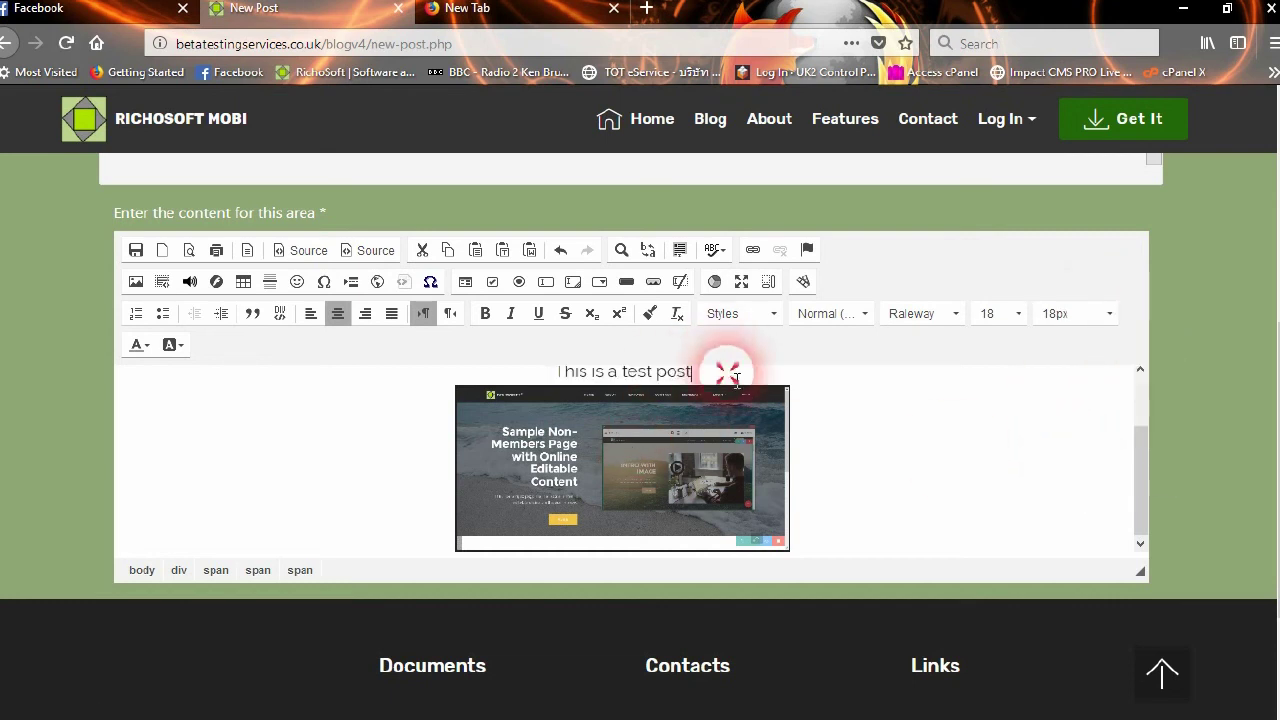
key(Return)
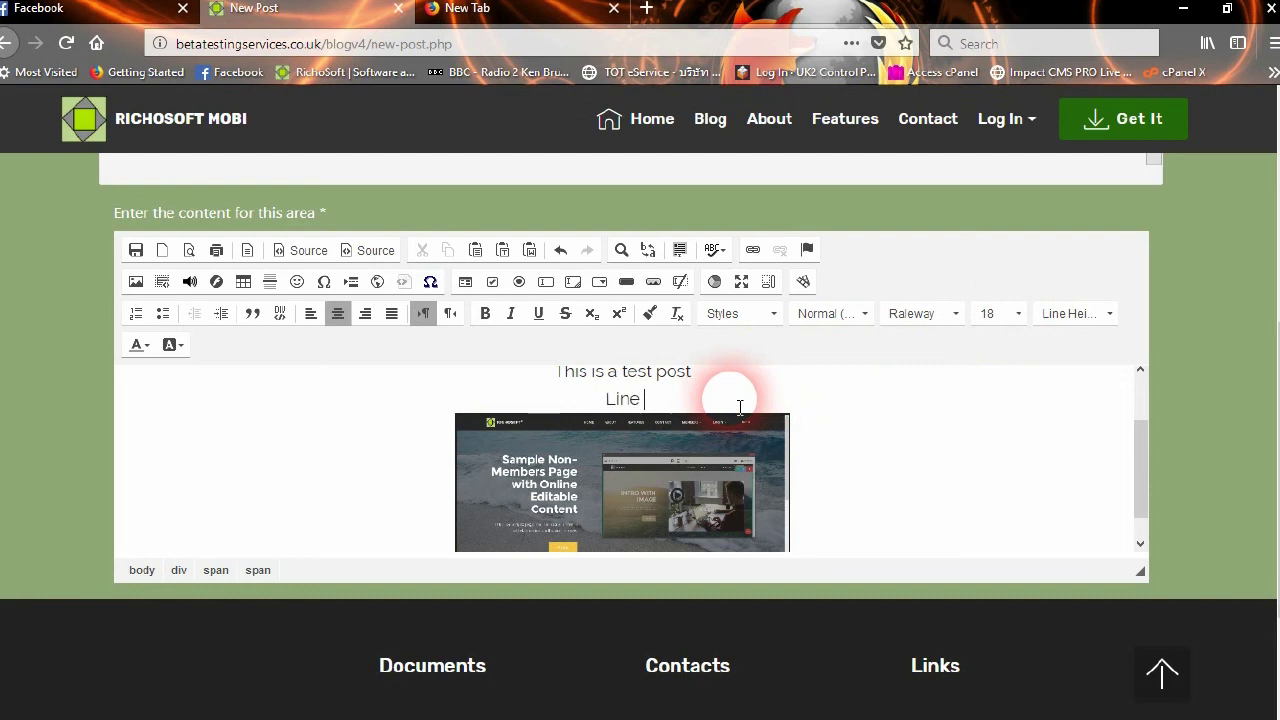
drag(733, 408, 543, 371)
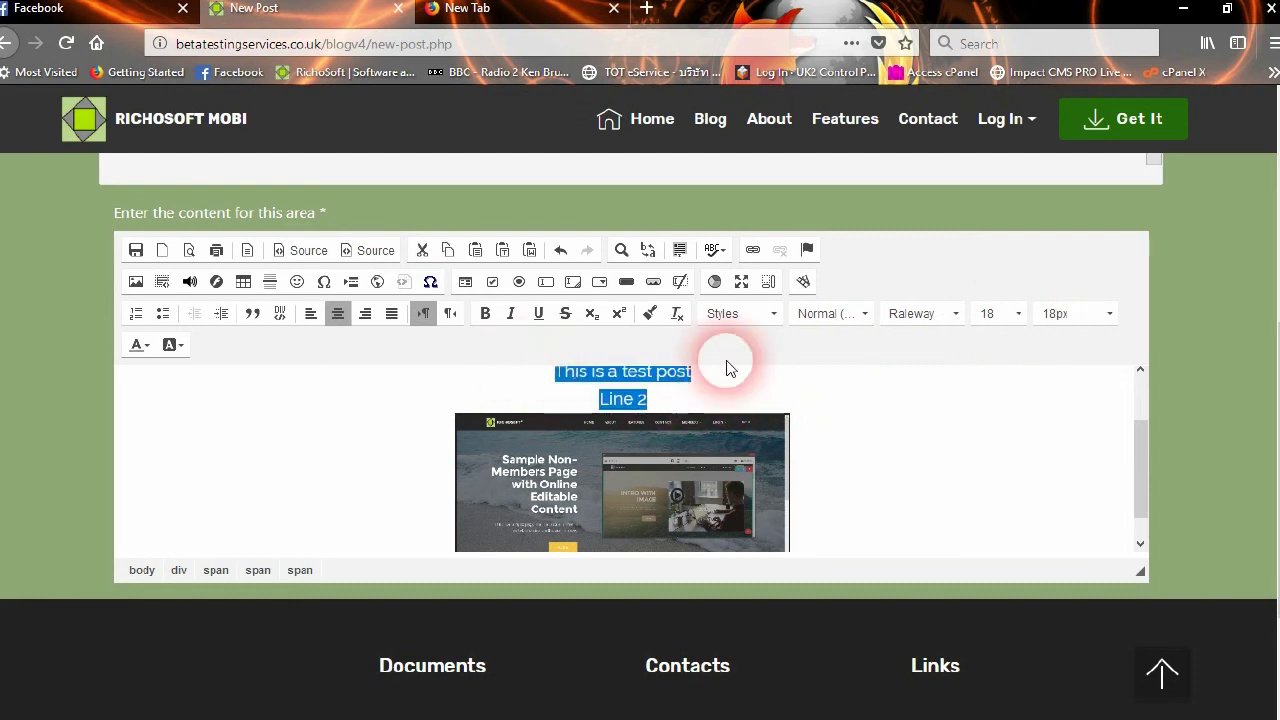
click(1051, 314)
scroll(1166, 440, down, 2)
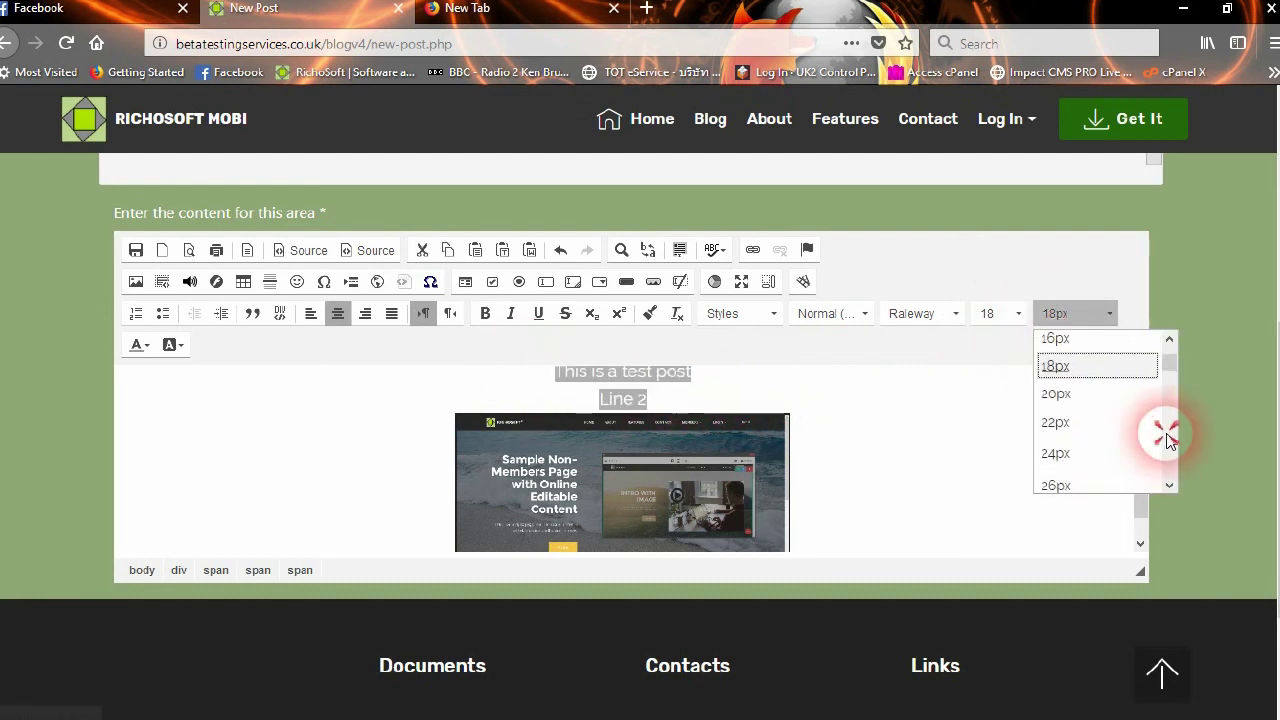
click(1064, 425)
click(1076, 435)
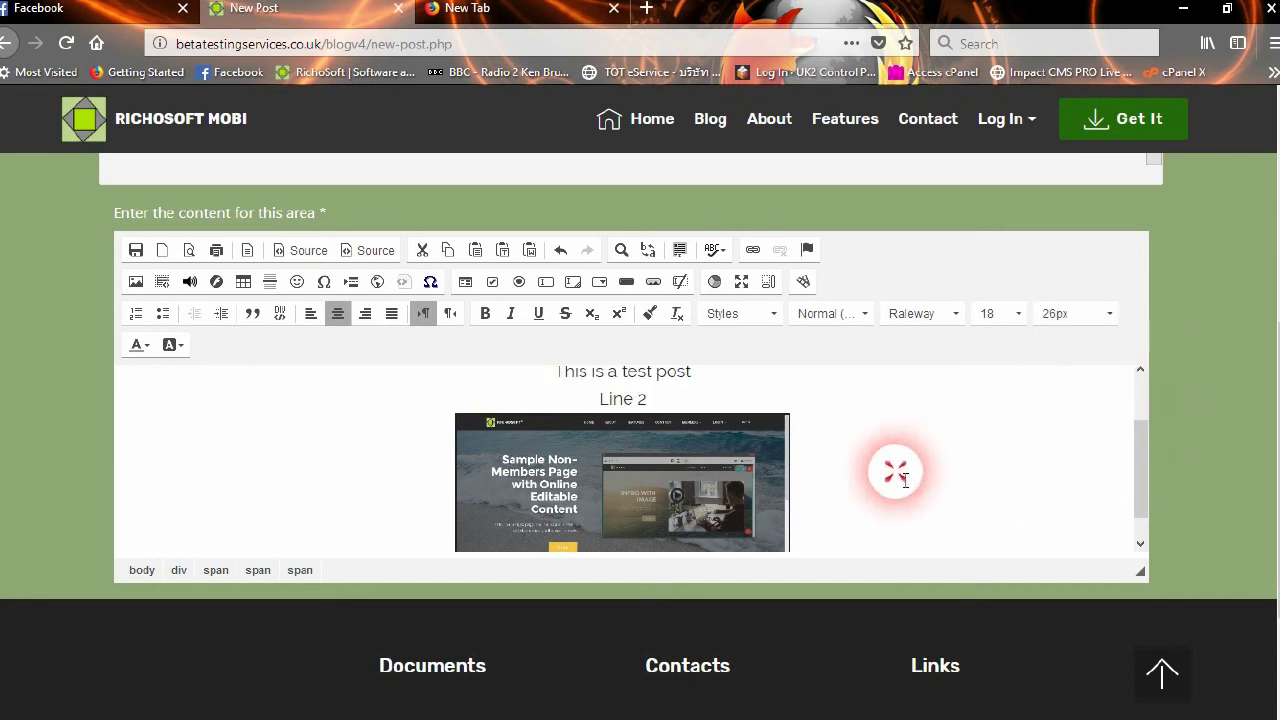
click(187, 251)
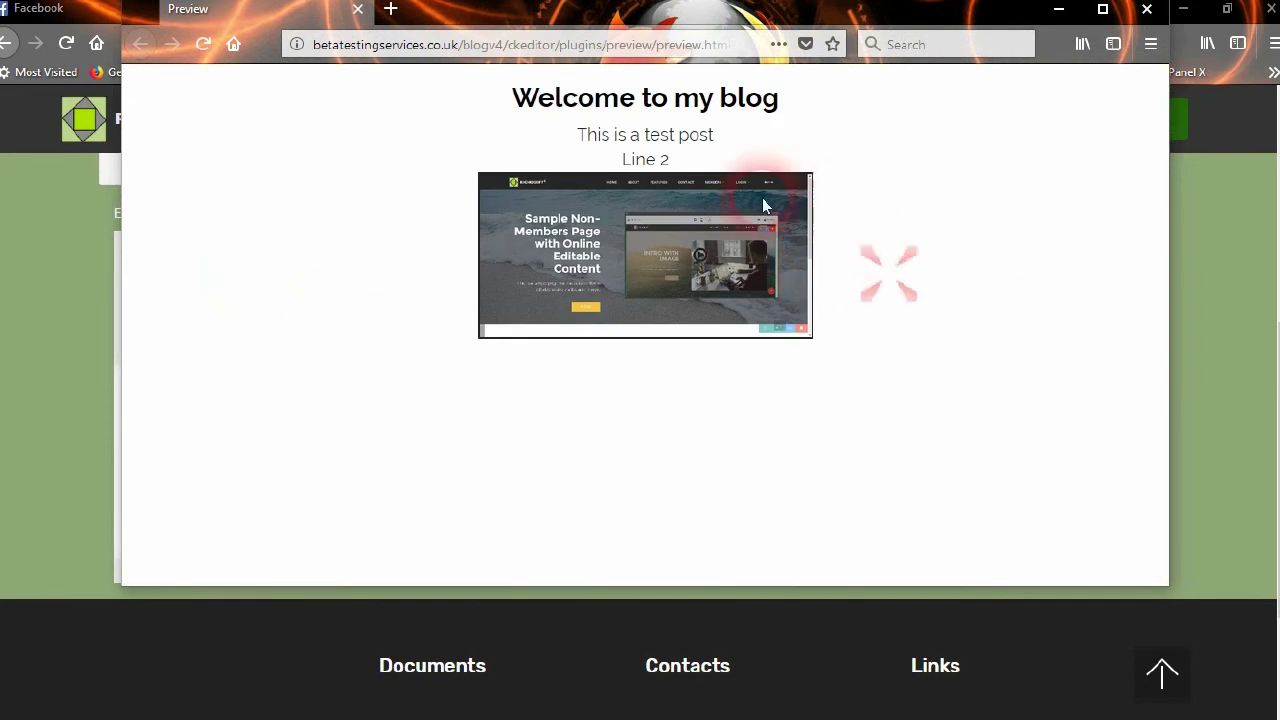
Close the preview and set both text lines to a 45px line height
click(1147, 8)
click(965, 400)
click(670, 404)
drag(670, 404, 556, 371)
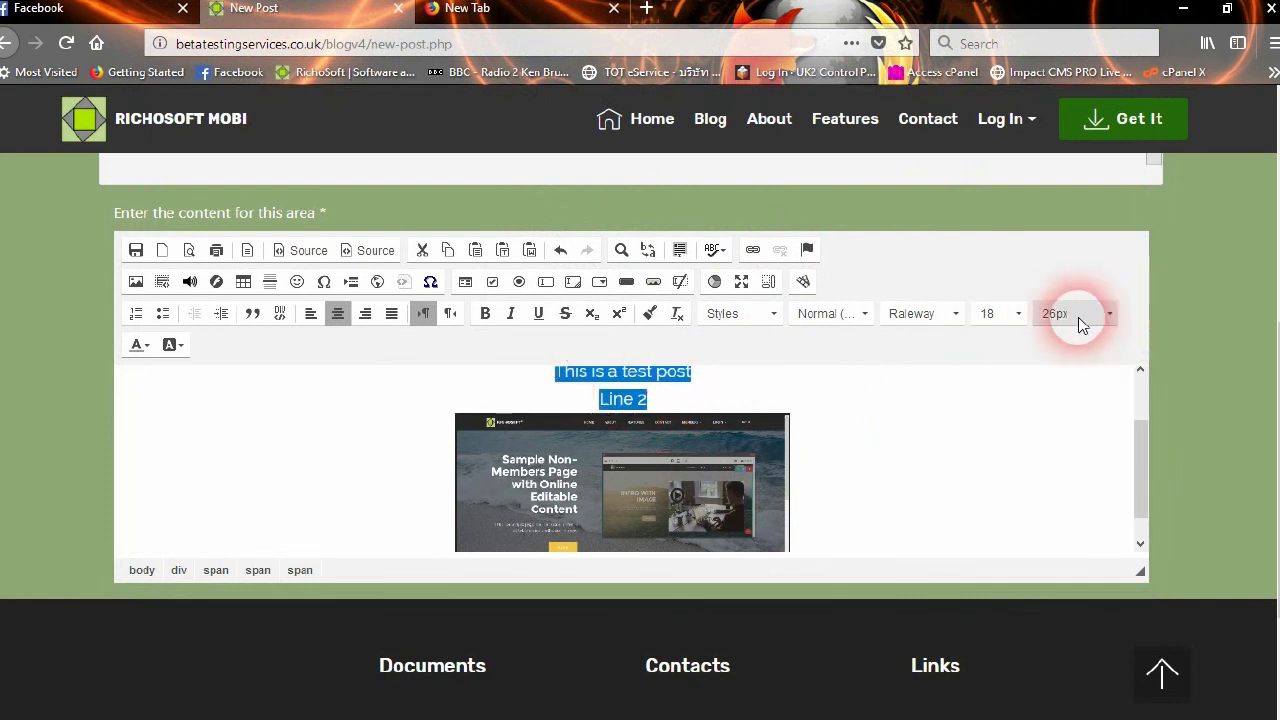
click(1092, 316)
drag(1167, 367, 1150, 460)
click(1165, 388)
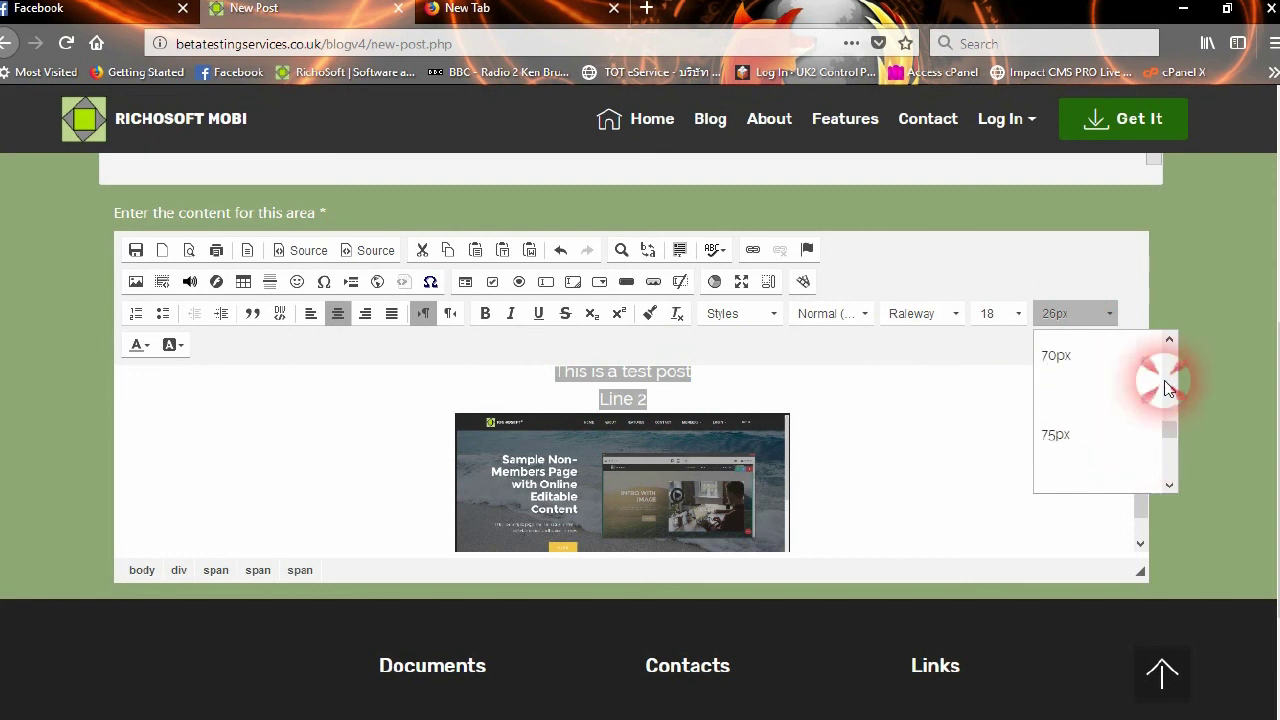
scroll(1140, 362, up, 2)
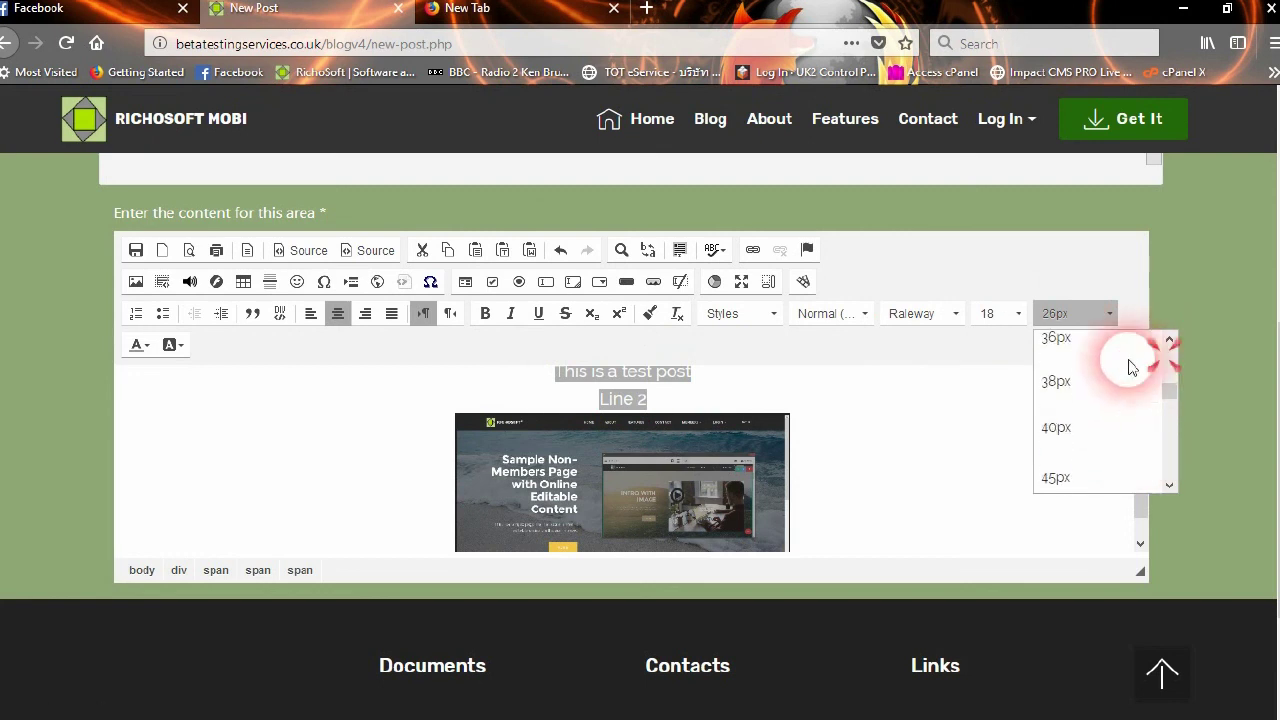
click(1060, 477)
click(857, 409)
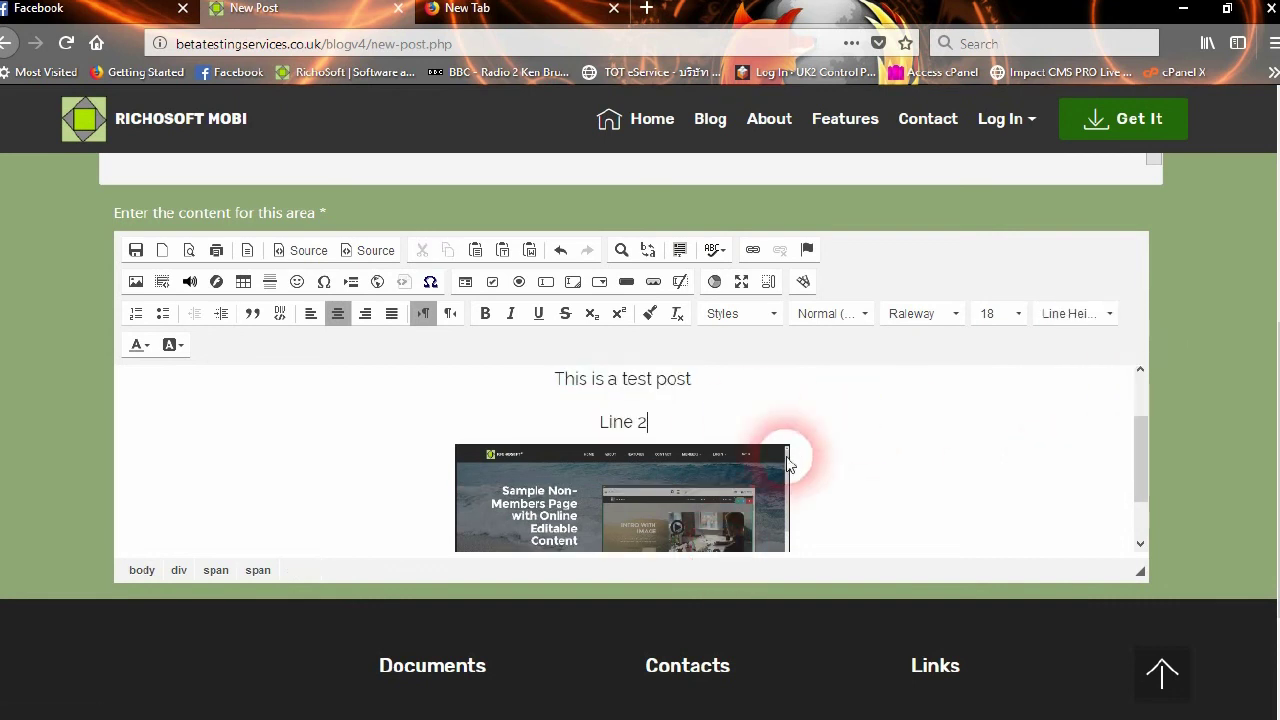
scroll(551, 423, up, 2)
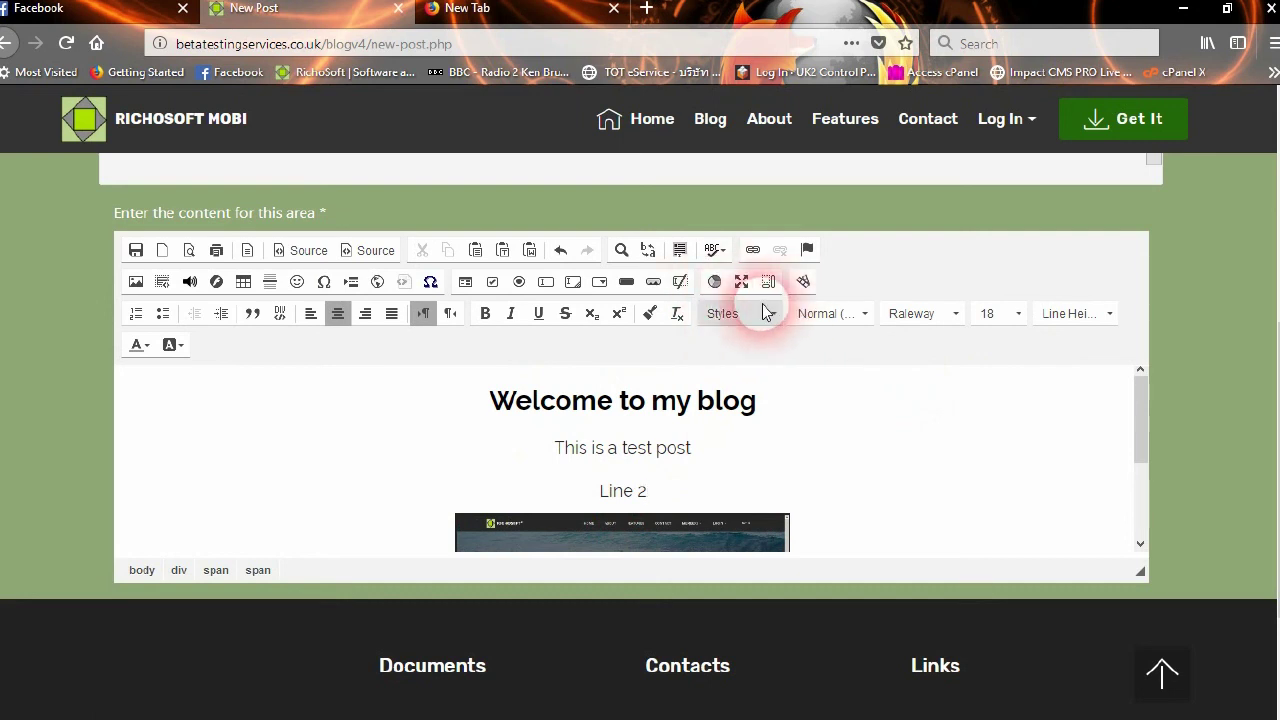
Apply the Happy green predefined colour set to the editor
click(715, 281)
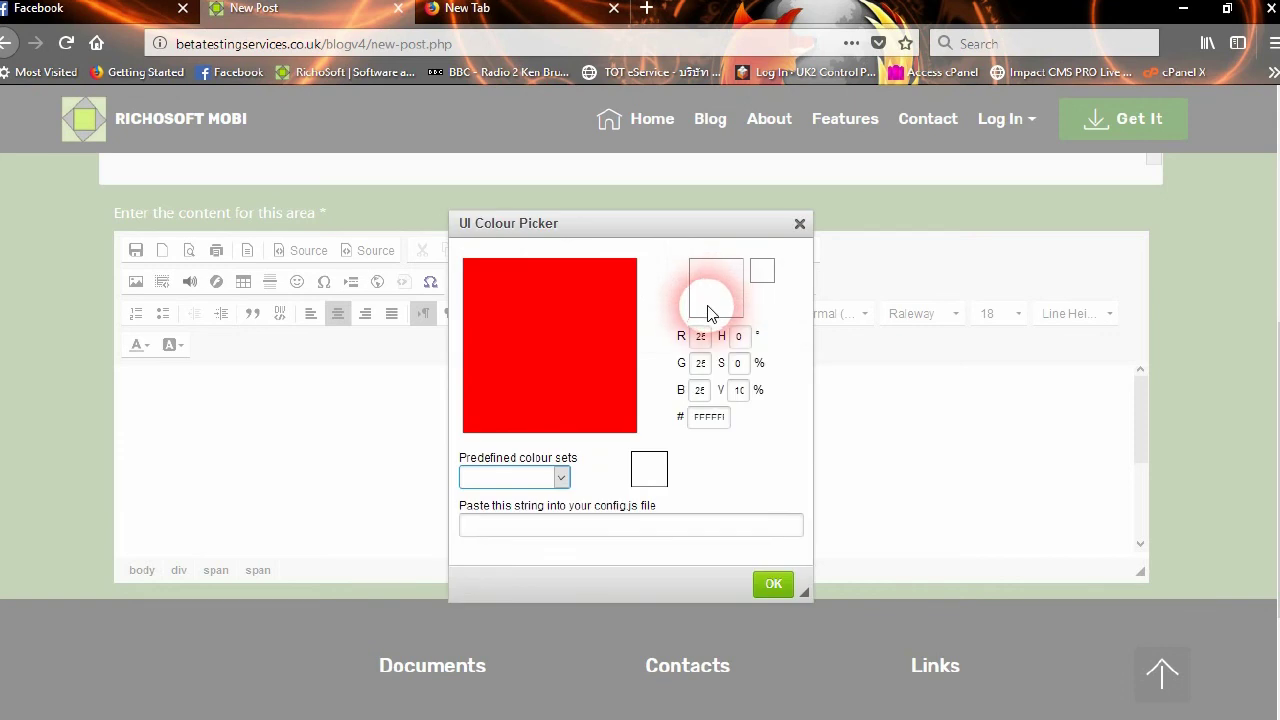
click(563, 480)
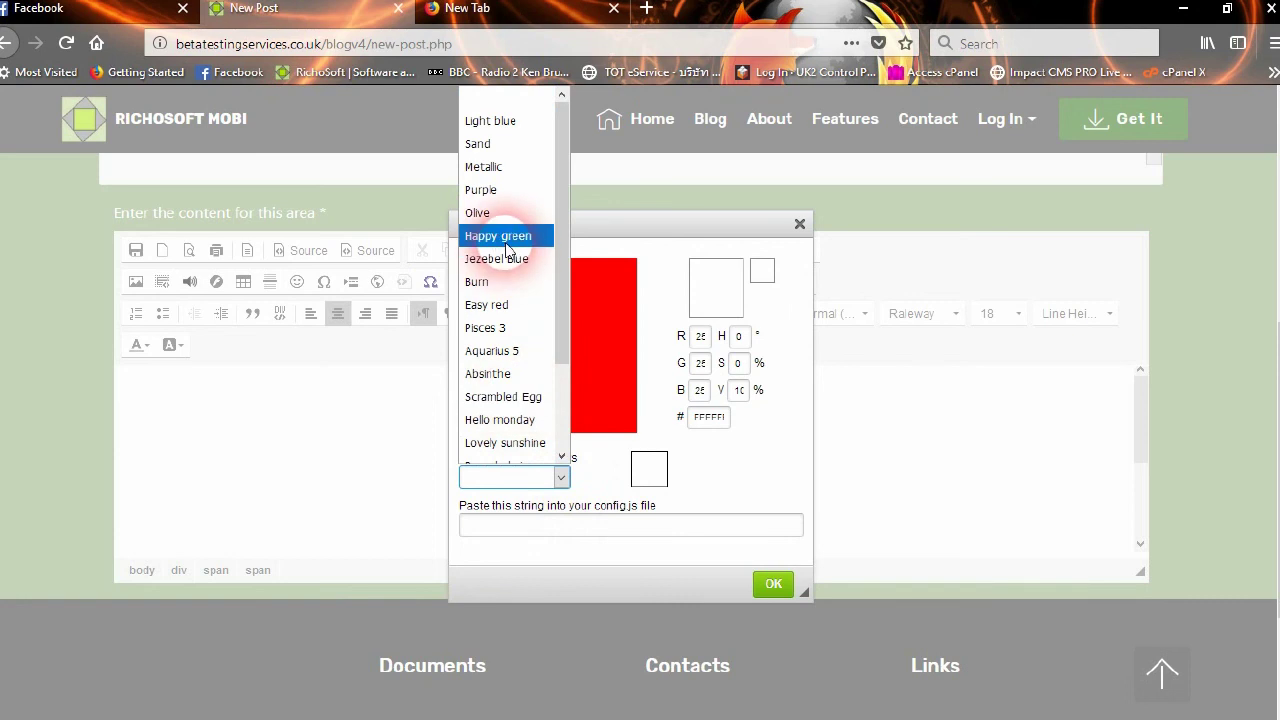
click(515, 237)
click(773, 587)
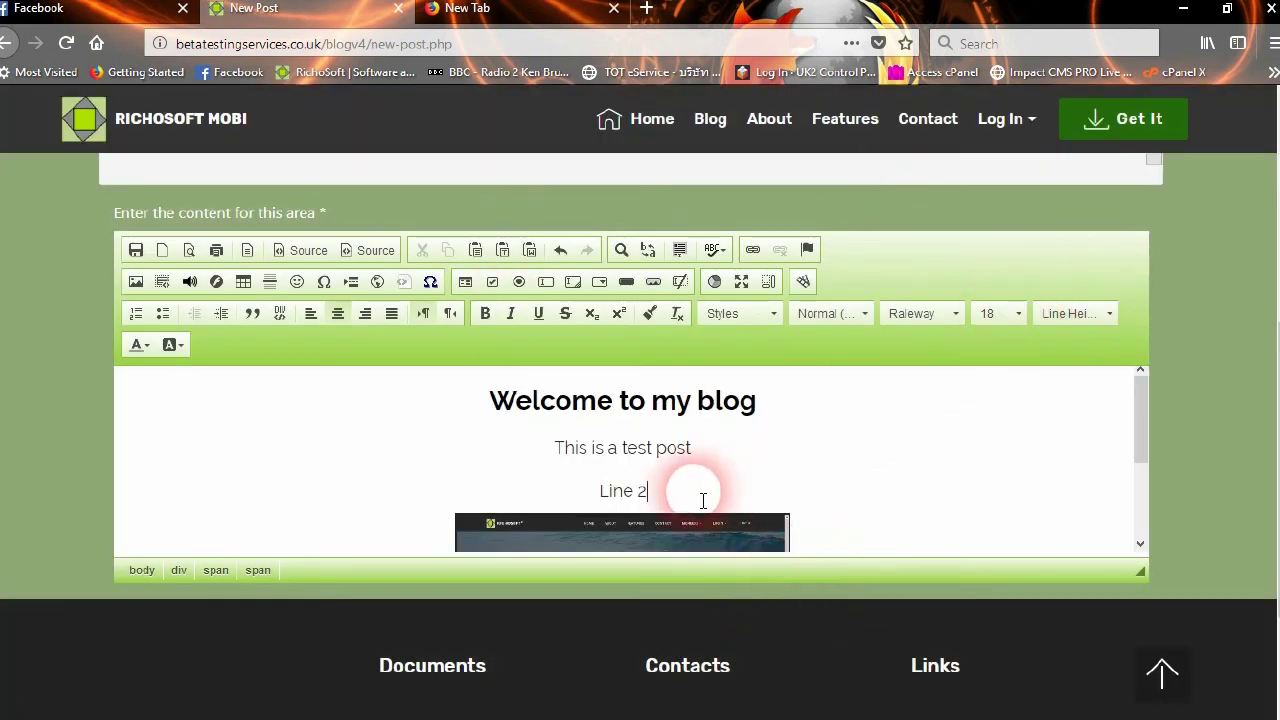
scroll(871, 434, up, 3)
scroll(863, 471, down, 4)
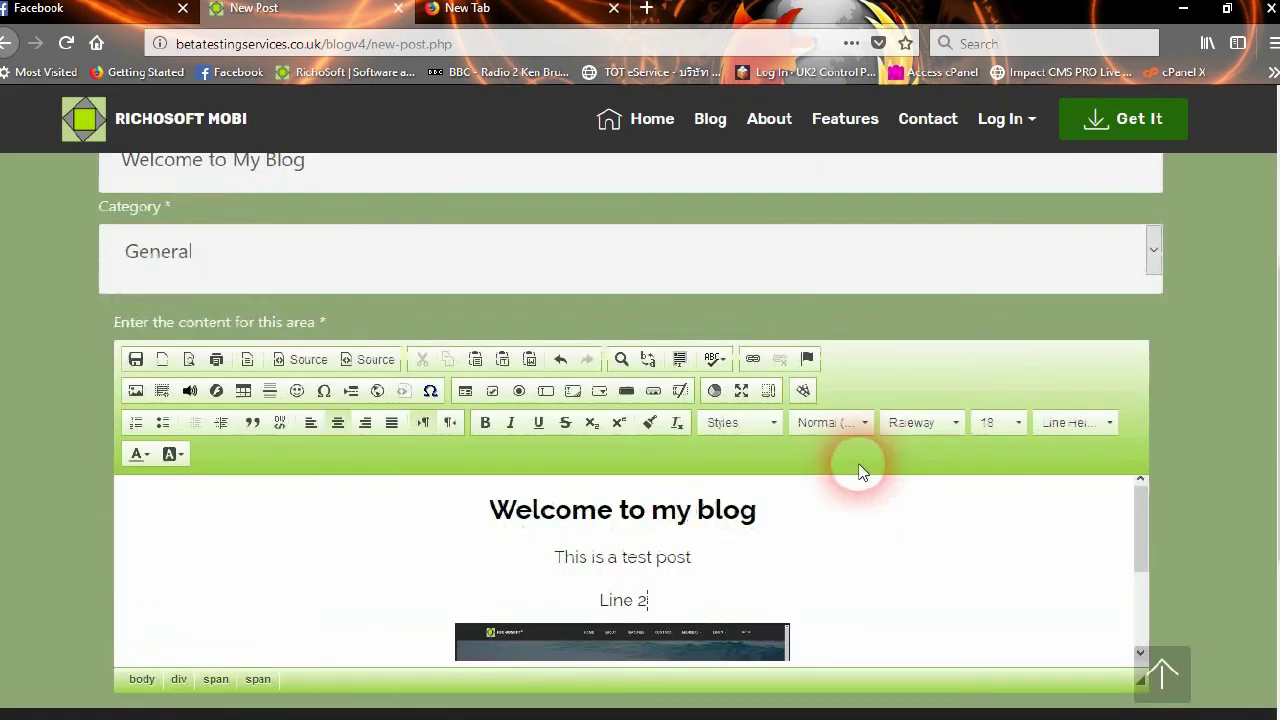
scroll(791, 317, up, 1)
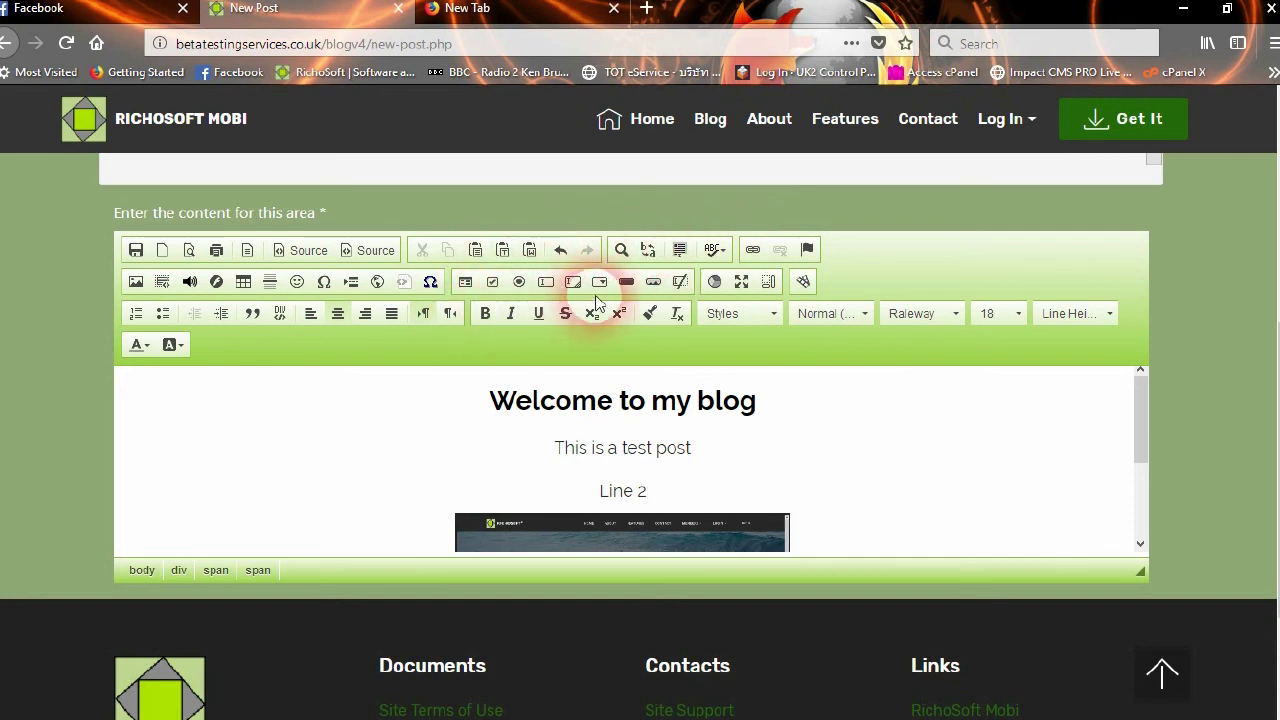
Save the Welcome to My Blog post
click(865, 510)
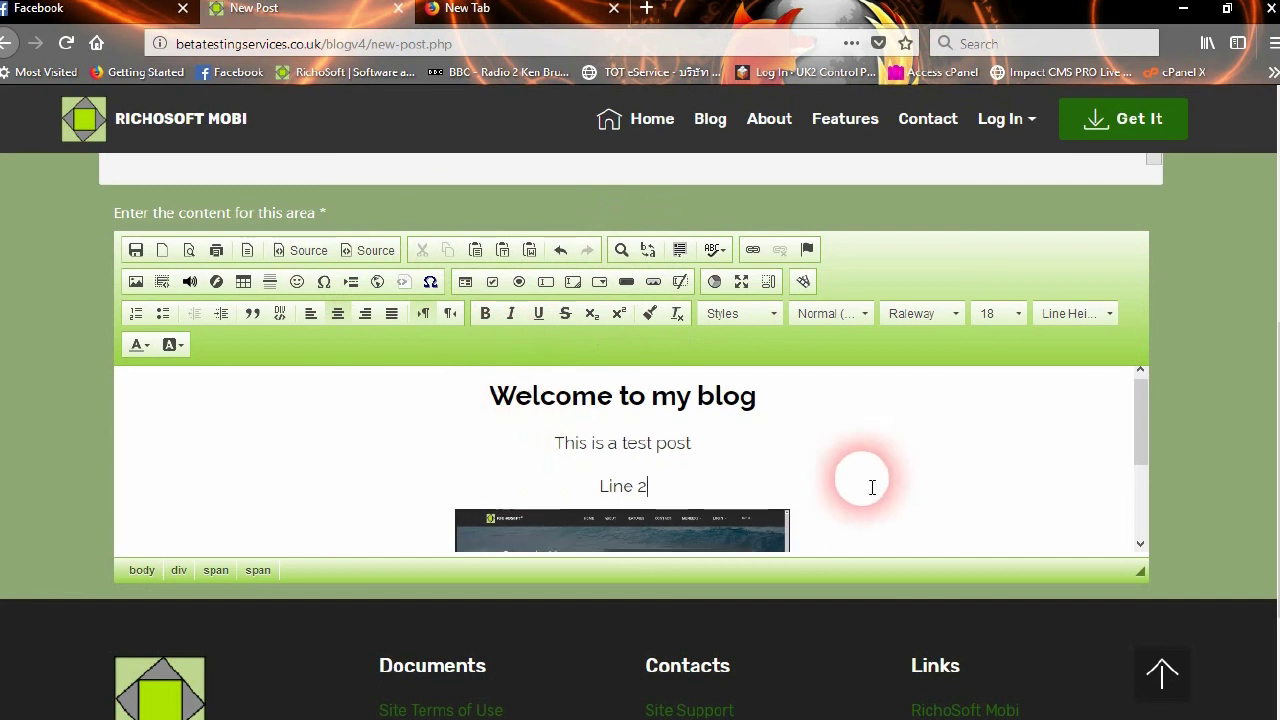
scroll(865, 505, down, 3)
scroll(870, 490, up, 1)
scroll(860, 485, up, 2)
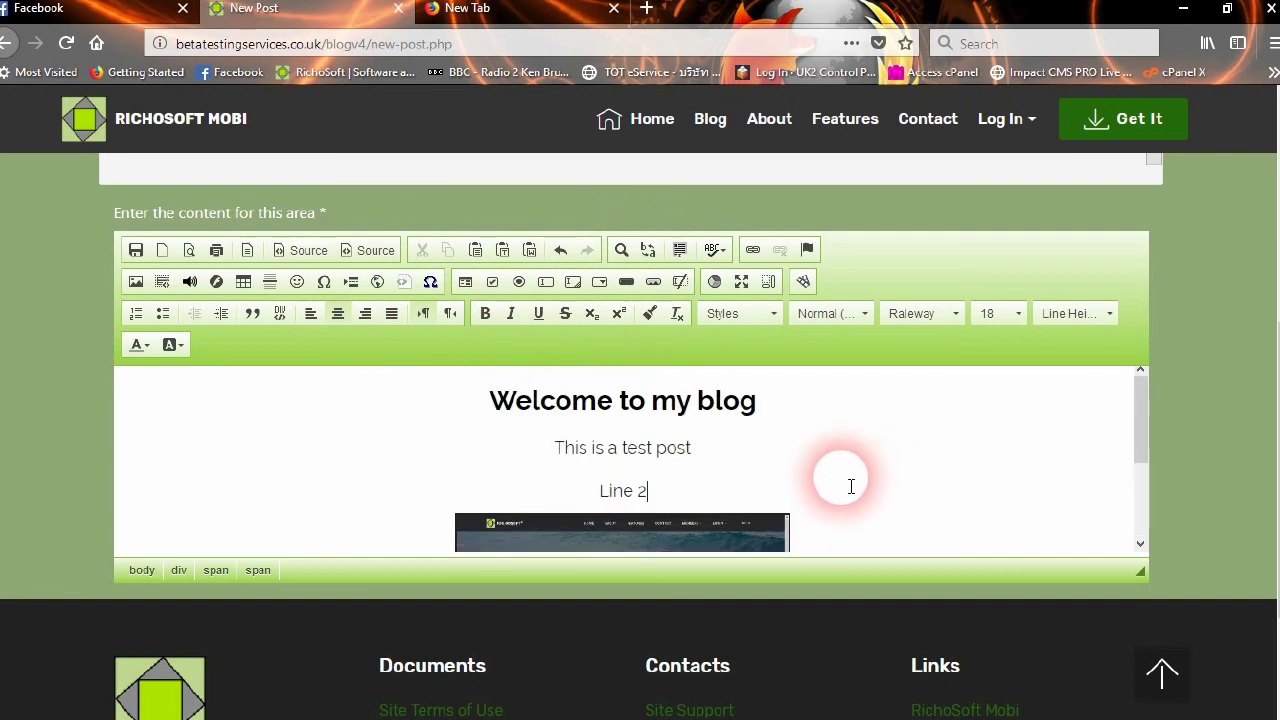
click(138, 252)
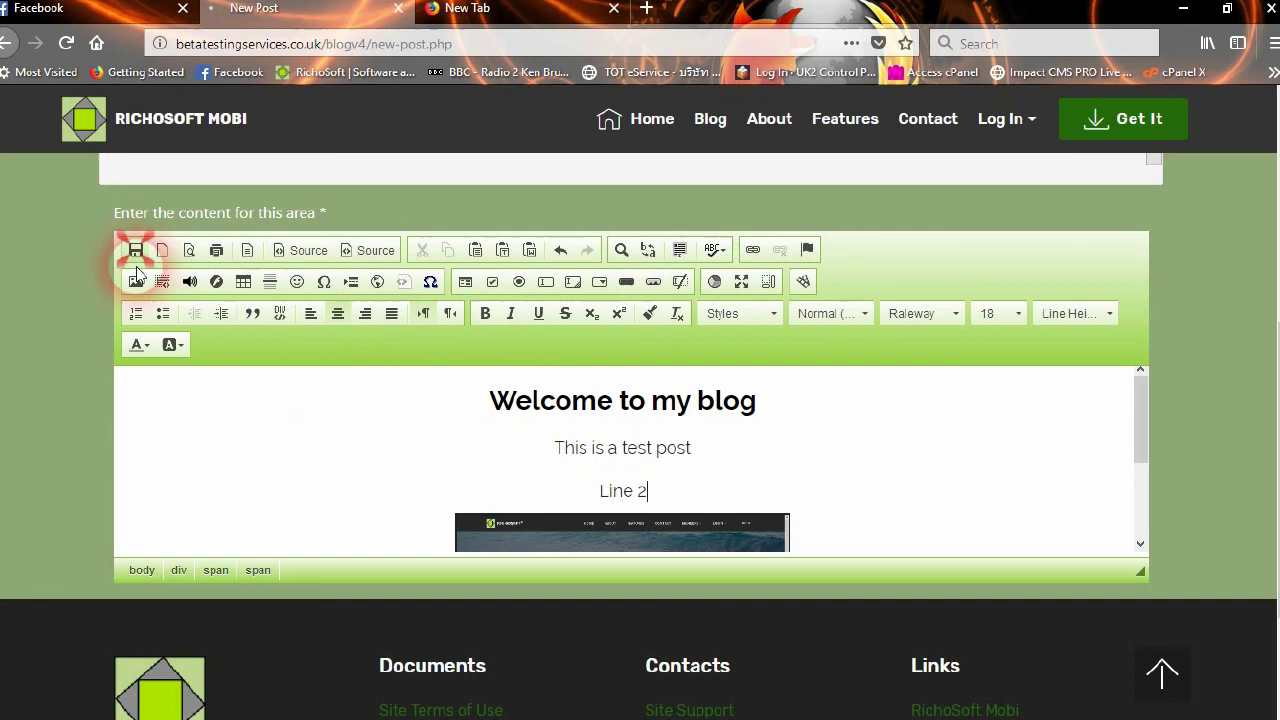
click(248, 493)
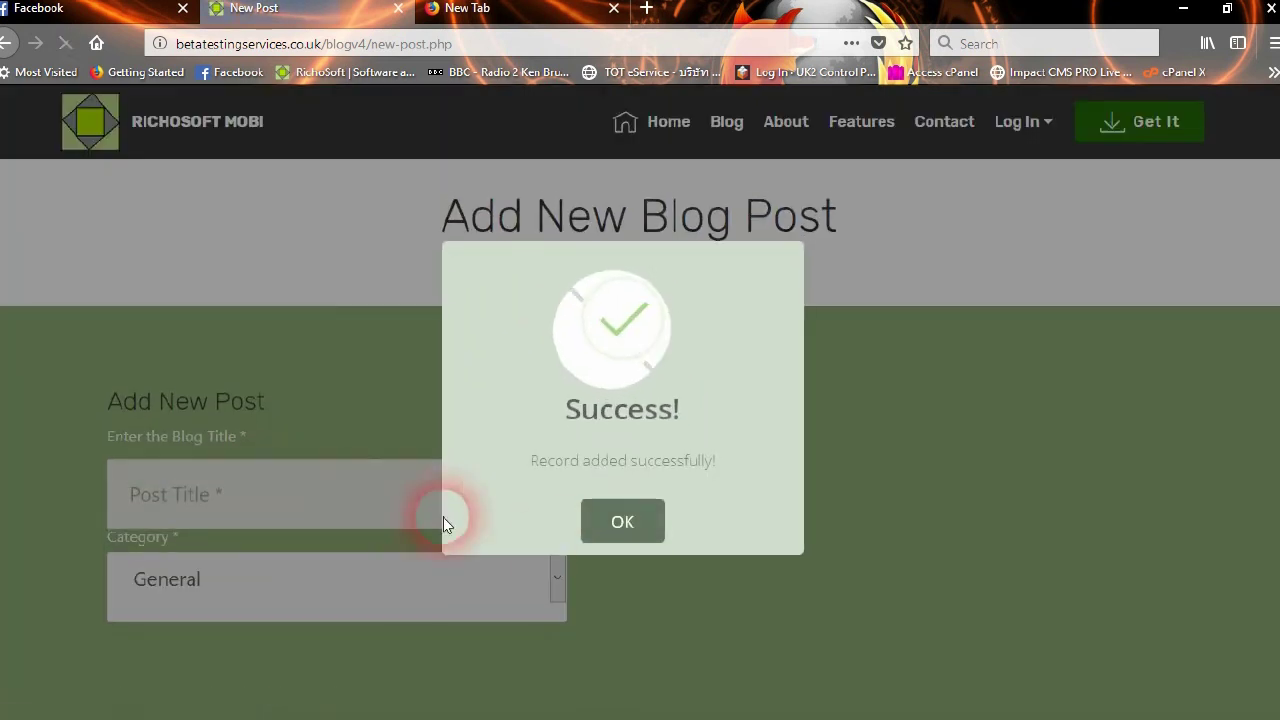
Dismiss the success message and scroll through the Welcome to My Blog post on the Blog page
click(626, 518)
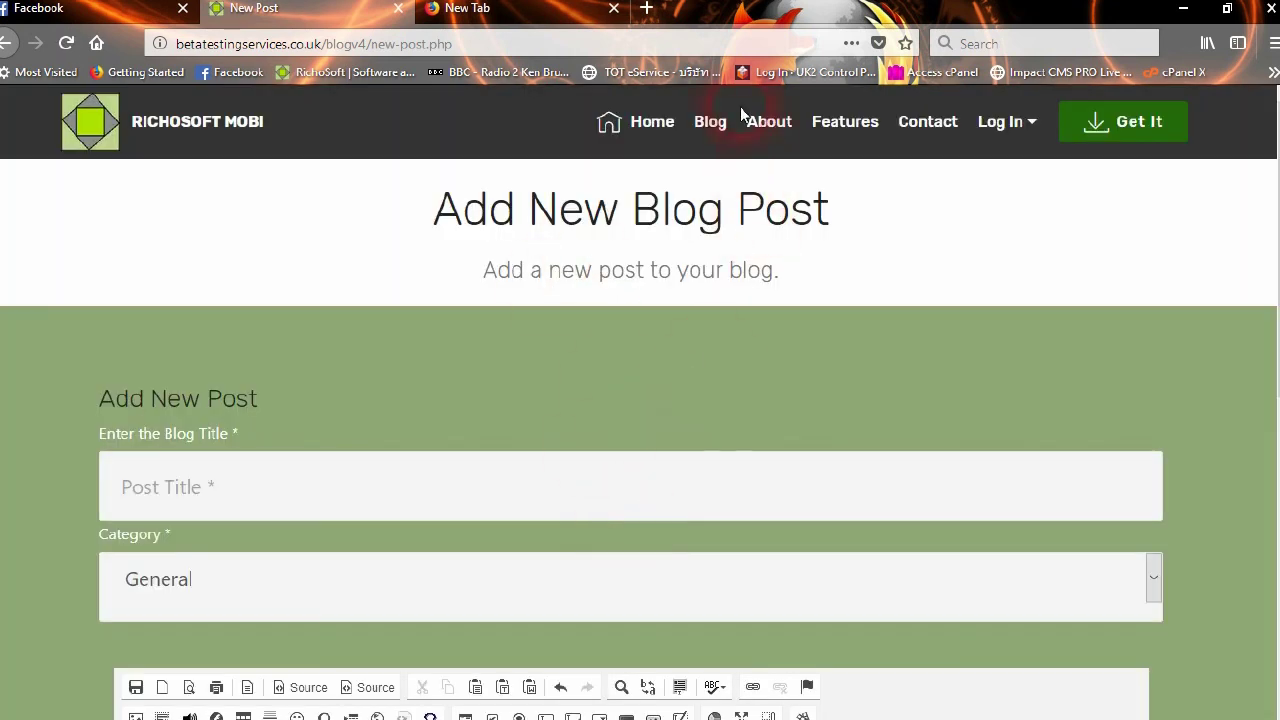
click(718, 146)
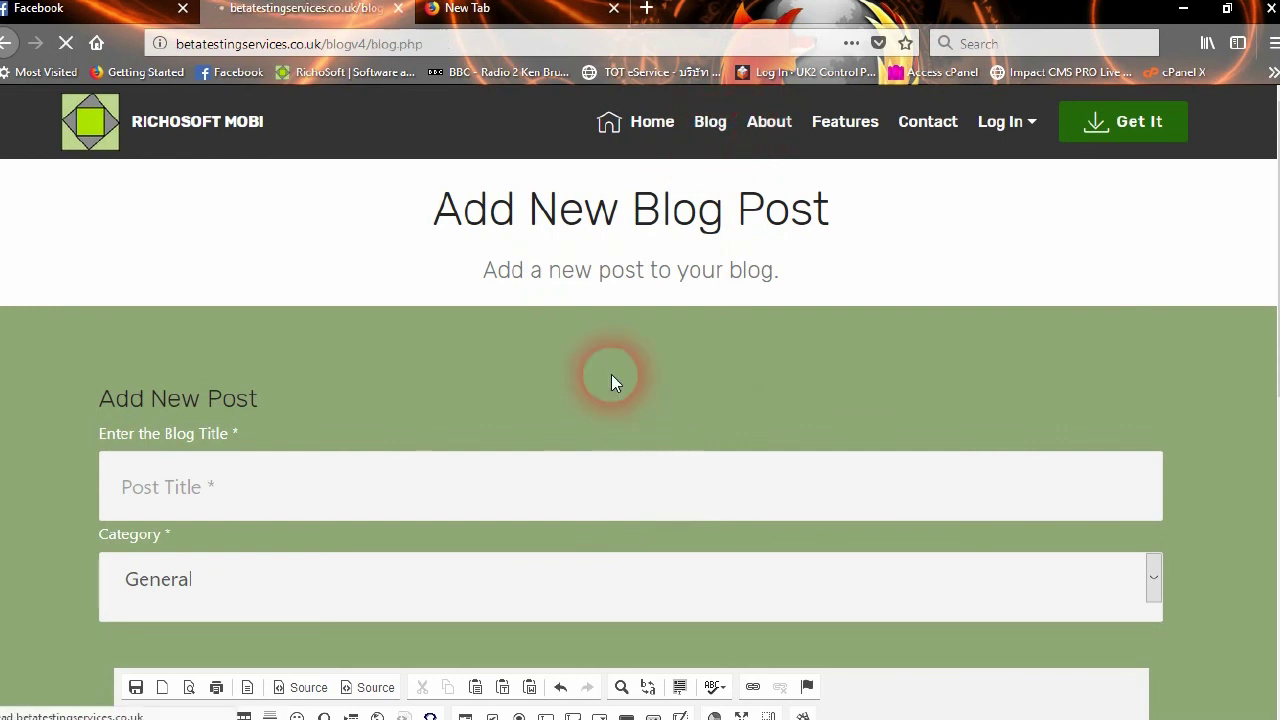
scroll(711, 380, down, 2)
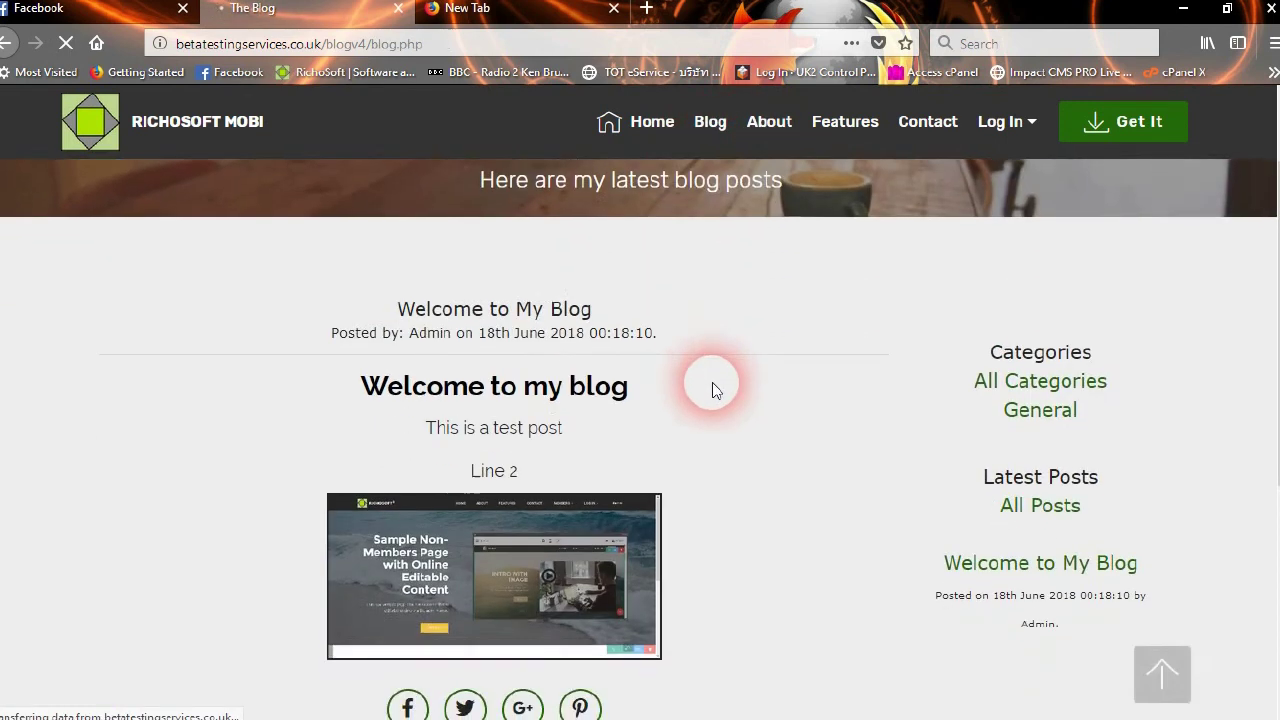
scroll(550, 430, down, 2)
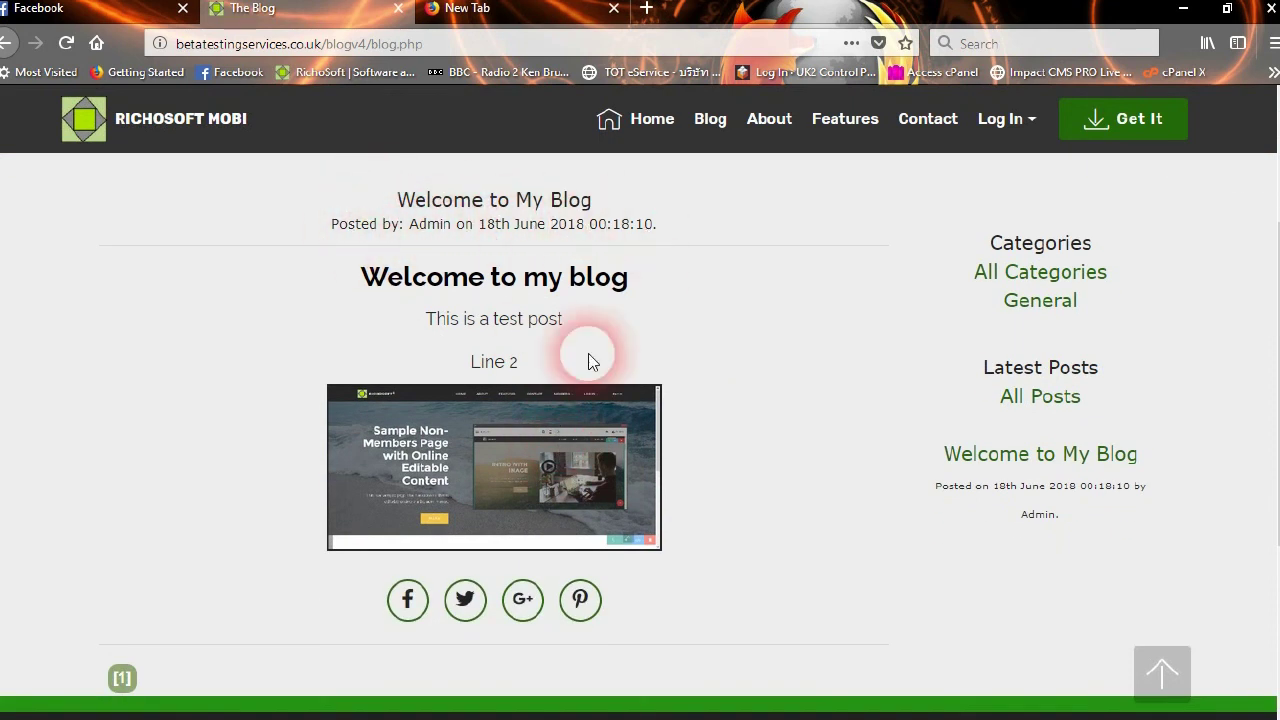
scroll(503, 591, down, 3)
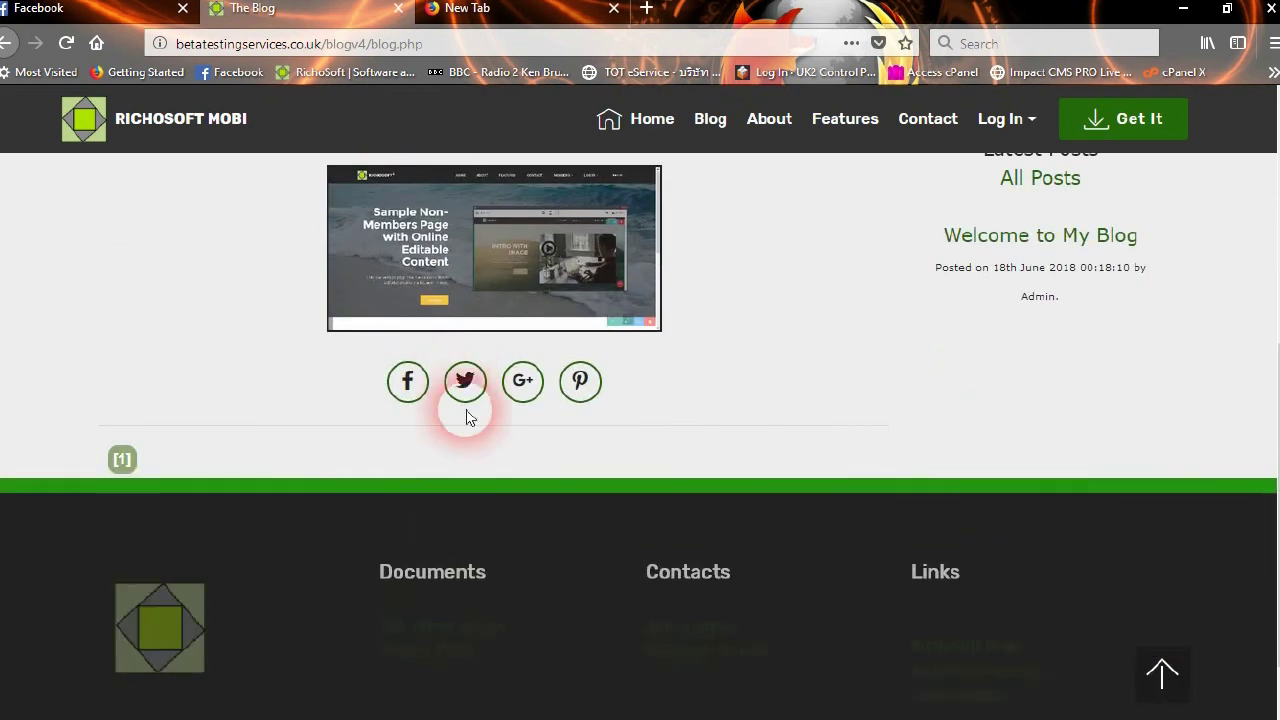
scroll(681, 461, up, 3)
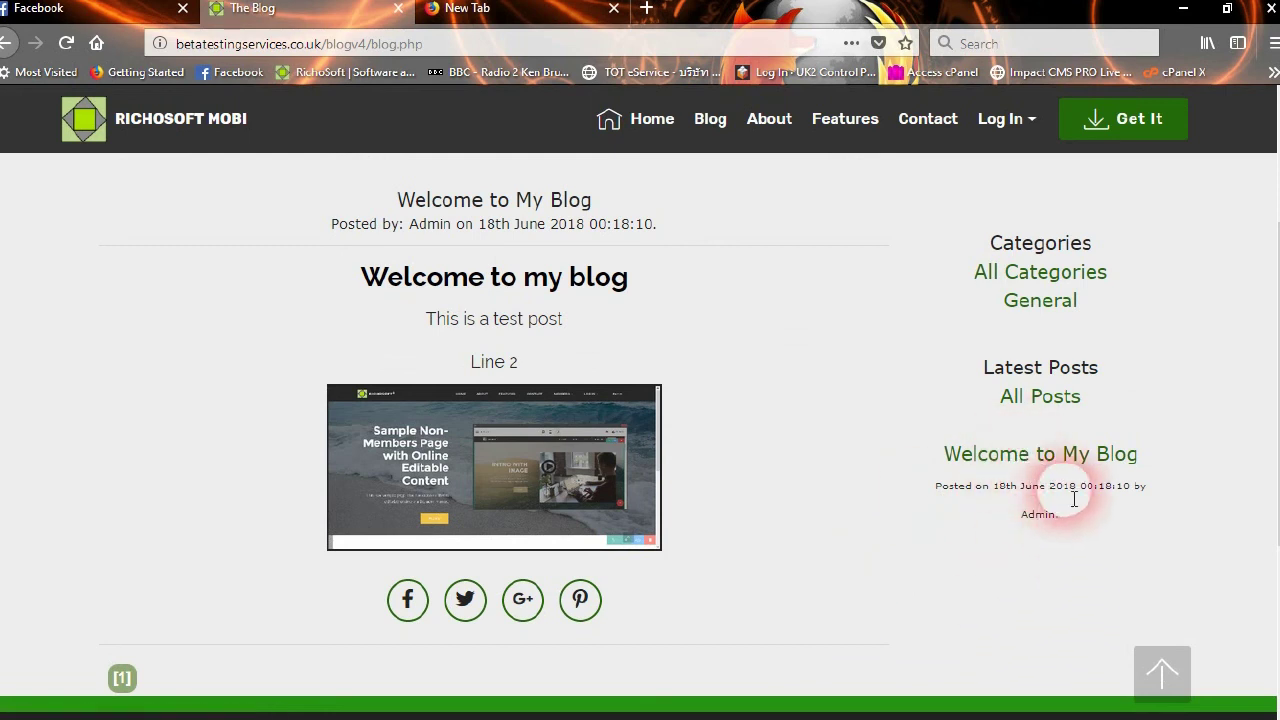
scroll(705, 500, up, 3)
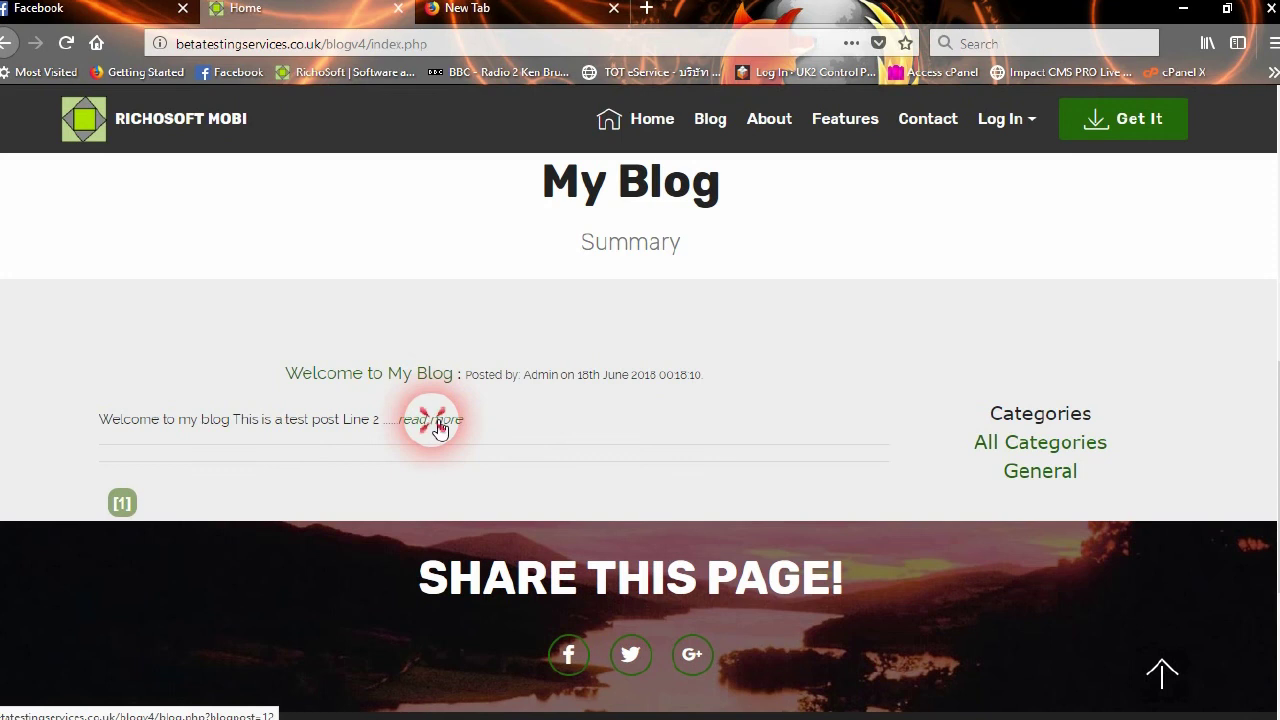
Read the full Welcome to My Blog post via 'read more', then go back to the main blog stream
click(437, 424)
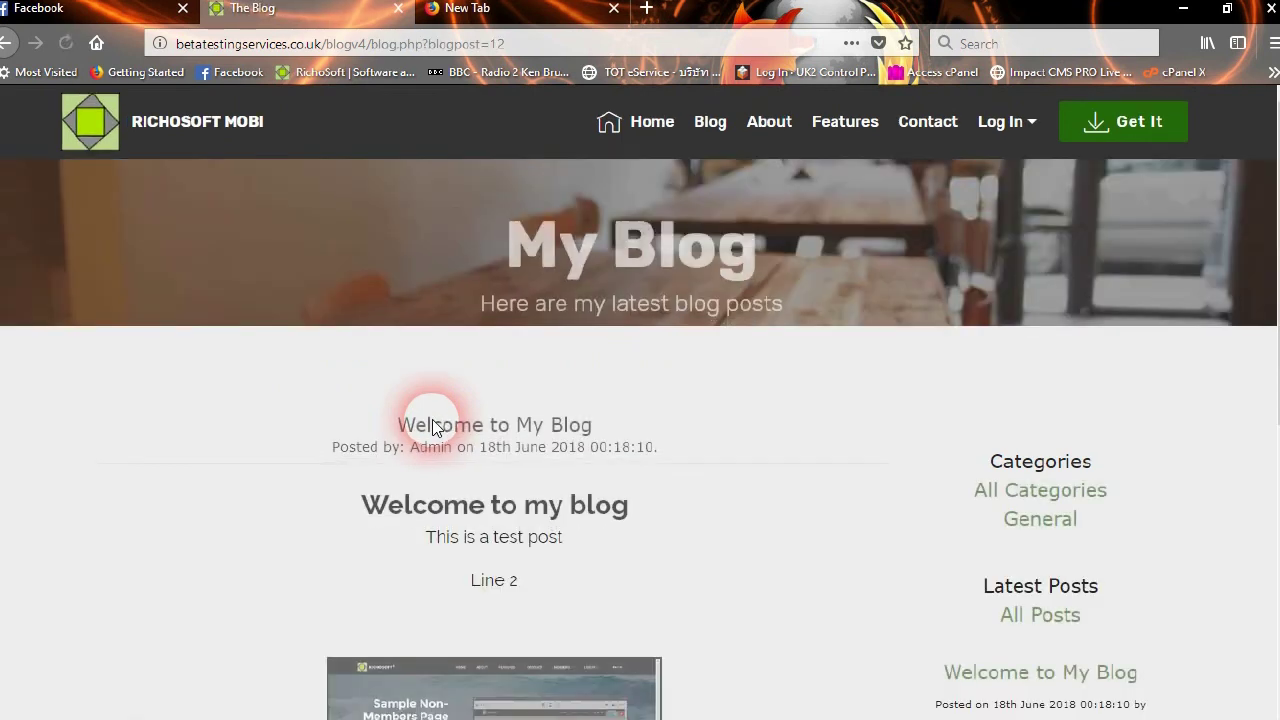
scroll(684, 465, down, 6)
scroll(686, 460, up, 3)
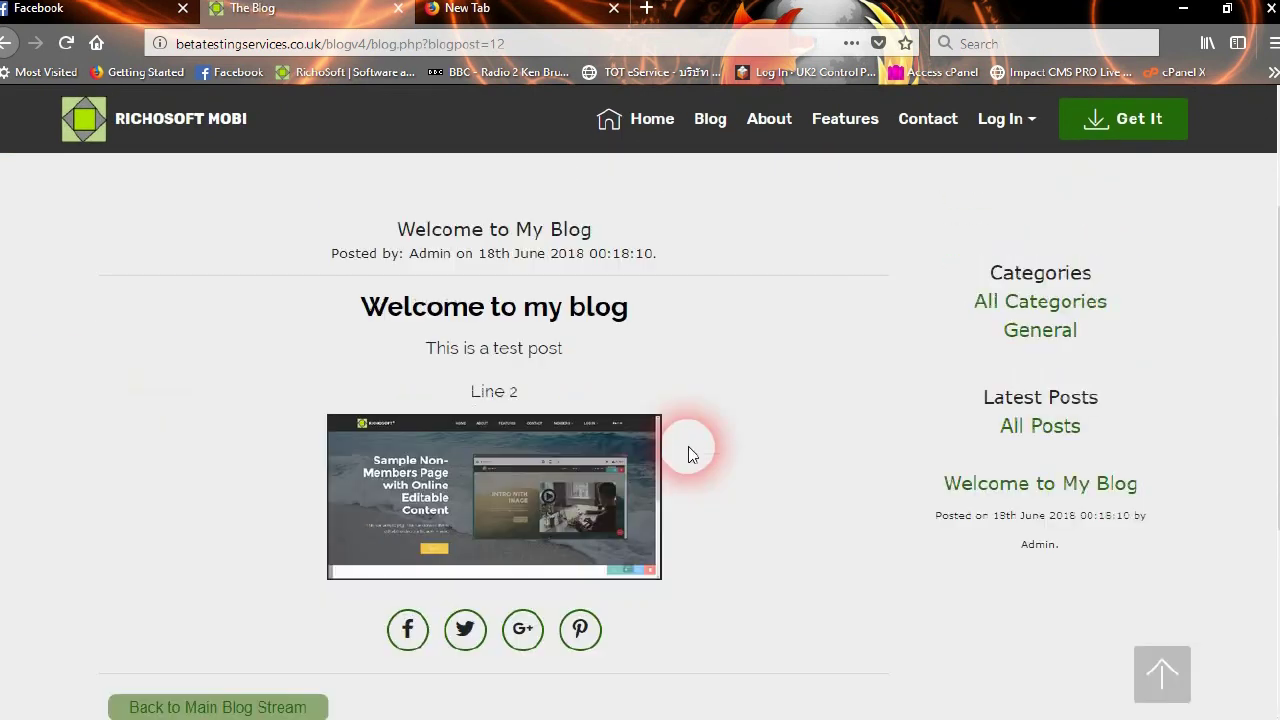
scroll(688, 453, up, 2)
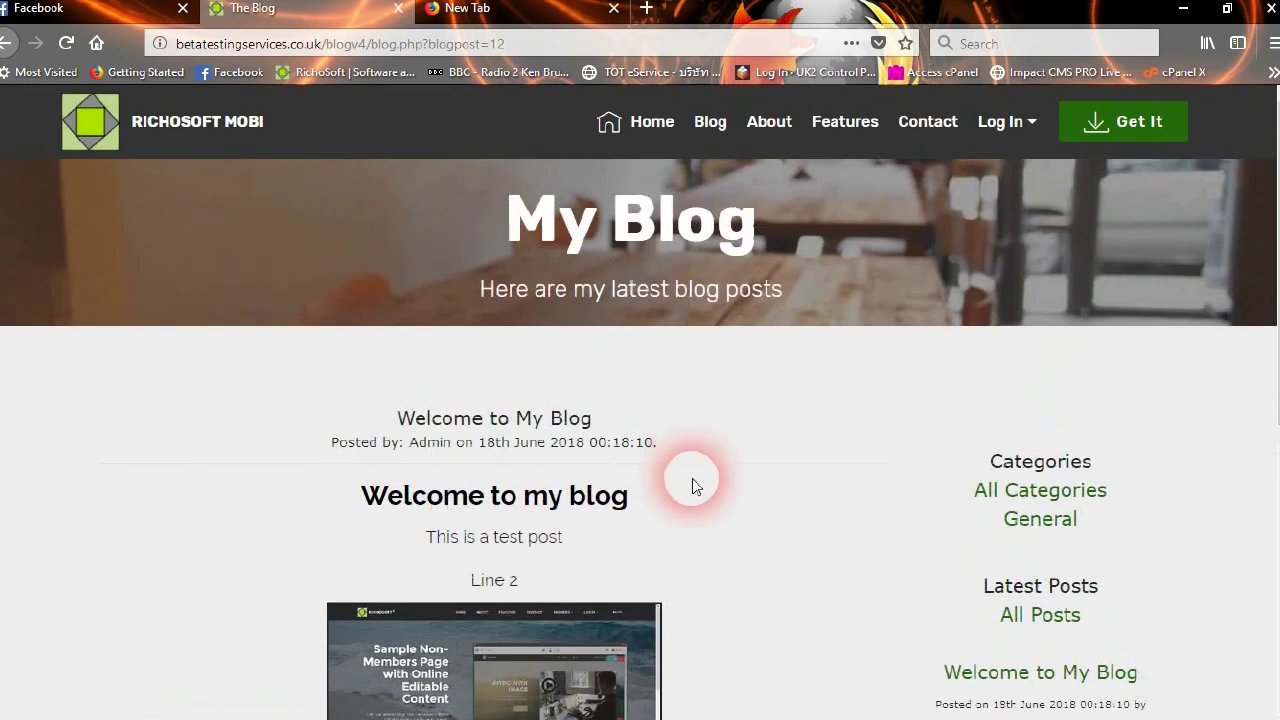
scroll(691, 480, down, 3)
scroll(688, 503, down, 1)
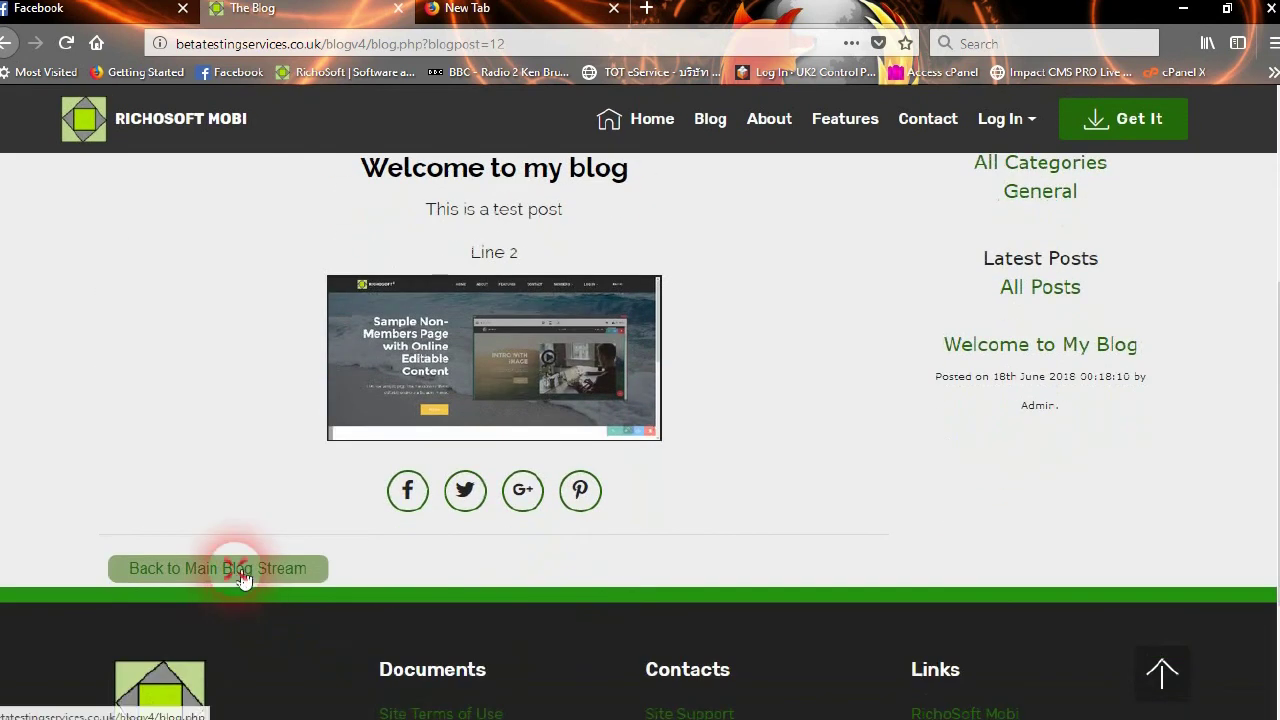
scroll(635, 555, down, 5)
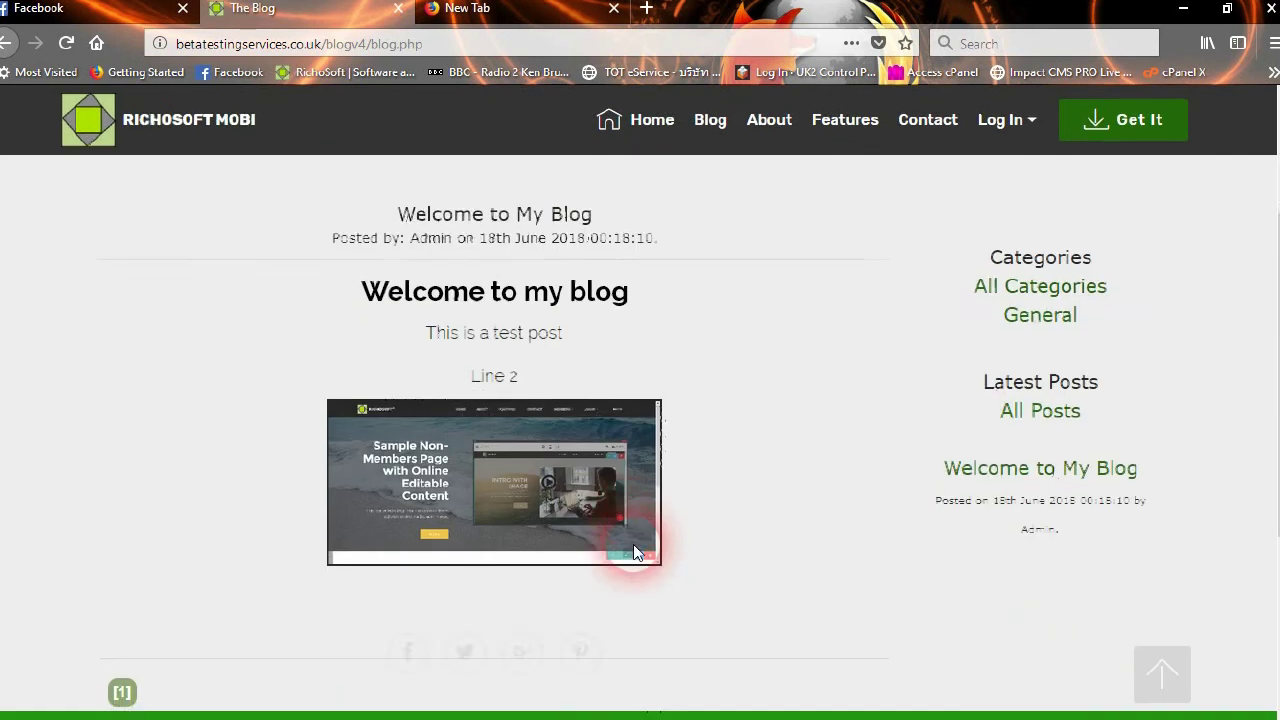
scroll(629, 549, up, 3)
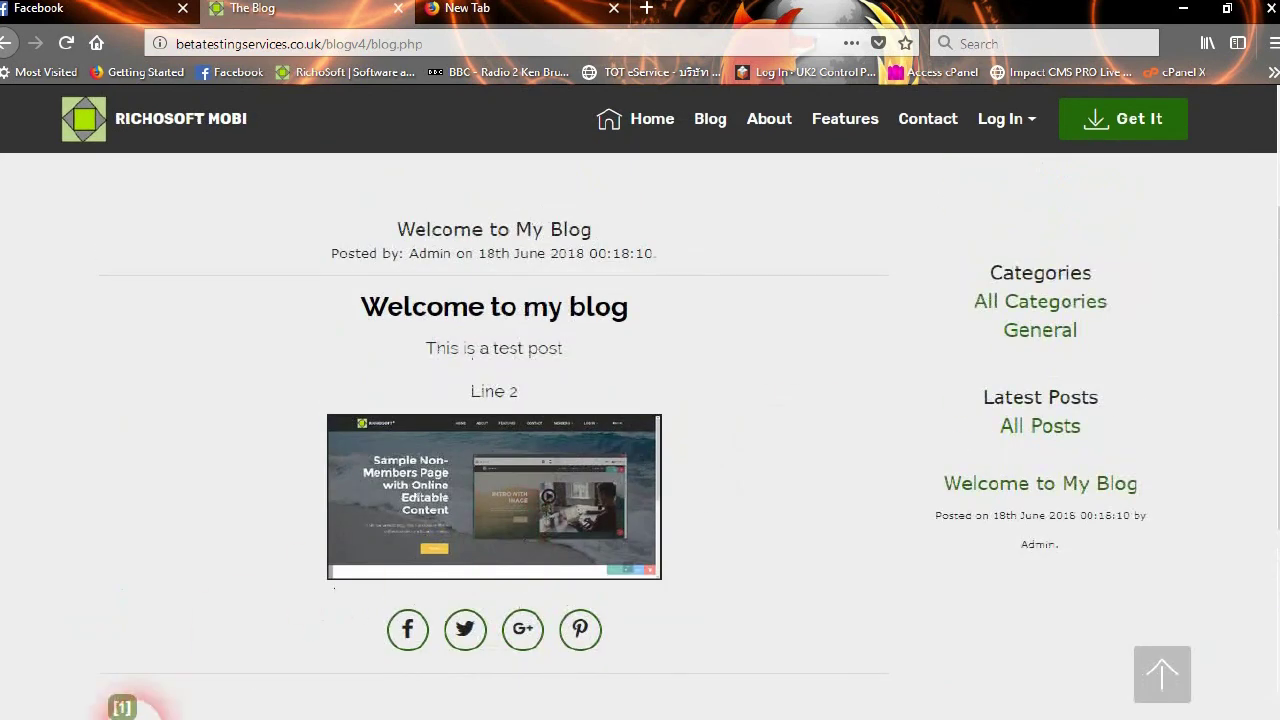
scroll(150, 650, down, 1)
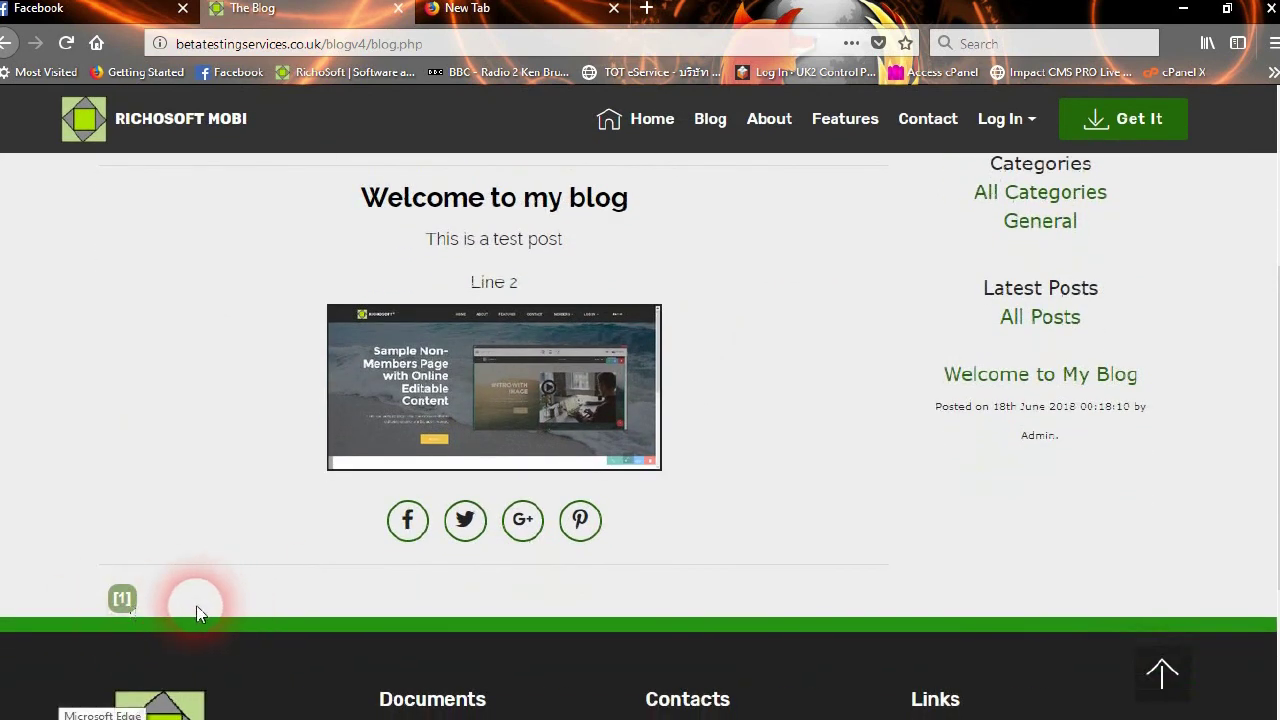
scroll(677, 455, up, 3)
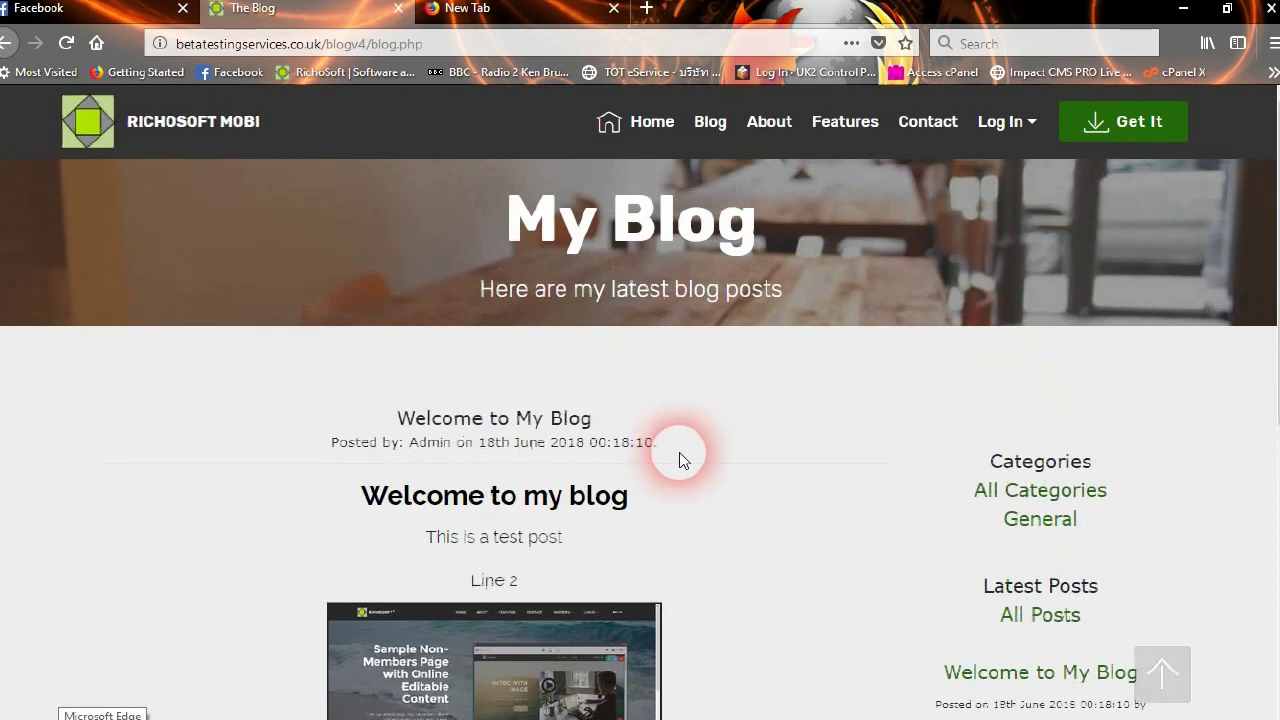
click(781, 122)
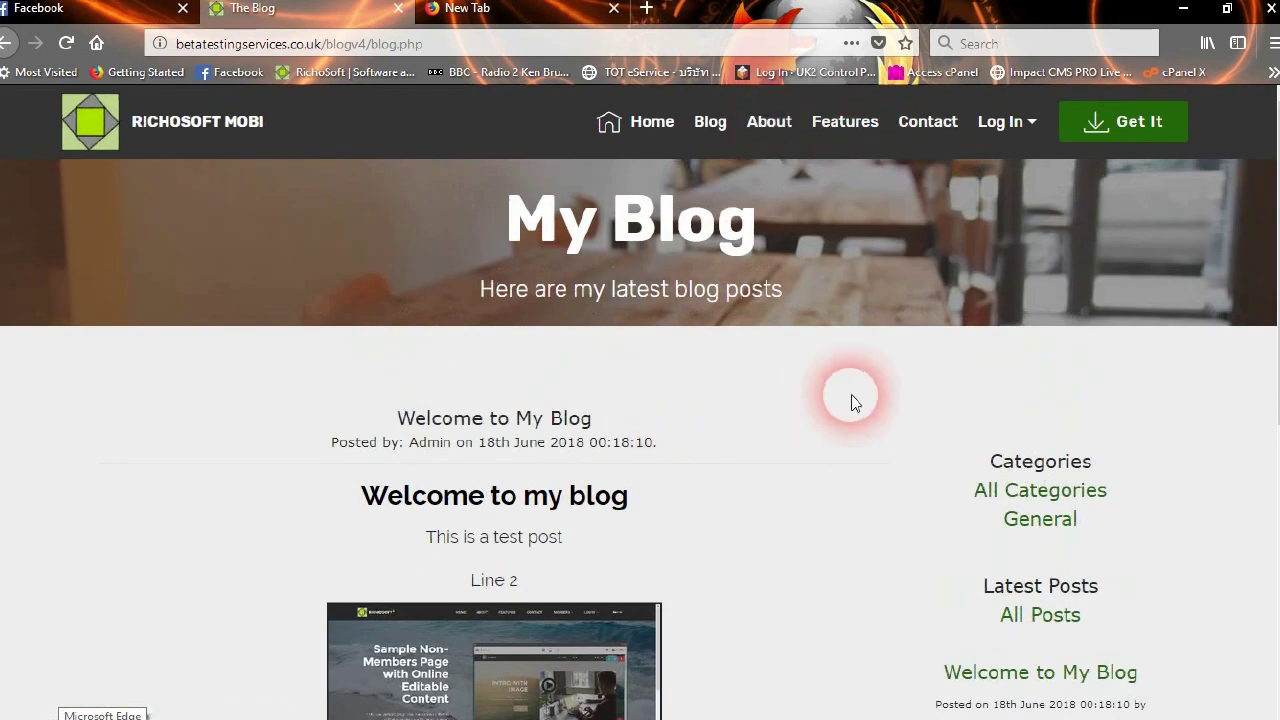
click(1002, 130)
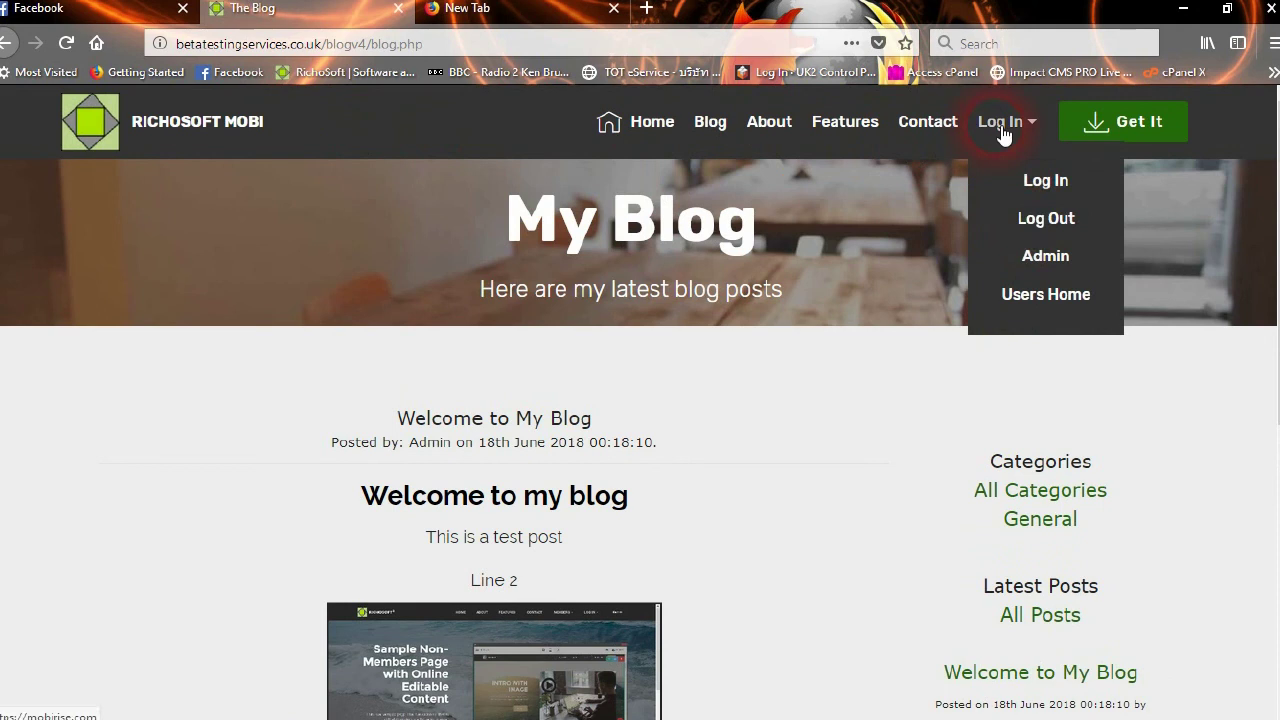
From the Admin Page, open Welcome to My Blog for editing via List/Edit Posts
click(1046, 257)
click(476, 380)
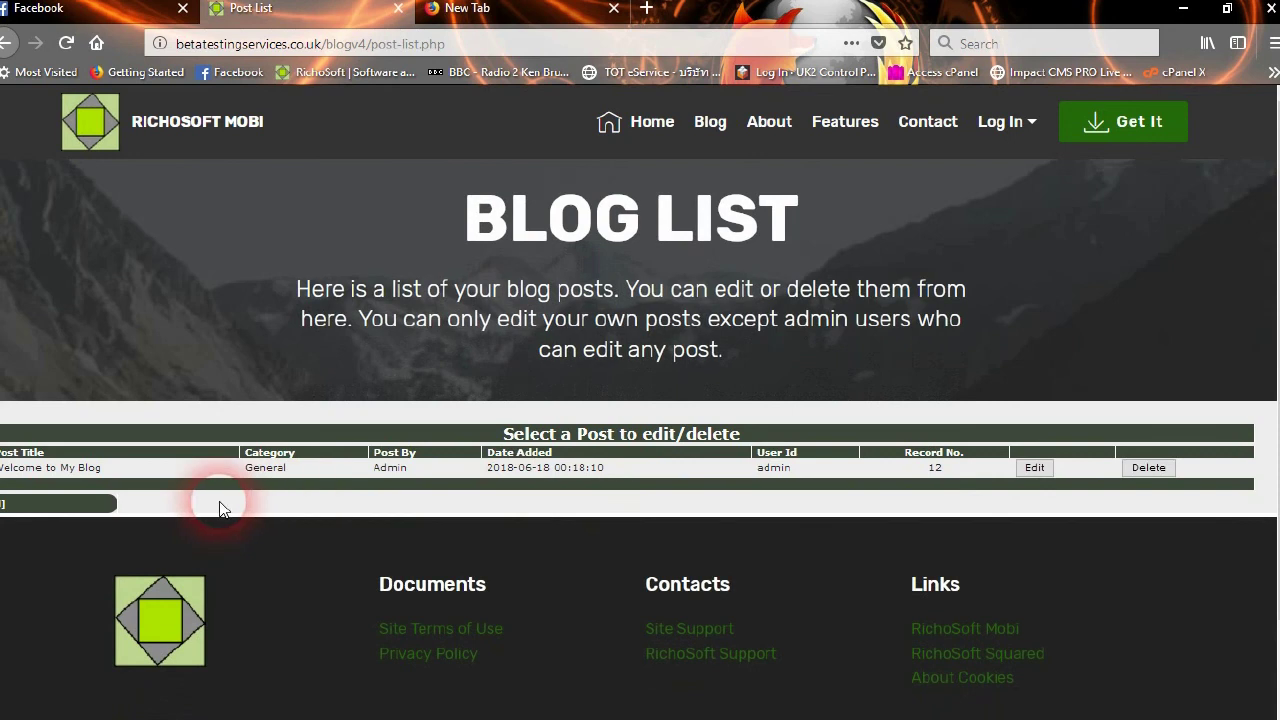
click(55, 483)
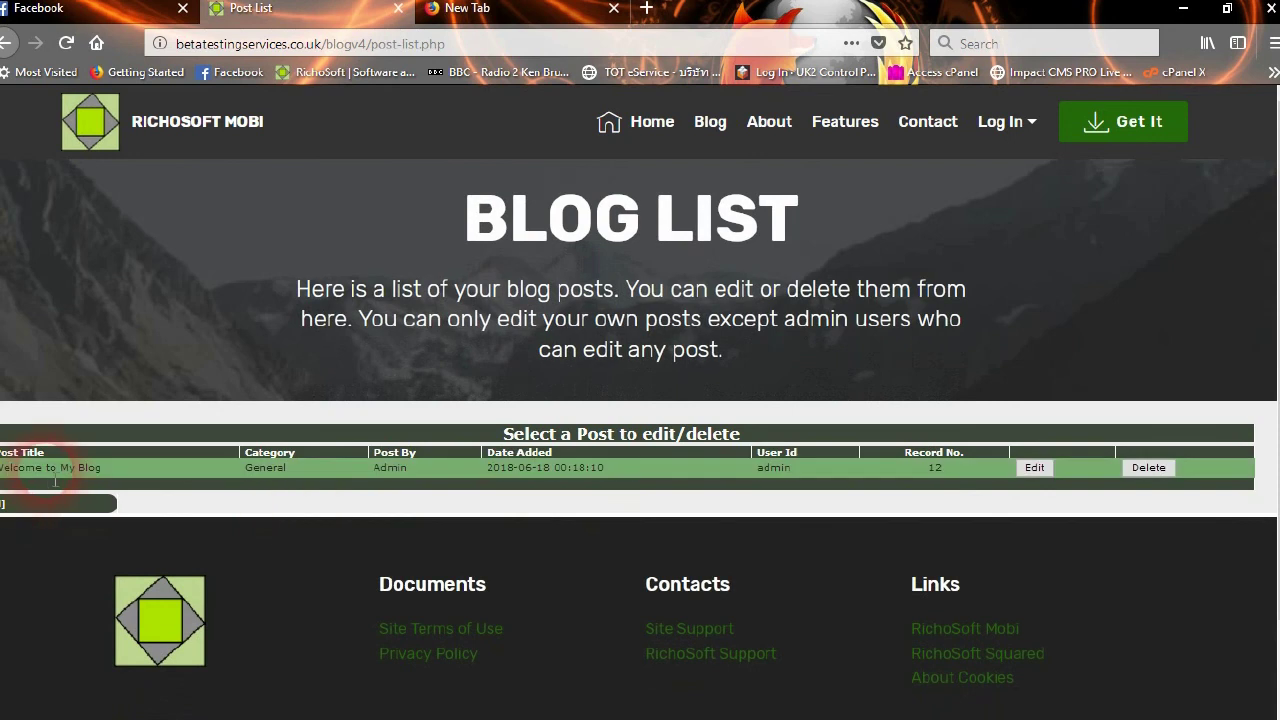
click(1031, 478)
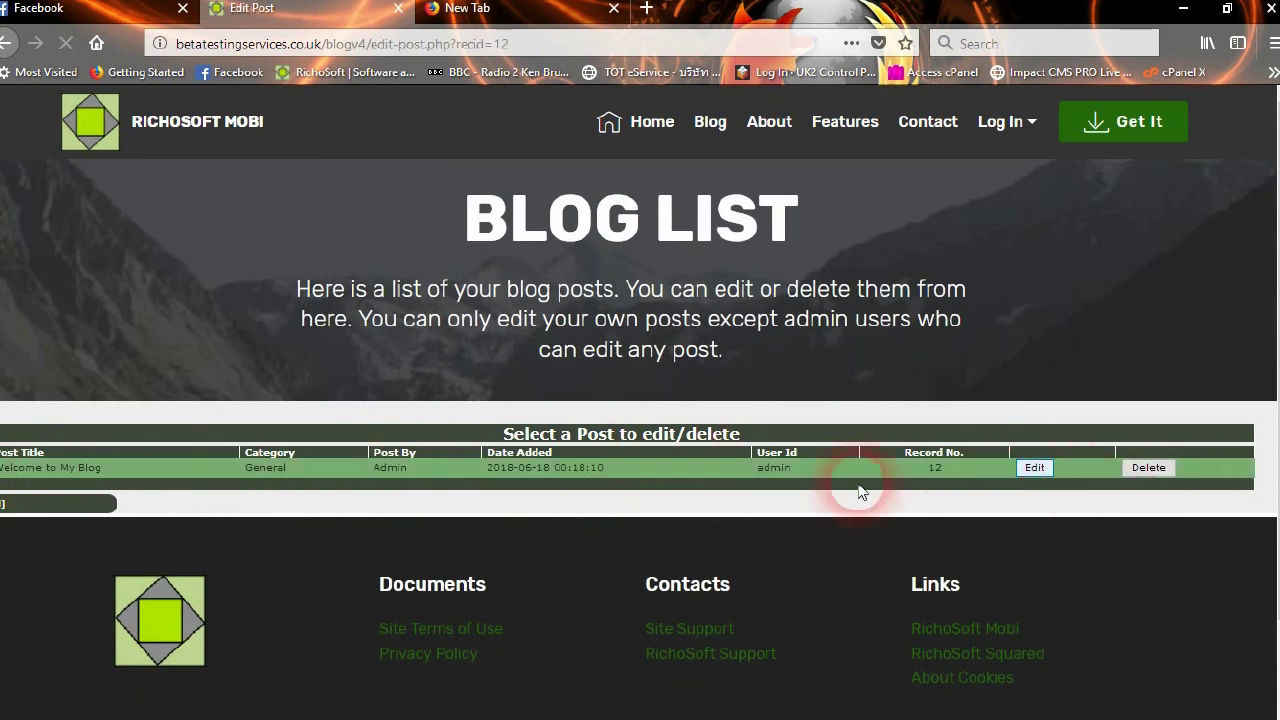
Review the post's title, General category and content, then return to the Admin Page
scroll(509, 320, down, 4)
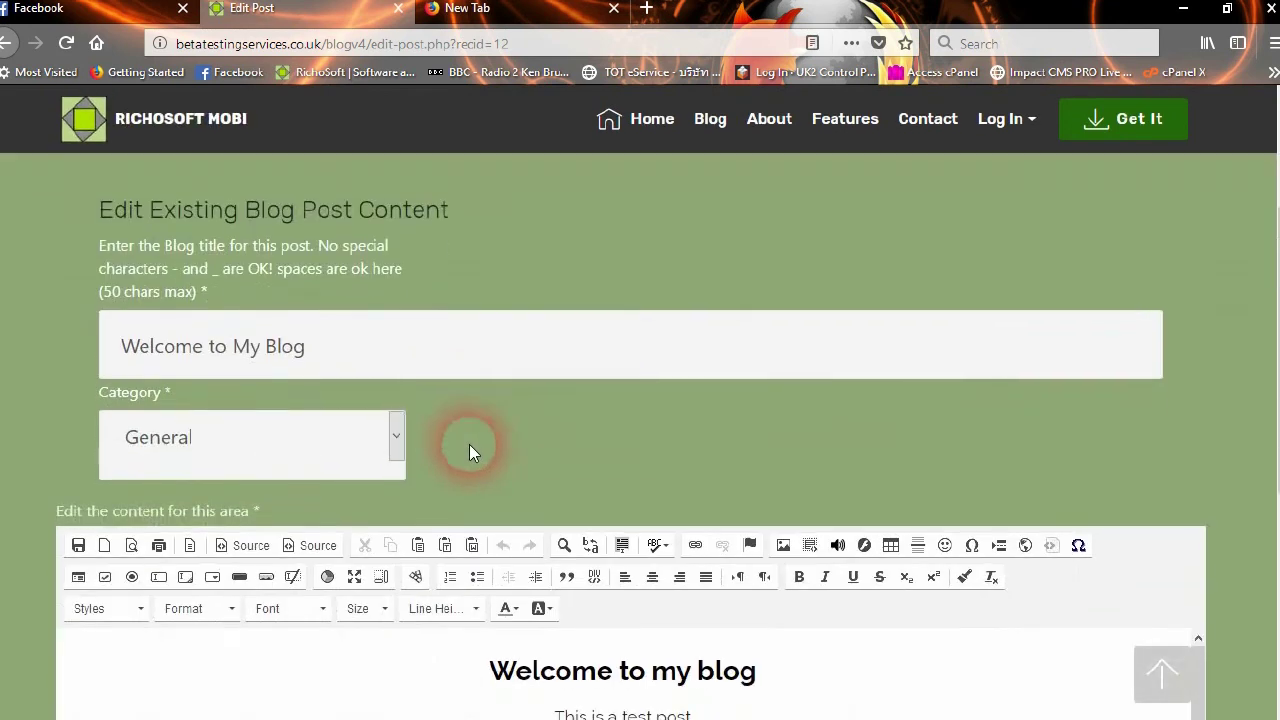
scroll(280, 420, down, 3)
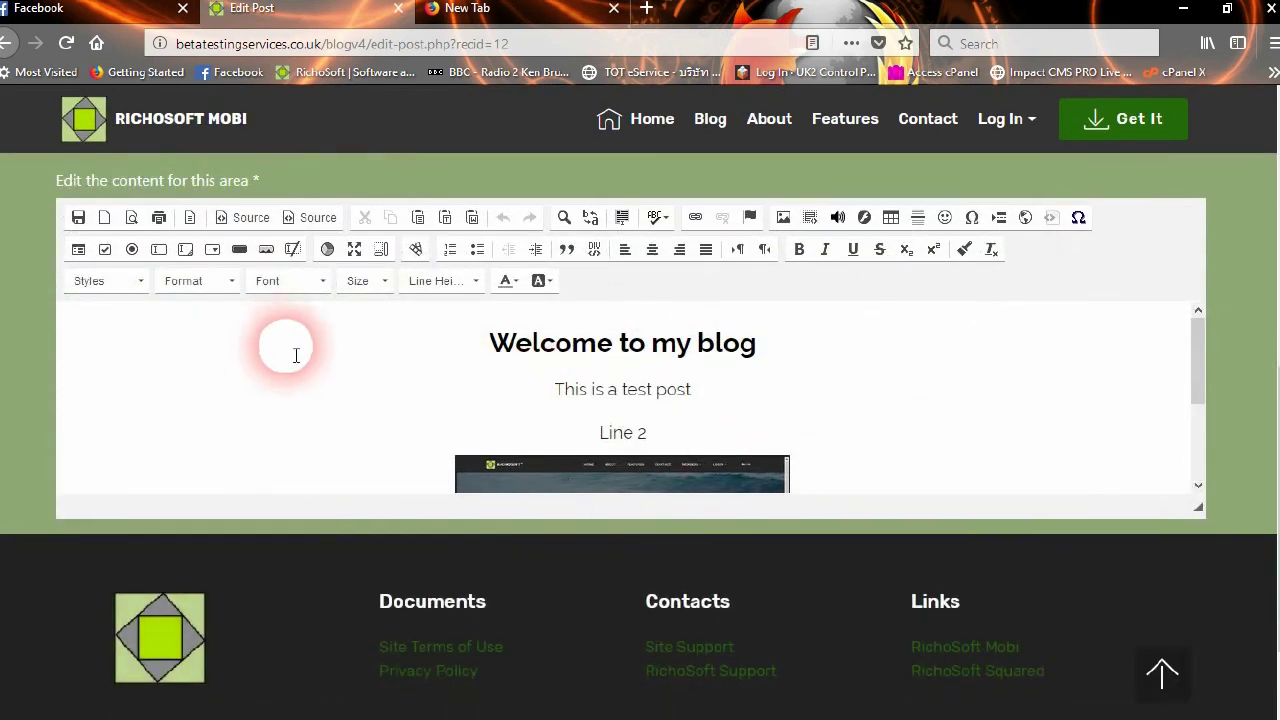
scroll(296, 355, up, 3)
scroll(969, 278, up, 2)
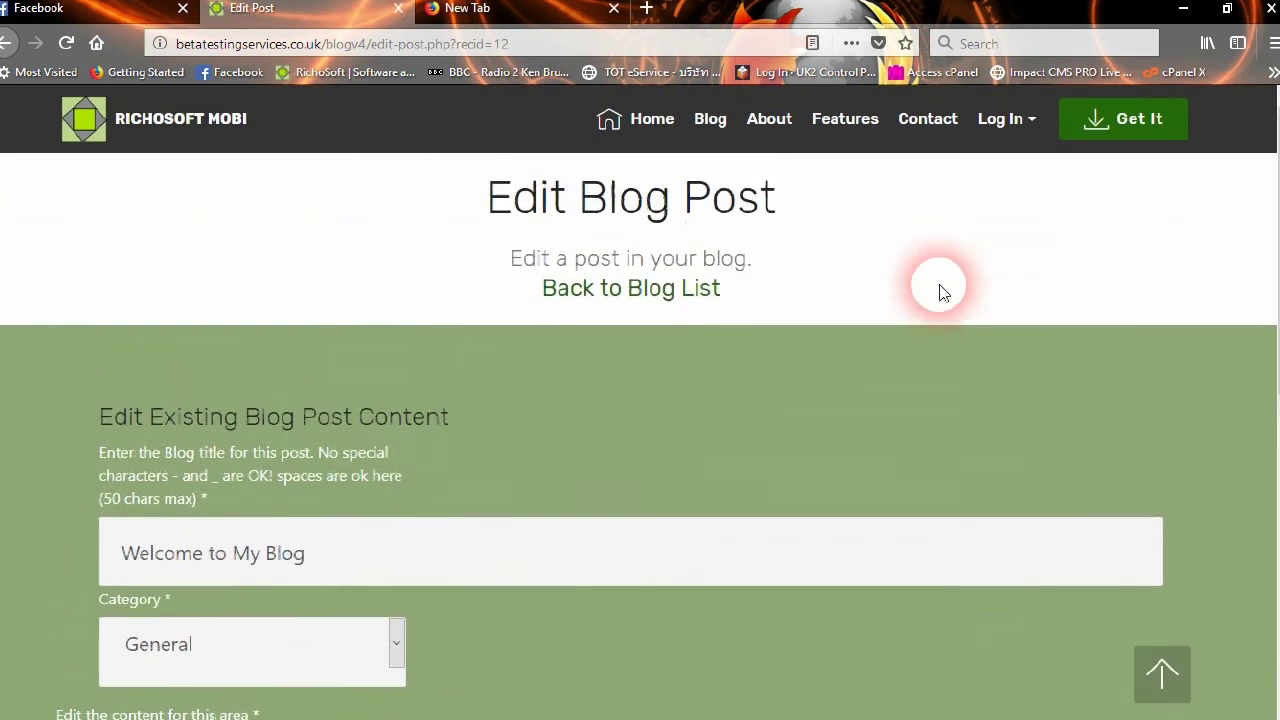
click(1045, 132)
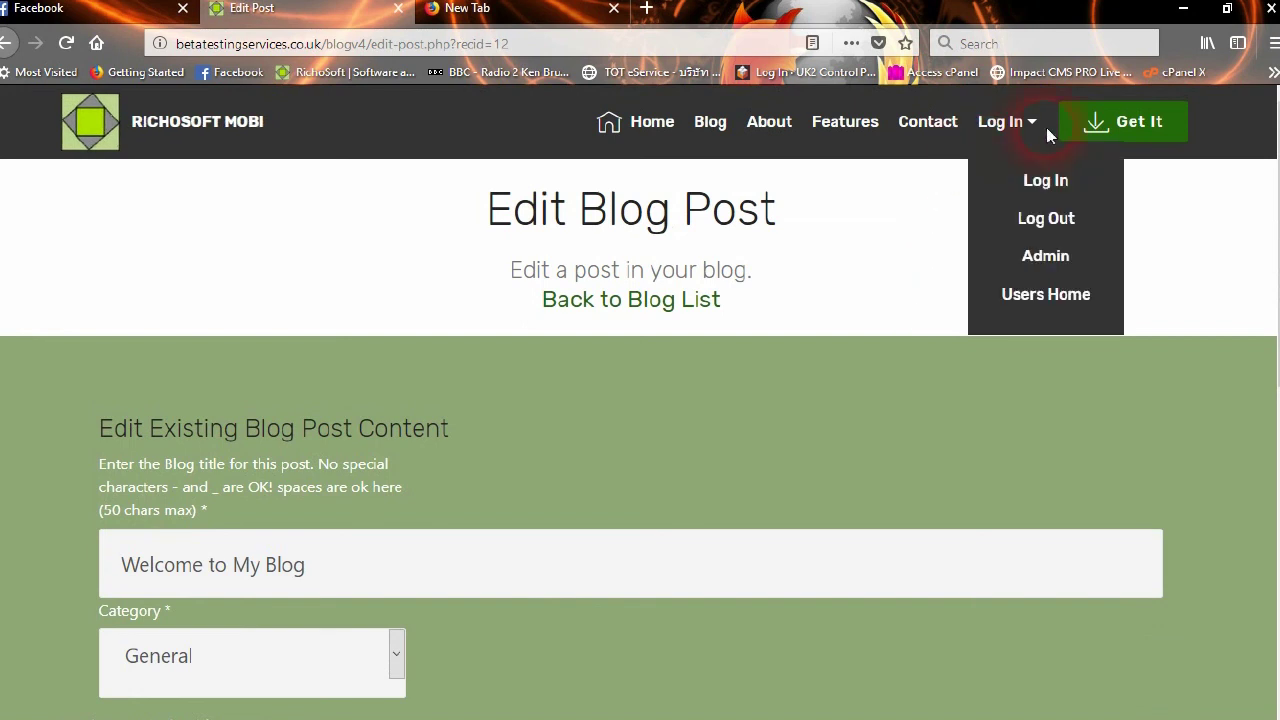
click(1045, 258)
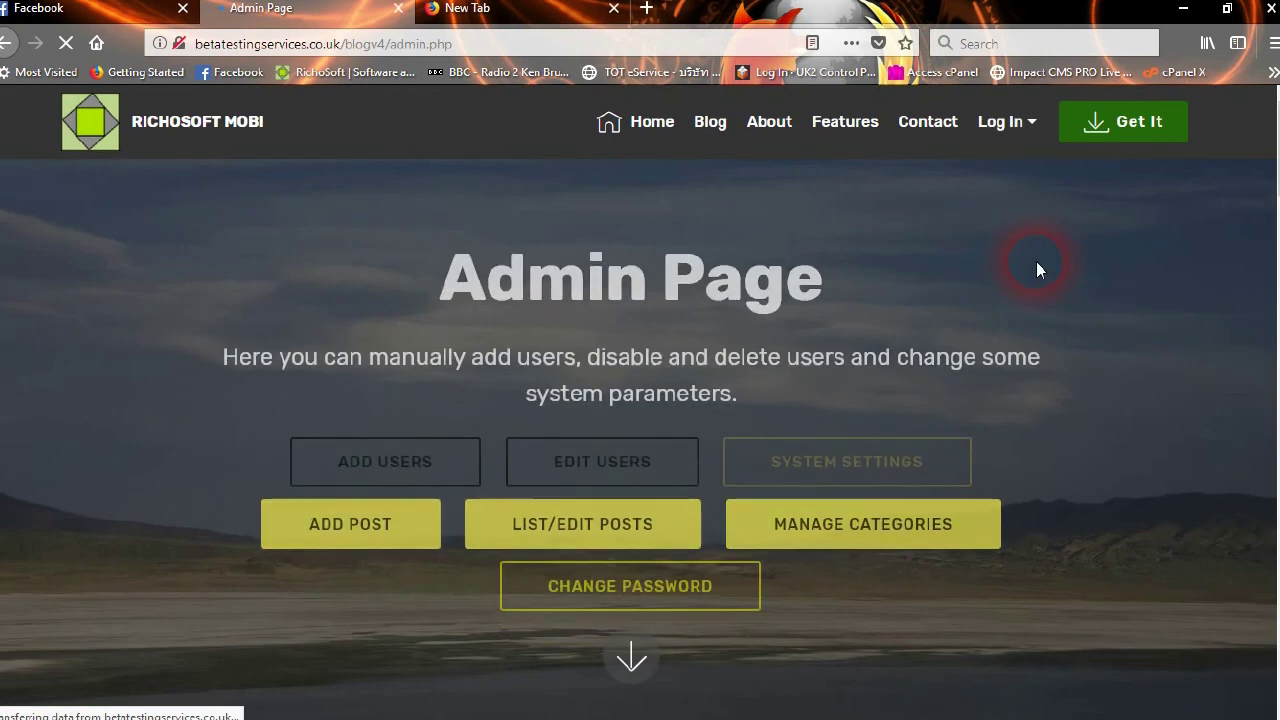
In Manage Categories, add the My Holidays category
click(868, 508)
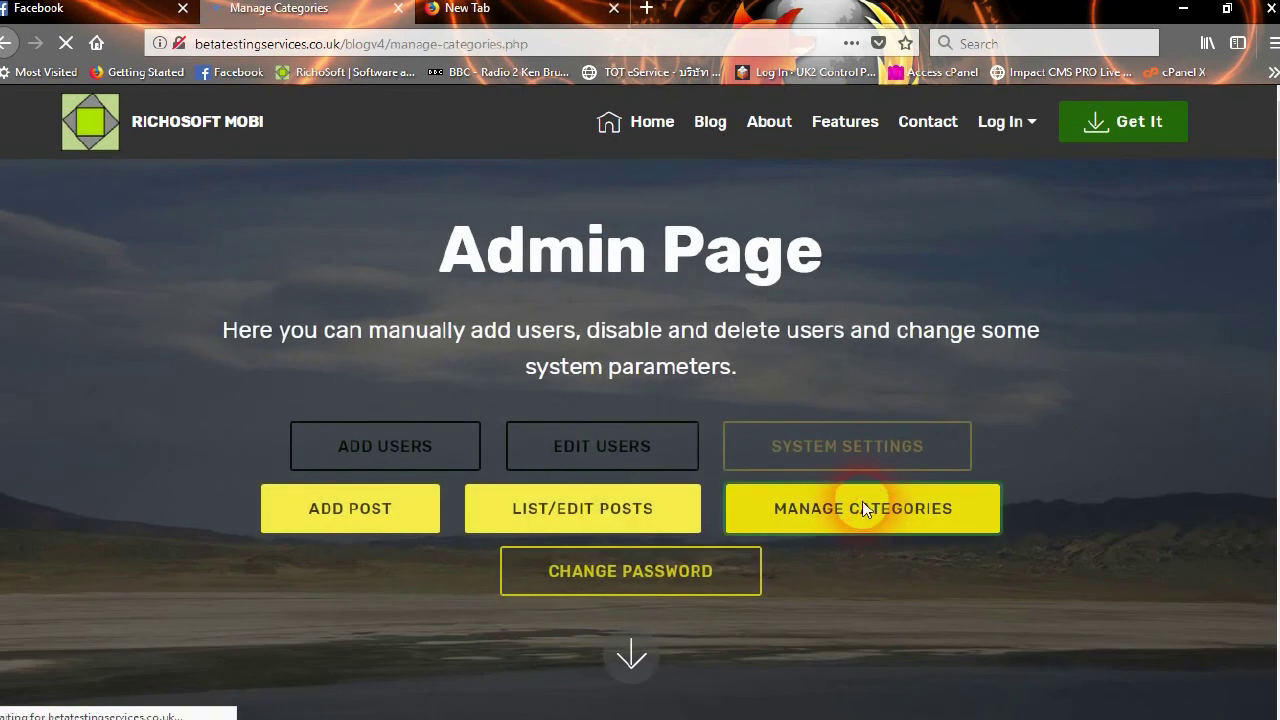
scroll(277, 466, down, 2)
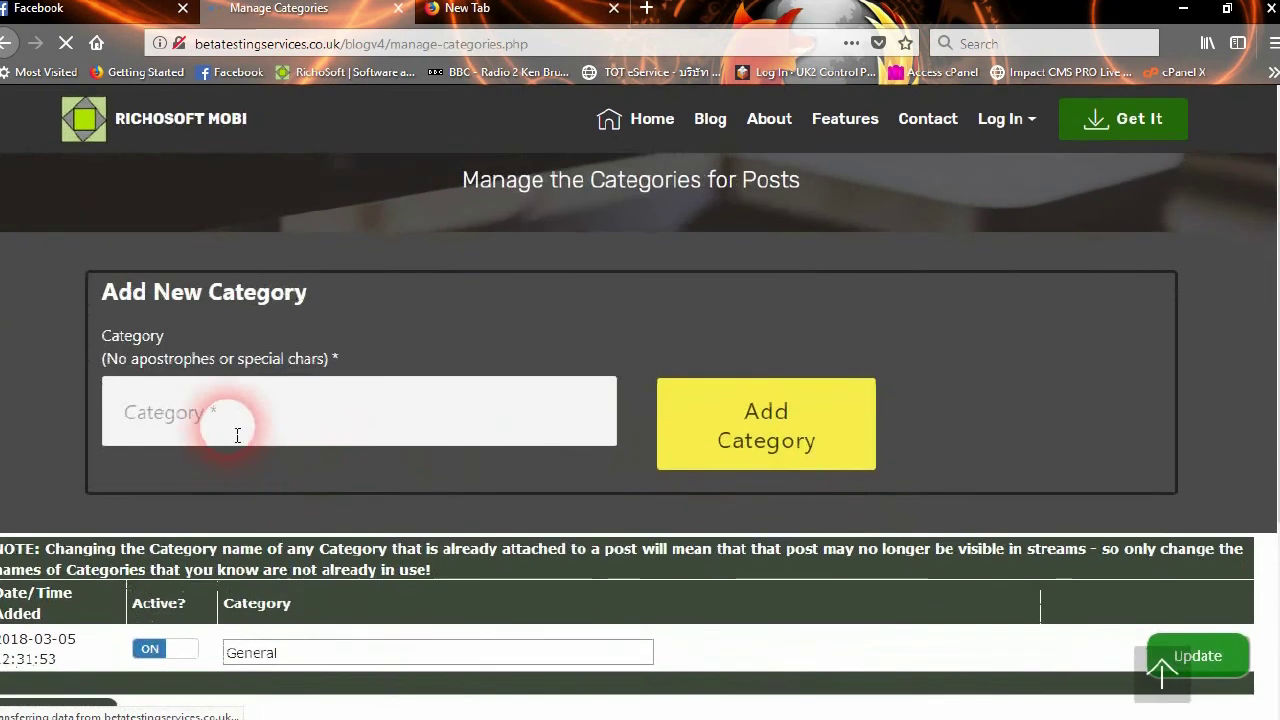
scroll(214, 566, down, 2)
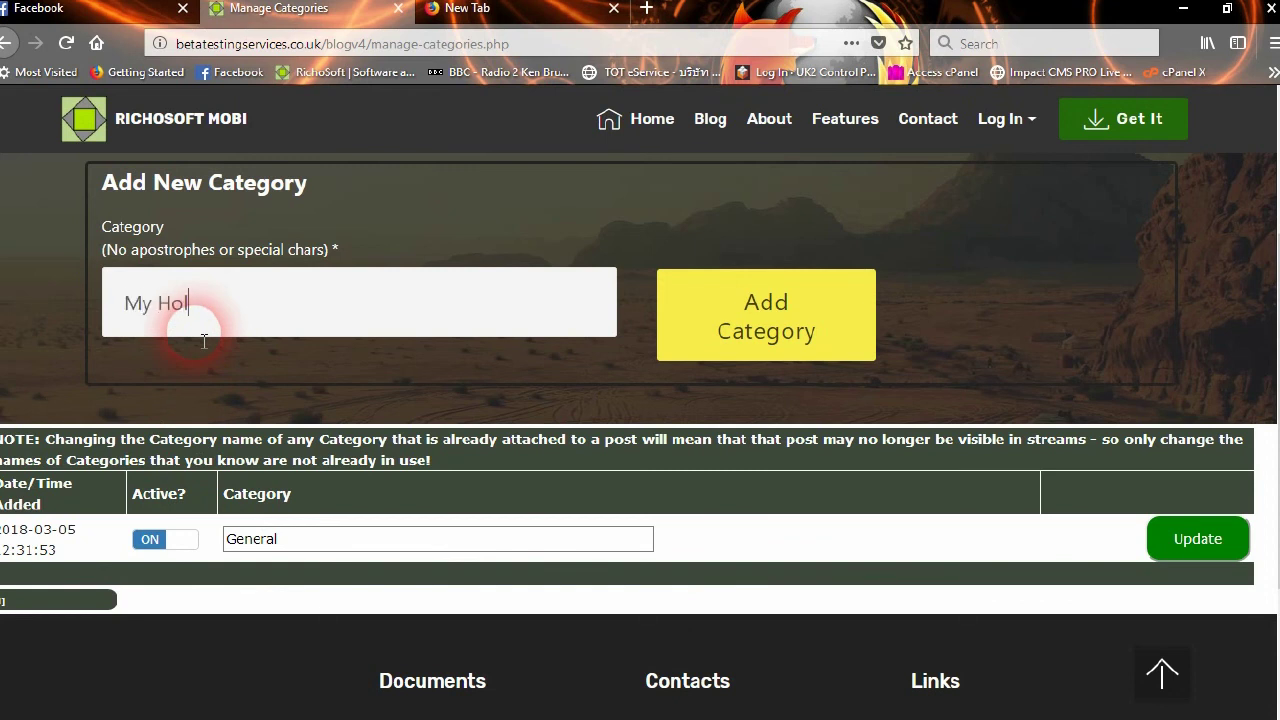
click(752, 310)
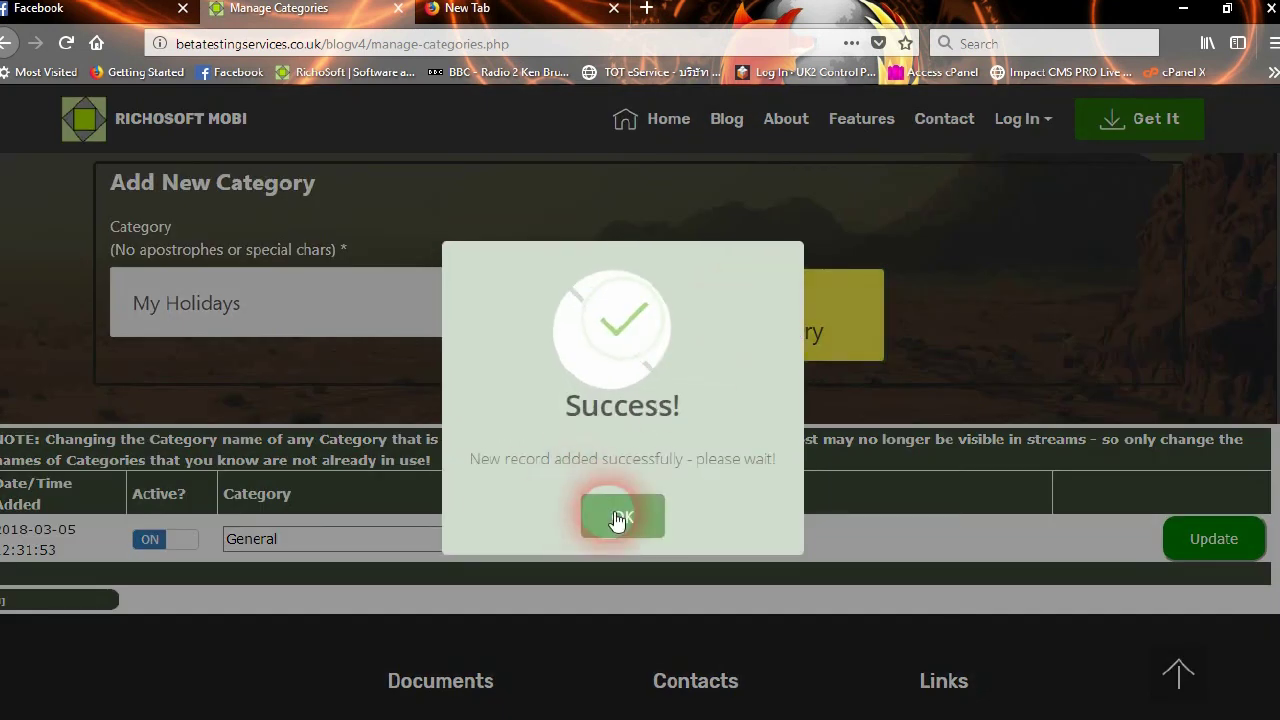
click(617, 518)
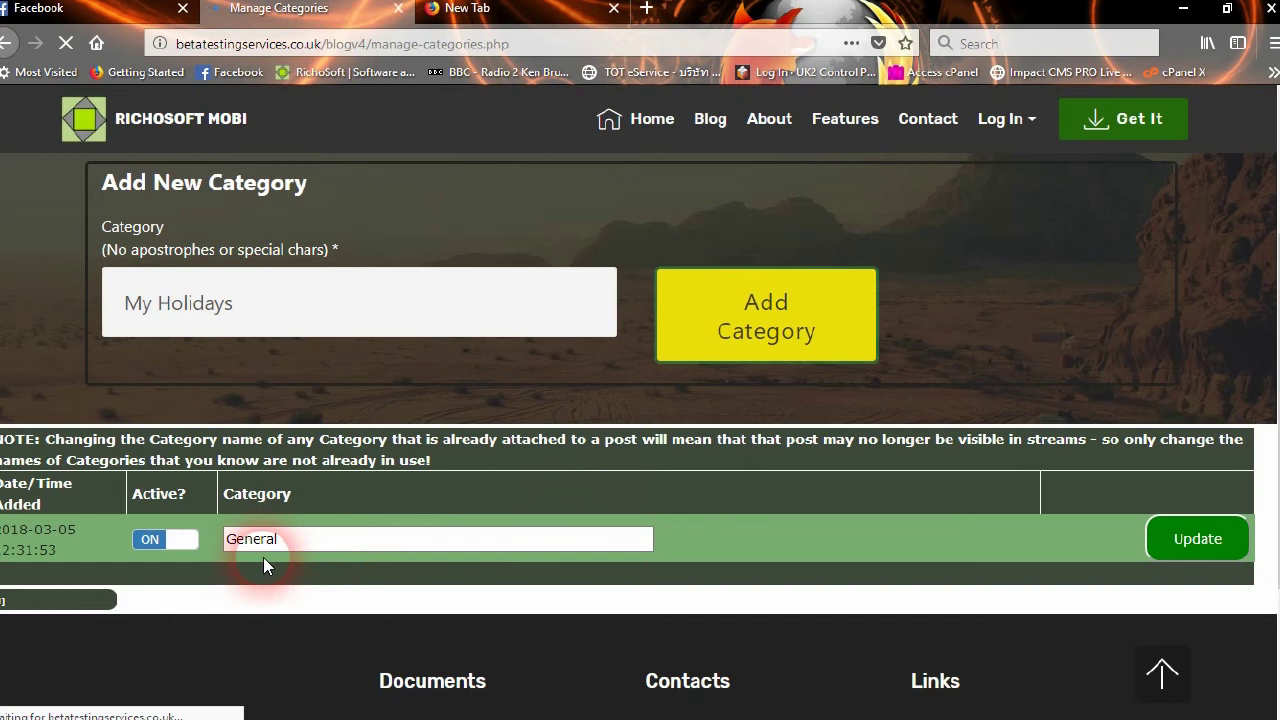
Check the category list with General and My Holidays, then open the public Blog page
scroll(427, 473, down, 4)
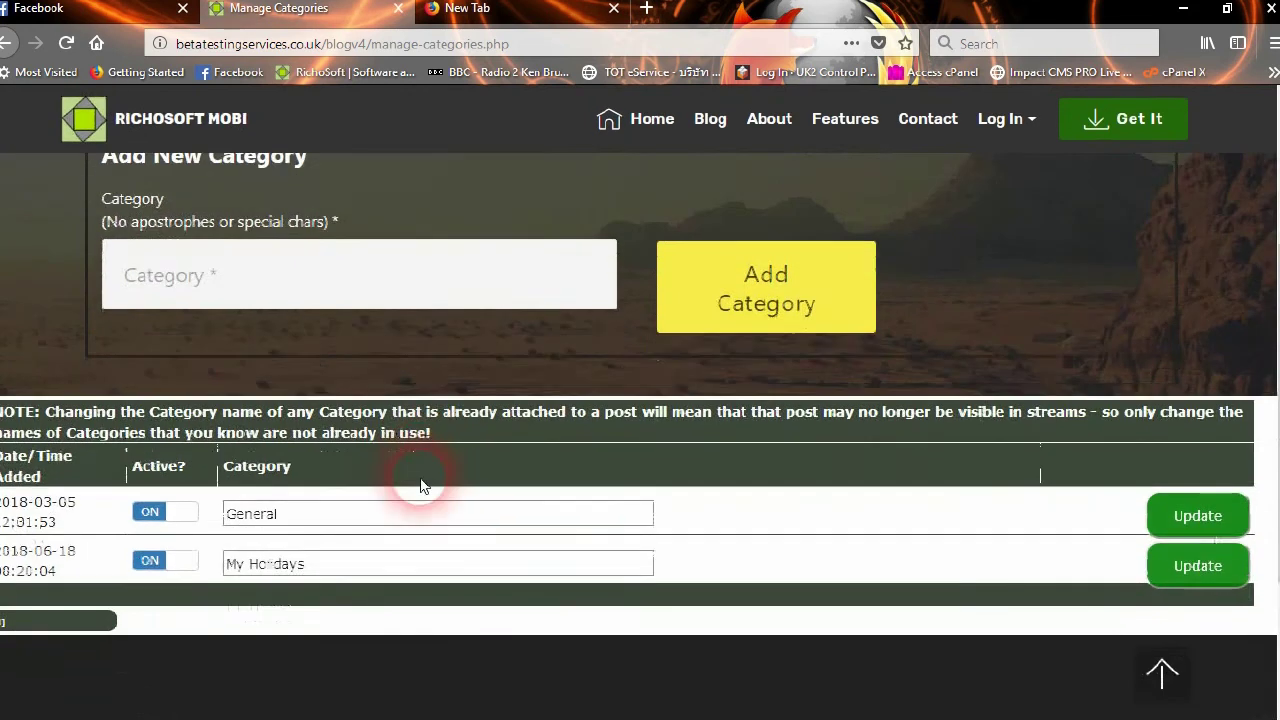
scroll(420, 485, down, 2)
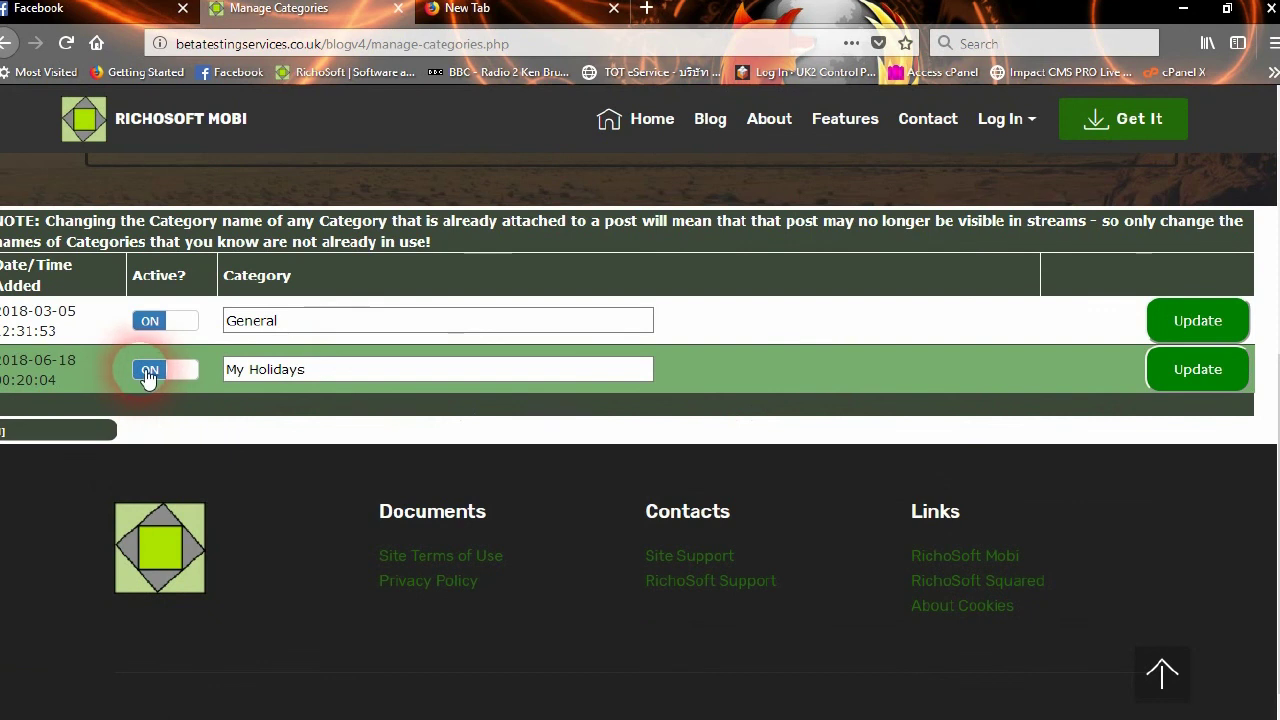
click(338, 375)
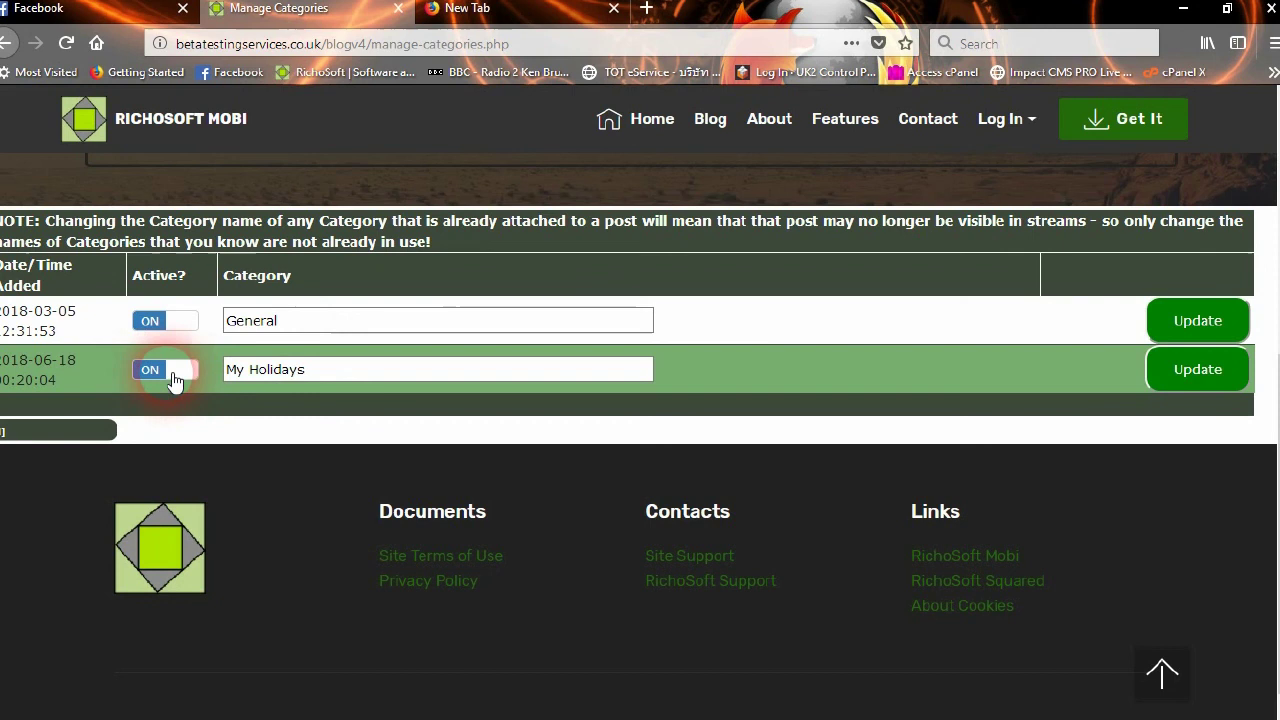
click(688, 198)
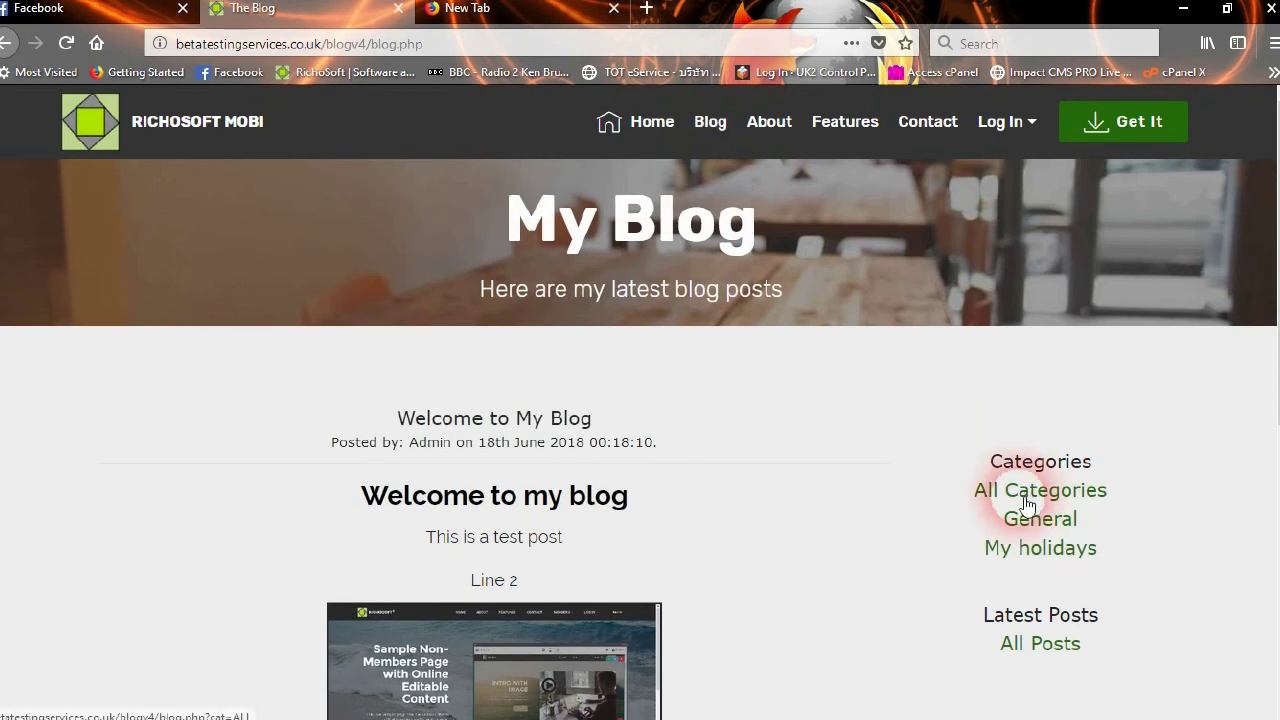
Back in Manage Categories, switch My Holidays to OFF and save the update
click(482, 233)
click(7, 43)
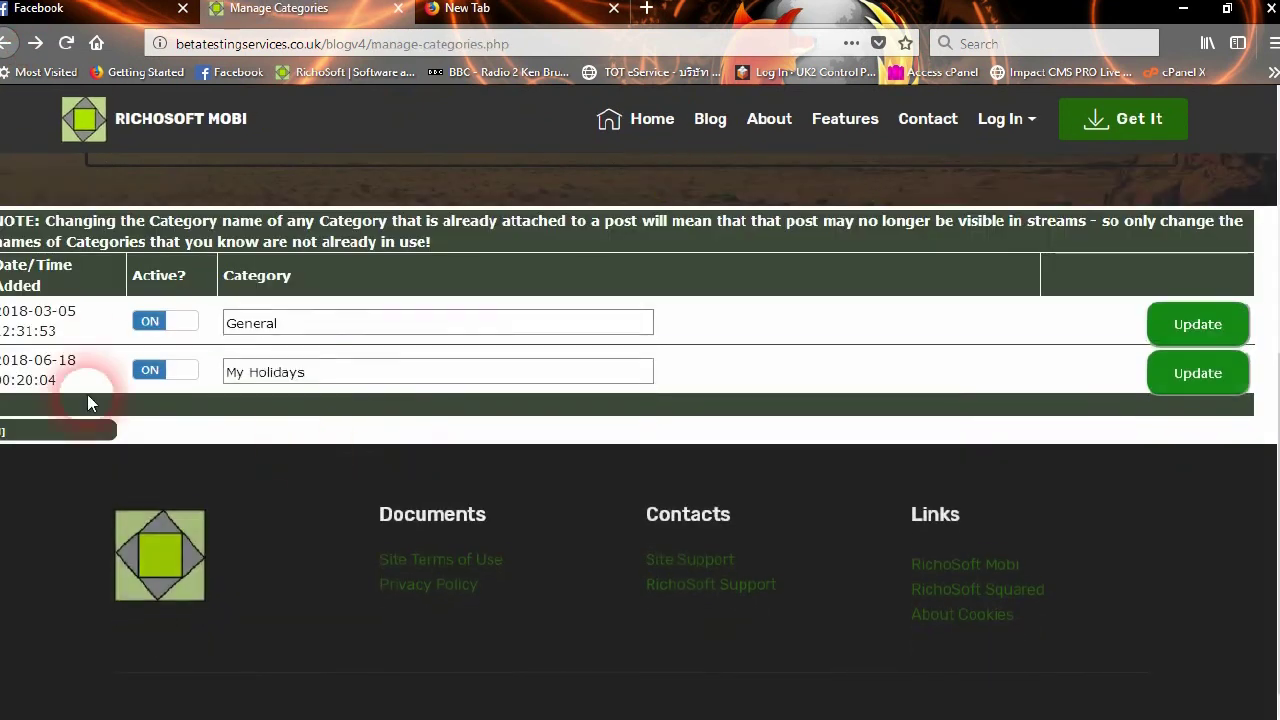
click(122, 378)
click(1006, 358)
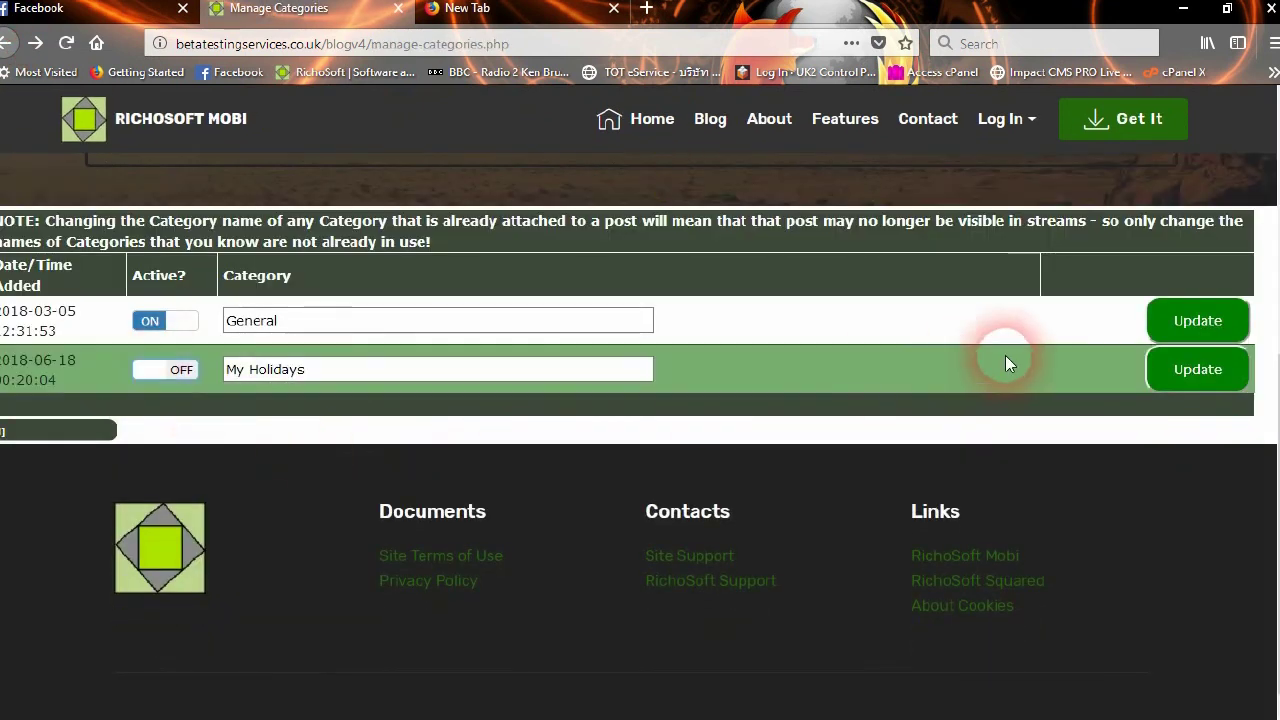
click(1178, 371)
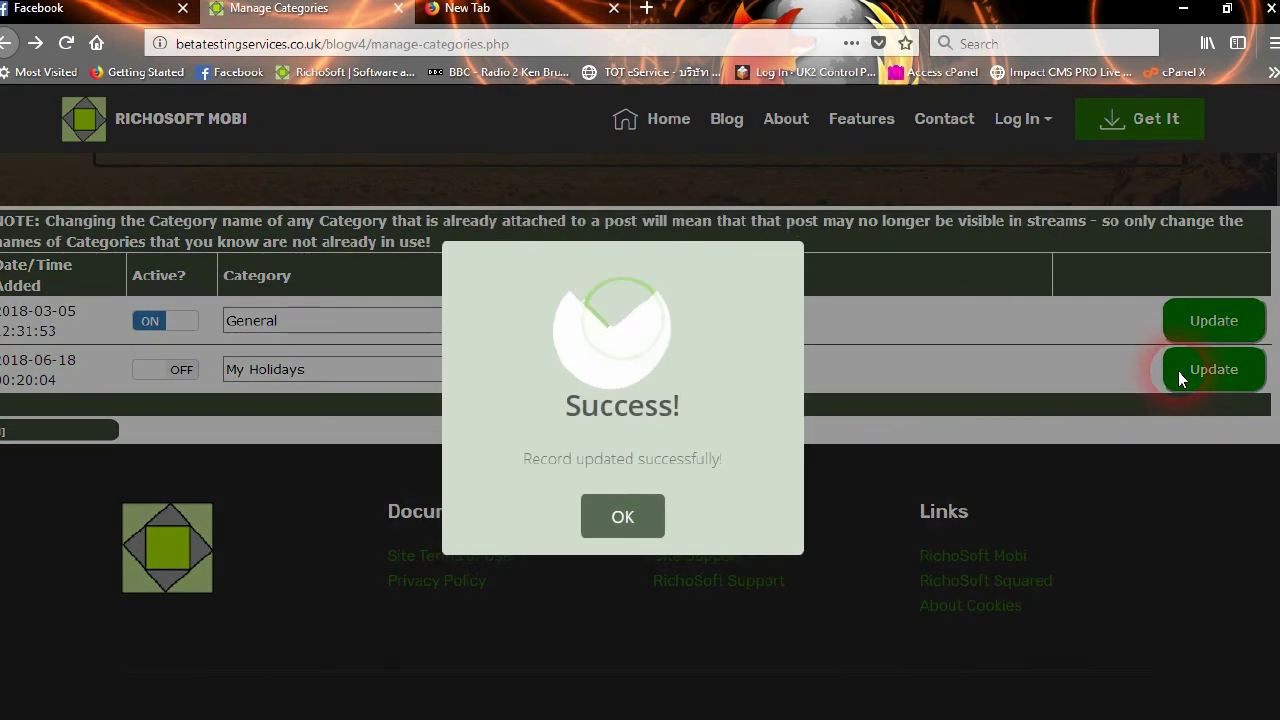
click(660, 515)
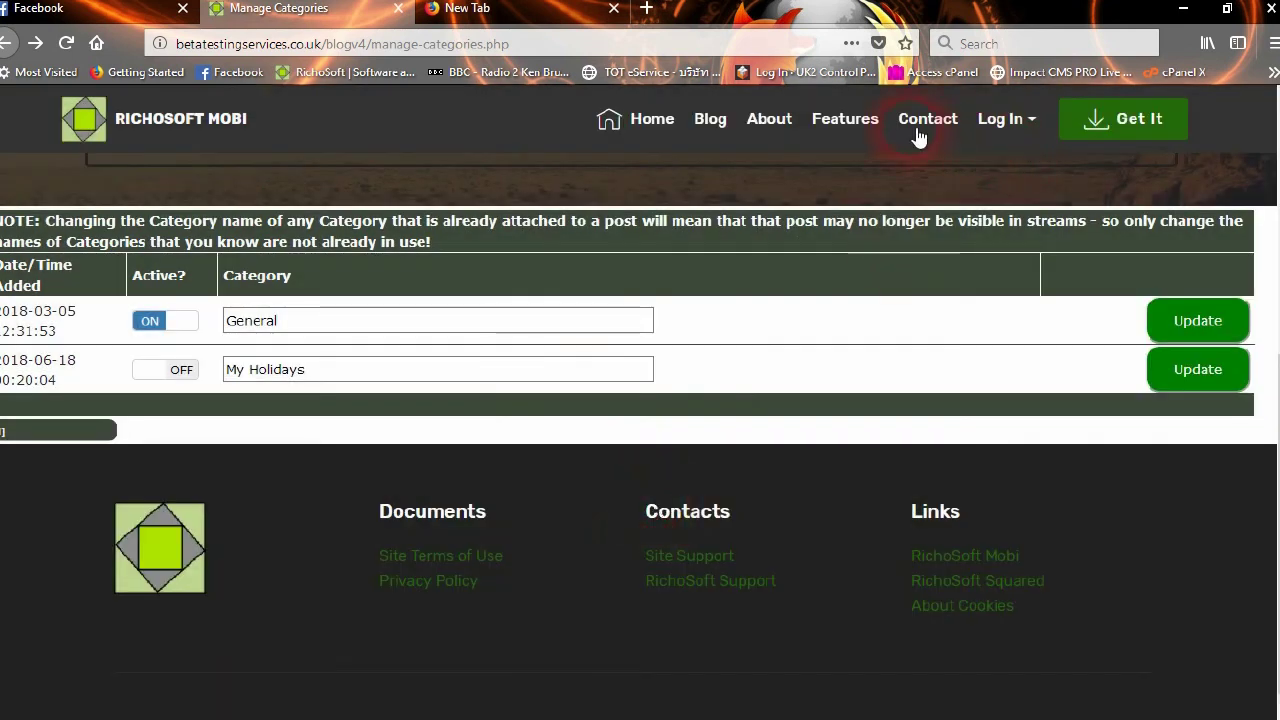
Check the blog page now lists only General, then go to the Admin page
click(724, 126)
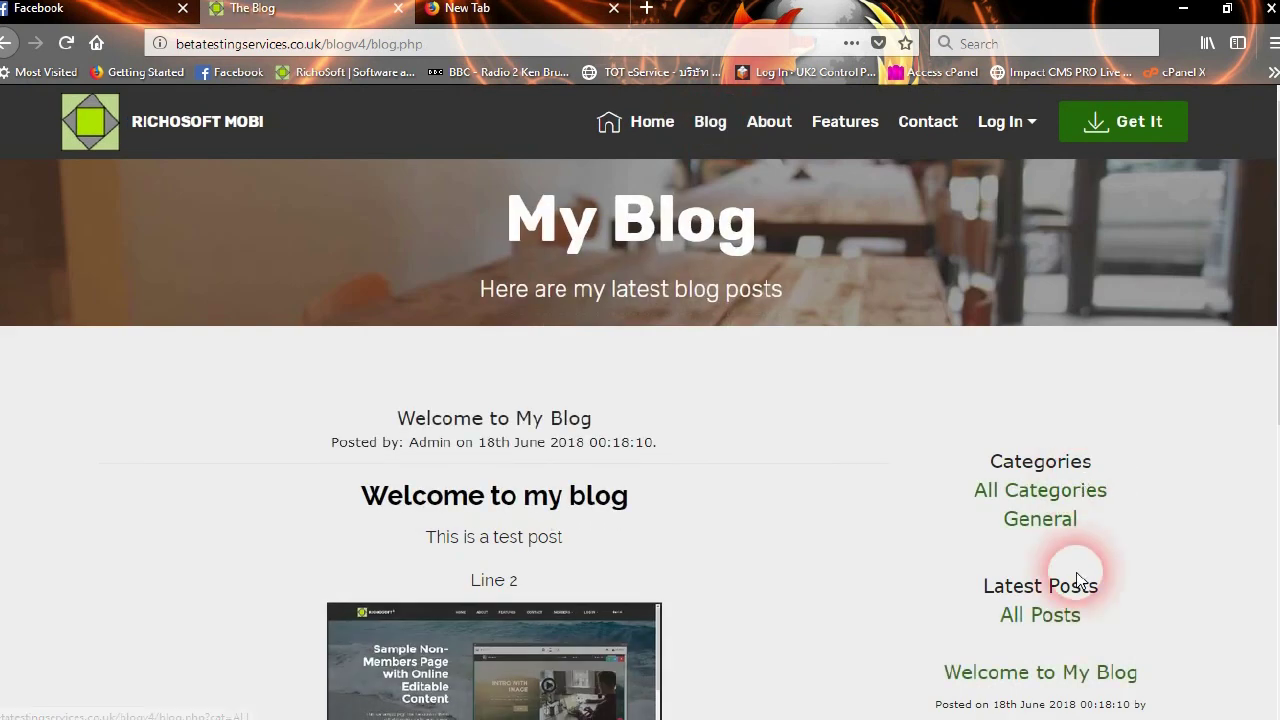
scroll(1057, 577, down, 3)
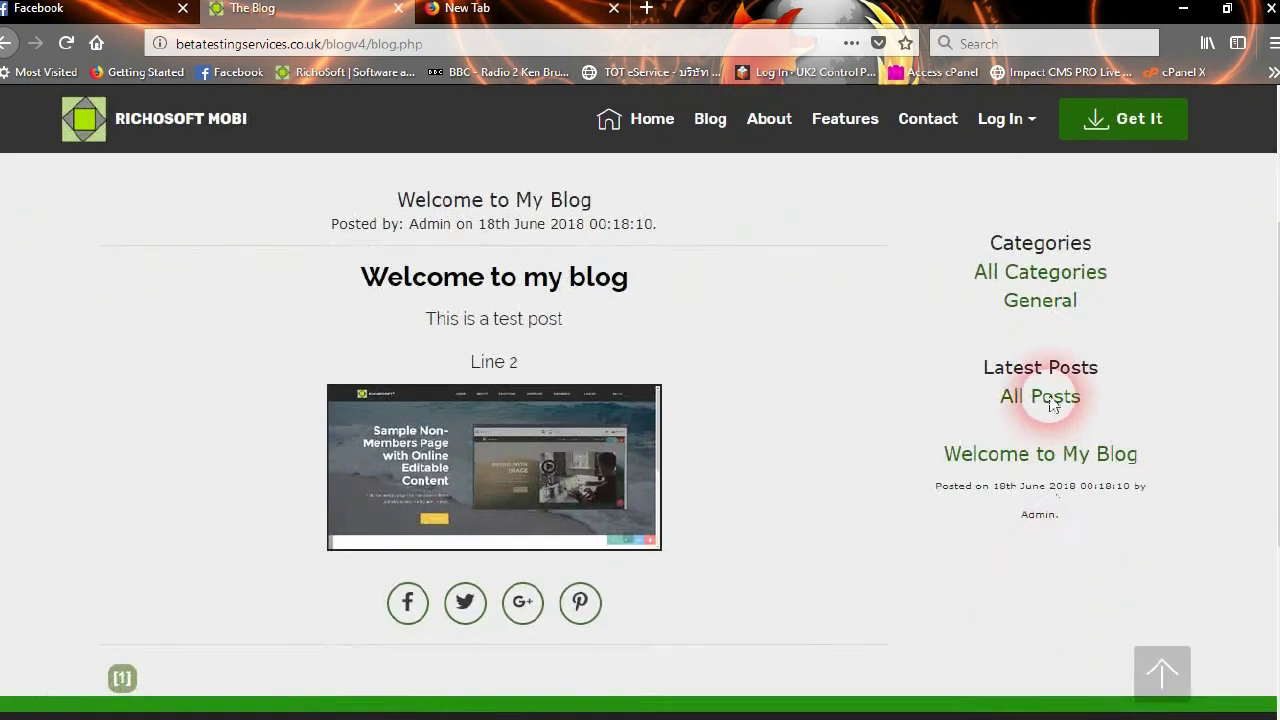
scroll(1045, 395, up, 3)
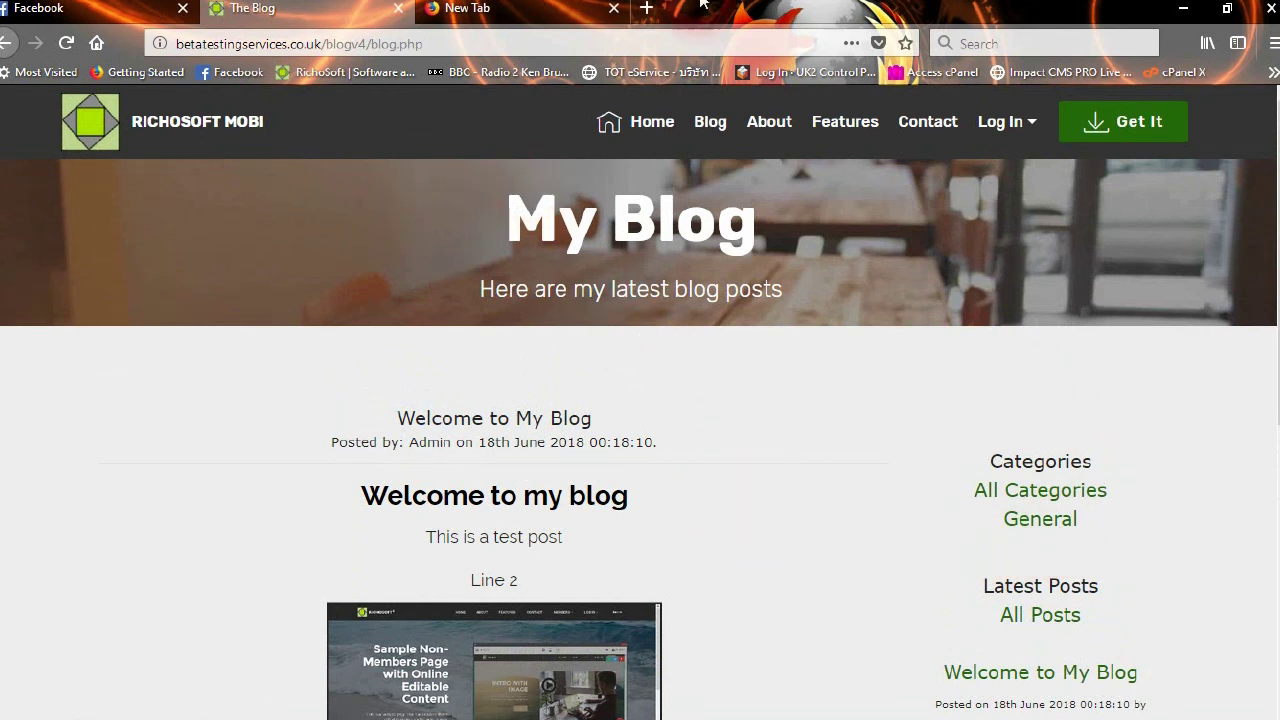
click(1010, 121)
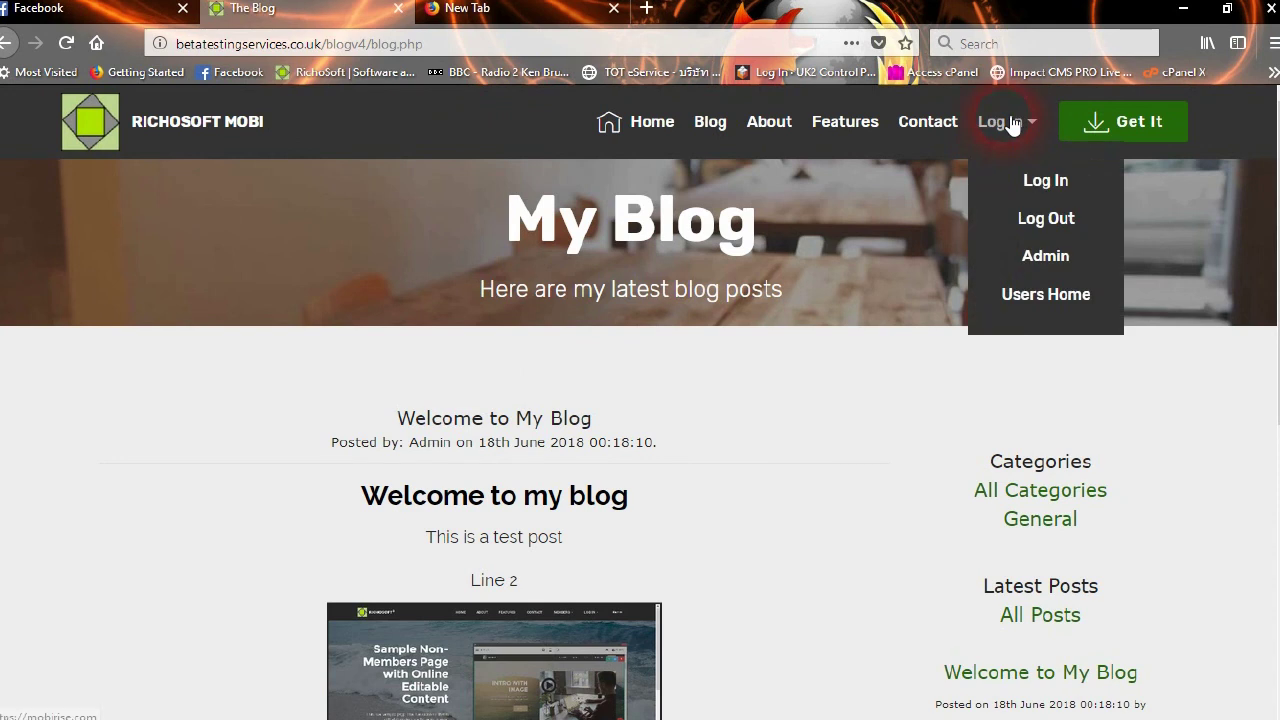
click(1044, 256)
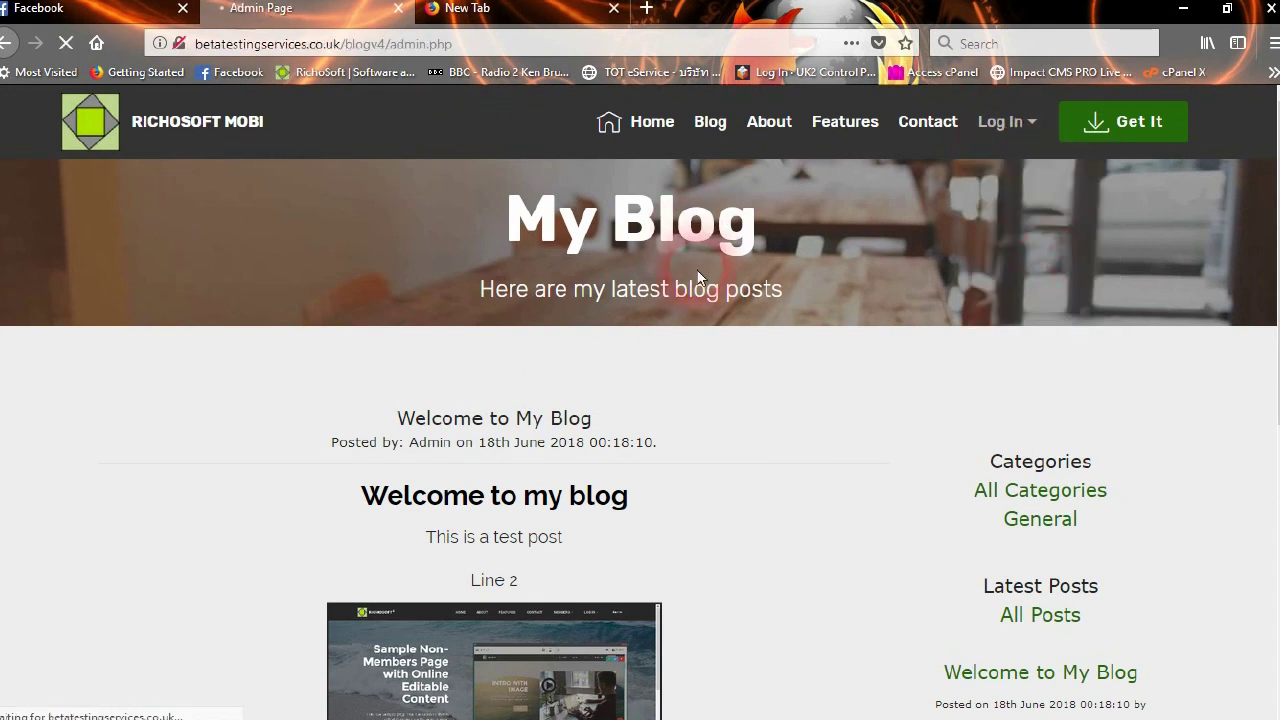
Go from the Admin page to the Users Home Page via Log In > Users Home
scroll(885, 430, down, 2)
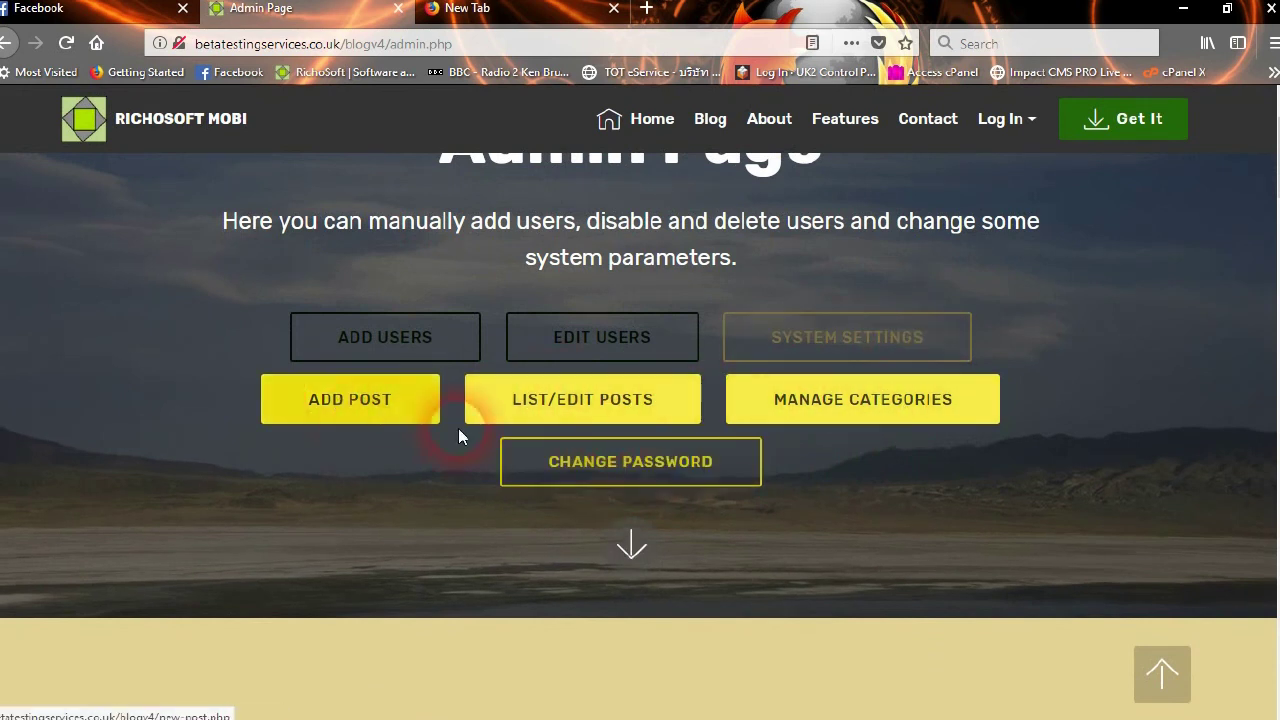
mouse_move(1022, 133)
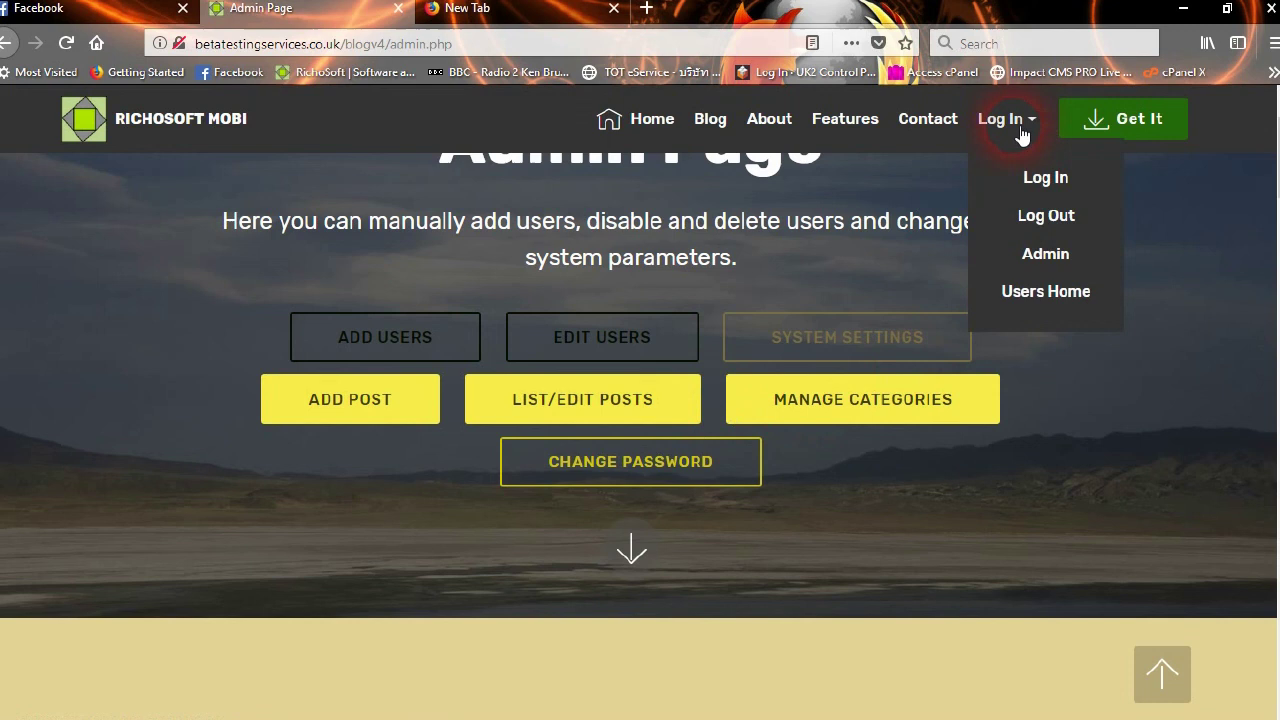
click(1034, 293)
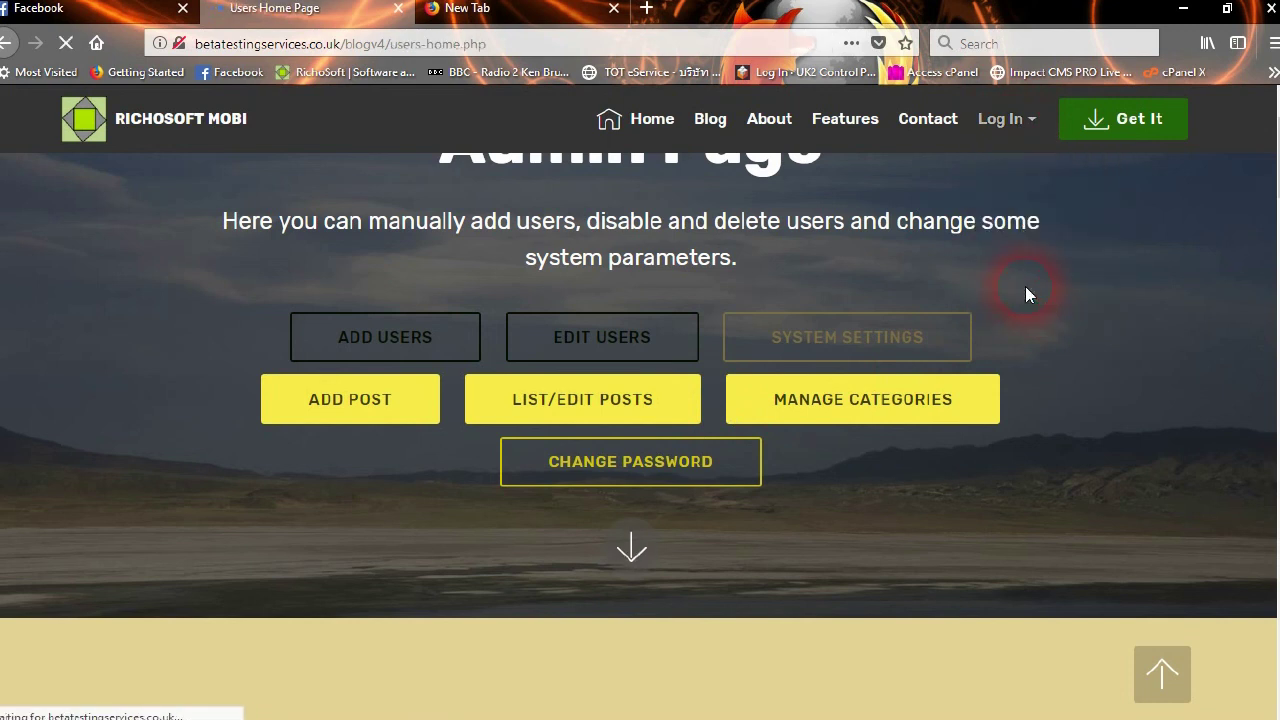
Scroll through the Users Home Page content, then minimize Firefox
scroll(506, 406, down, 5)
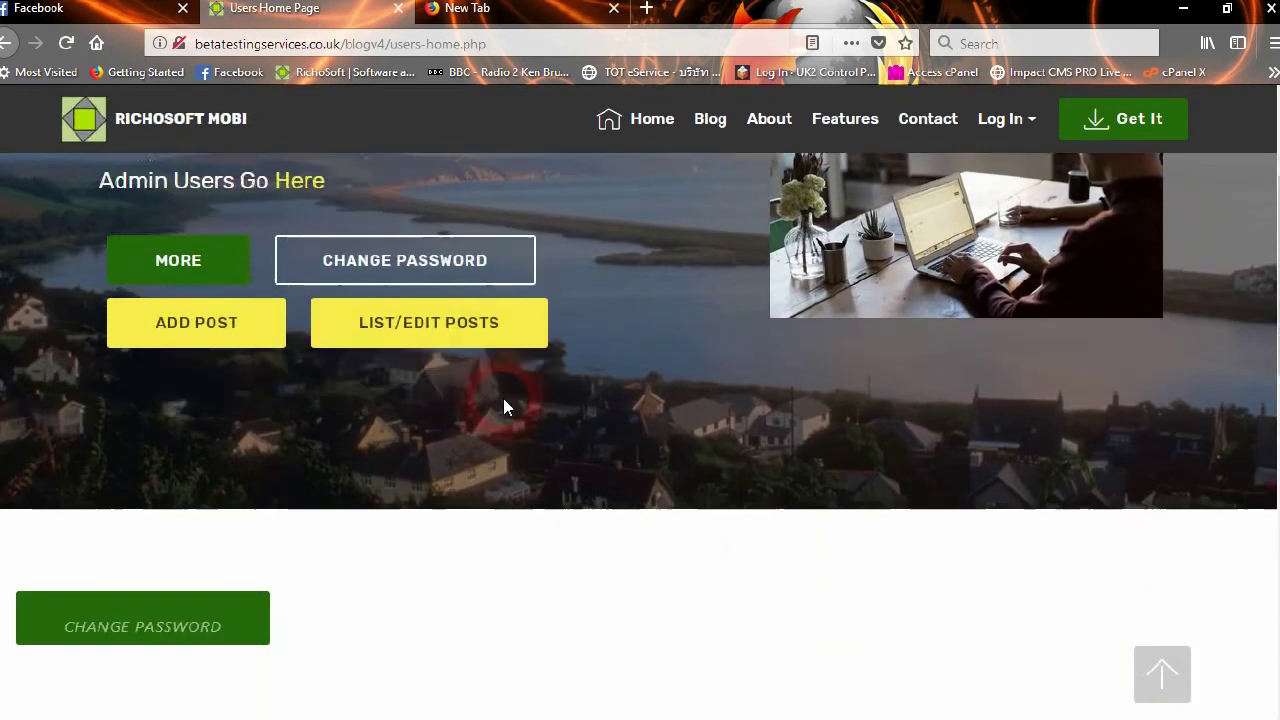
scroll(503, 403, up, 3)
click(419, 328)
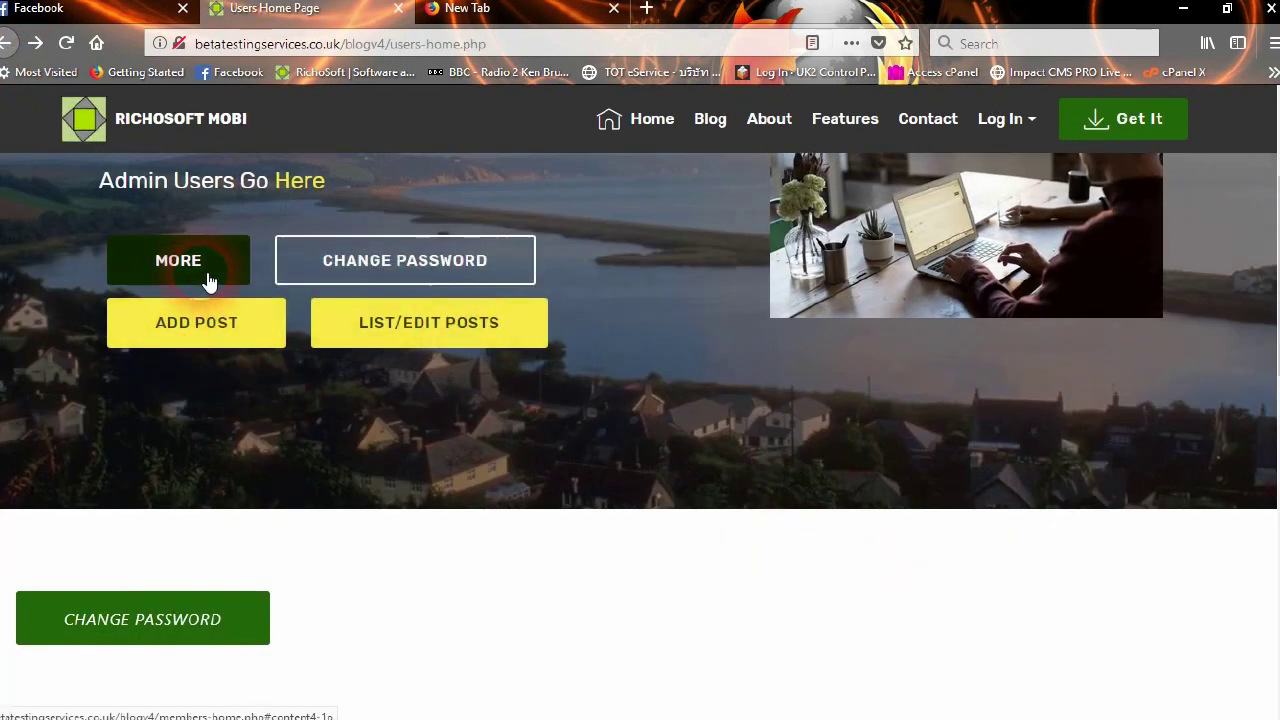
scroll(210, 280, up, 5)
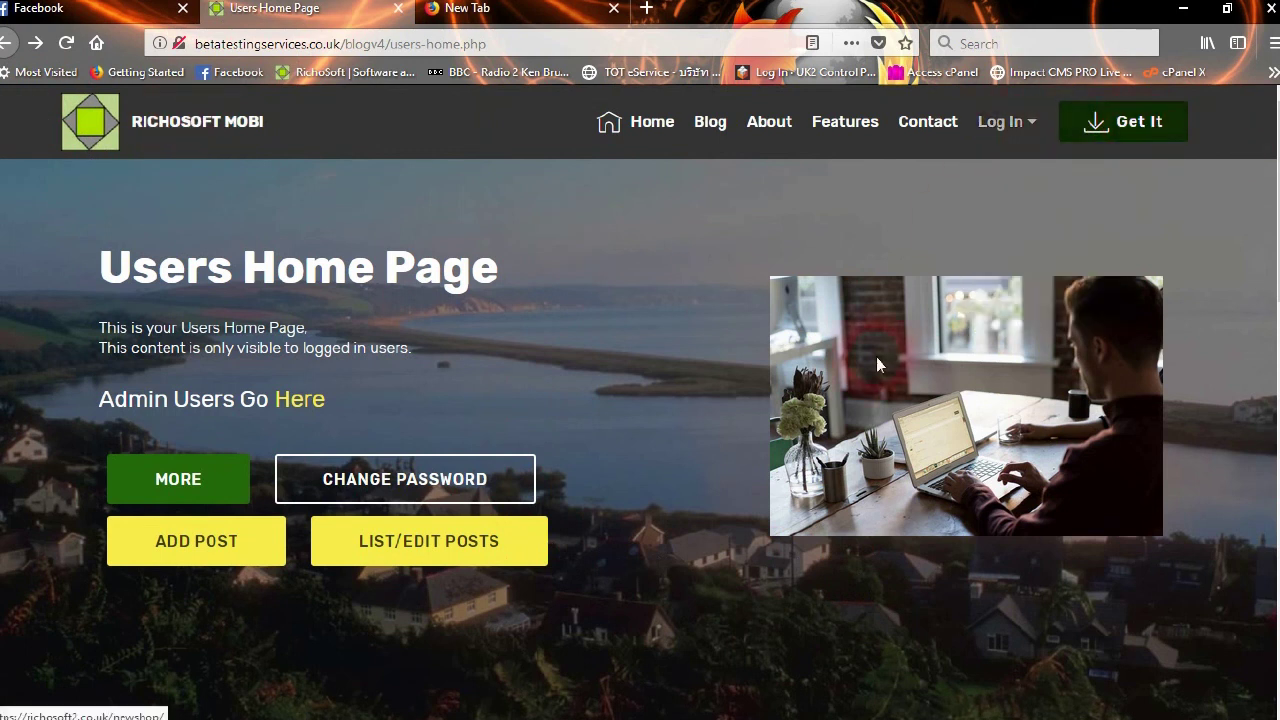
scroll(820, 400, down, 12)
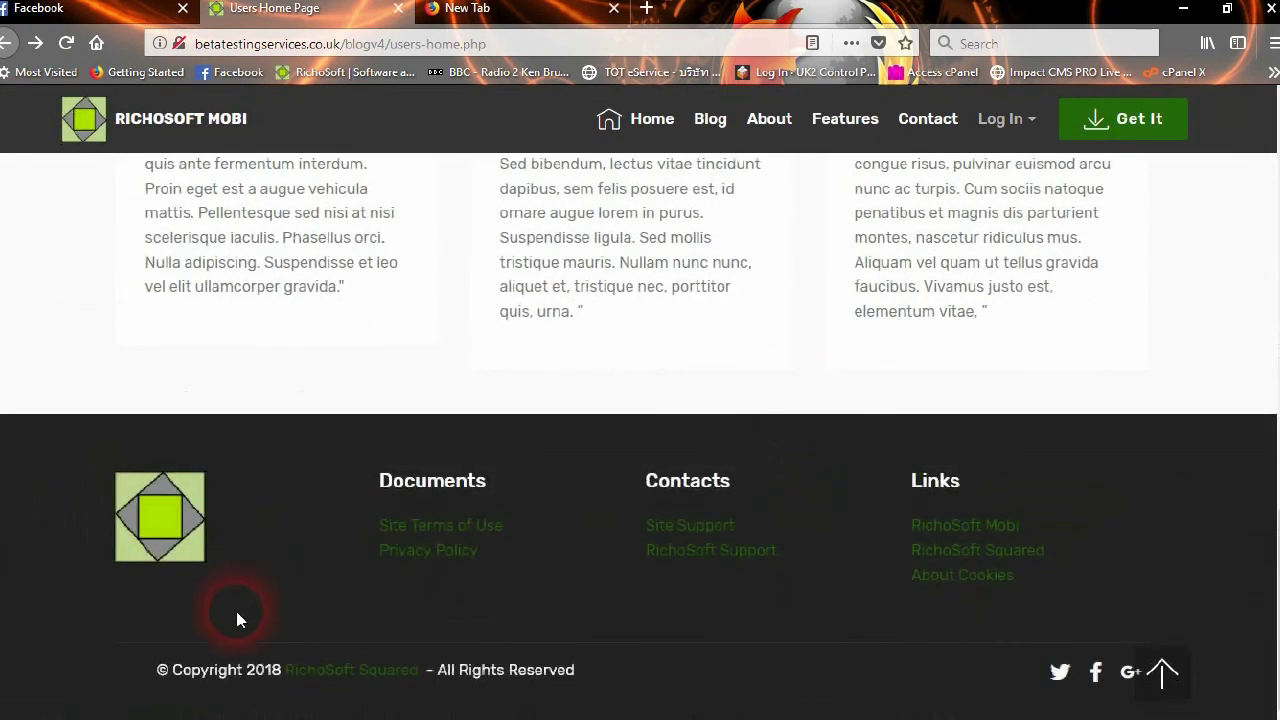
scroll(577, 343, up, 12)
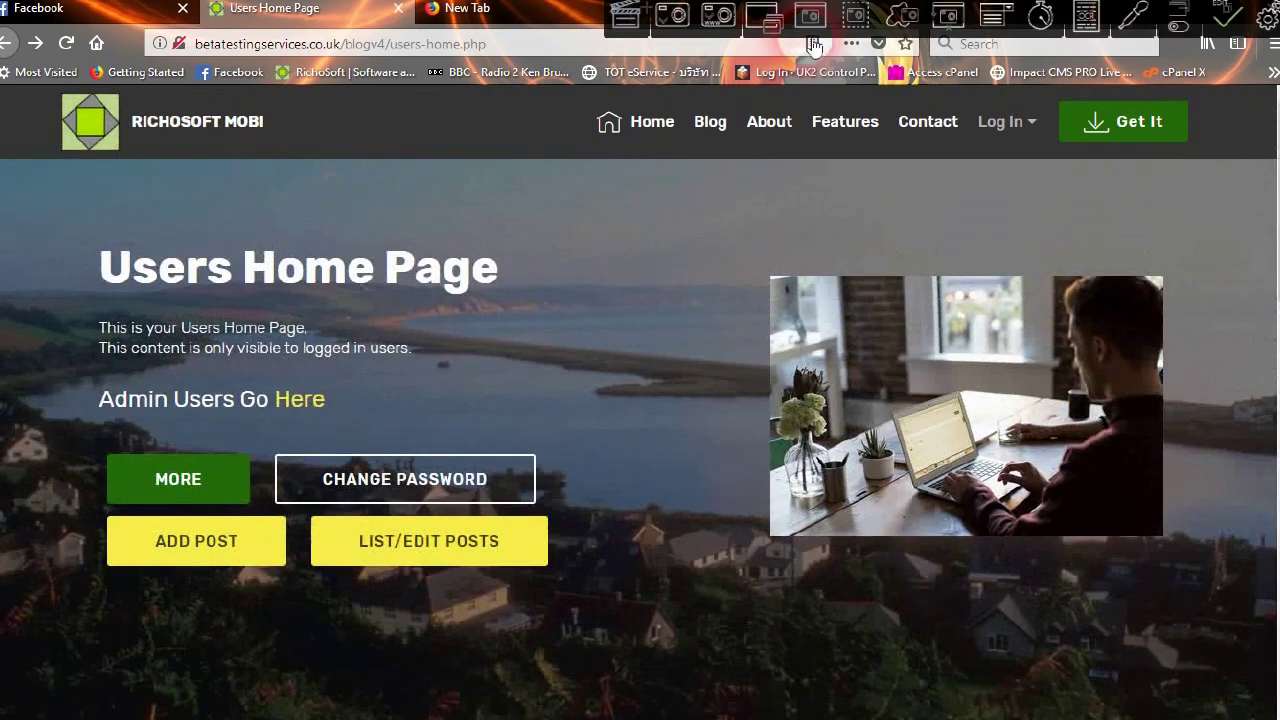
click(1180, 8)
Minimize Notepad++ and FileZilla and launch Mobirise 4.7.7 from the desktop
mouse_move(1128, 9)
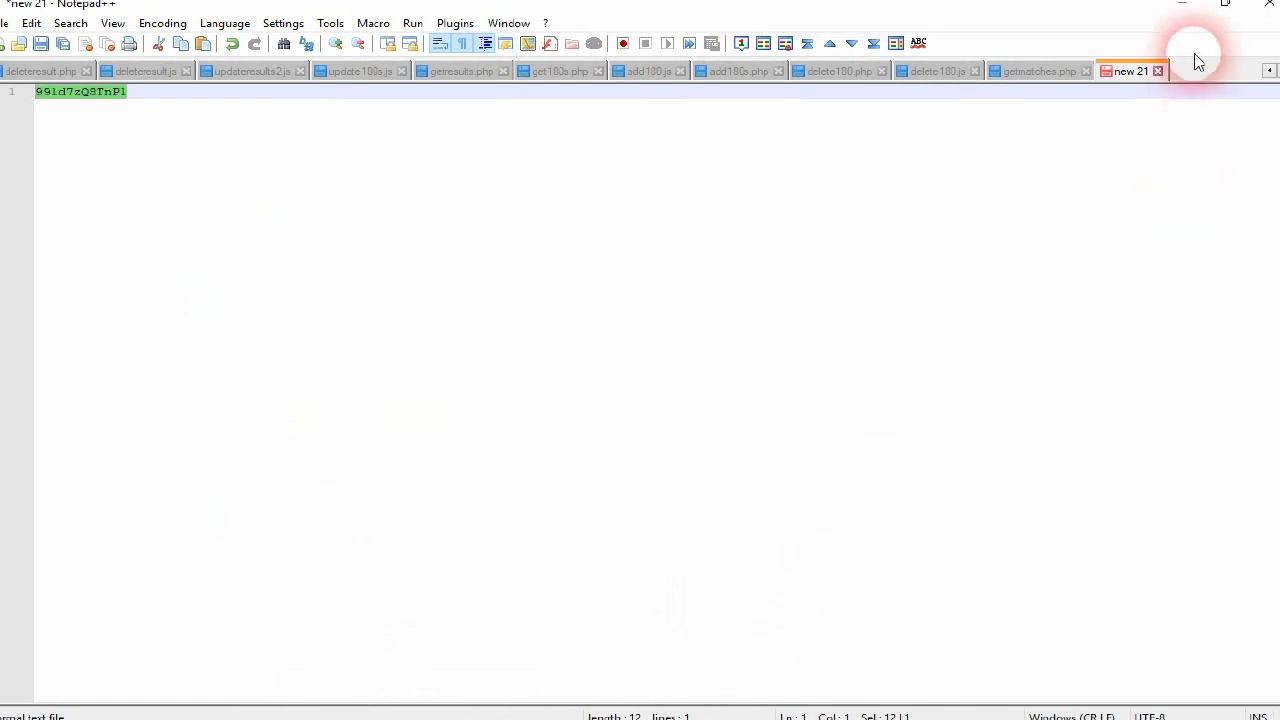
click(1171, 9)
click(1196, 18)
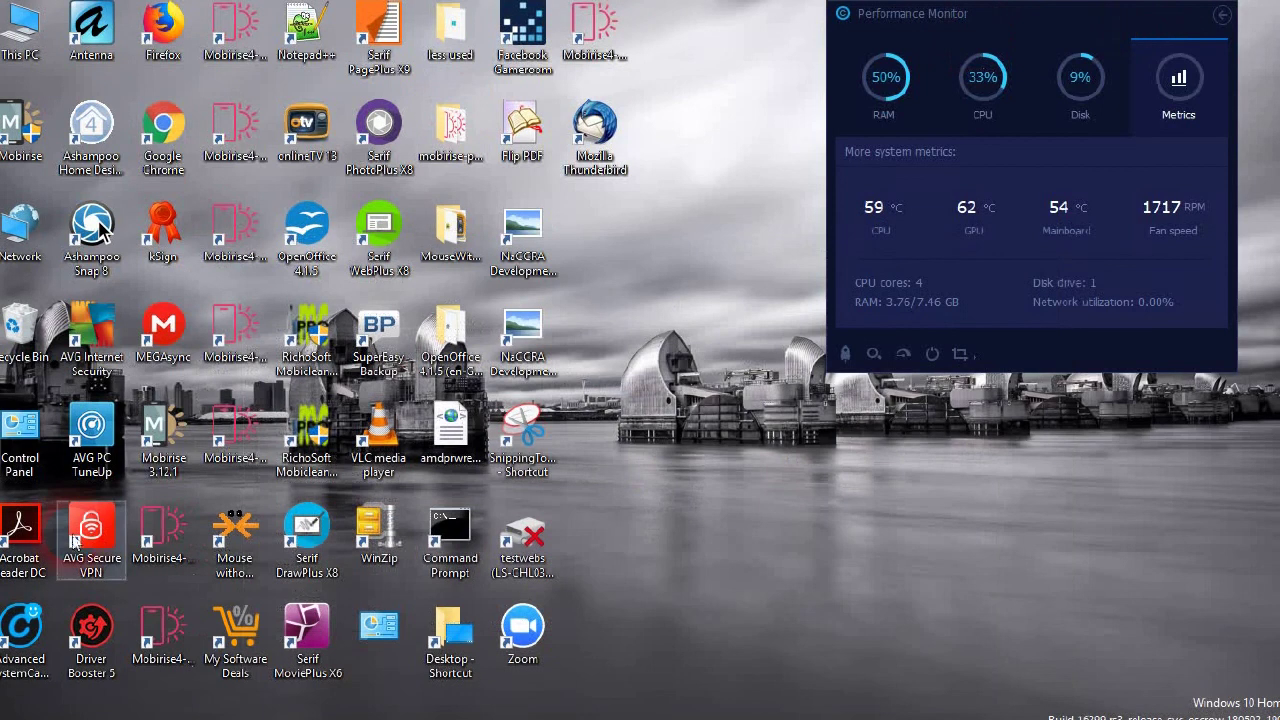
double_click(585, 55)
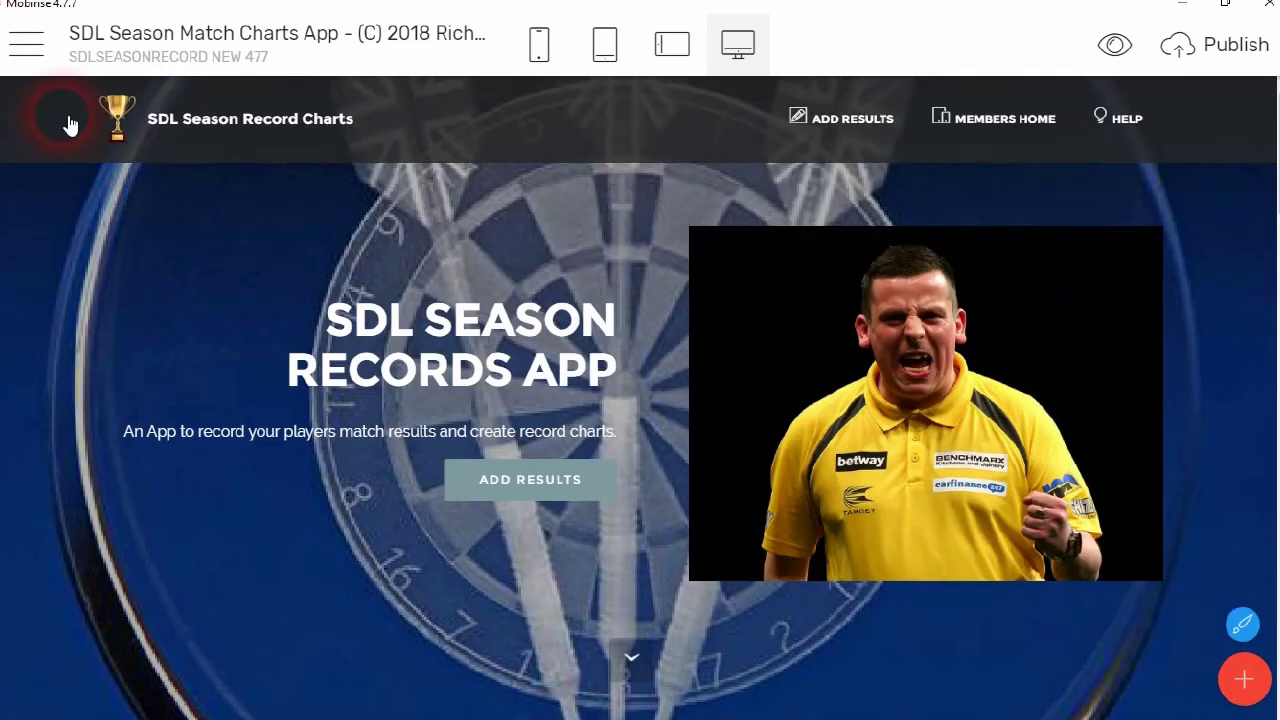
Show the Sites list, close the Create New Site dialog, and choose Import Mobirise Site
click(28, 46)
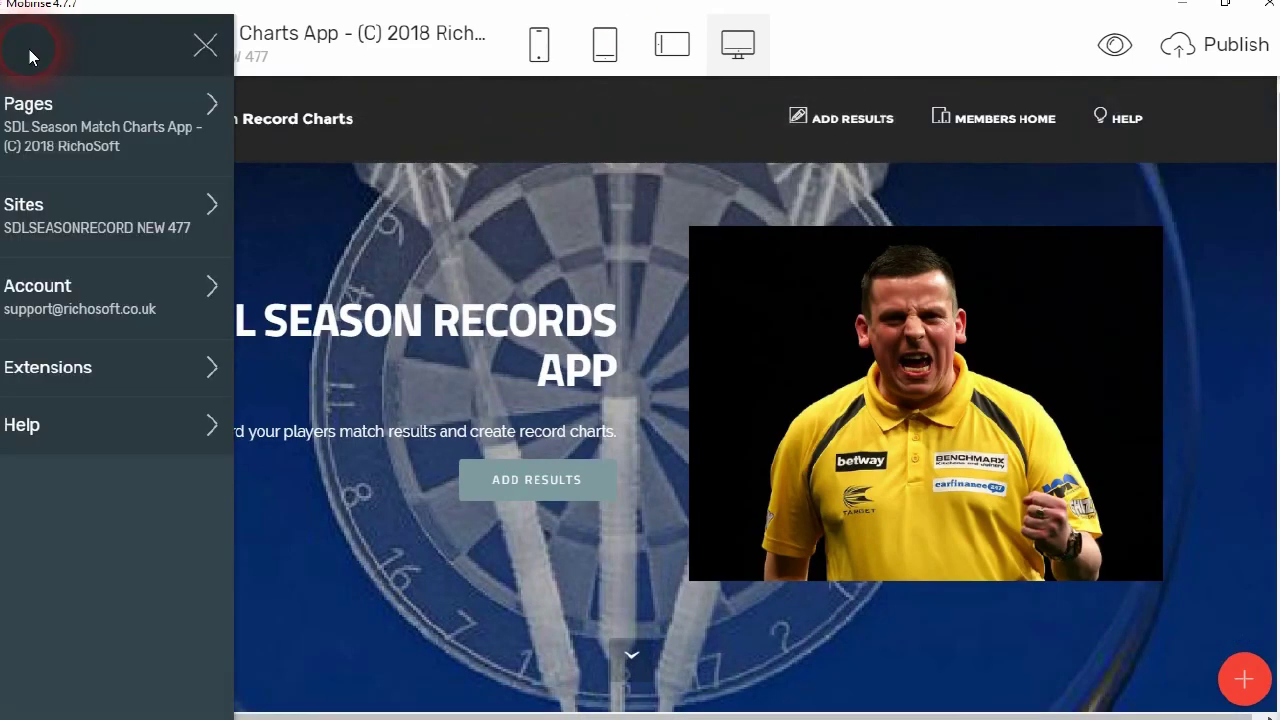
click(67, 251)
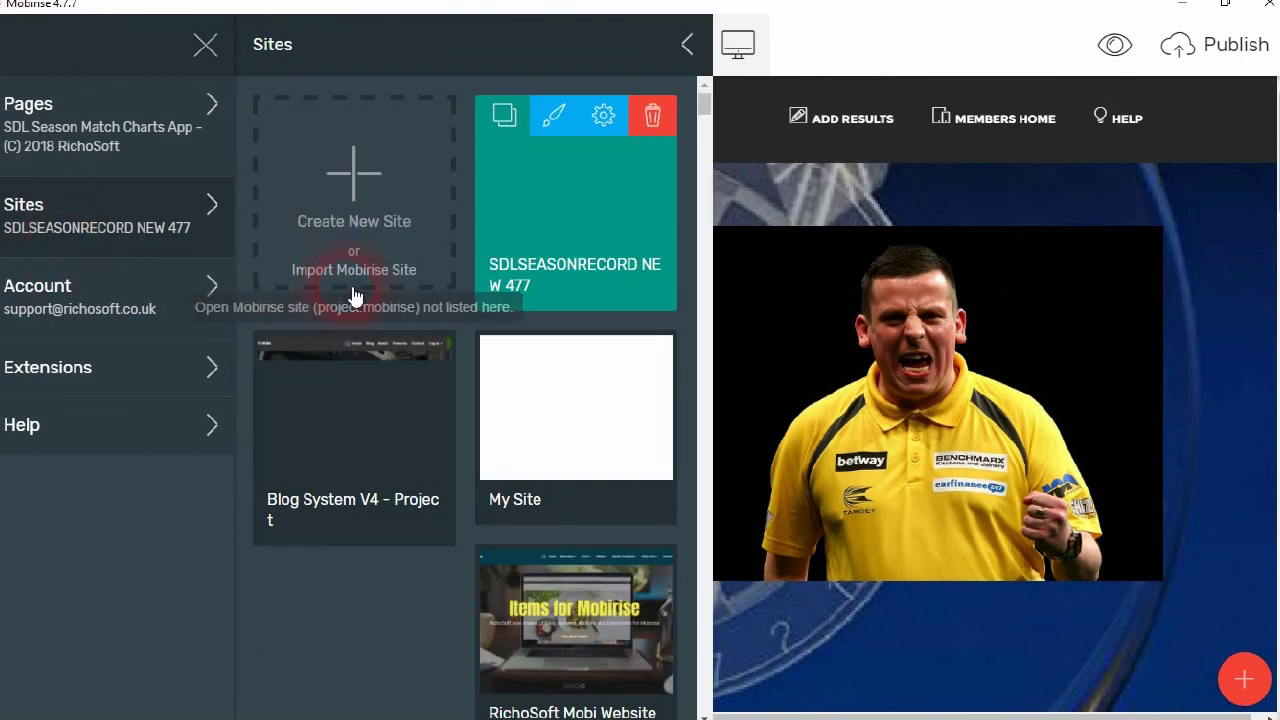
click(354, 292)
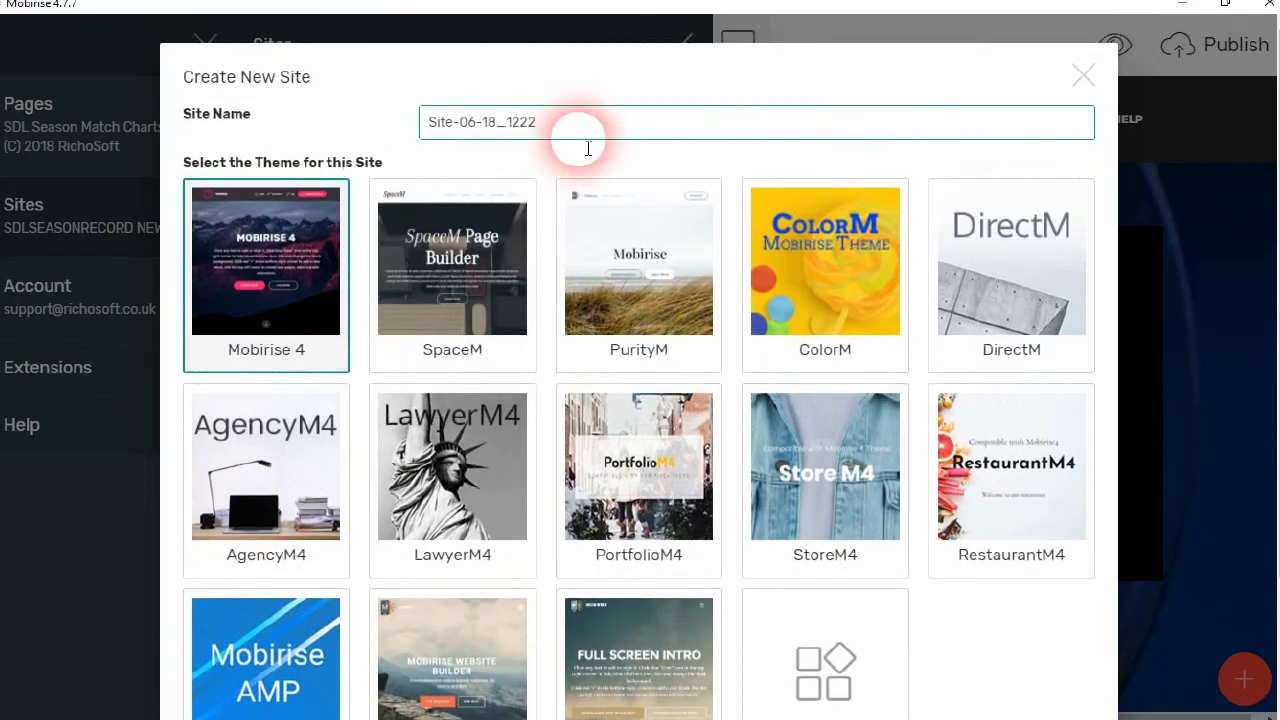
scroll(914, 457, down, 2)
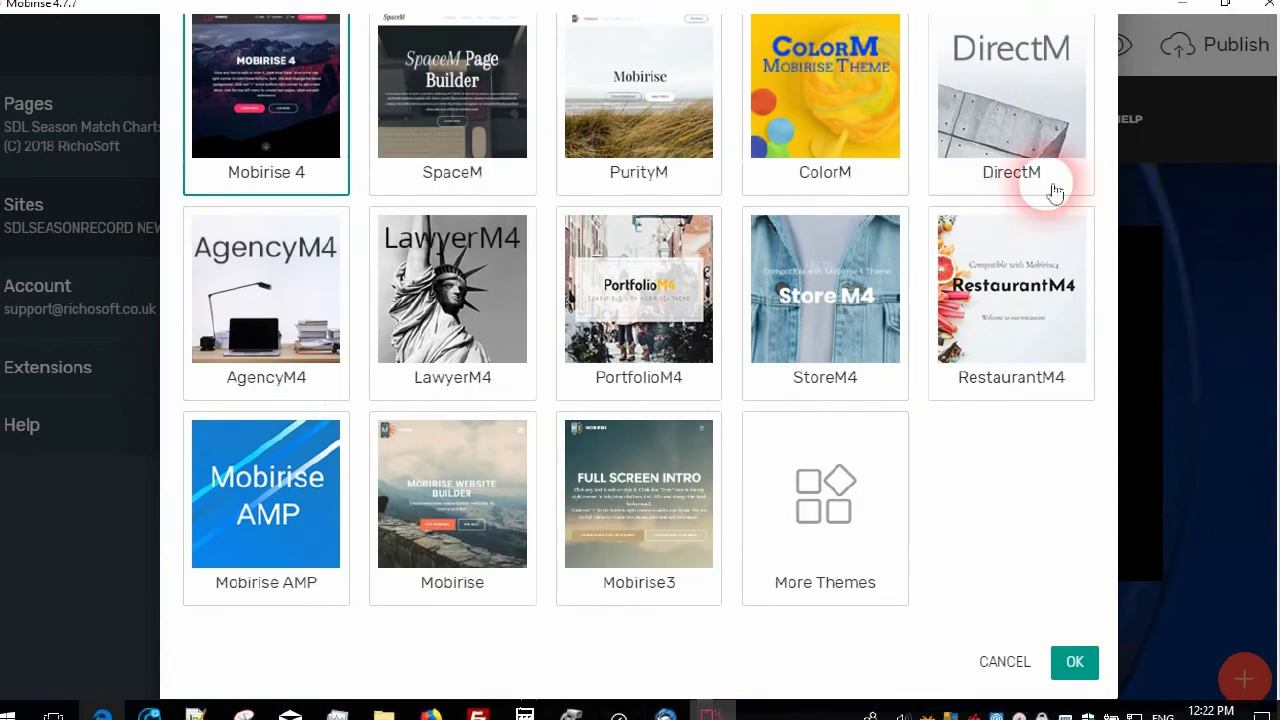
scroll(1029, 205, up, 2)
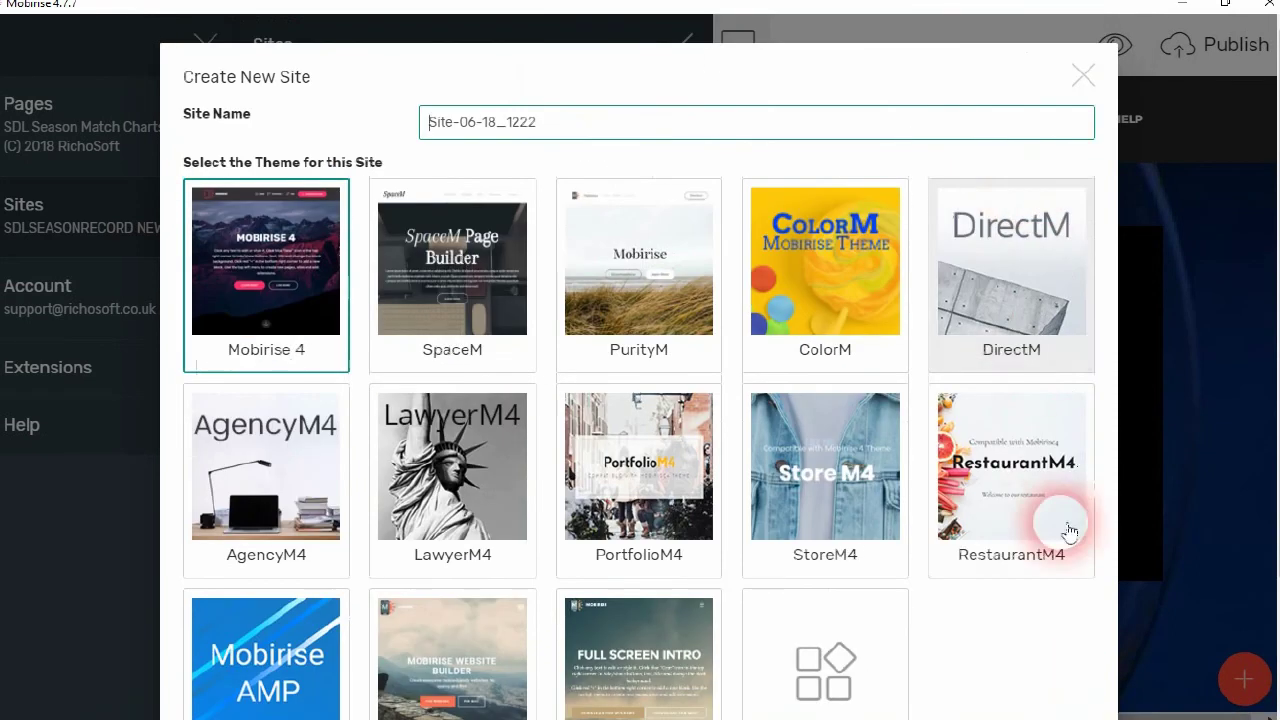
click(1081, 78)
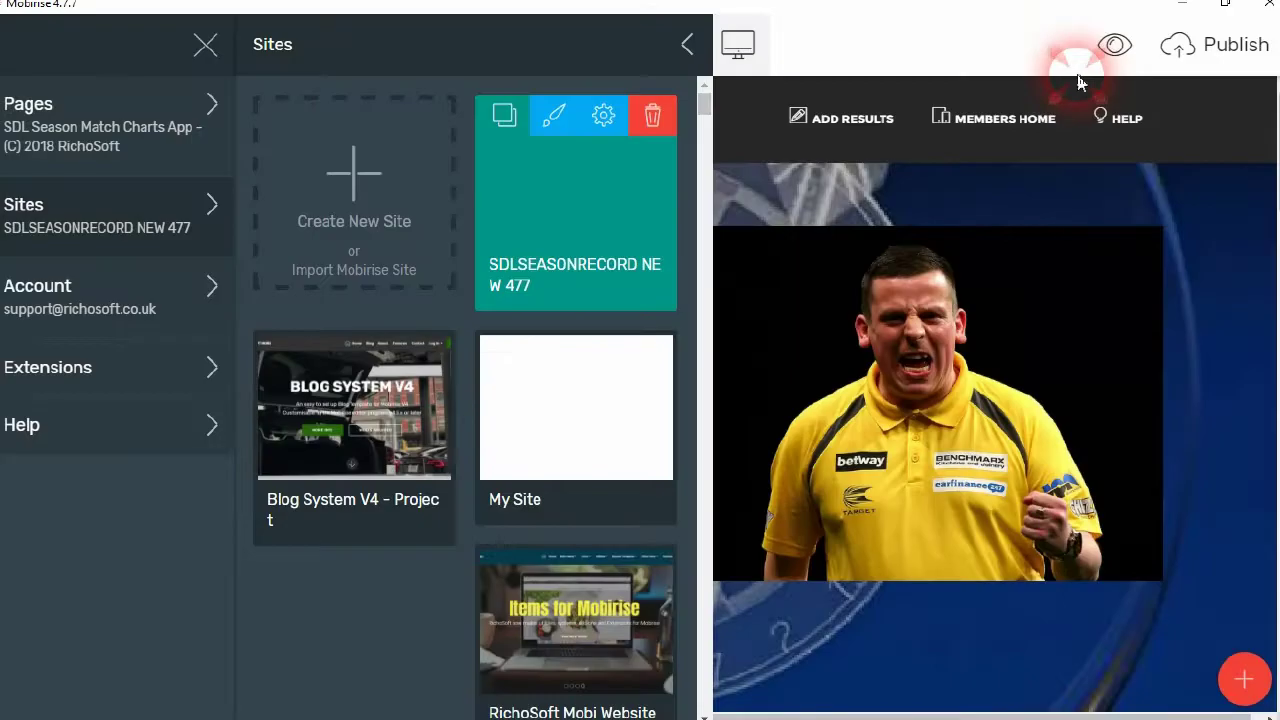
click(368, 270)
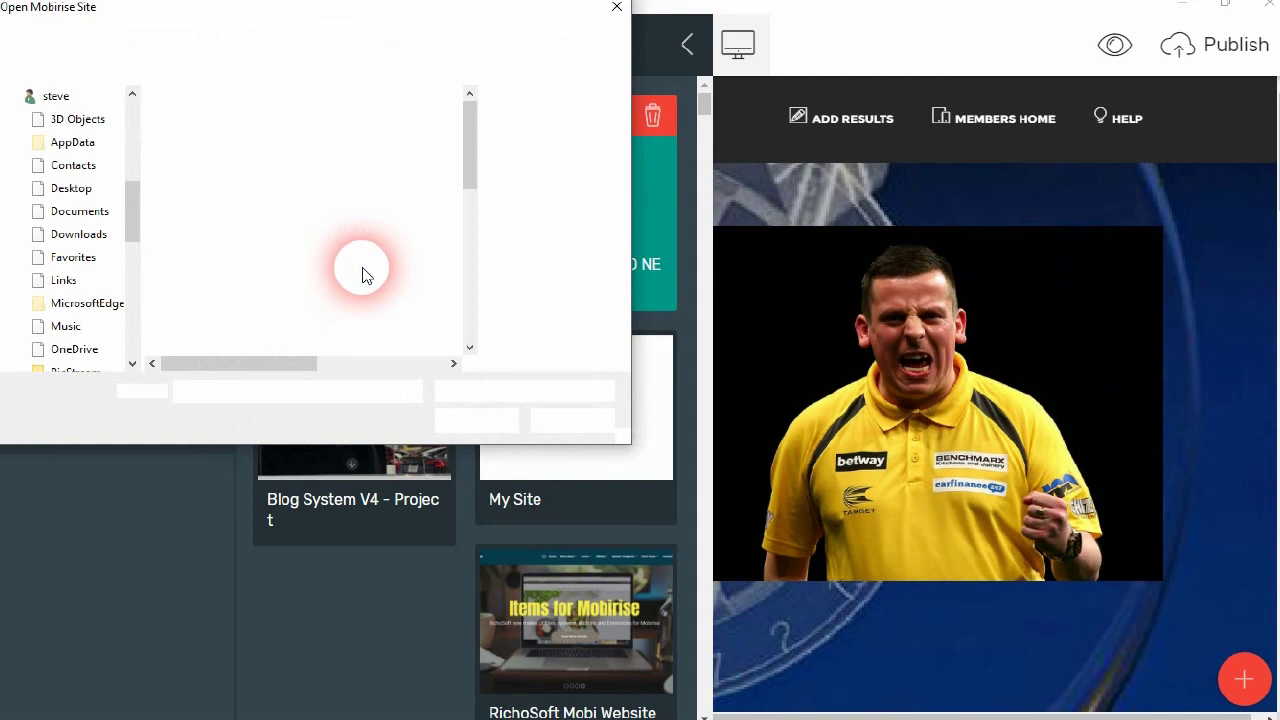
In the Open Mobirise Site dialog, browse under This PC to the Data (D:) drive
scroll(143, 240, down, 5)
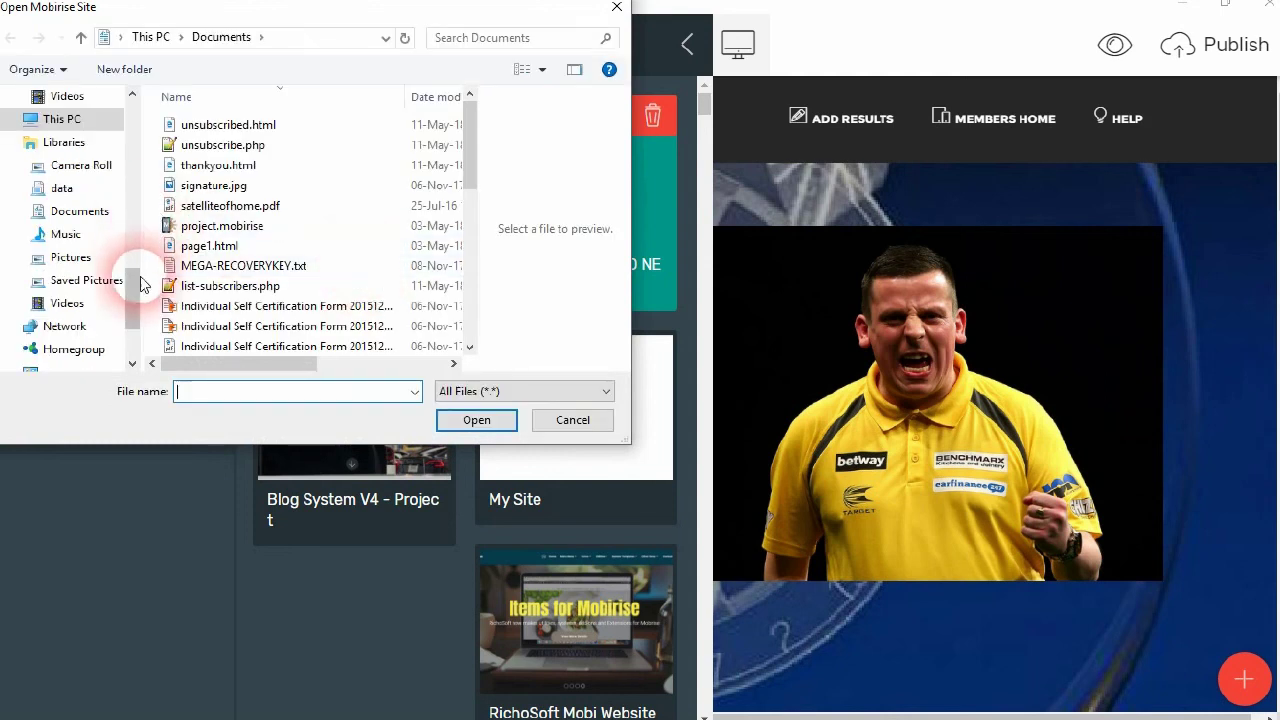
scroll(133, 282, down, 3)
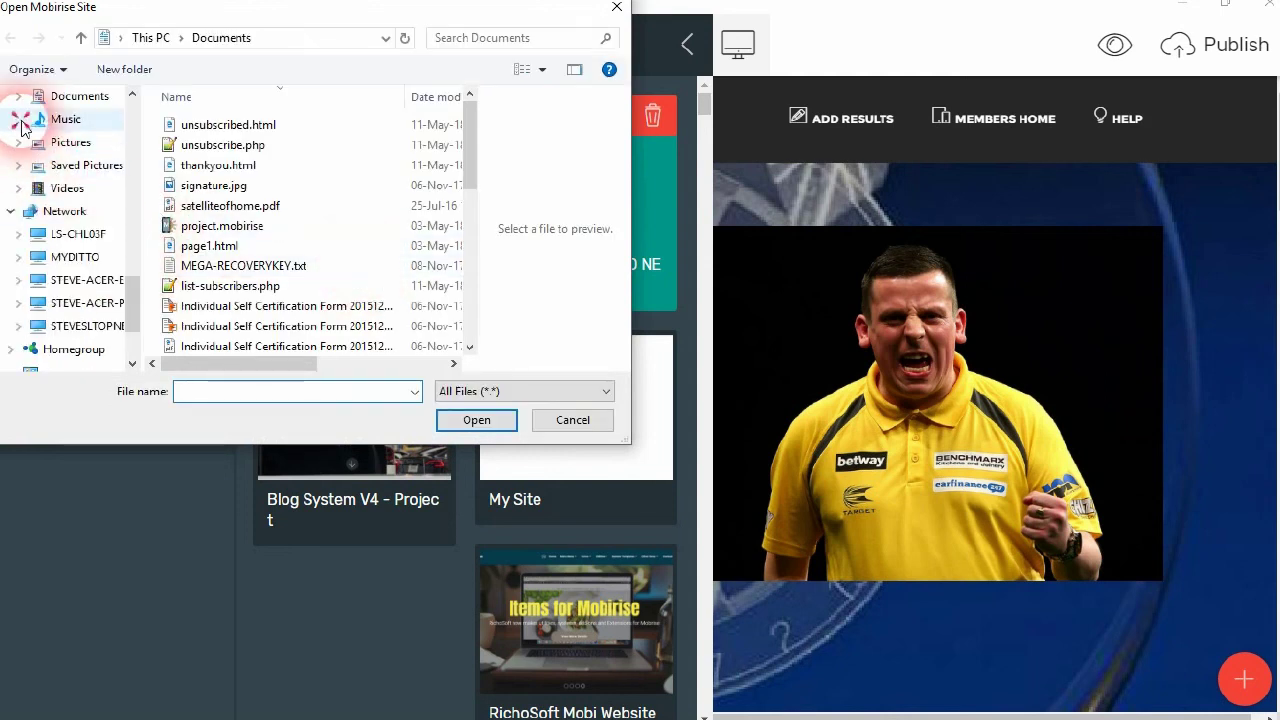
click(20, 120)
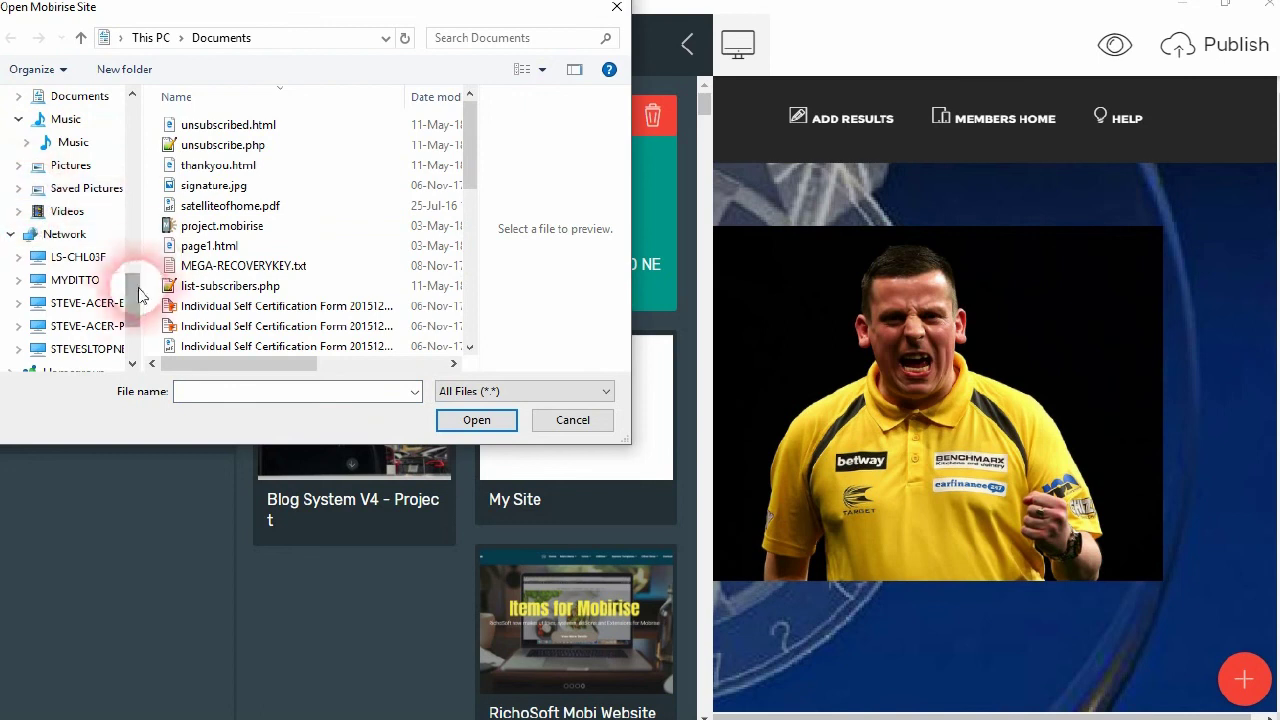
scroll(133, 295, up, 5)
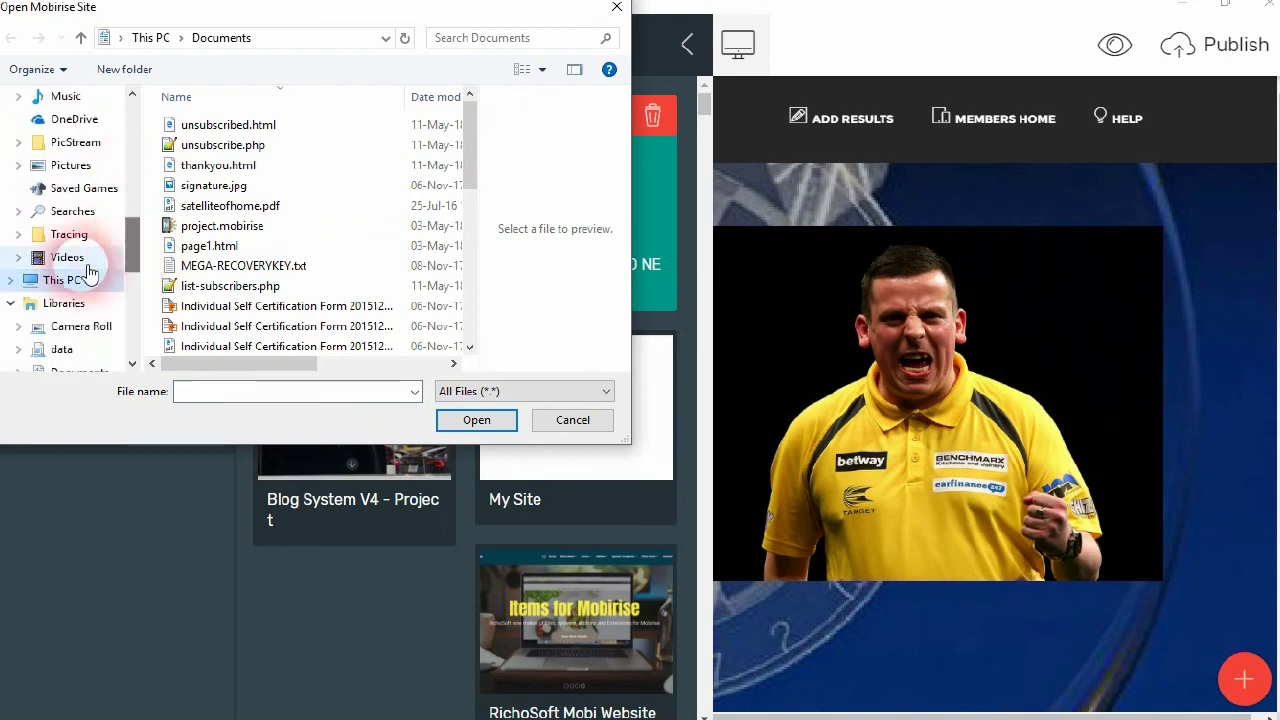
click(16, 289)
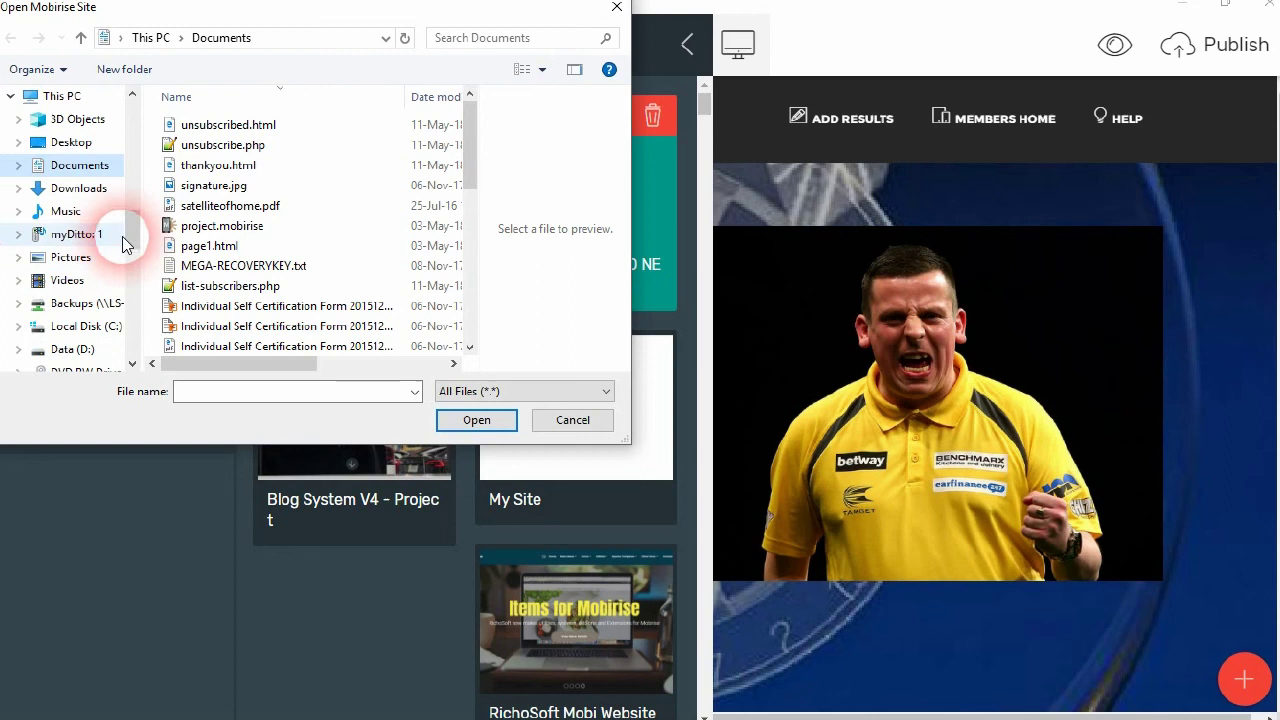
click(85, 350)
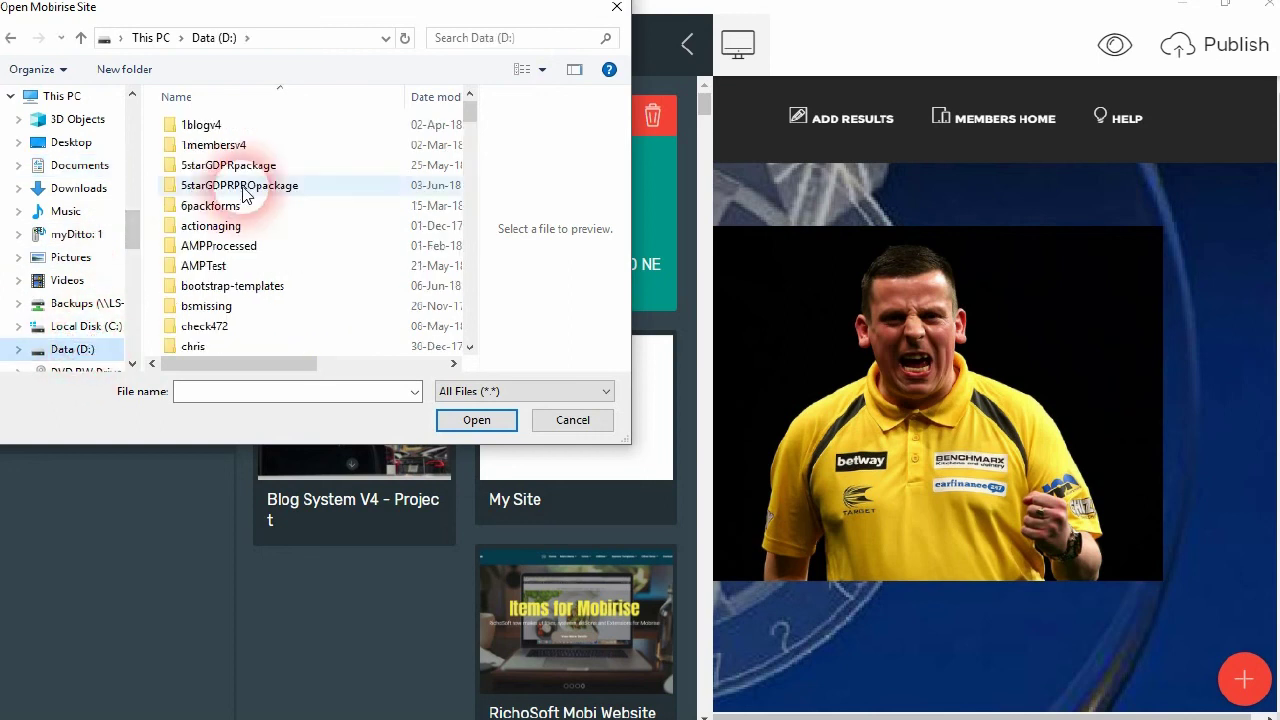
Open 1blogv4 > package > projectfiles, import project.mobirise, and open the Blog System V4 project
click(197, 128)
double_click(197, 128)
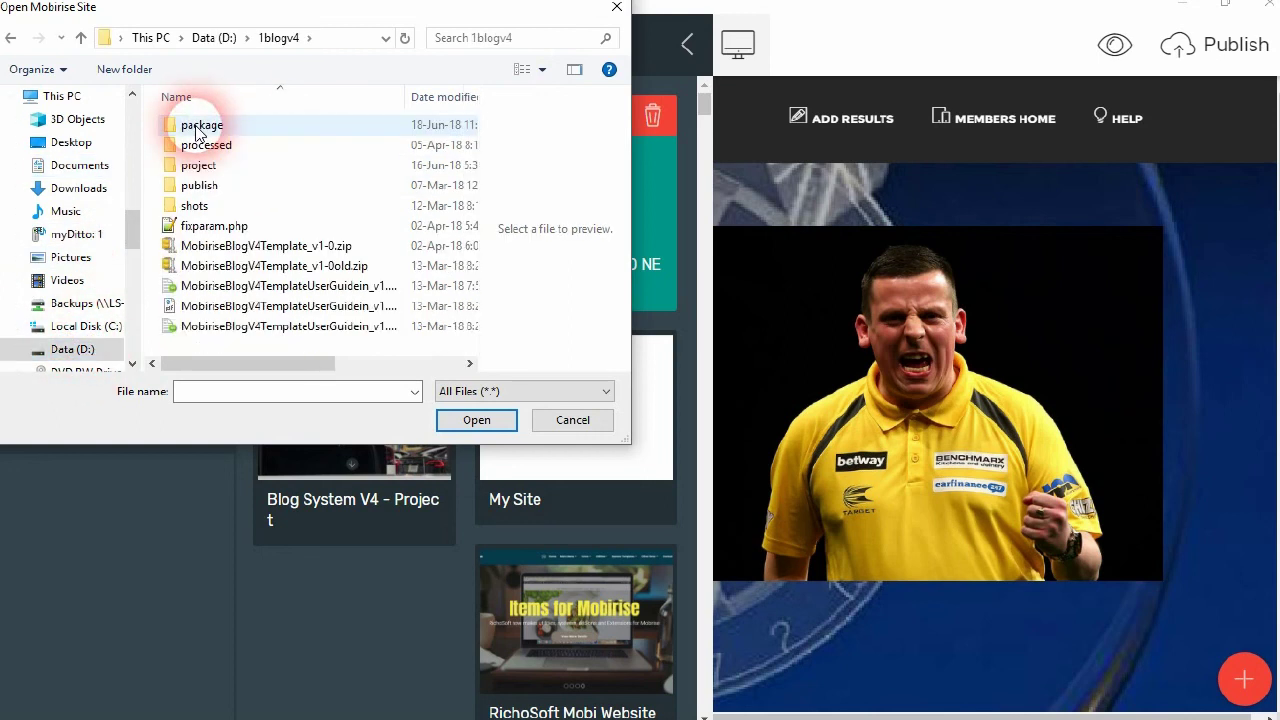
click(192, 128)
double_click(192, 128)
click(192, 128)
double_click(192, 128)
drag(469, 129, 470, 262)
click(220, 261)
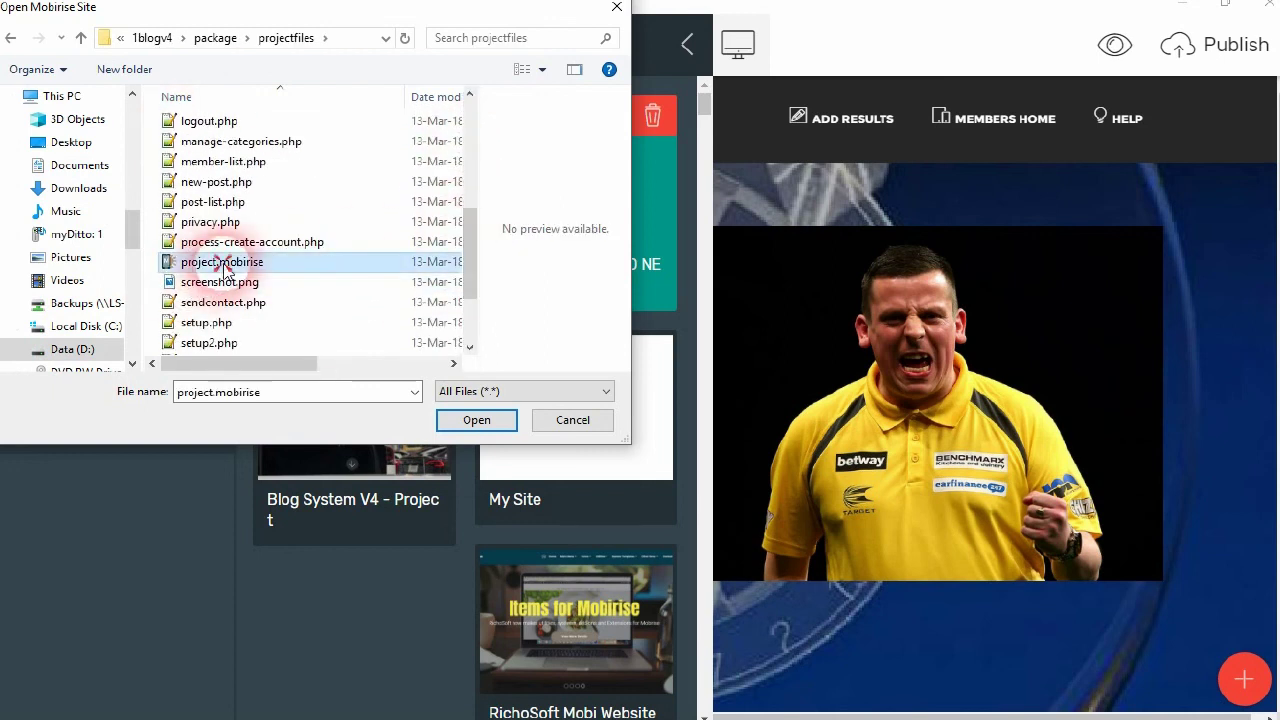
click(477, 420)
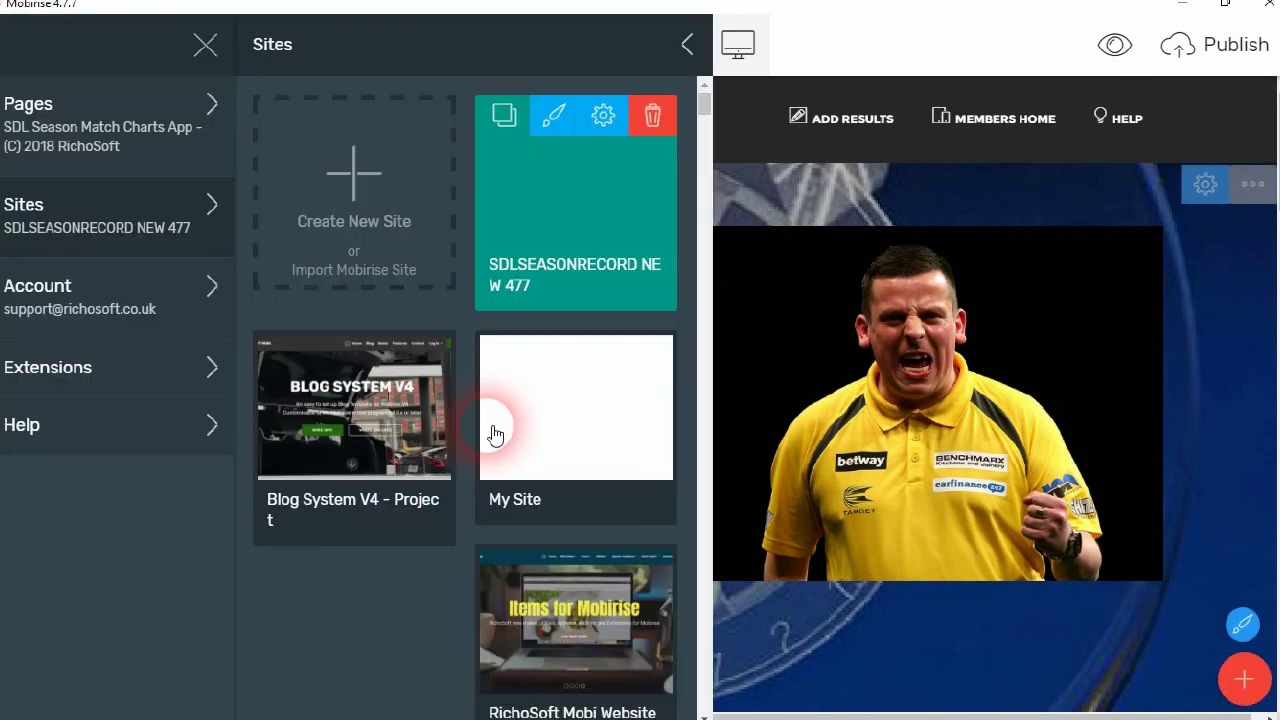
click(490, 432)
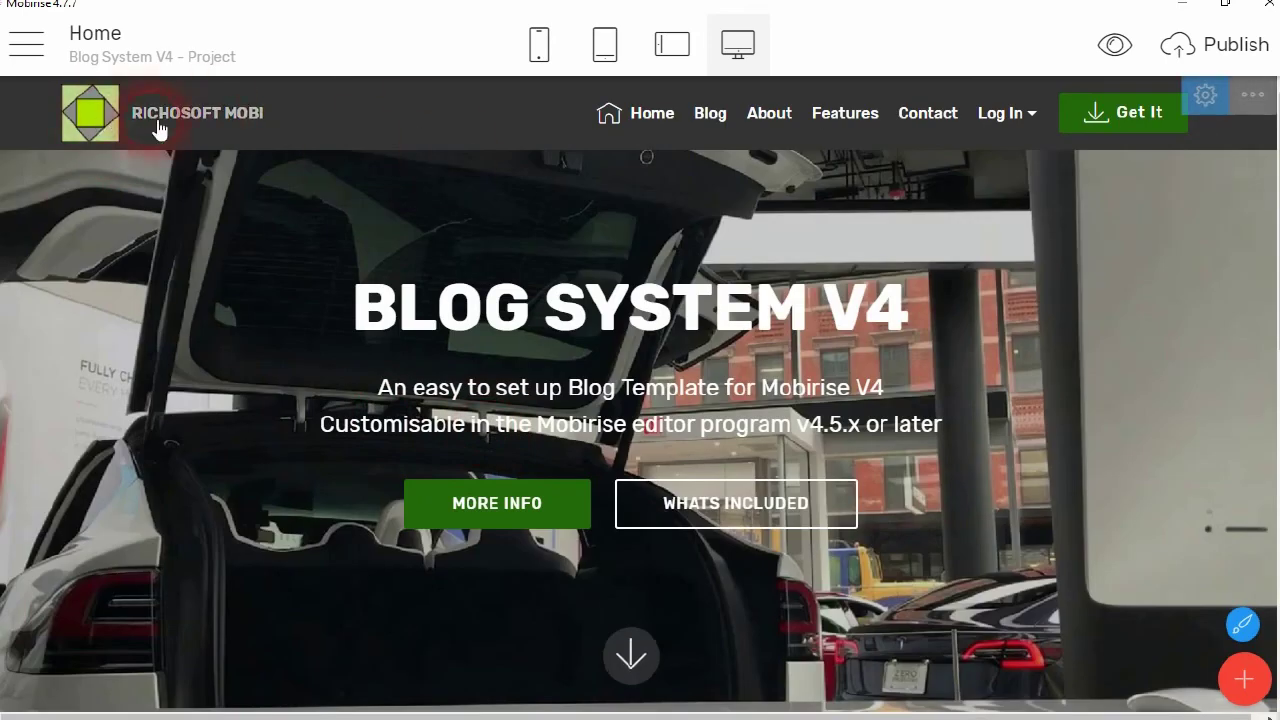
Scroll to the My Blog block, read its PHP code, and cancel without changes
scroll(646, 366, down, 10)
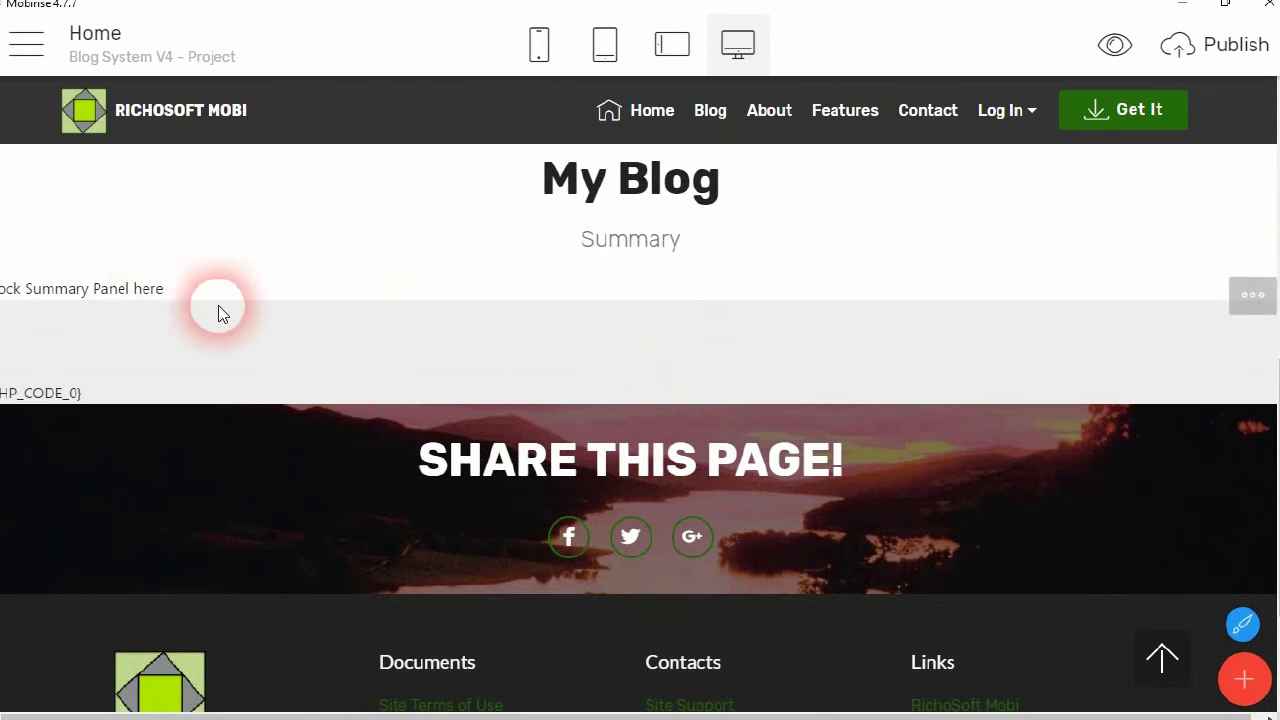
click(666, 372)
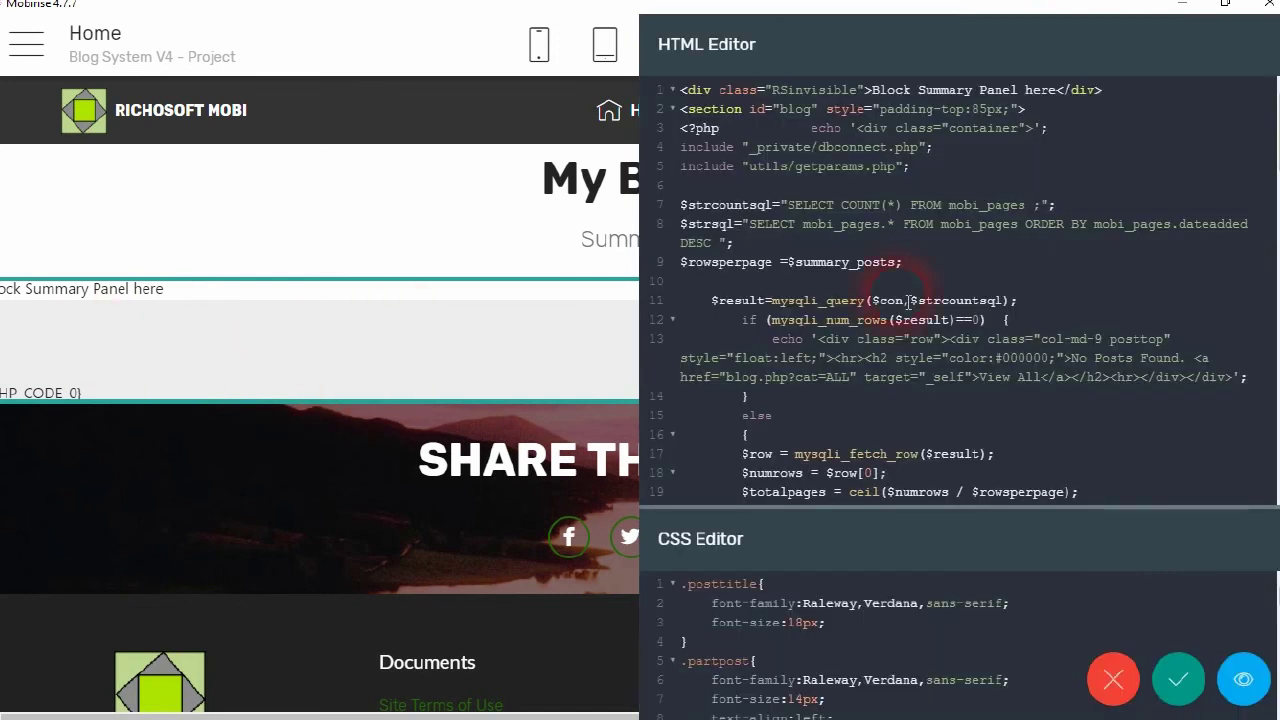
scroll(1005, 465, down, 20)
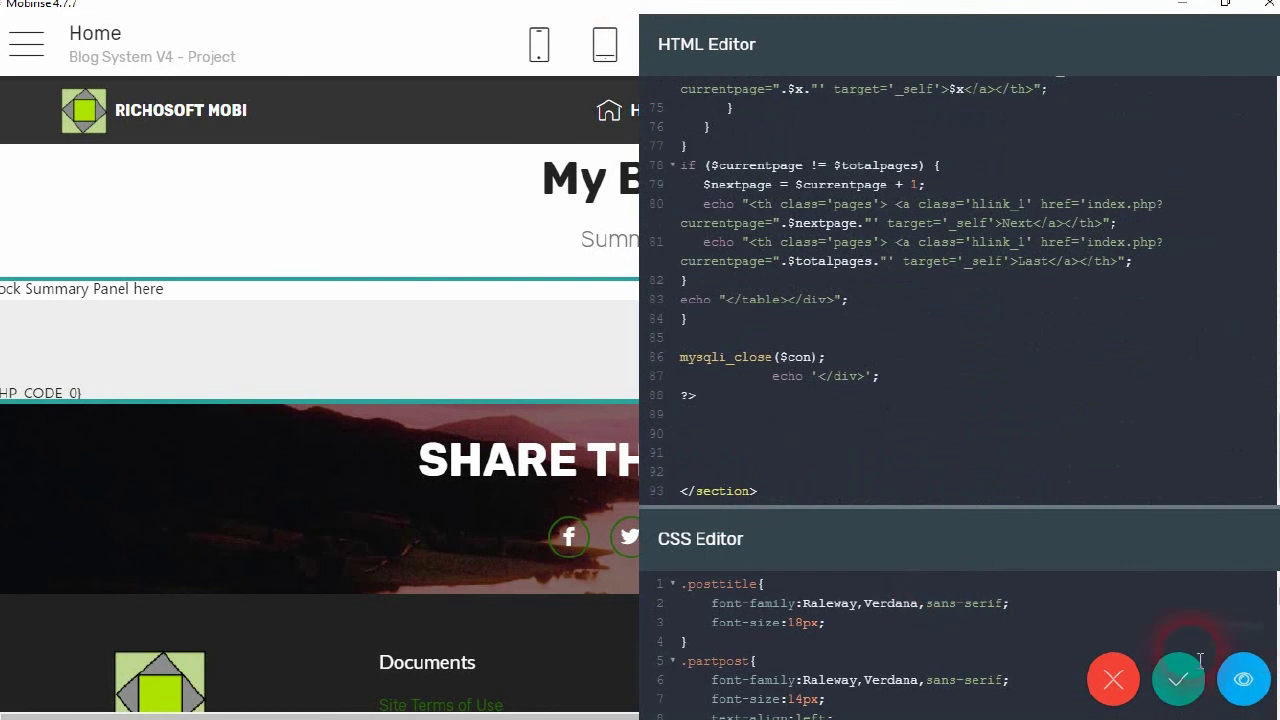
click(1133, 683)
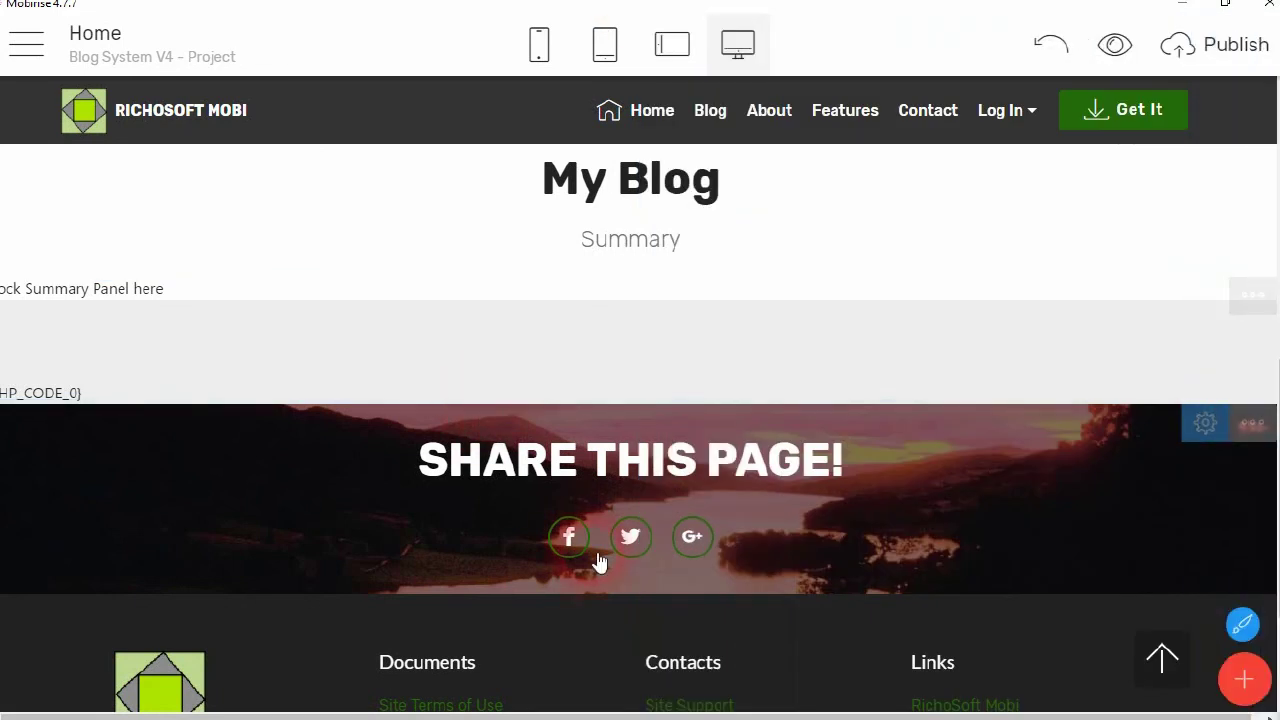
scroll(600, 563, down, 2)
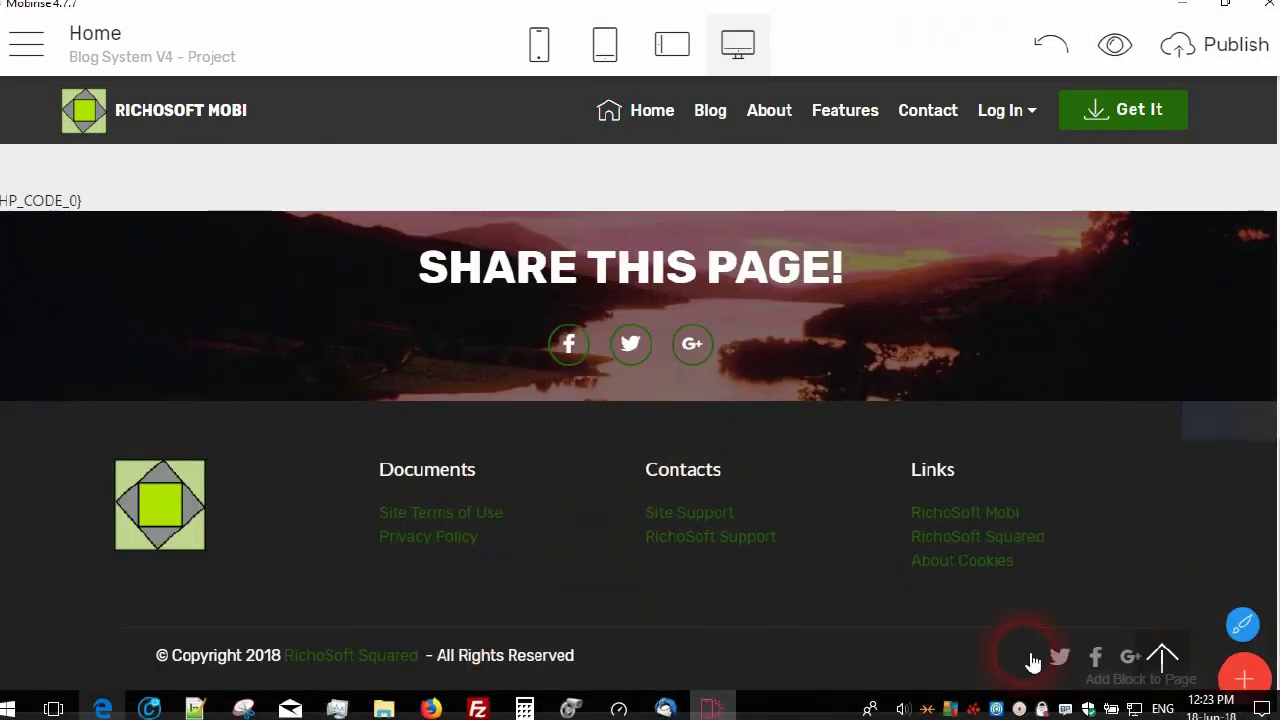
scroll(560, 263, up, 10)
scroll(560, 263, up, 3)
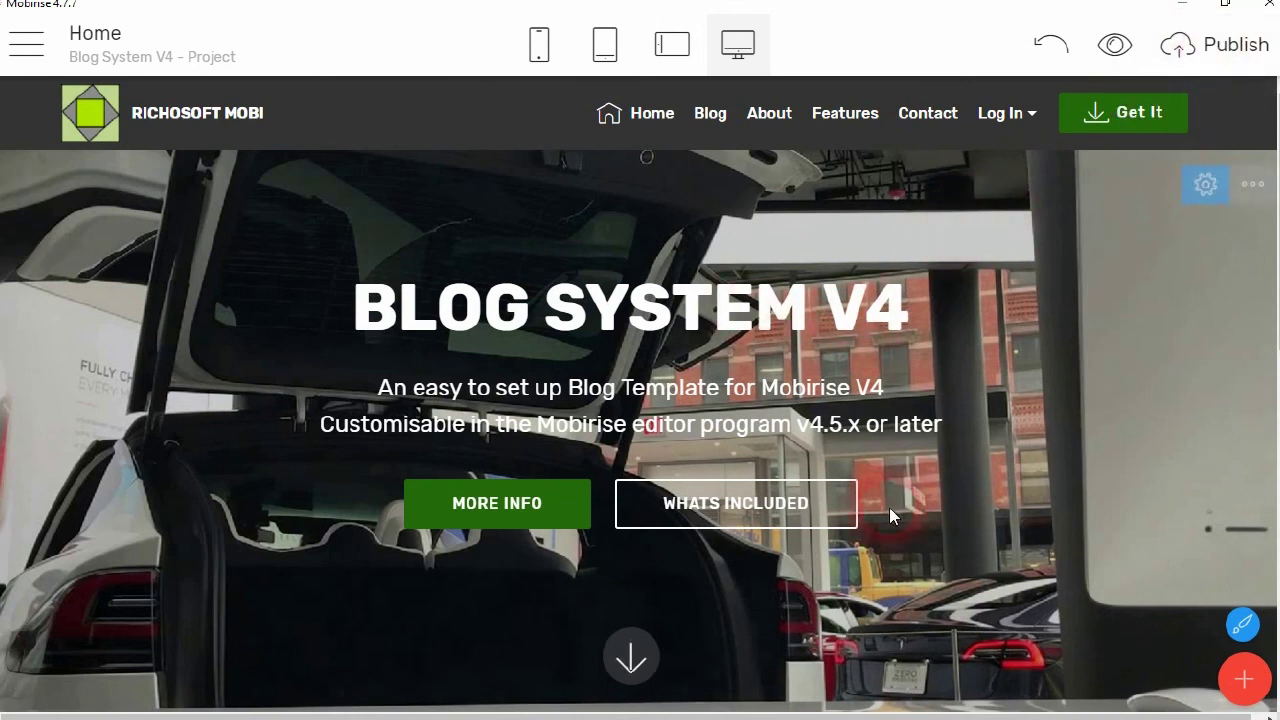
click(1236, 48)
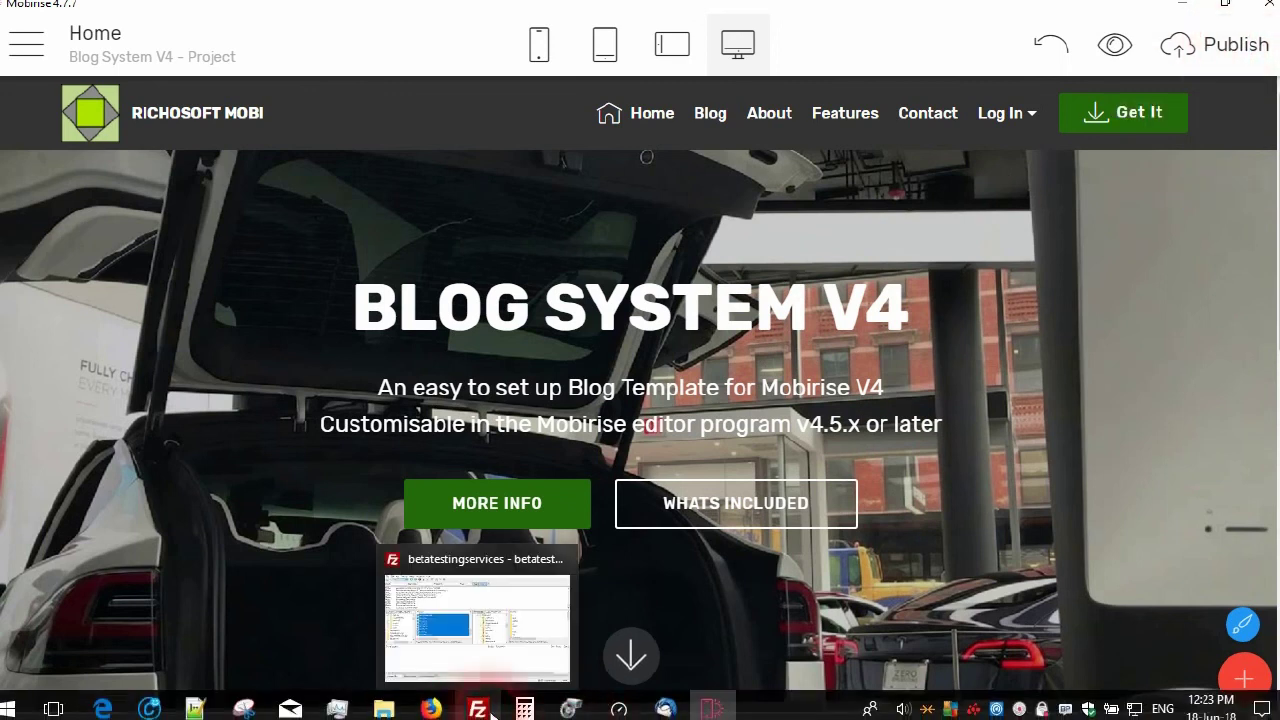
In FileZilla, refresh the remote blogv4 folder and look inside its assets folder
click(477, 710)
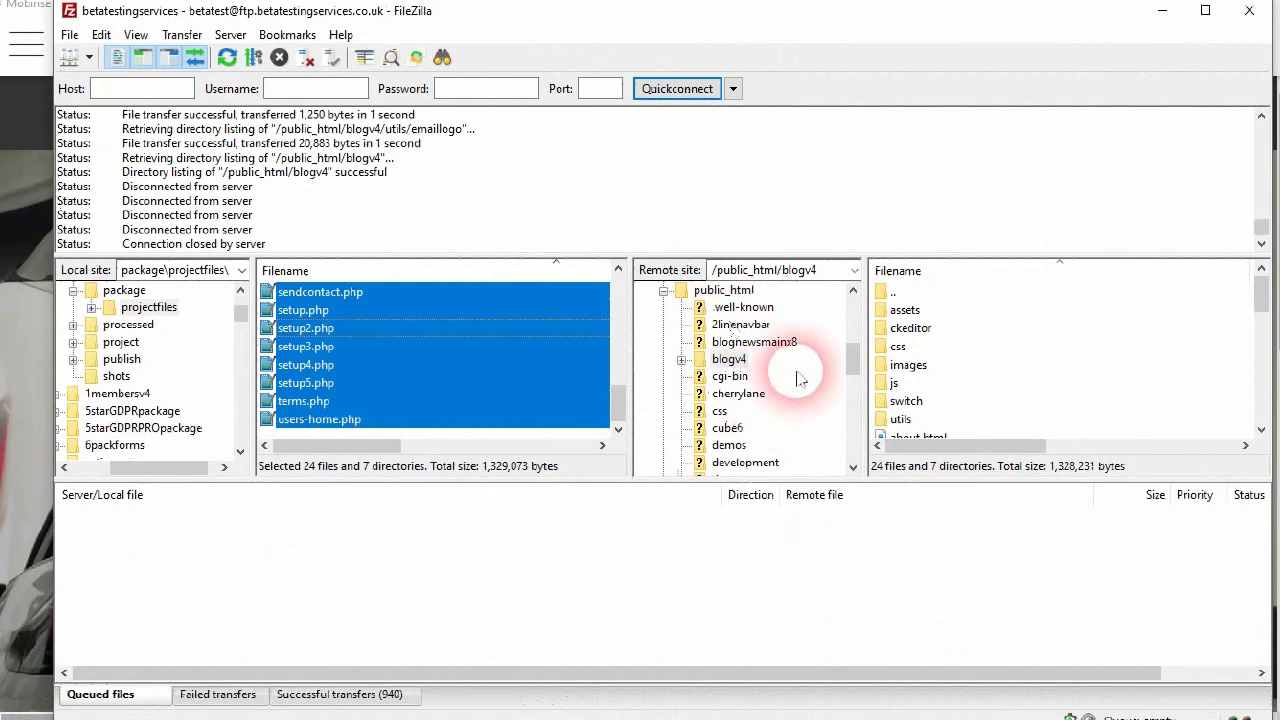
click(690, 362)
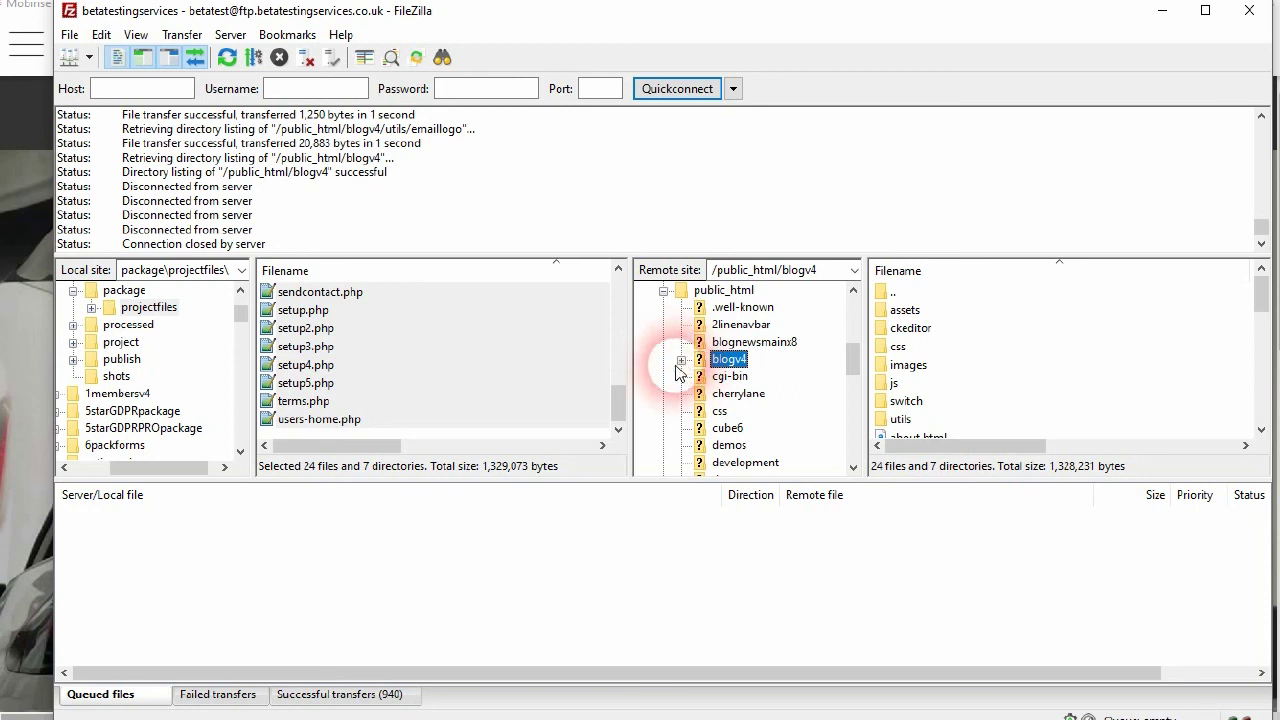
click(680, 361)
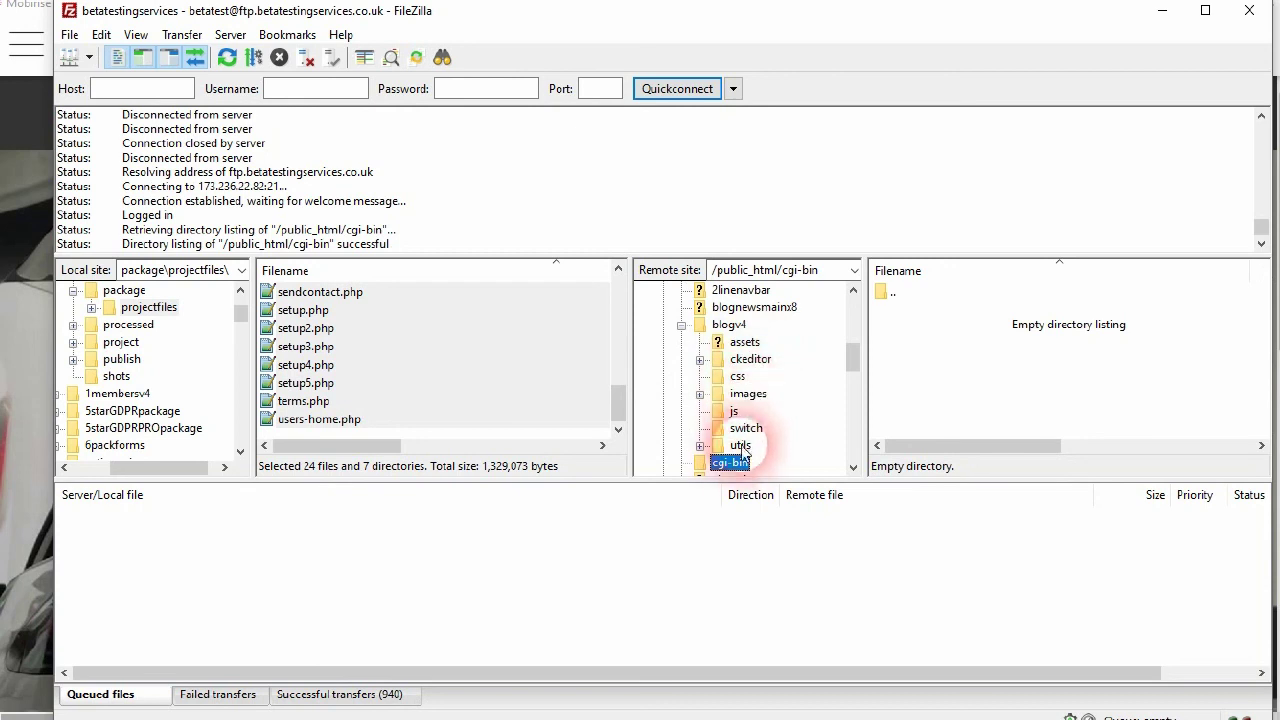
click(745, 343)
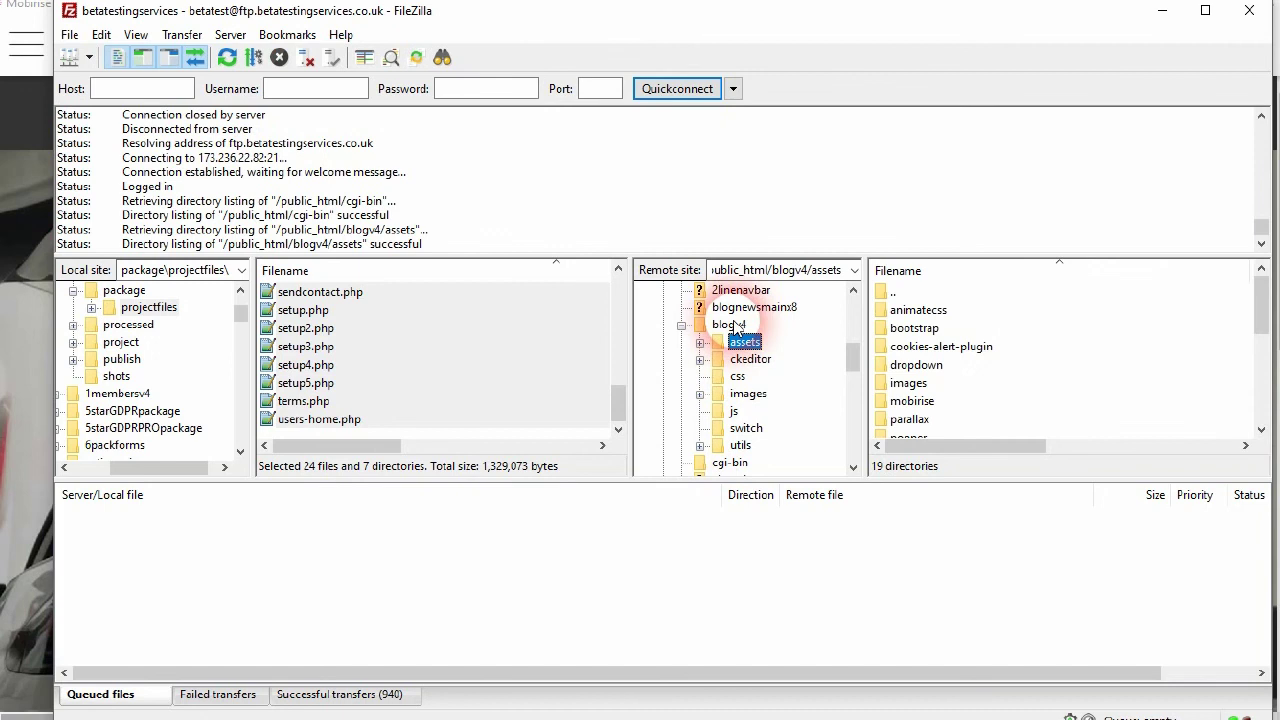
click(742, 326)
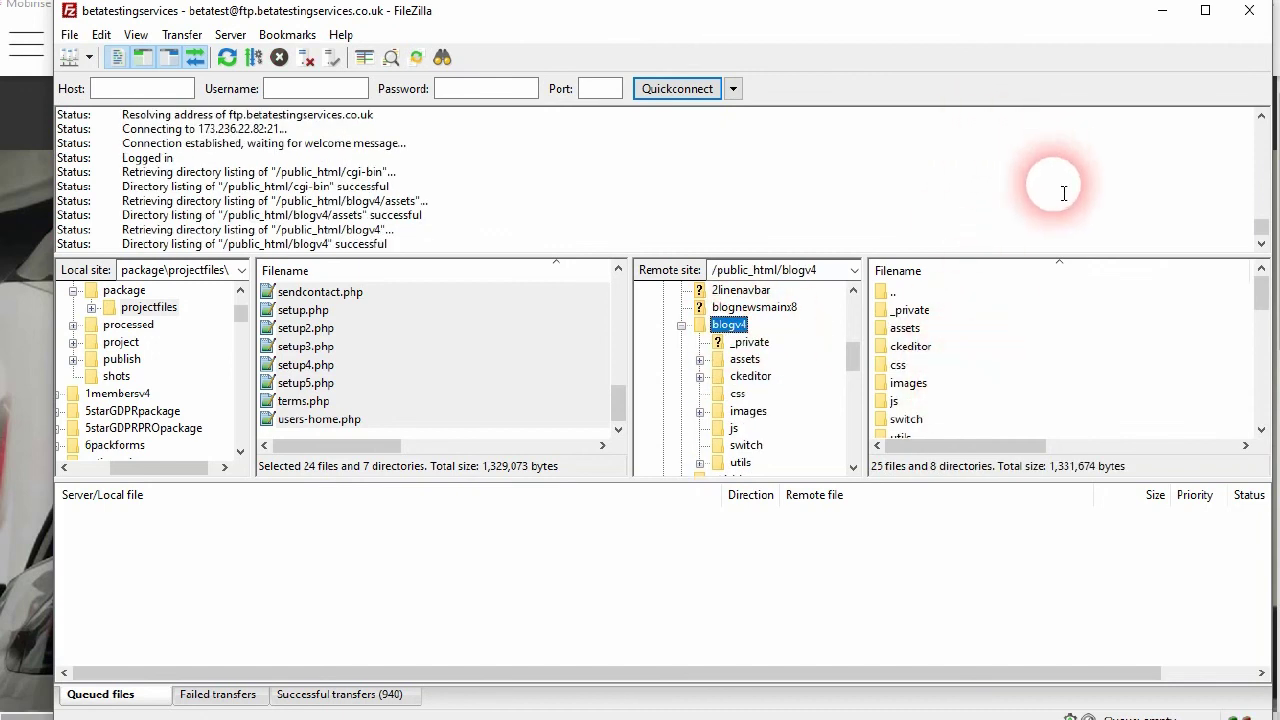
Scroll through the blogv4 file list, then minimize FileZilla to return to Mobirise
scroll(1025, 390, down, 5)
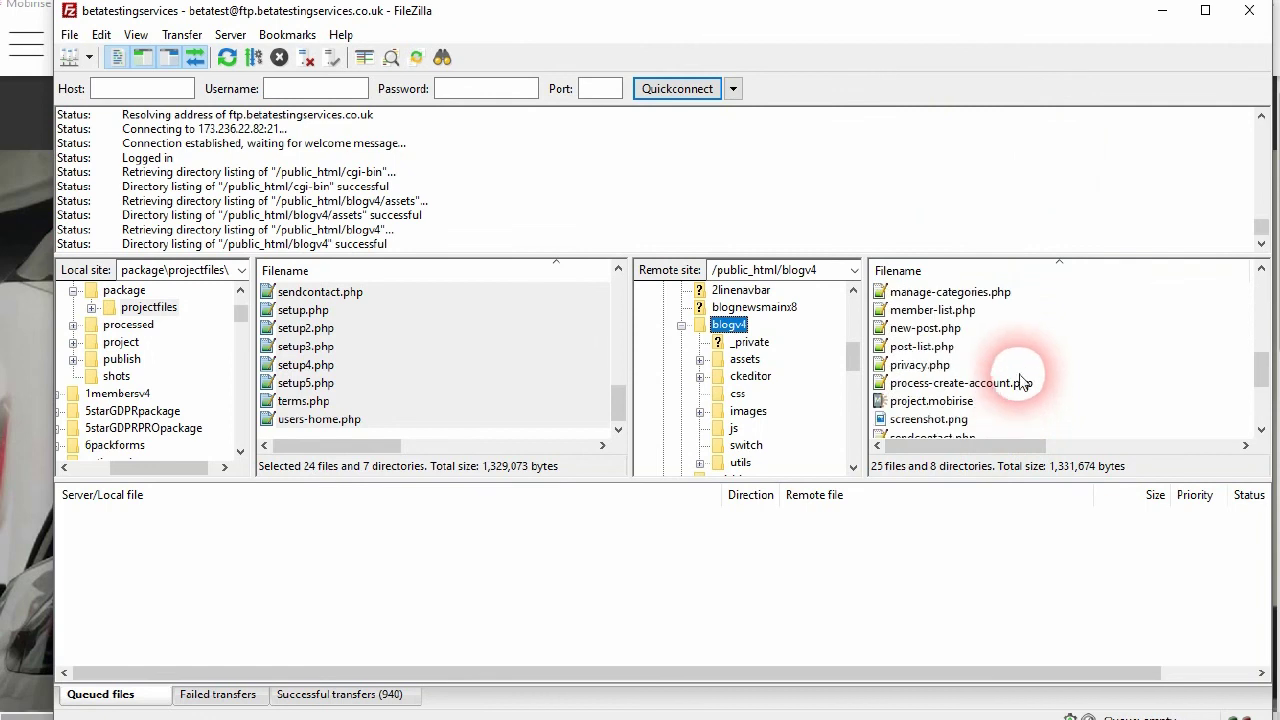
scroll(1022, 383, up, 5)
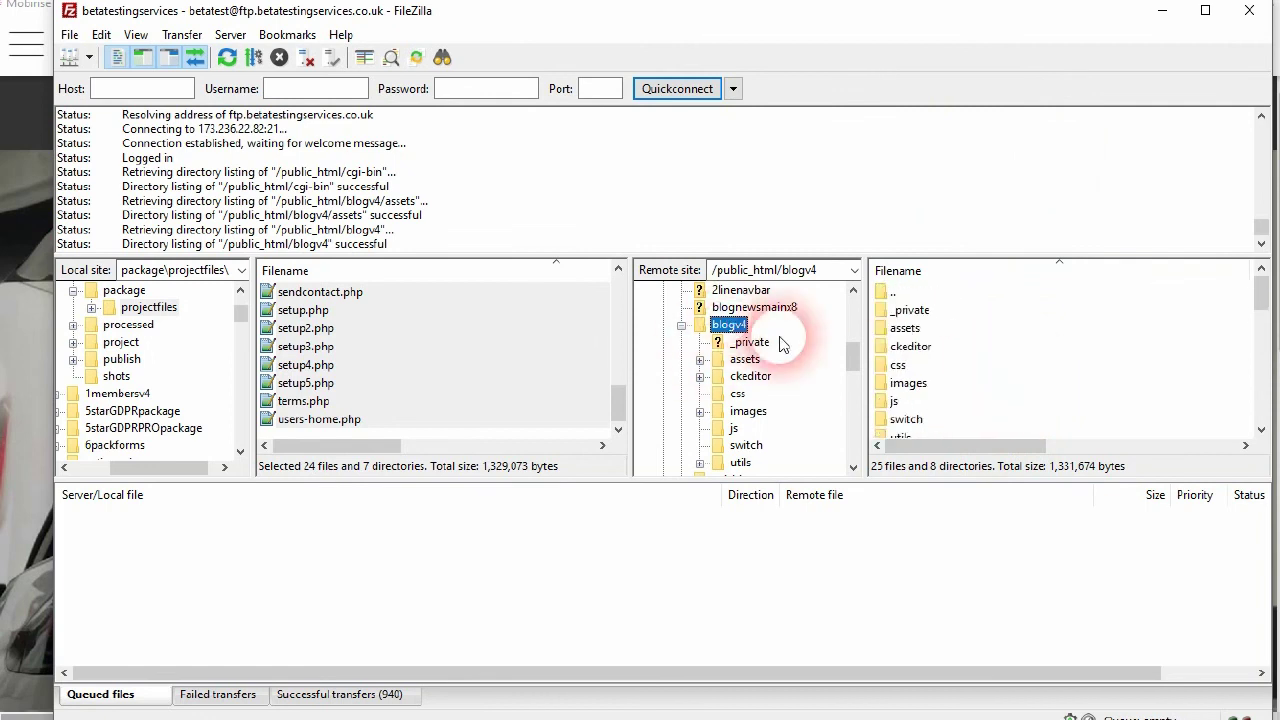
scroll(1000, 360, down, 5)
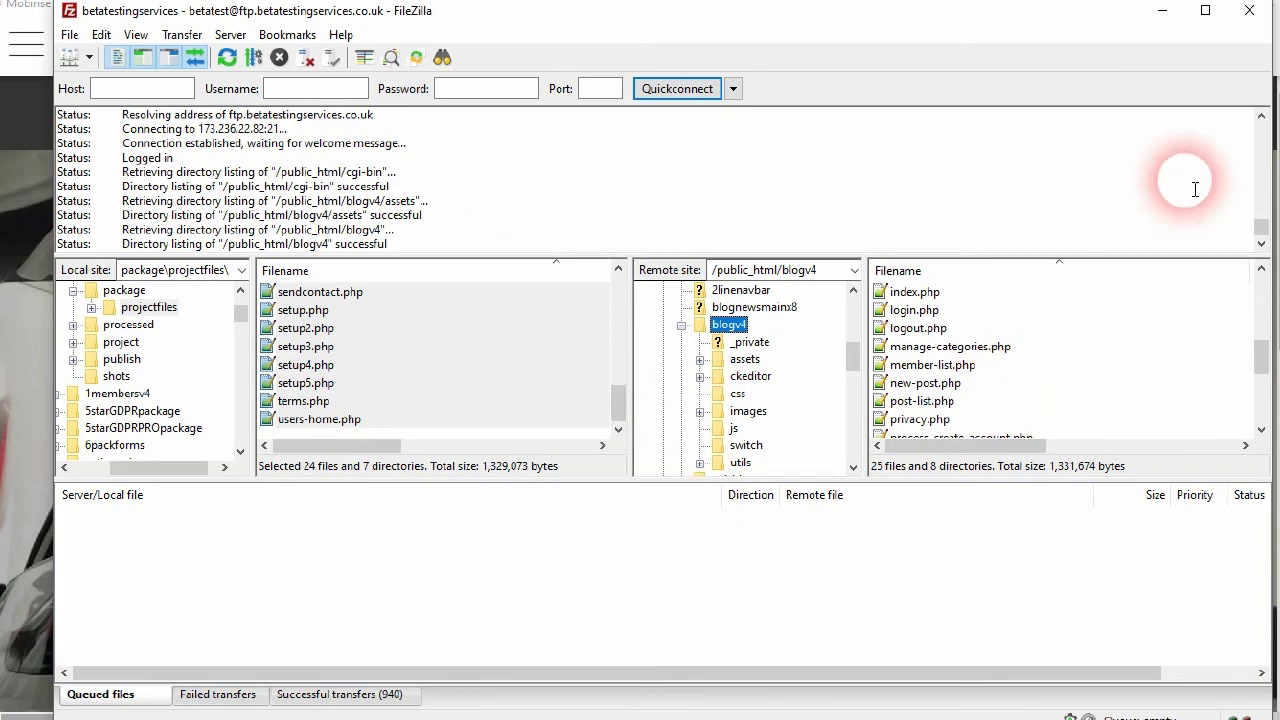
click(1160, 12)
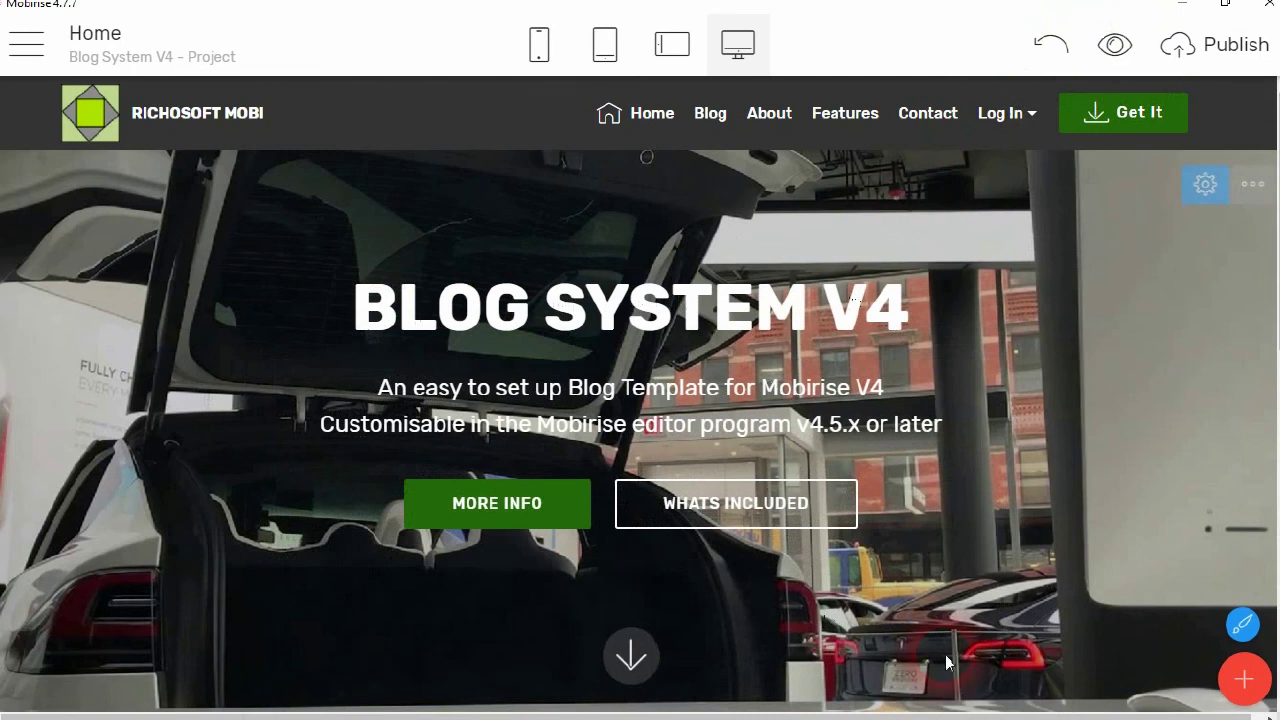
mouse_move(1084, 712)
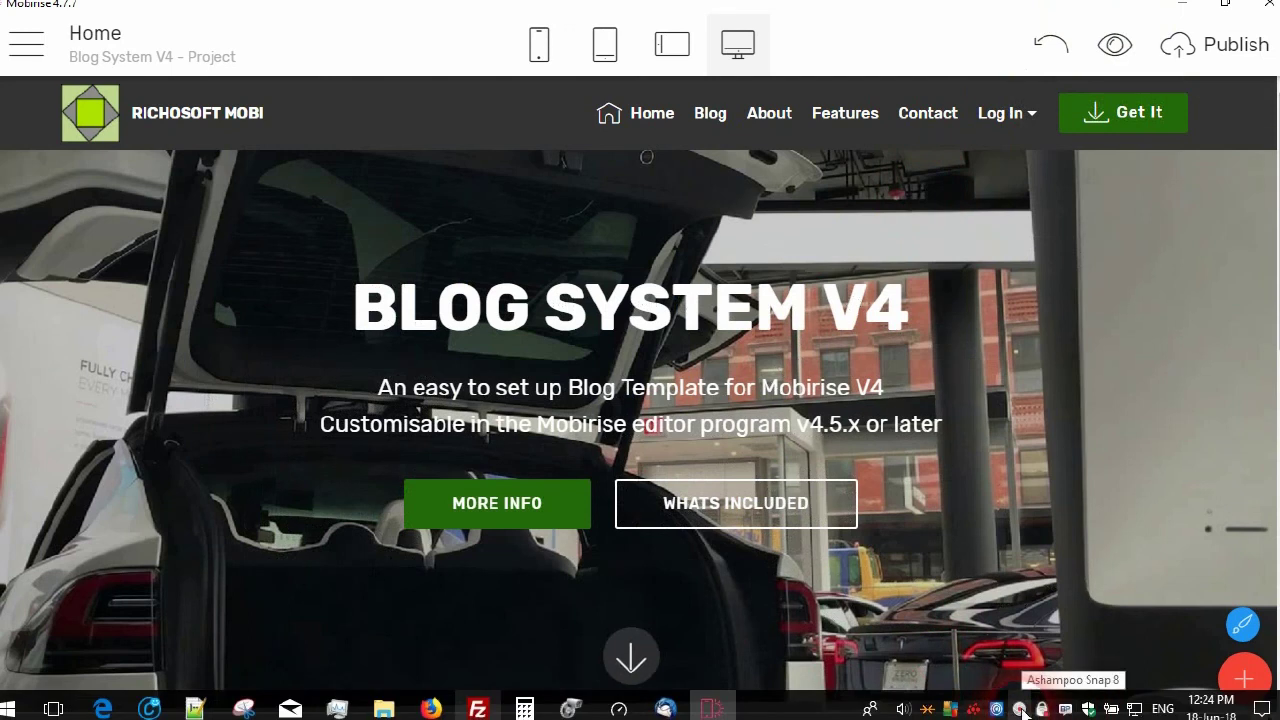
right_click(1021, 709)
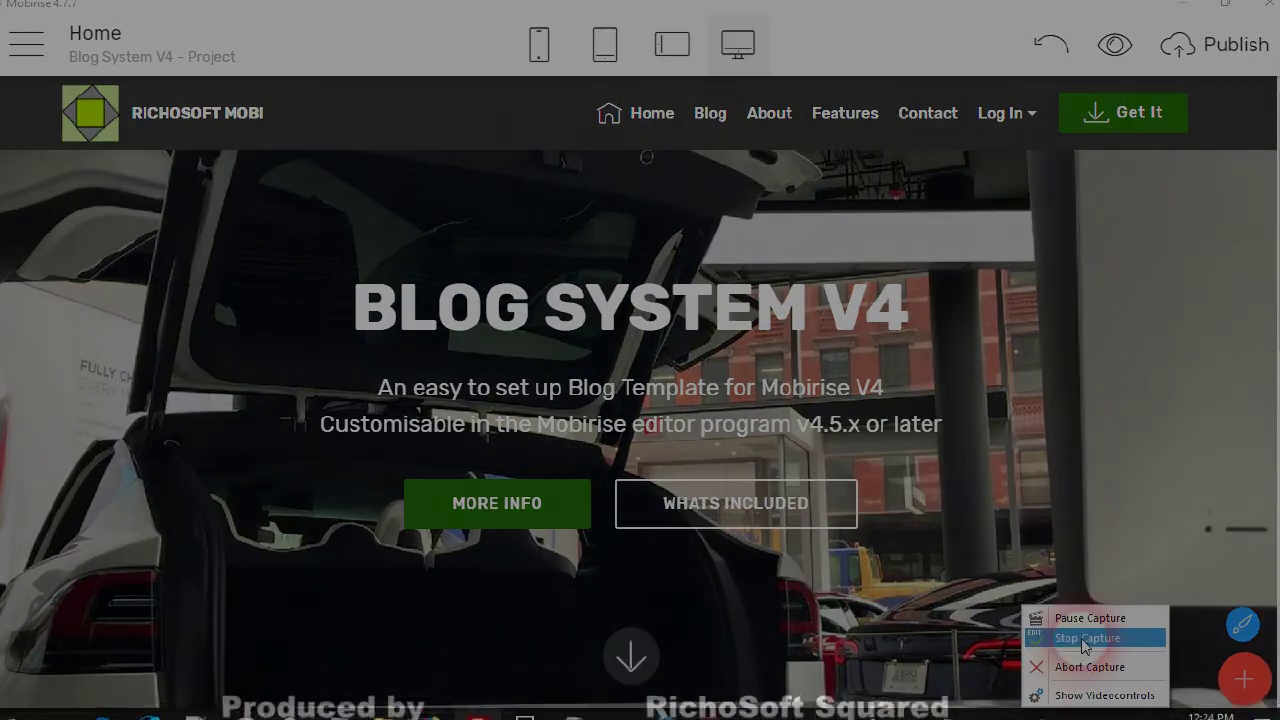